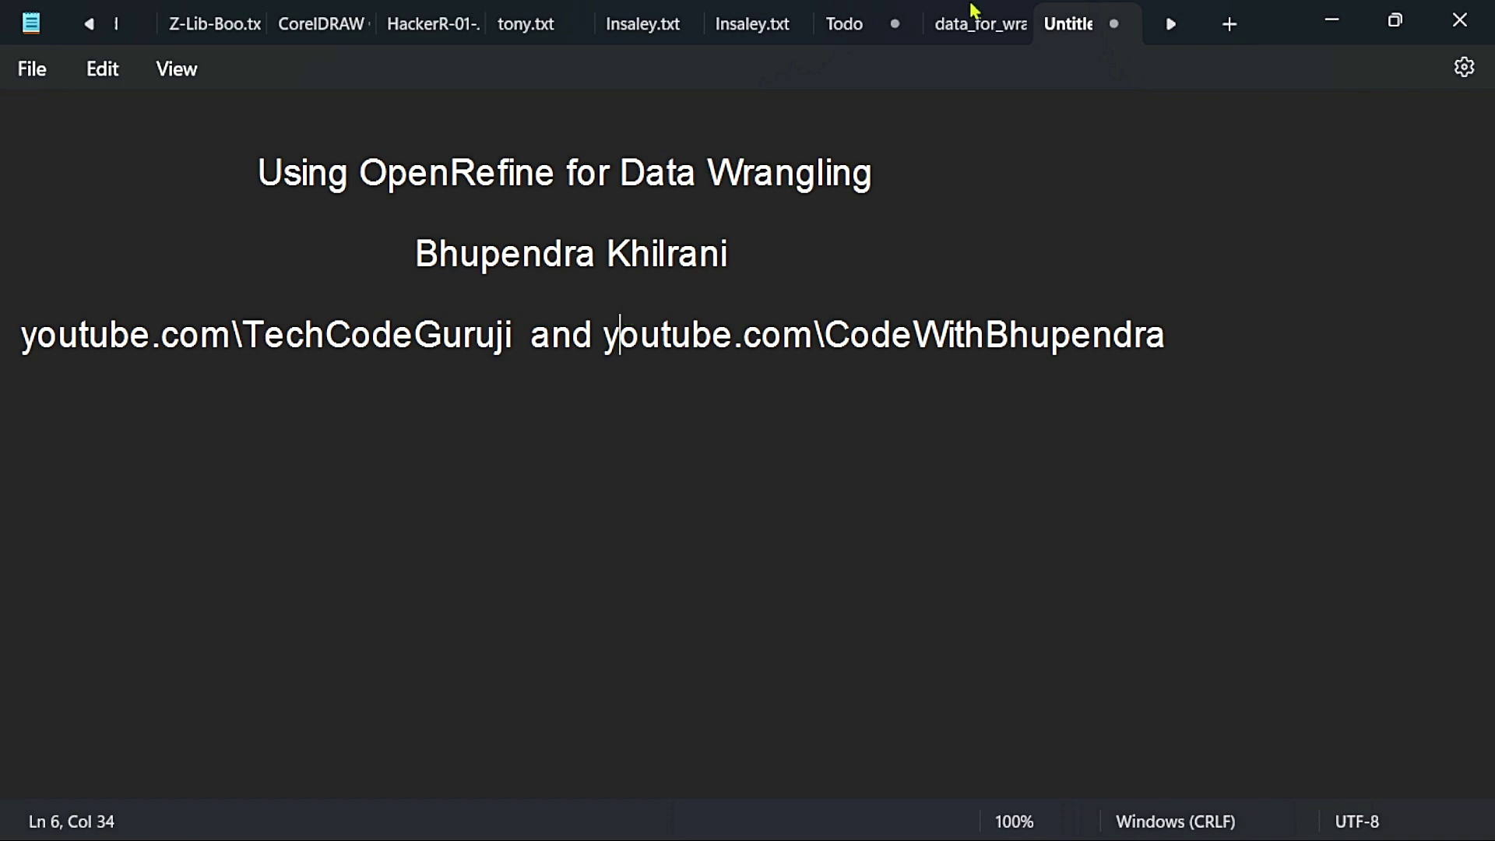
Review the raw data text file, switch to OpenRefine and upload data_for_wrangling-22-NOV-2023 - Actual.csv as the project source.
click(967, 28)
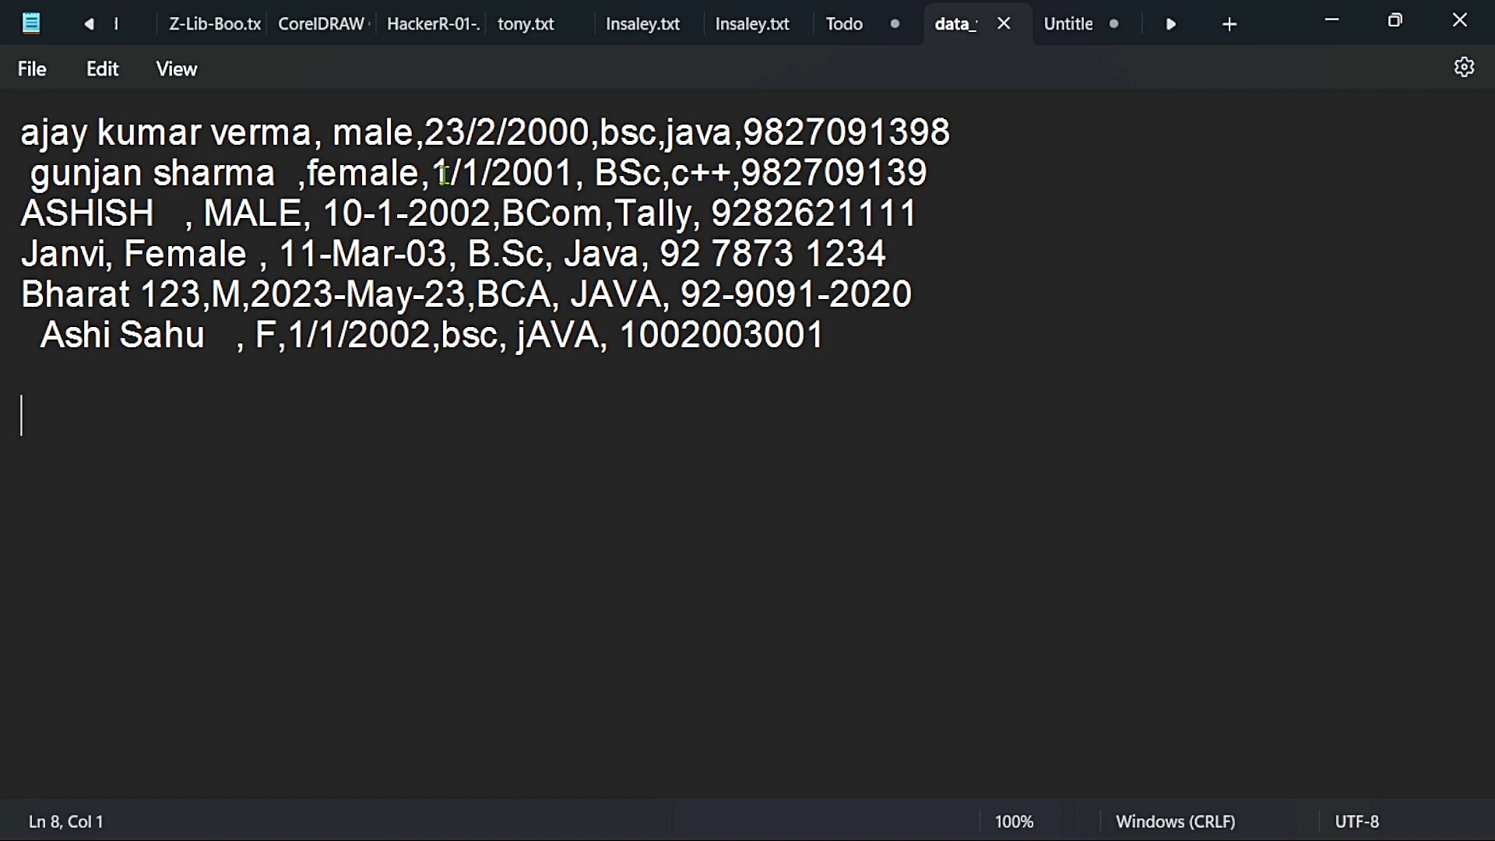
key(alt+Tab)
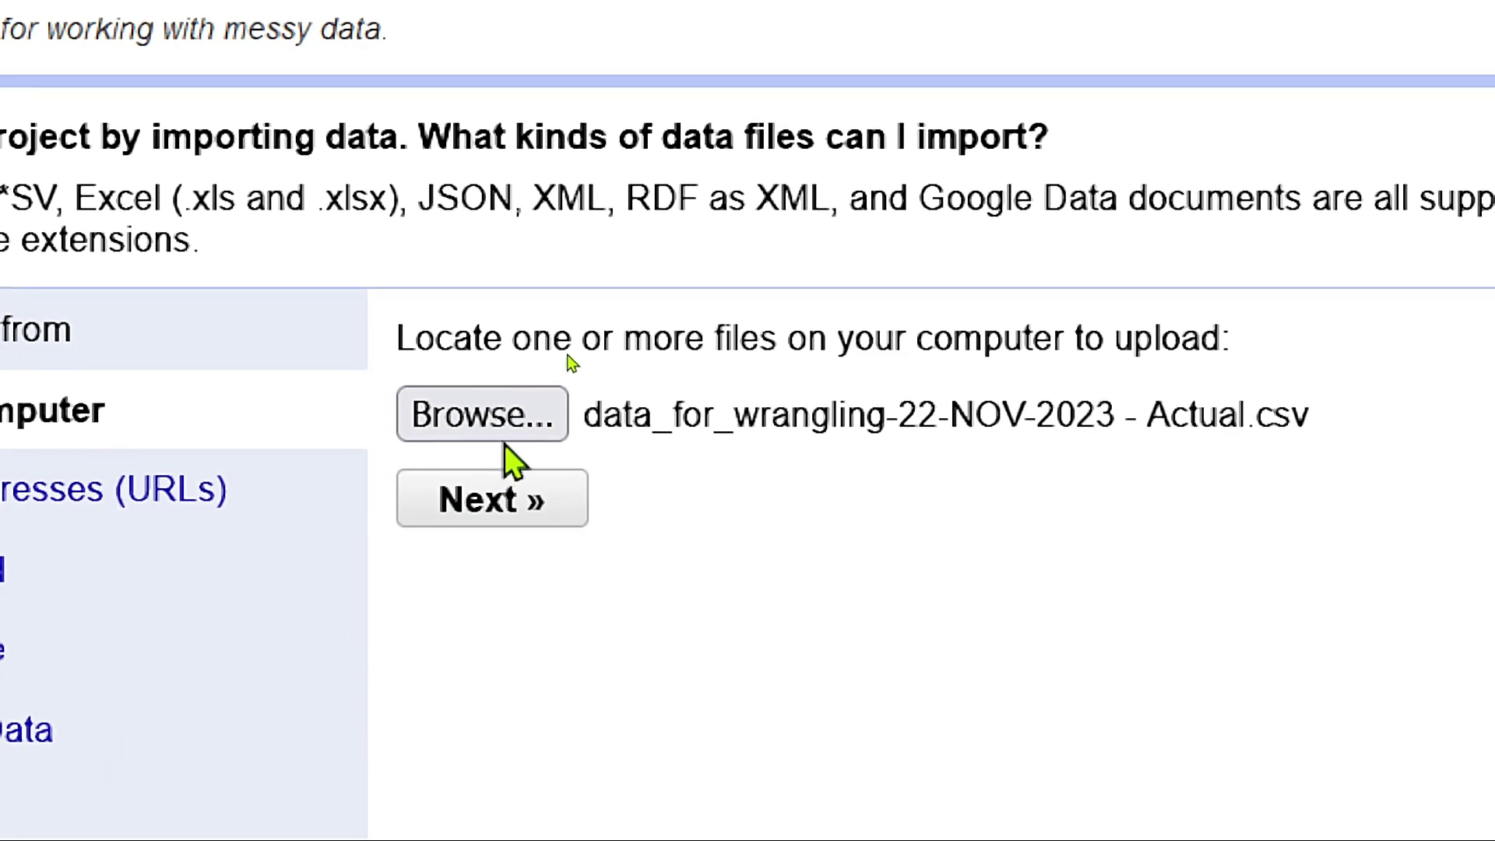
click(508, 436)
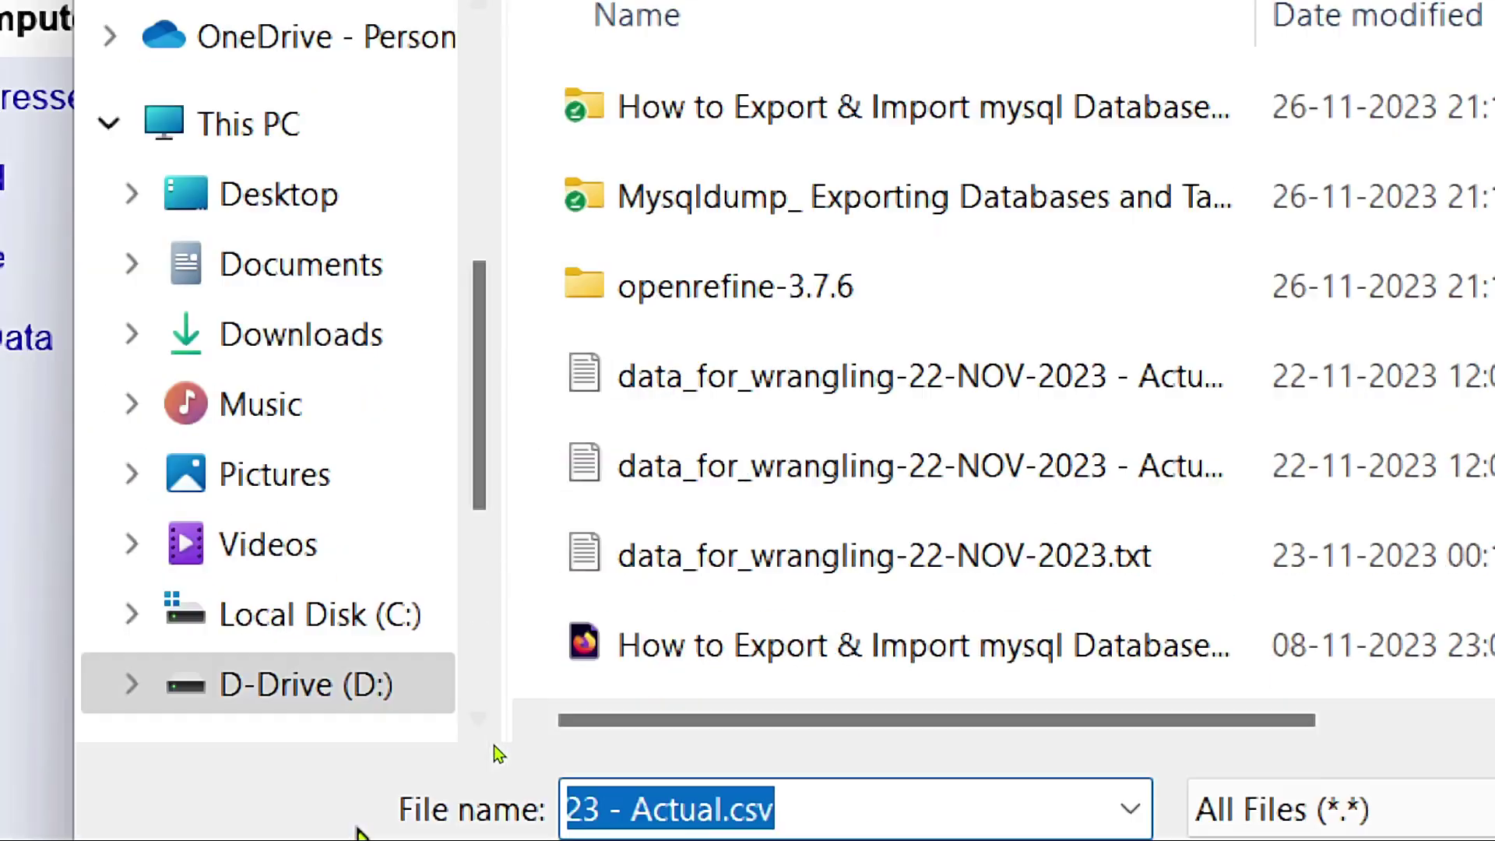
double_click(875, 383)
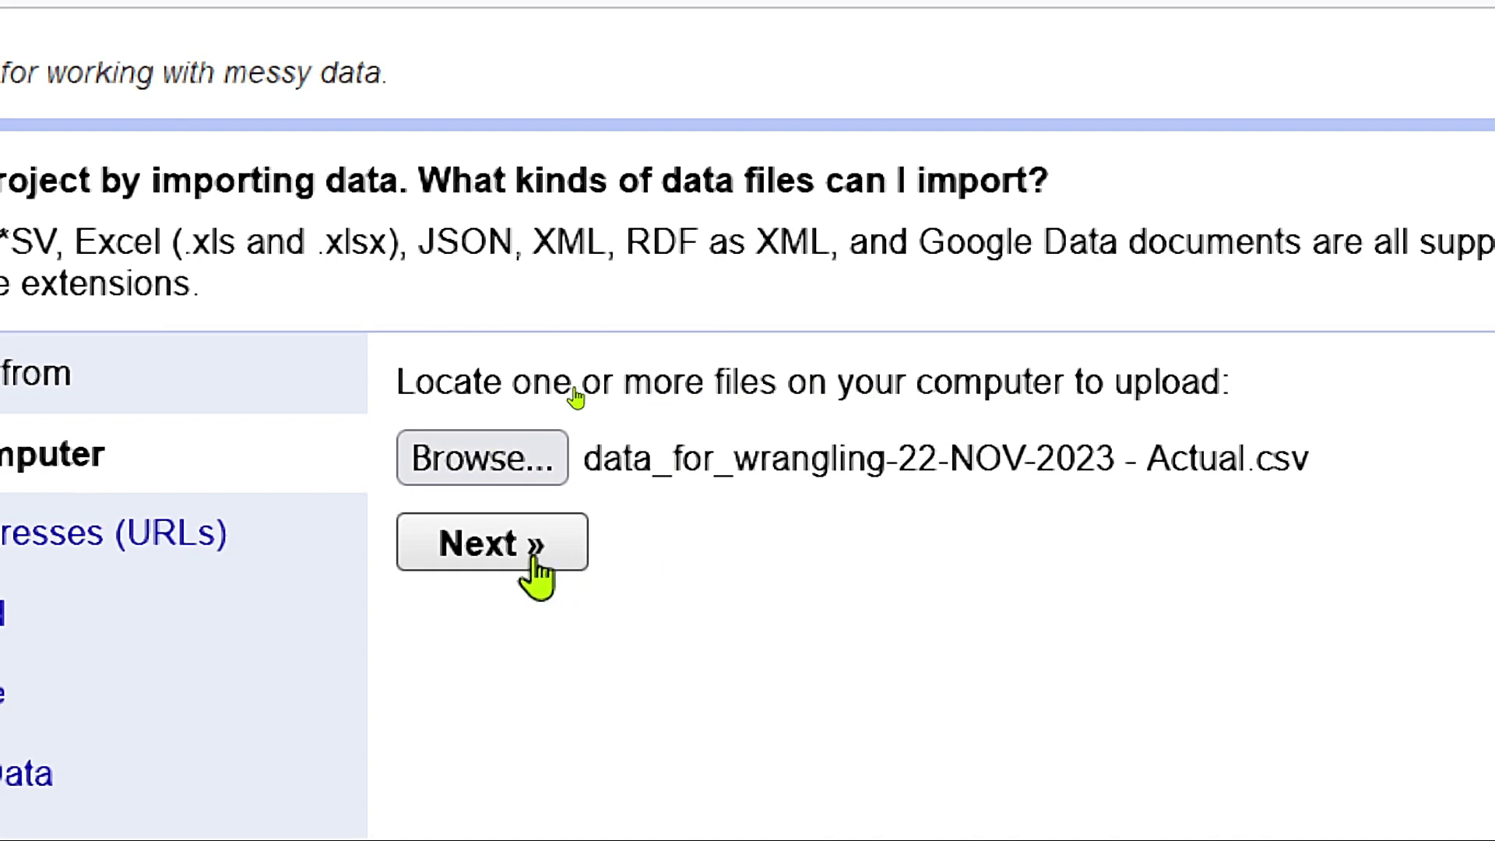
click(514, 559)
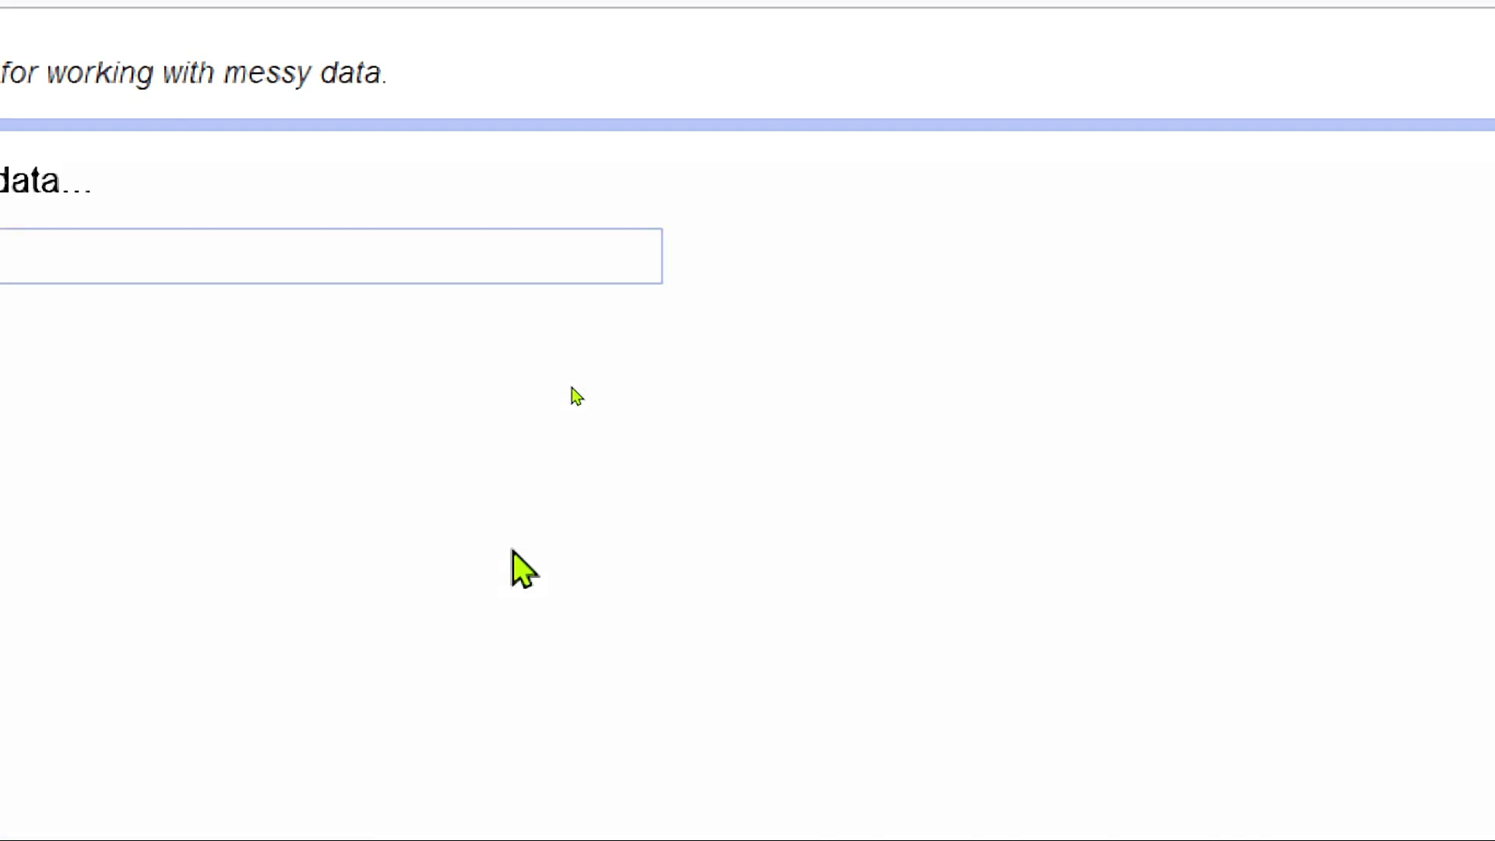
key(alt+Tab)
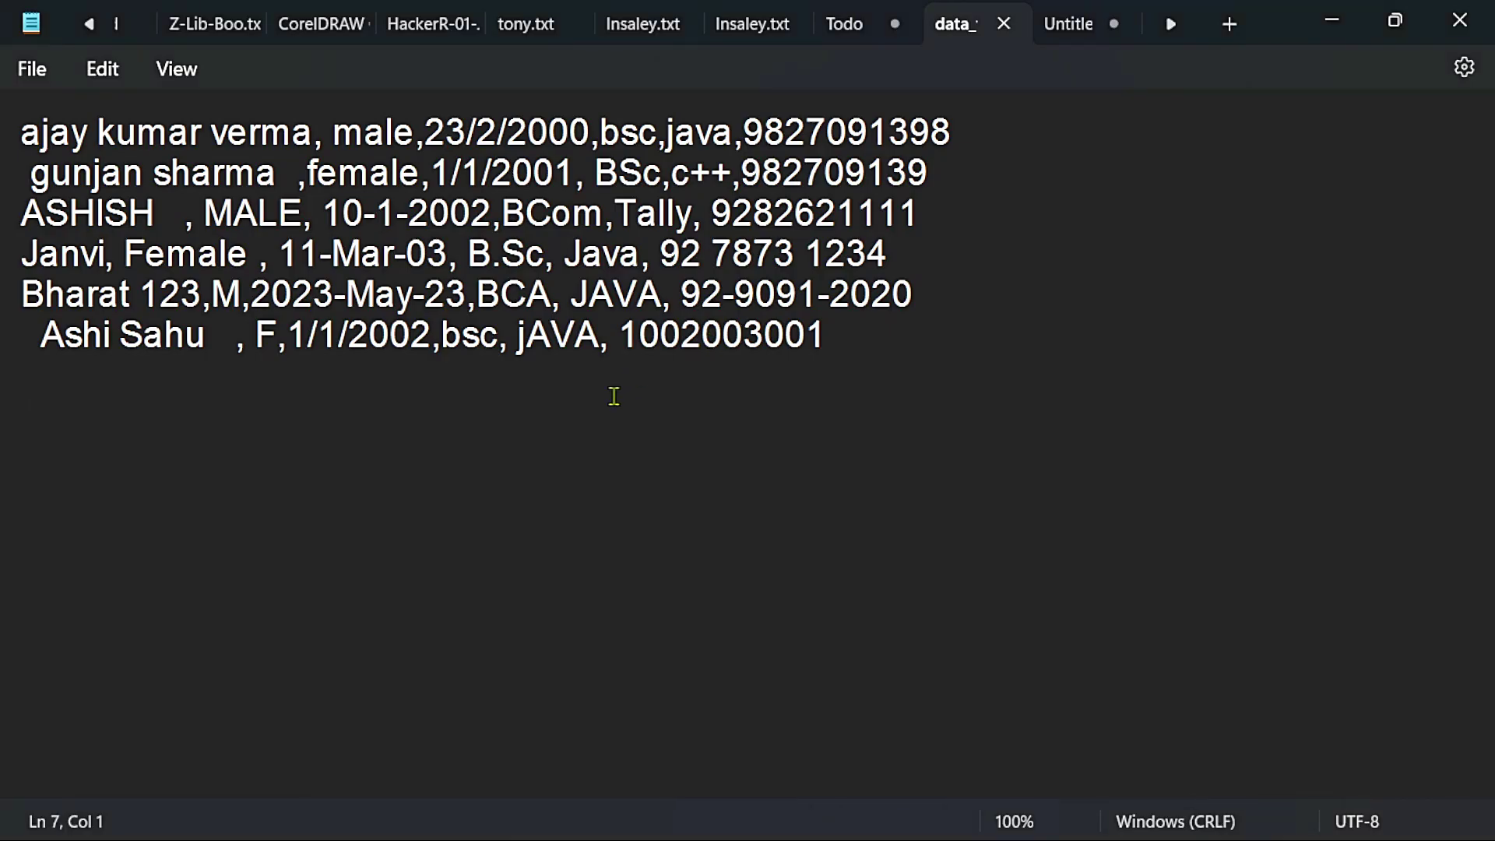
click(1323, 580)
key(alt+Tab)
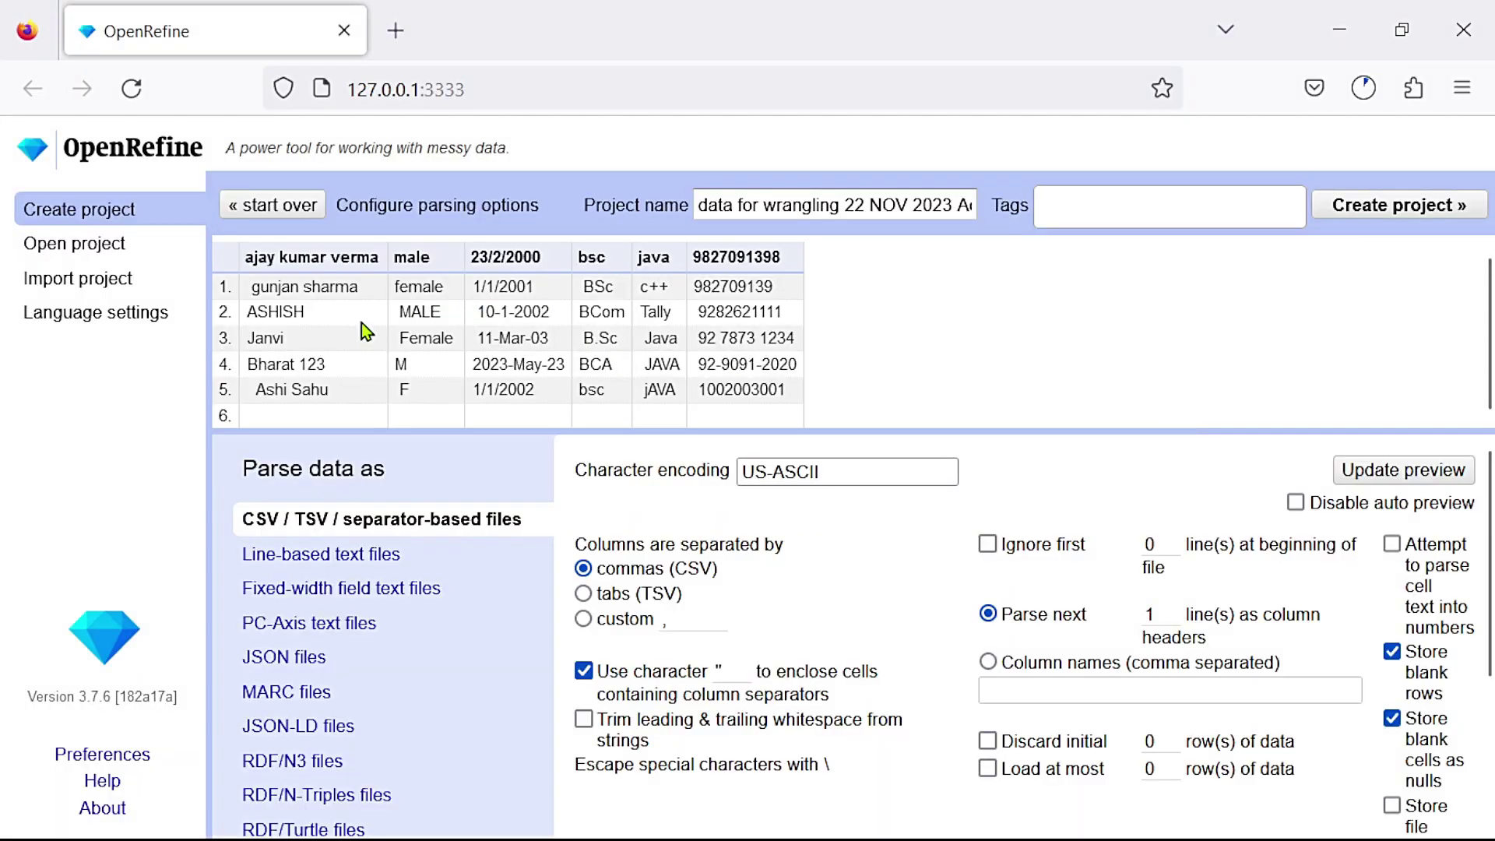
Replace the project name with Student_Wrangled_data.
click(766, 204)
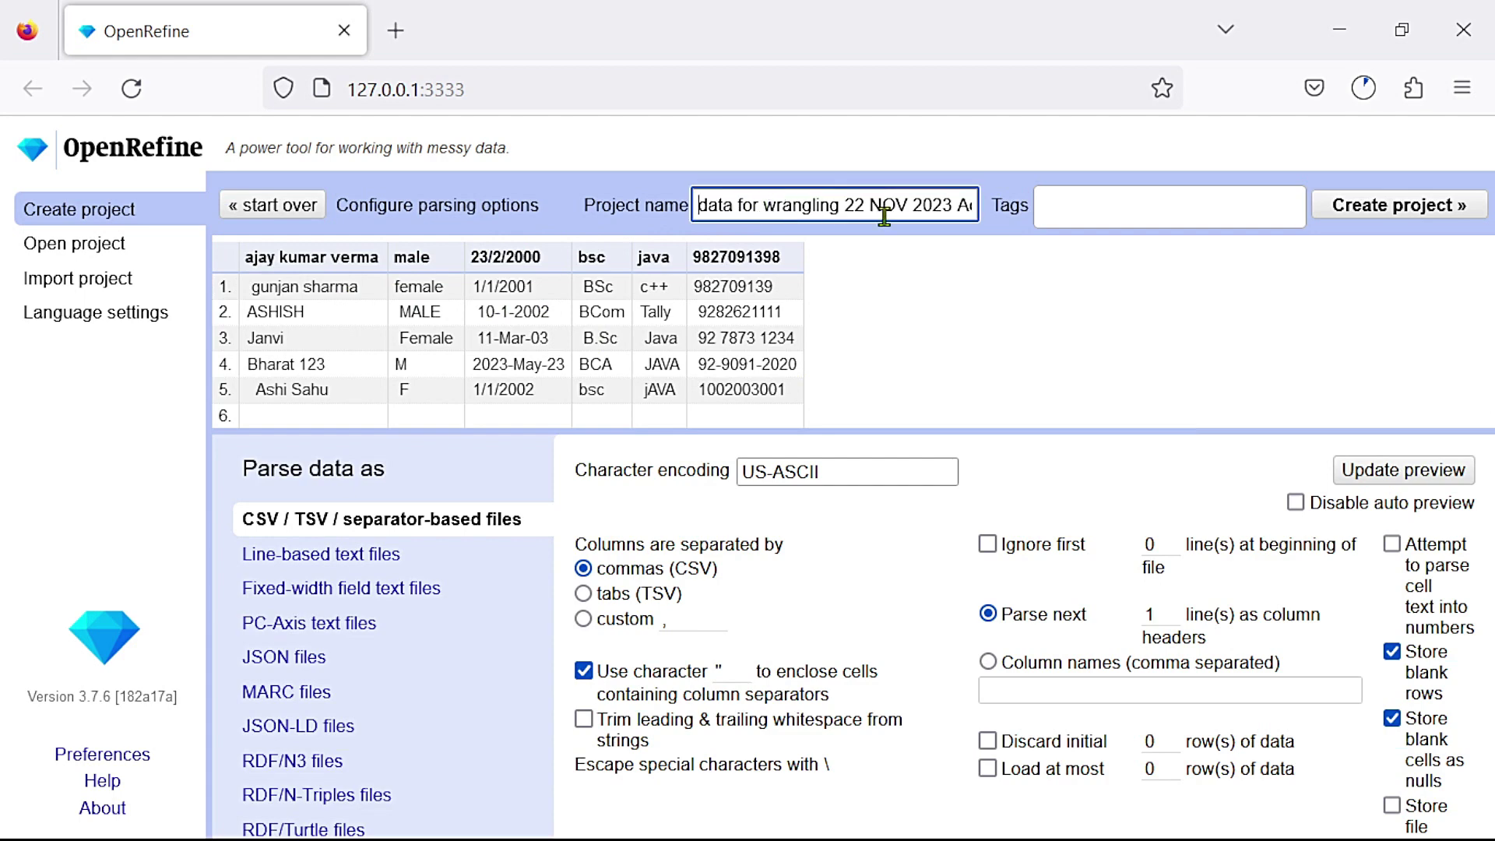
key(shift+End)
text(S)
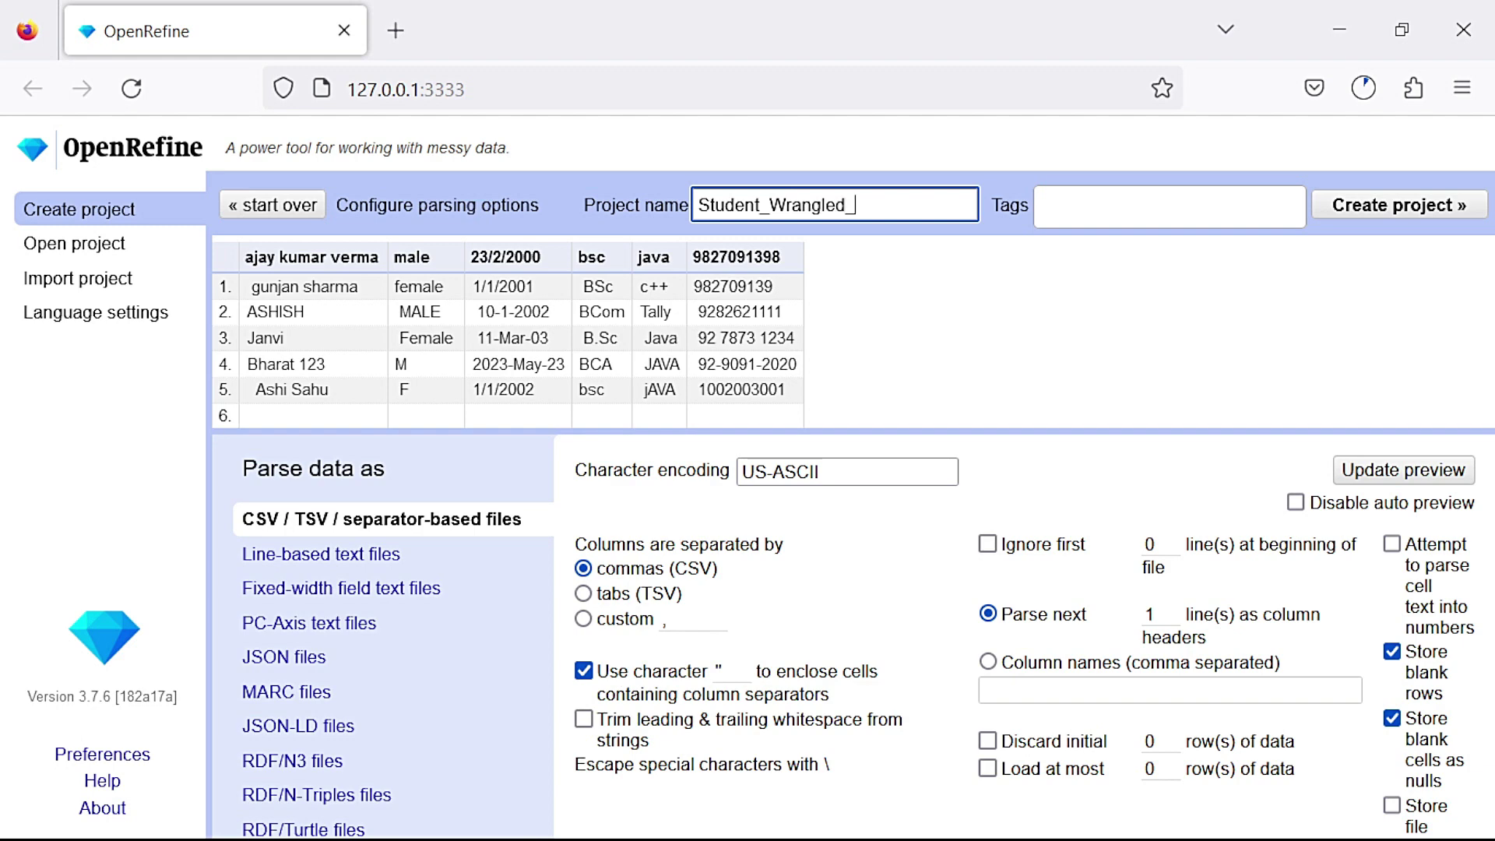
click(1147, 208)
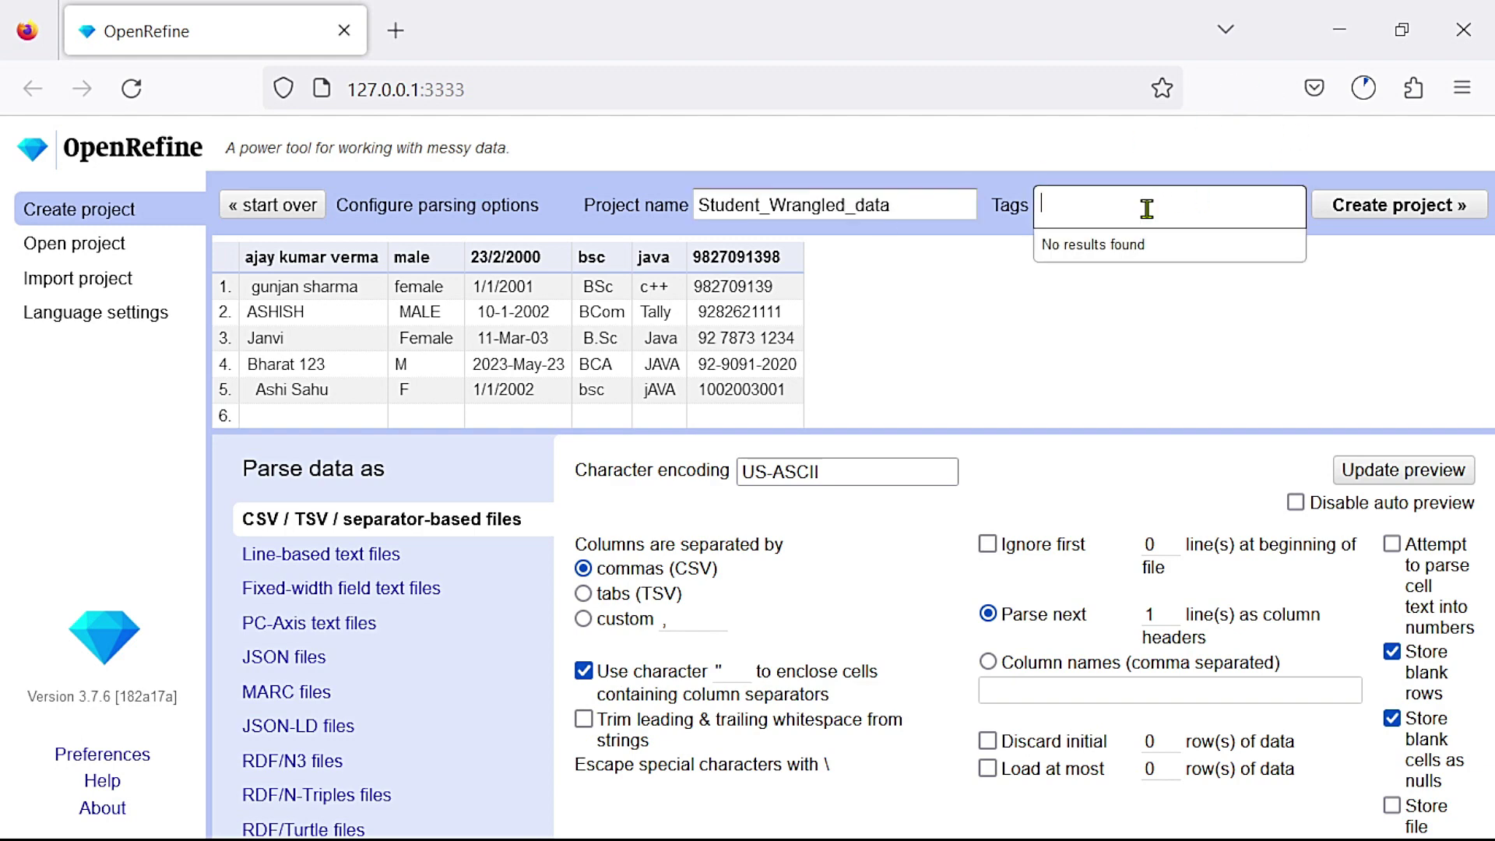
text(St)
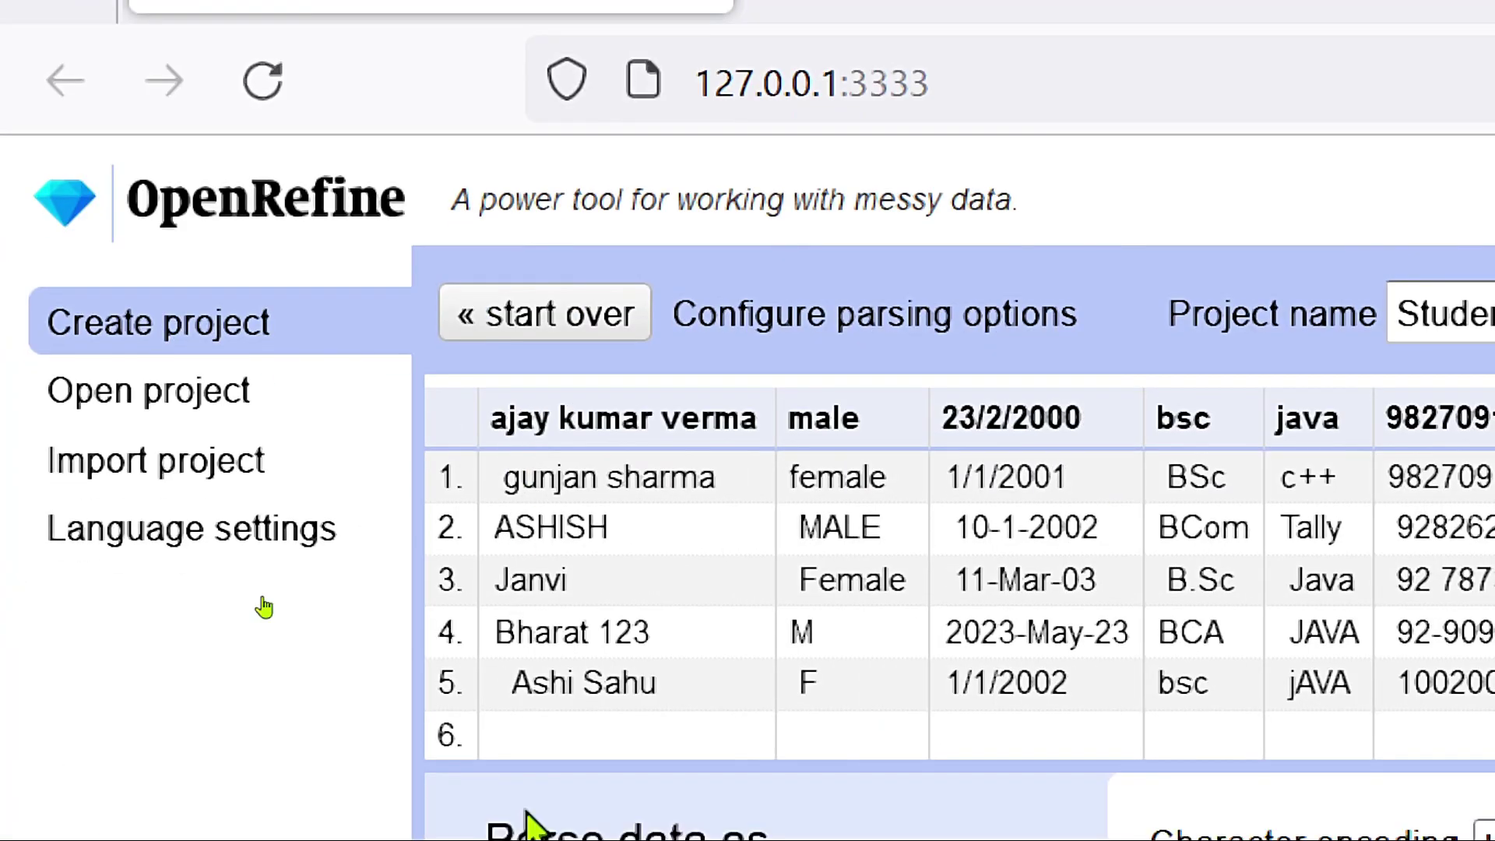
Try the parsing options for trimming leading and trailing whitespace and for ignoring the first 2 lines of the file.
click(806, 600)
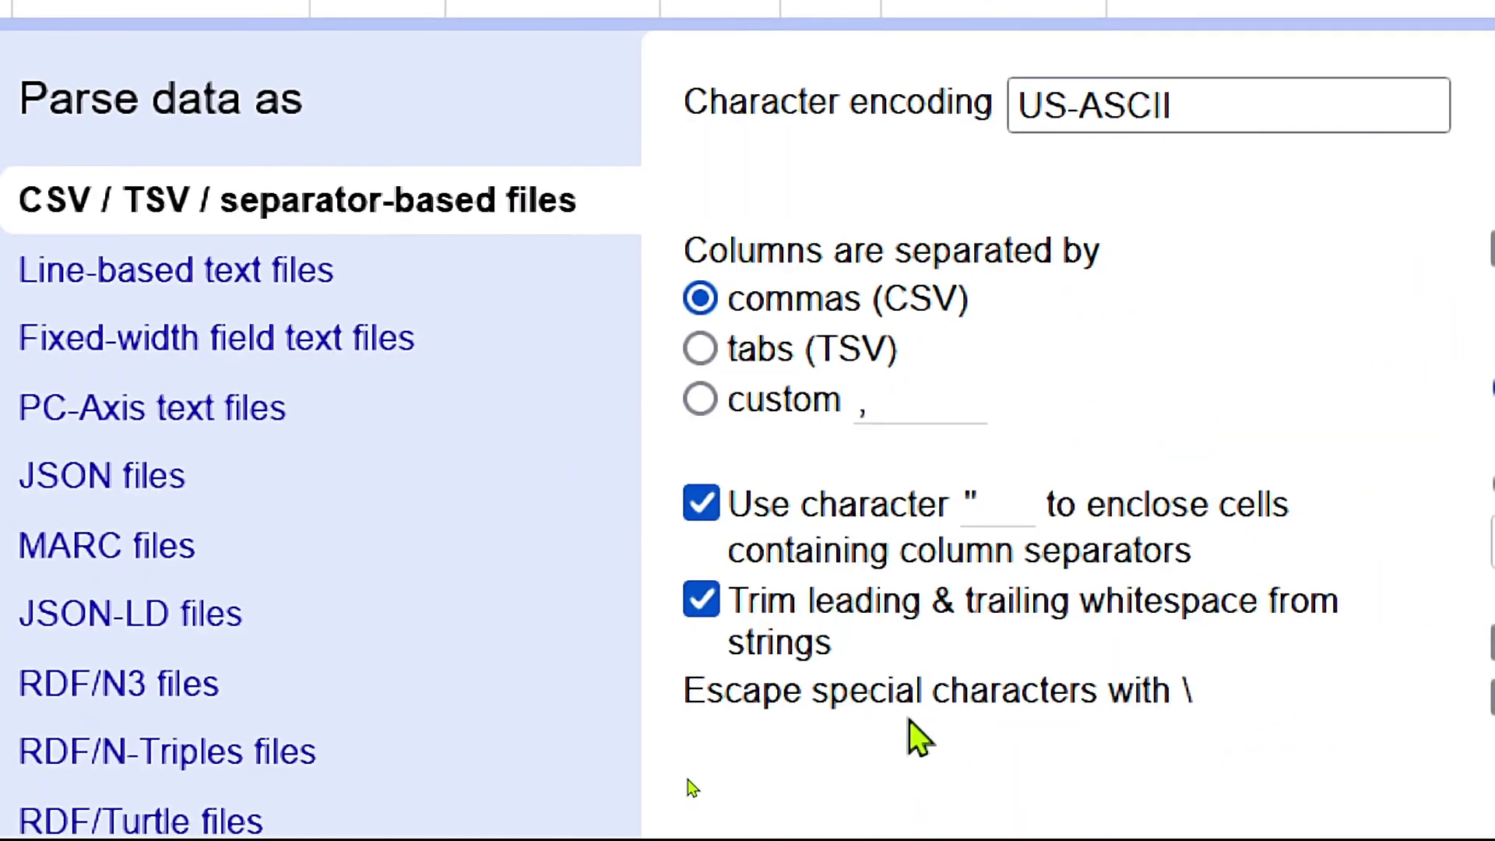
click(706, 614)
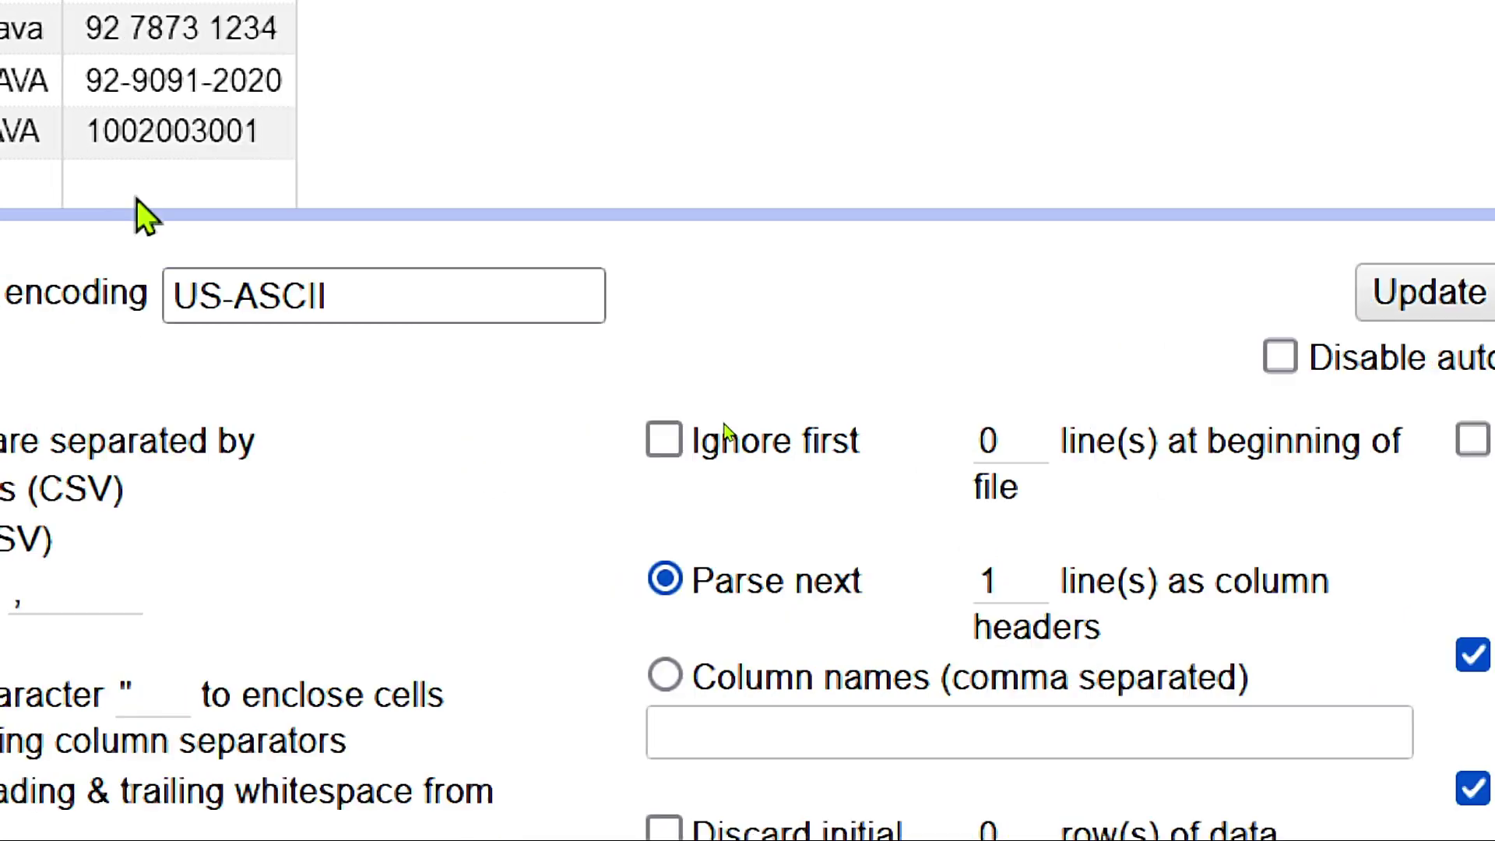
click(678, 448)
click(1005, 440)
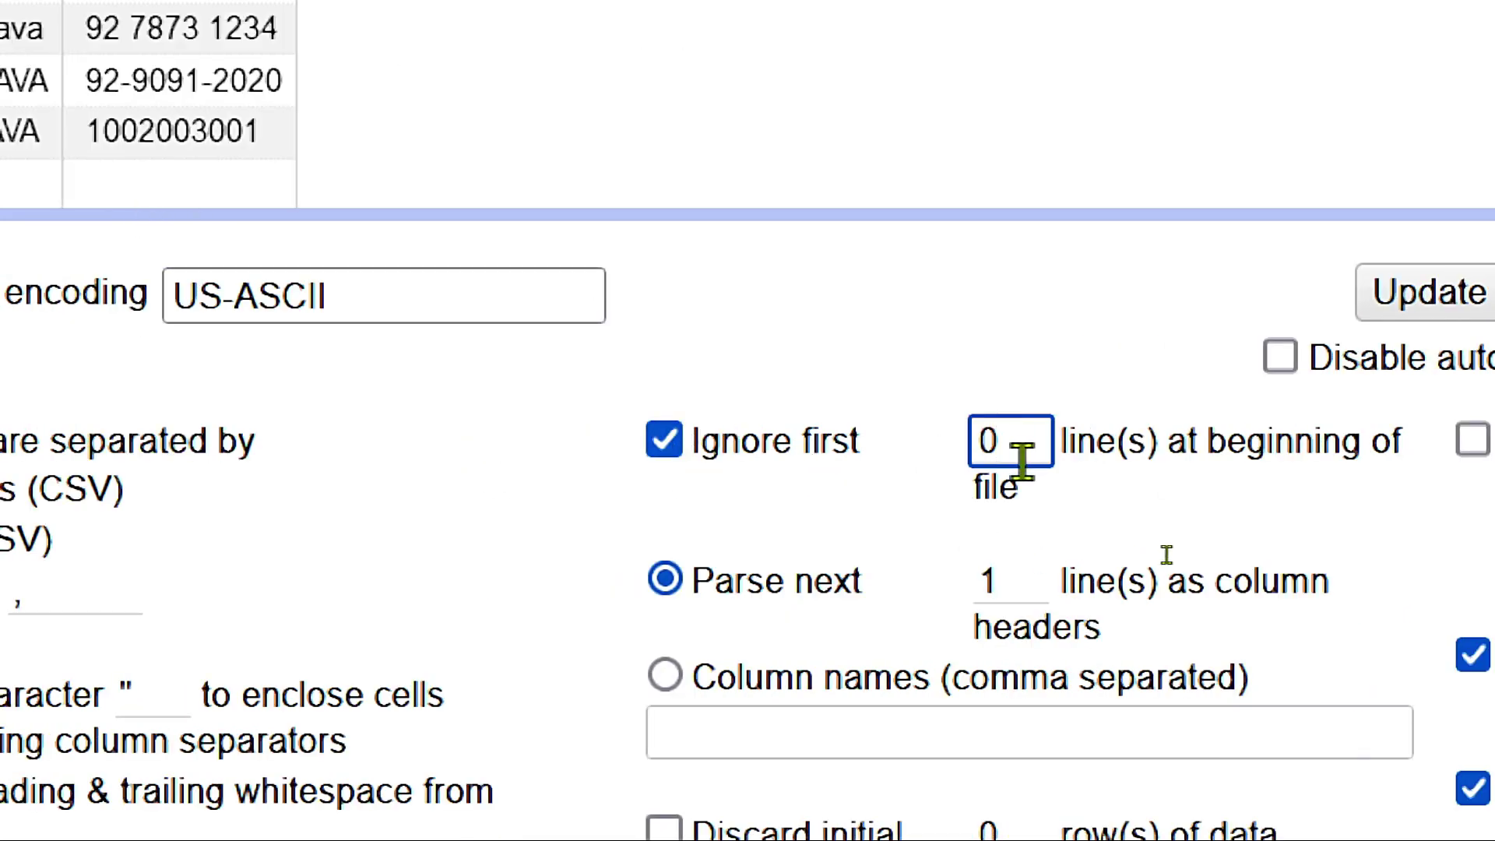
key(BackSpace)
text(2)
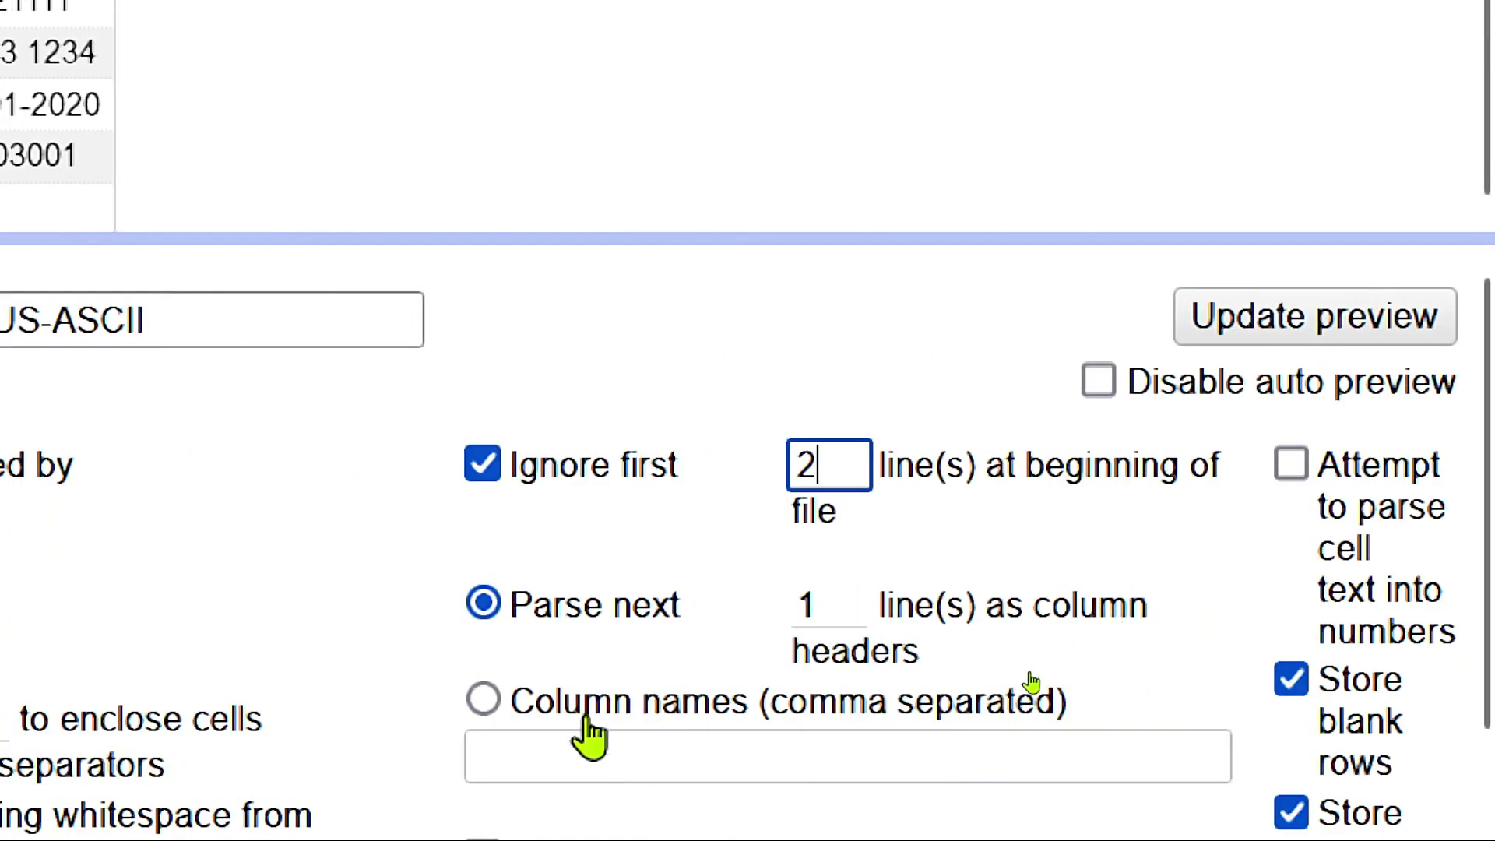
Keep all initial lines of the file and define the column names as name,gender,dob,branch,expertise,enrollment.
click(482, 700)
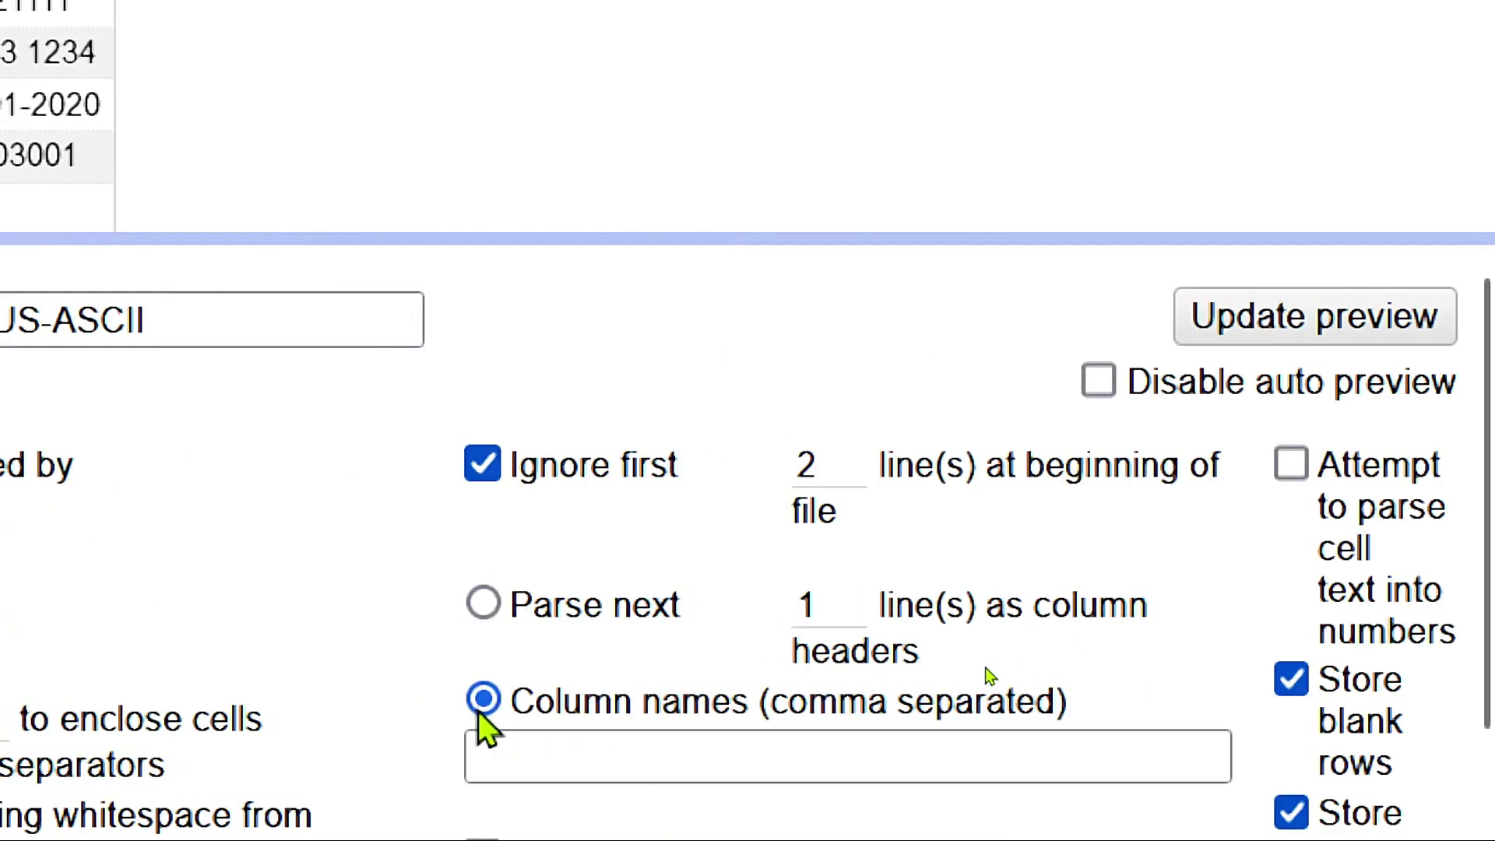
click(483, 465)
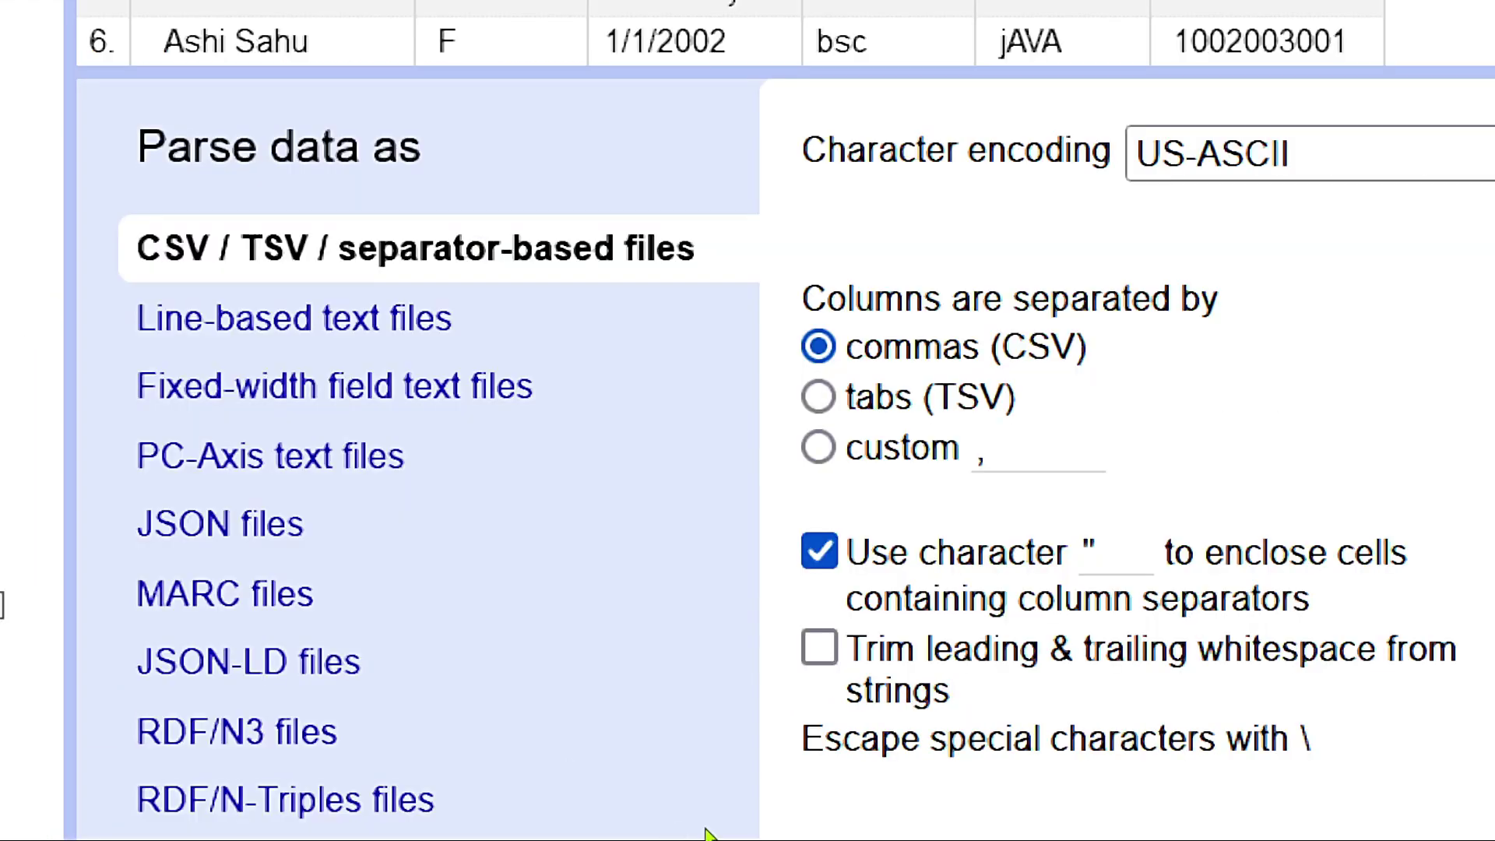
click(623, 543)
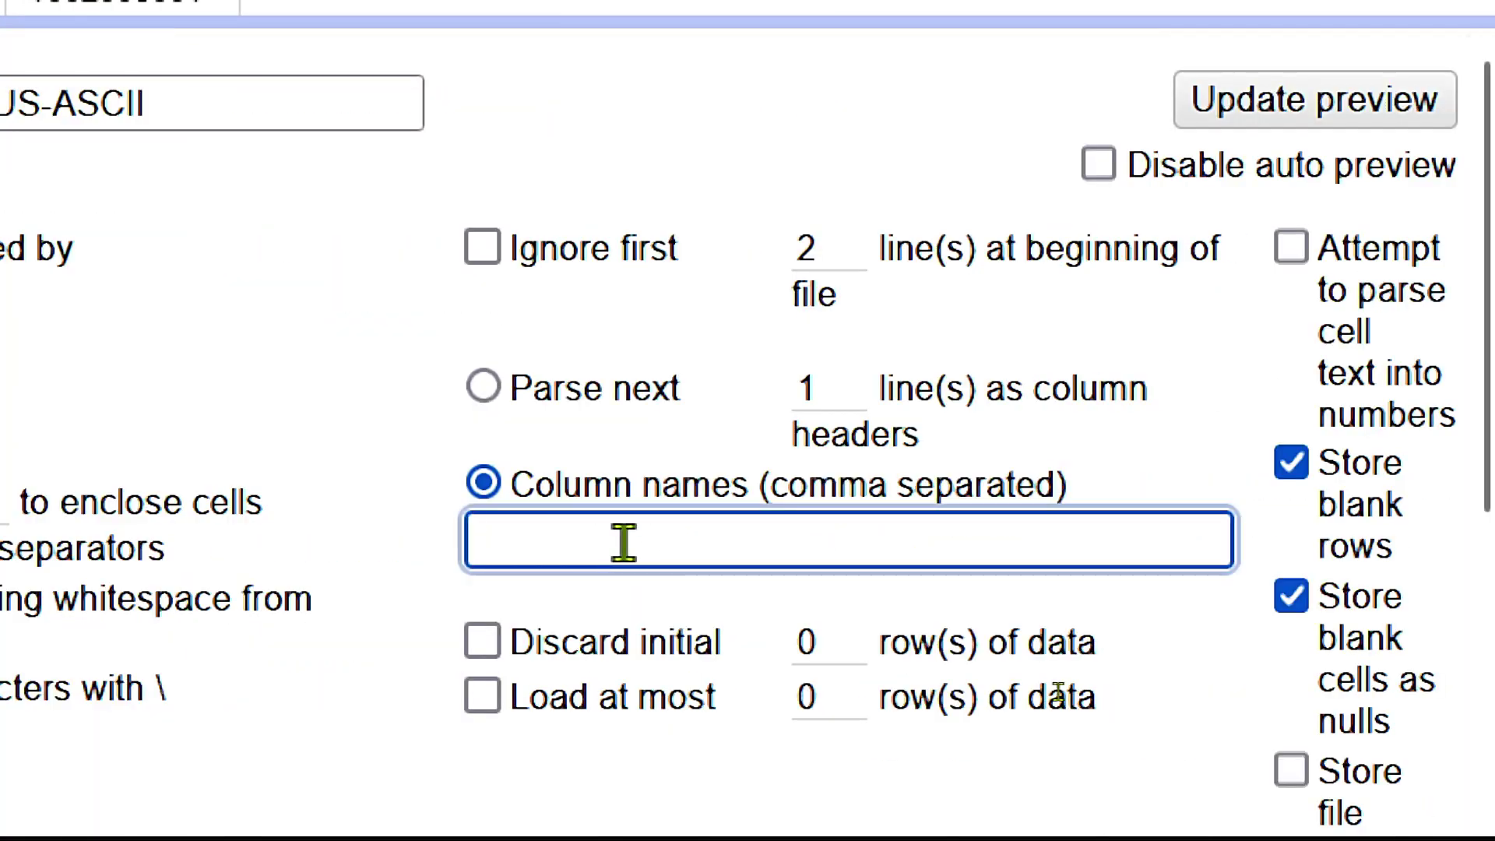
text(name,)
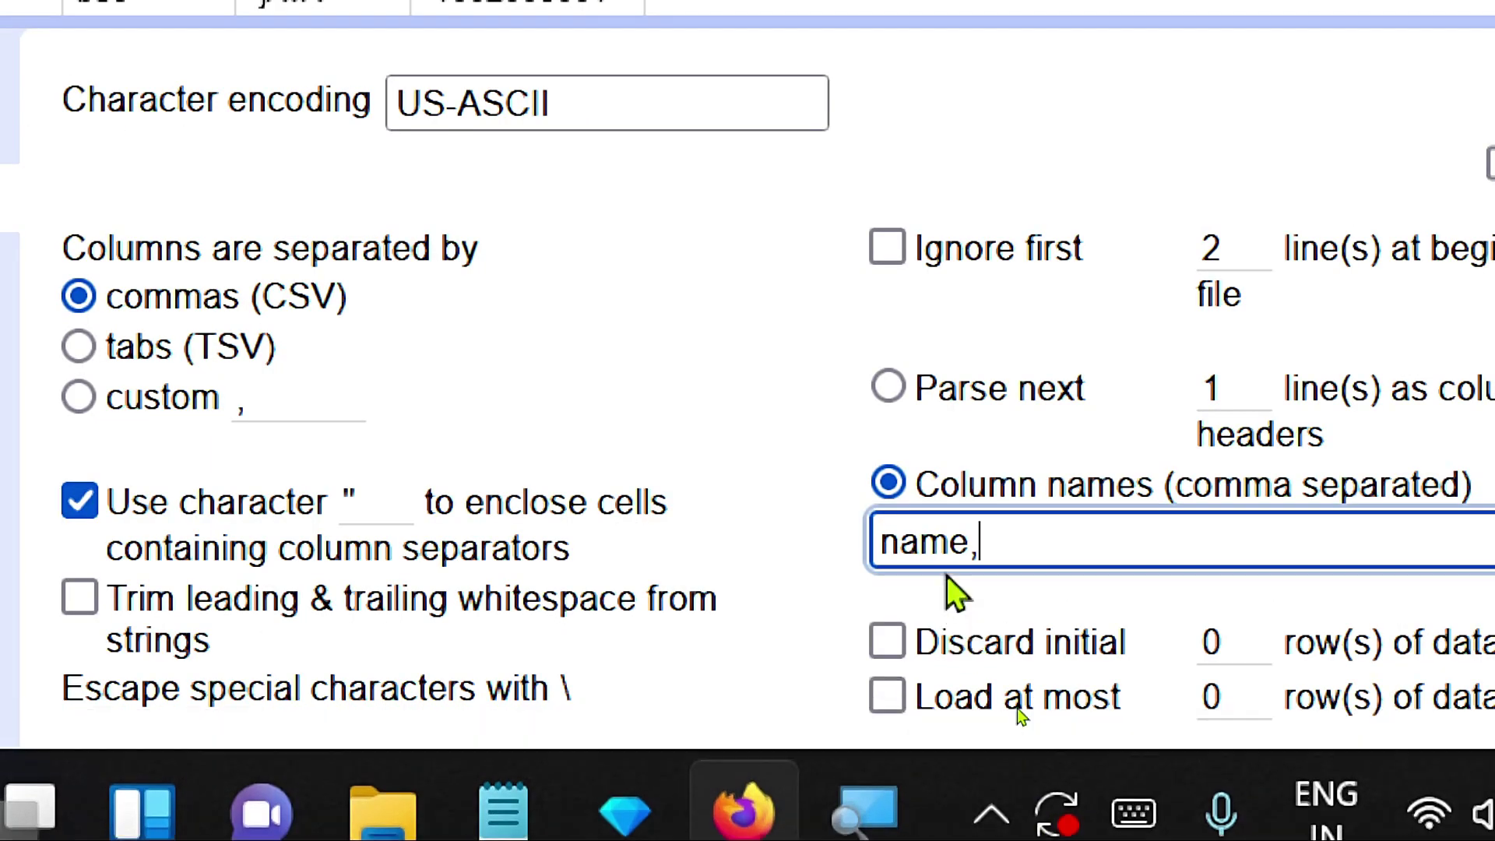
text(gen)
text(der)
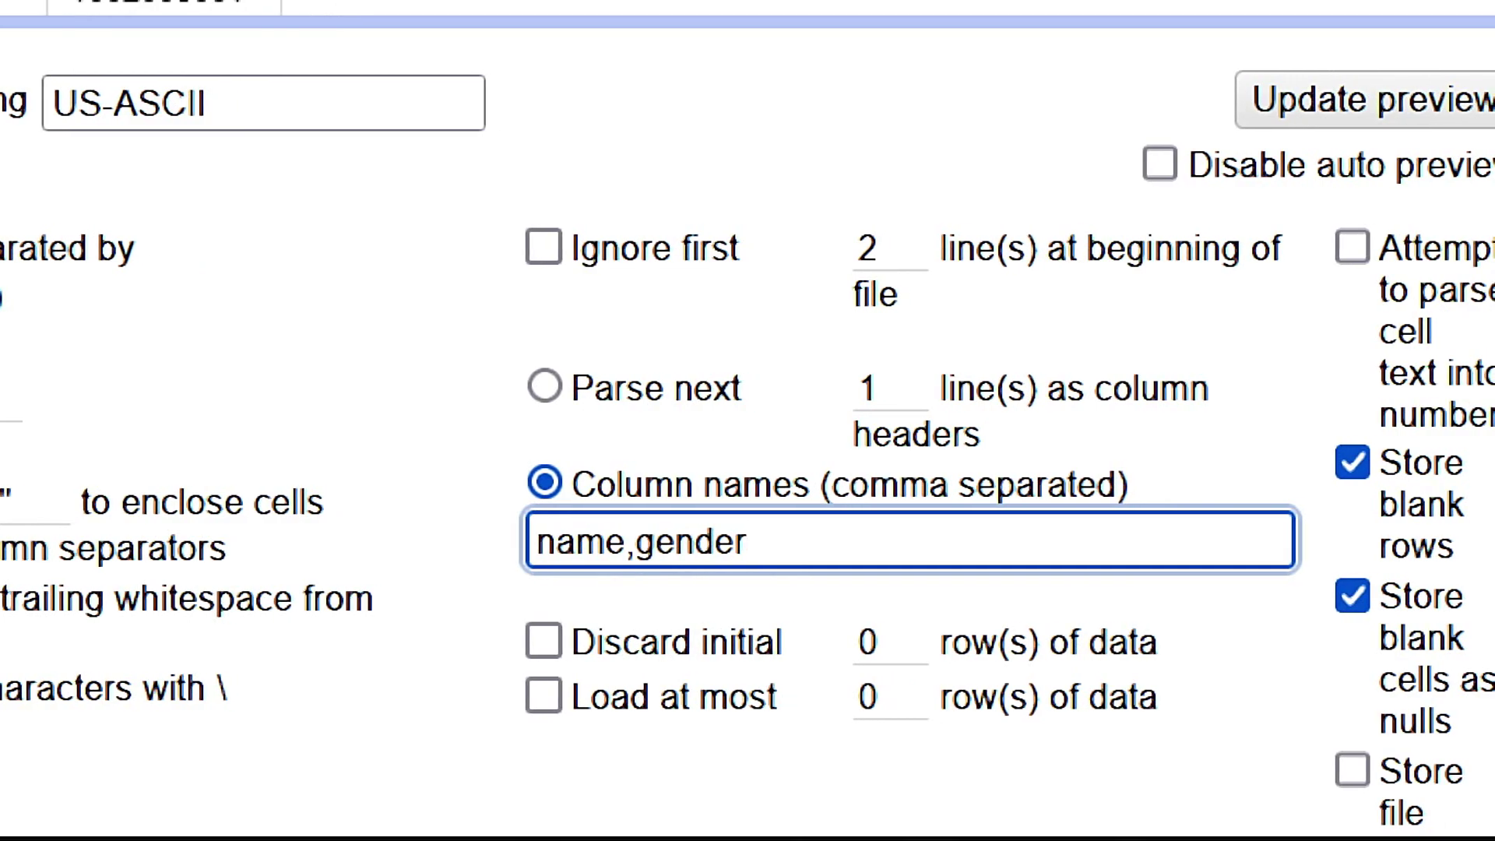
text(,dob)
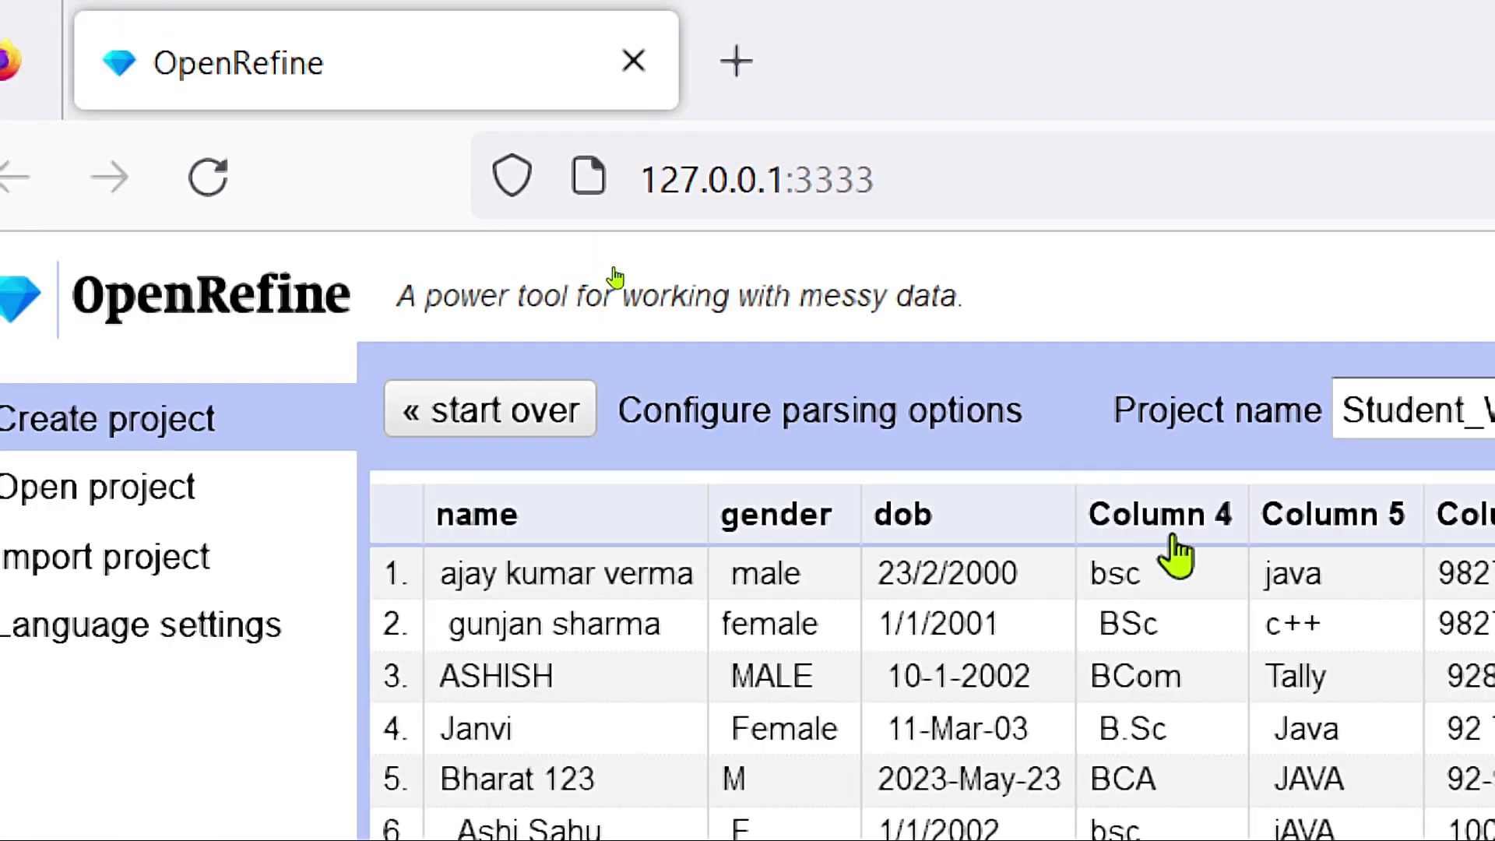
text(,br)
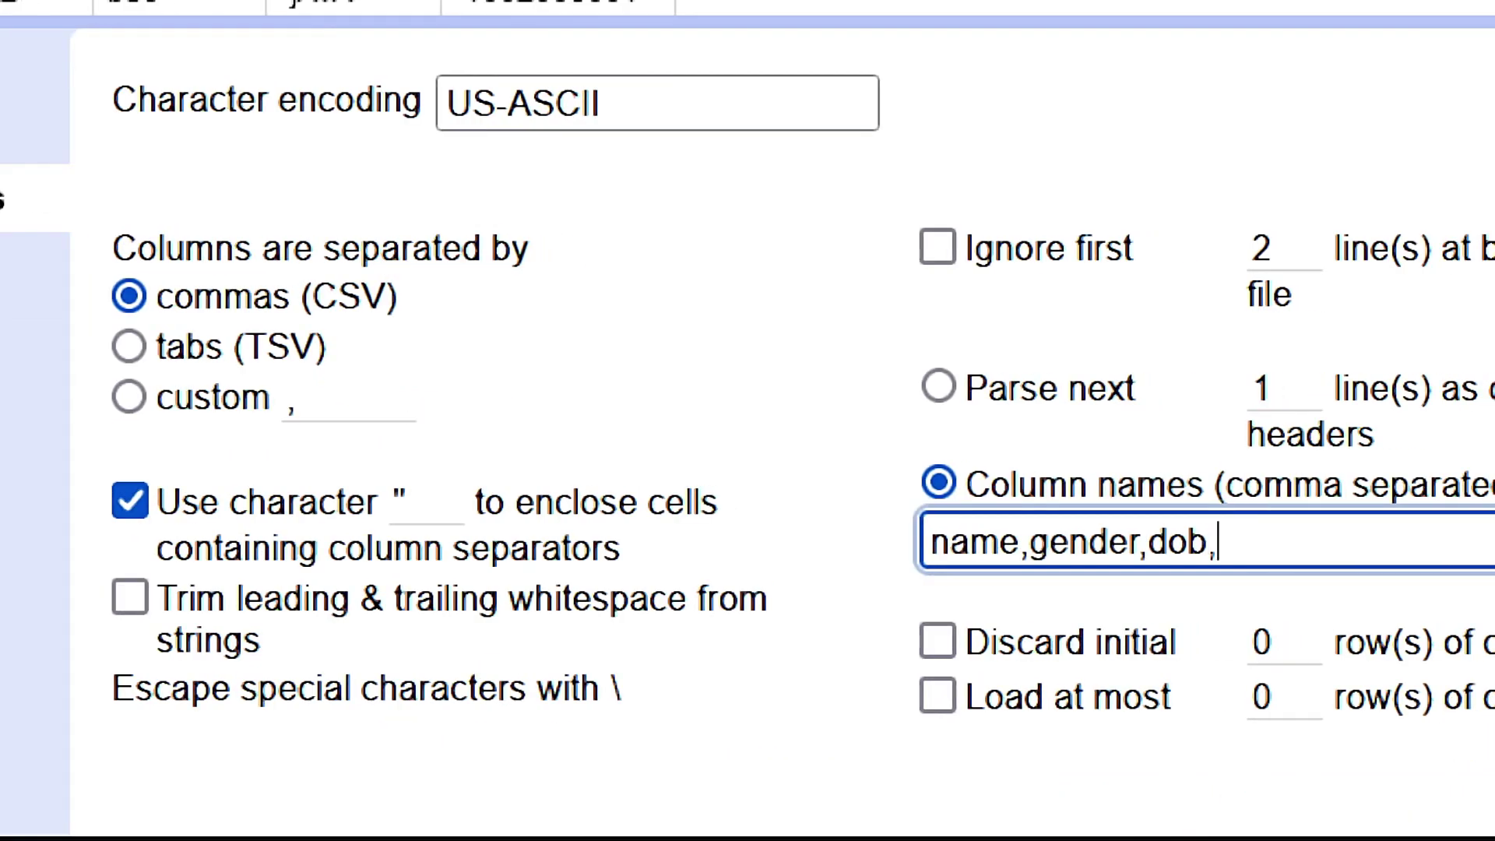
text(anh)
key(BackSpace)
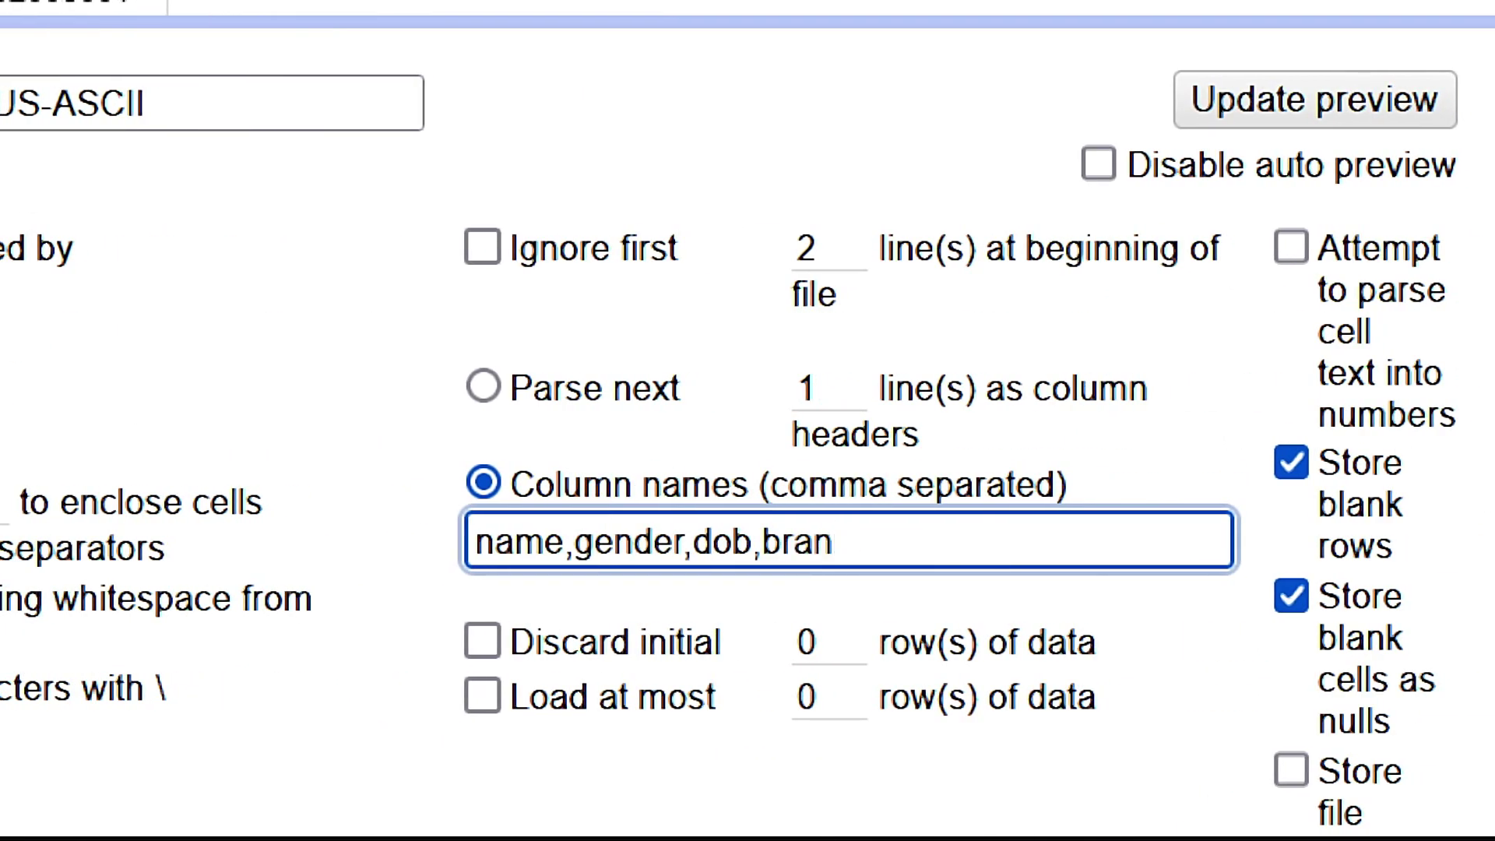
text(ch,expertise)
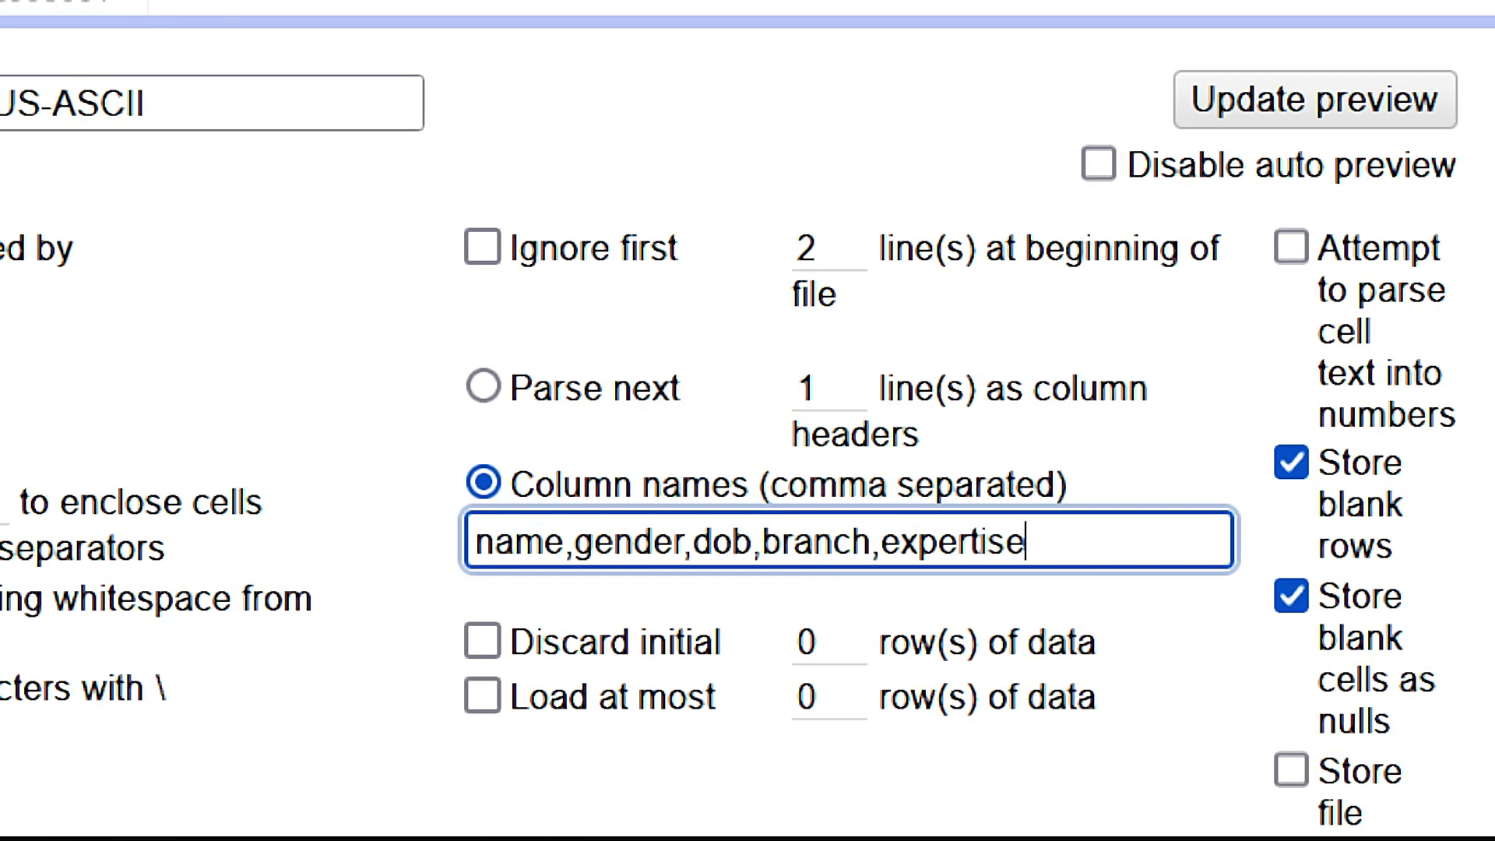
text(,enrollment)
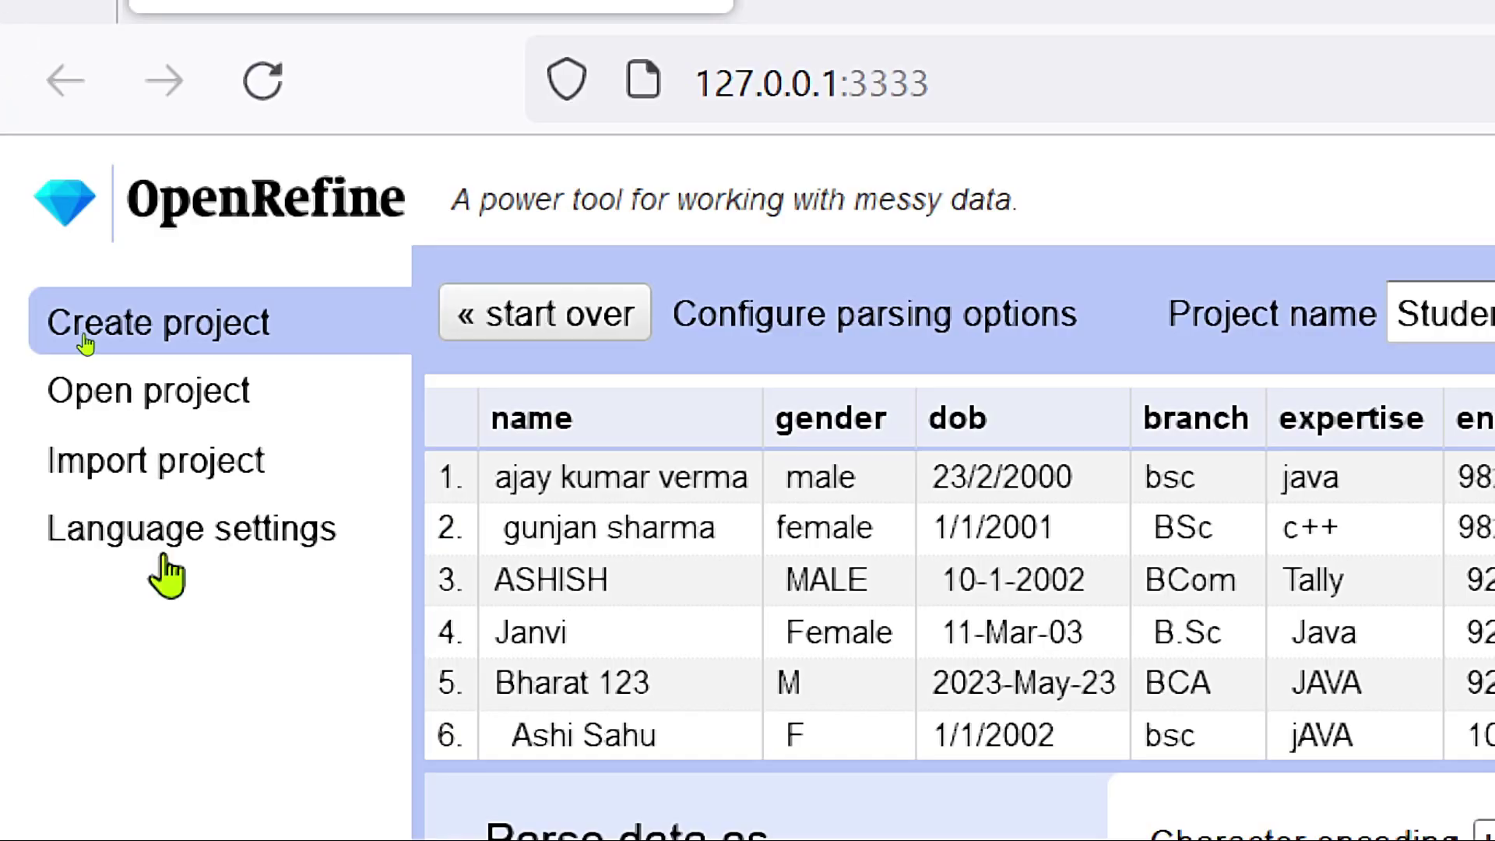
Exclude blank rows from the import and refresh the data preview.
scroll(891, 118, down, 1)
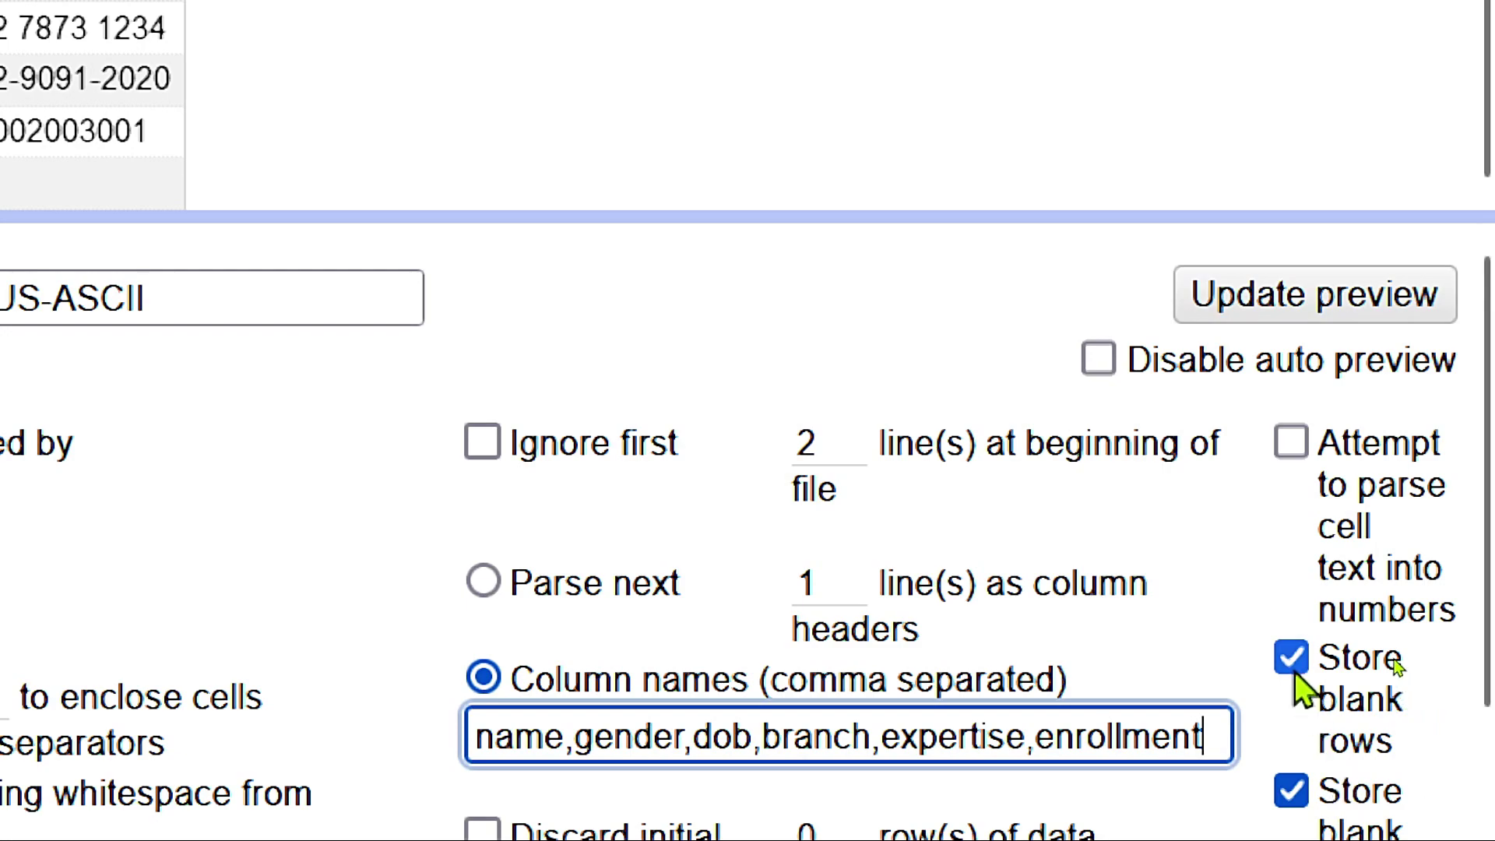
click(1296, 675)
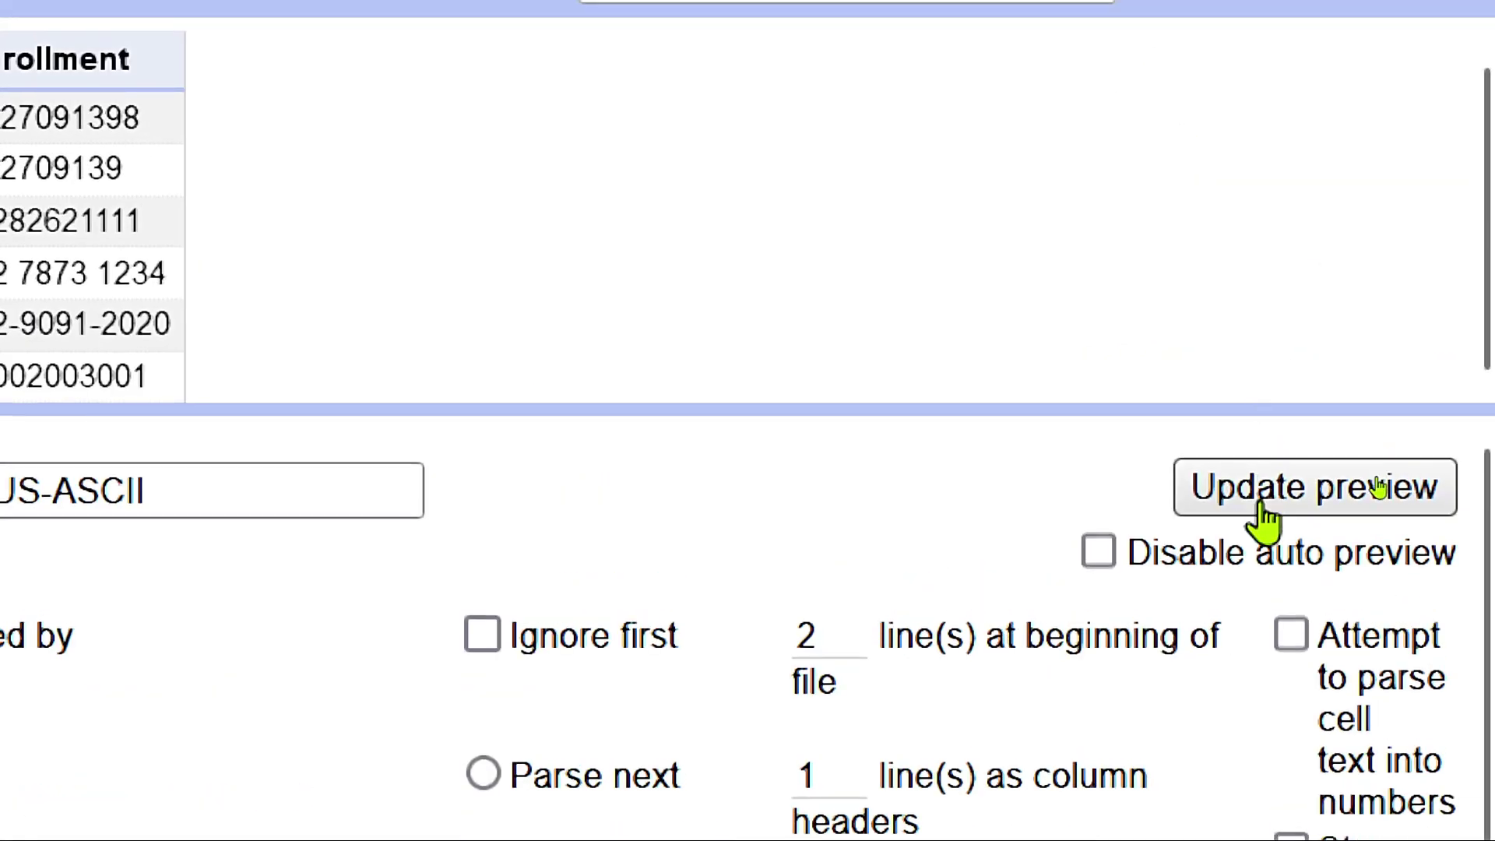
click(1257, 311)
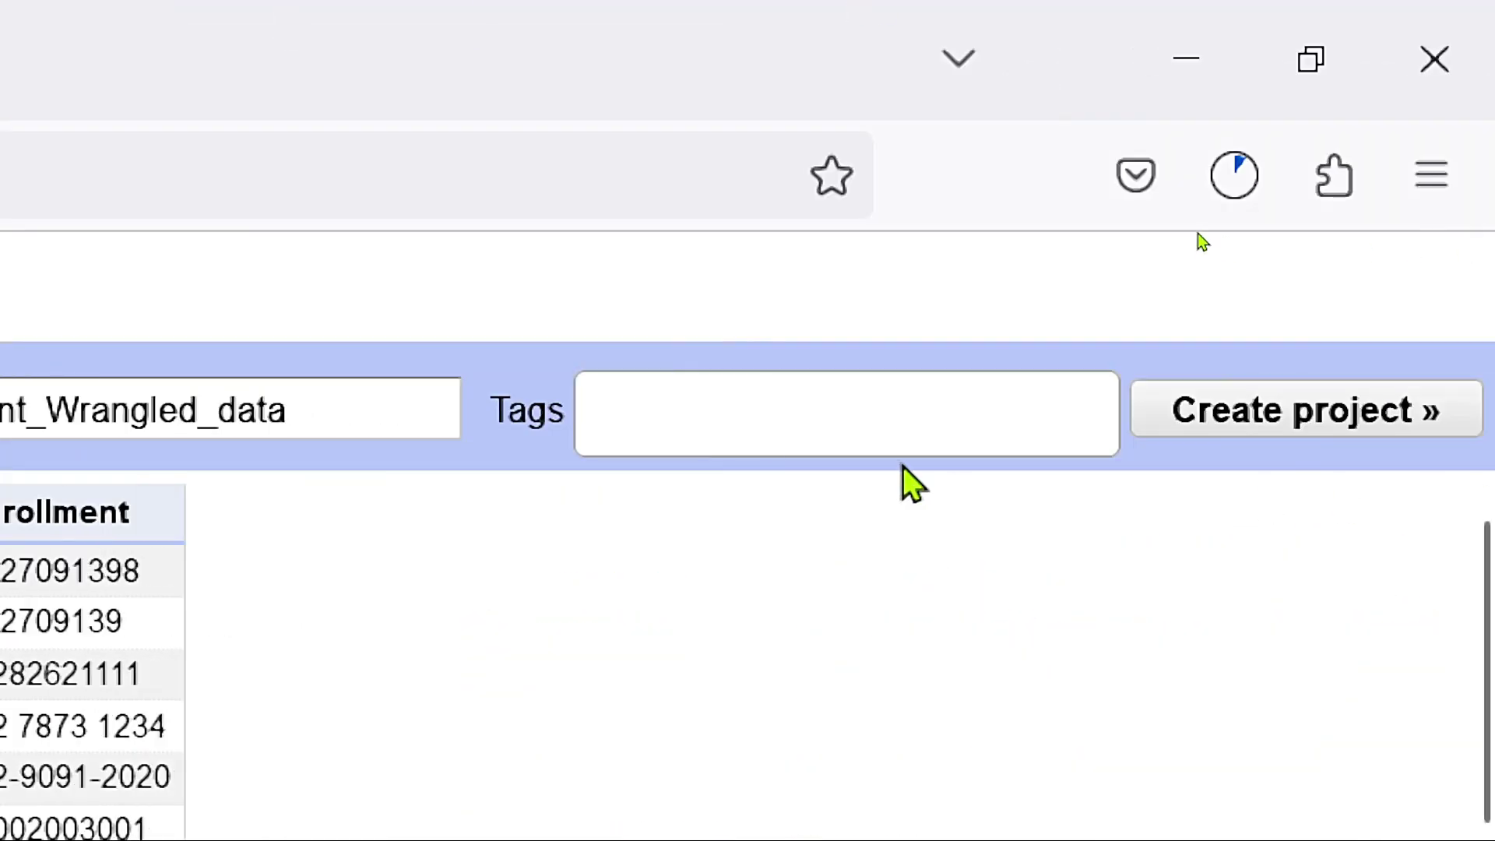
Add the tag Student to the project and create it.
click(1089, 435)
text(S)
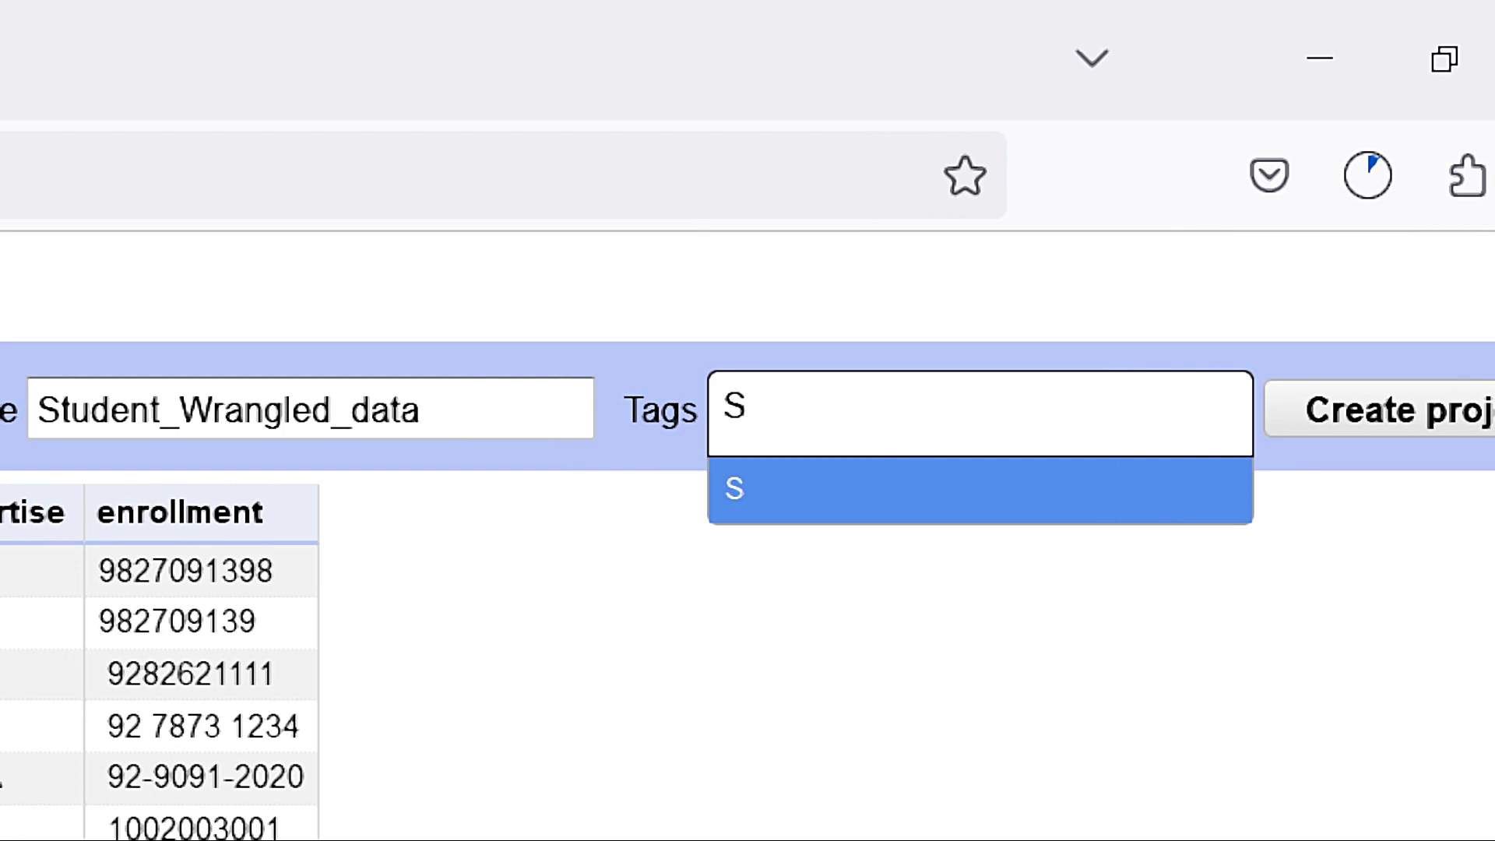
text(tudent)
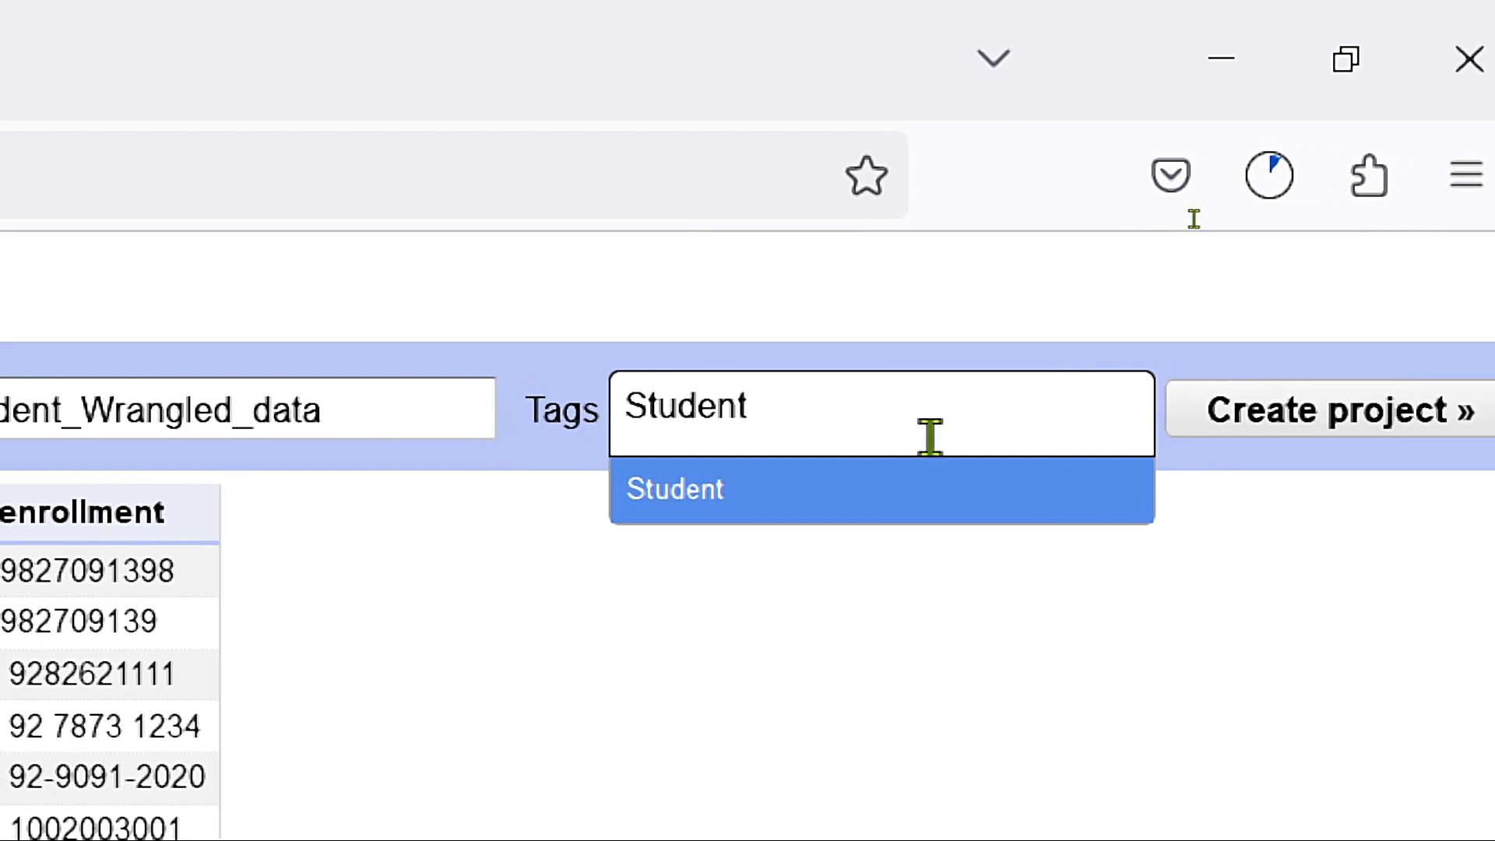
click(1284, 428)
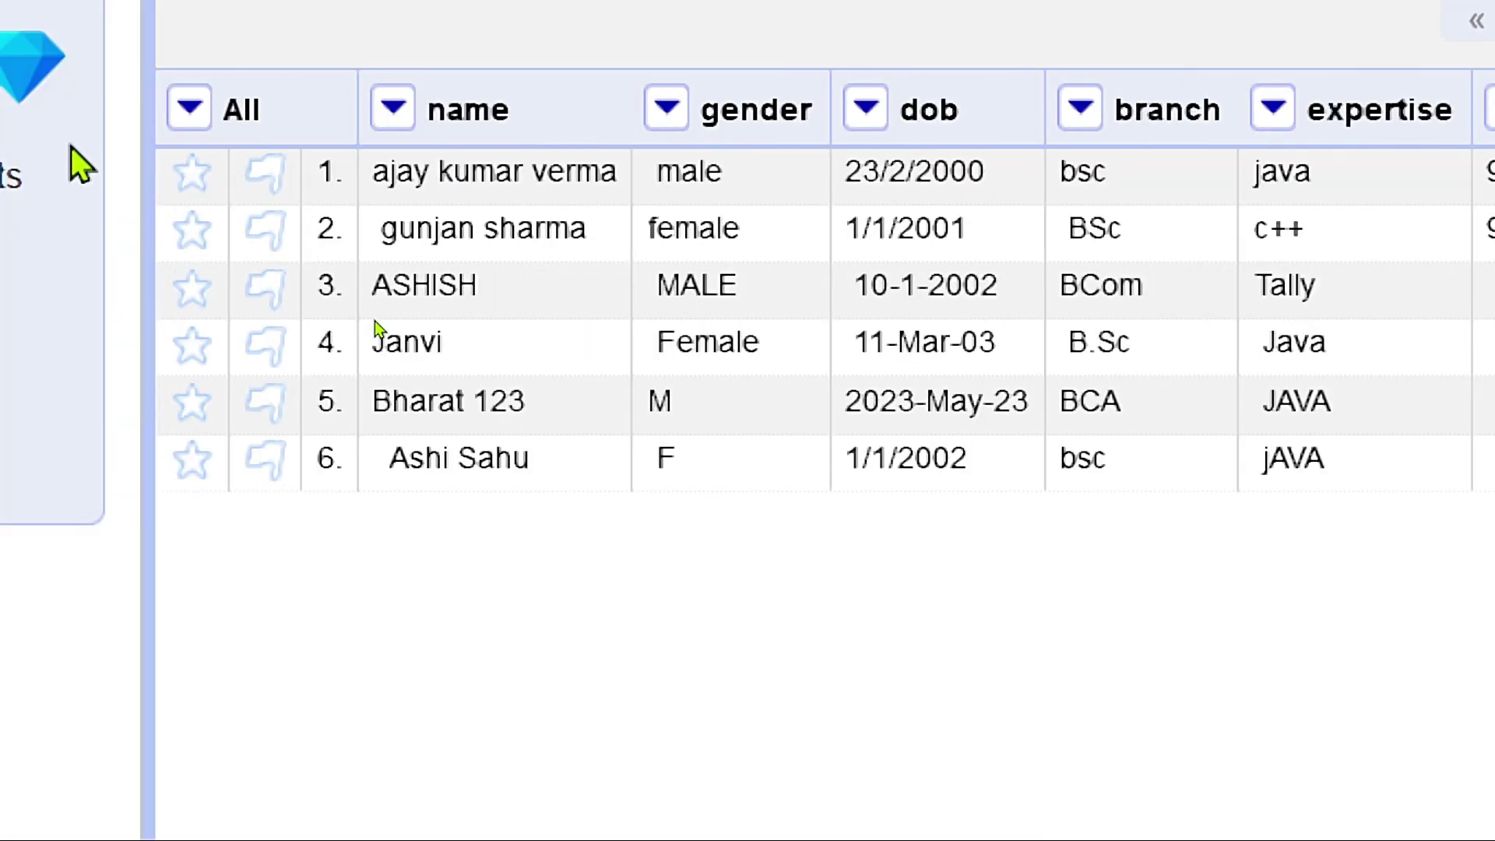
click(396, 109)
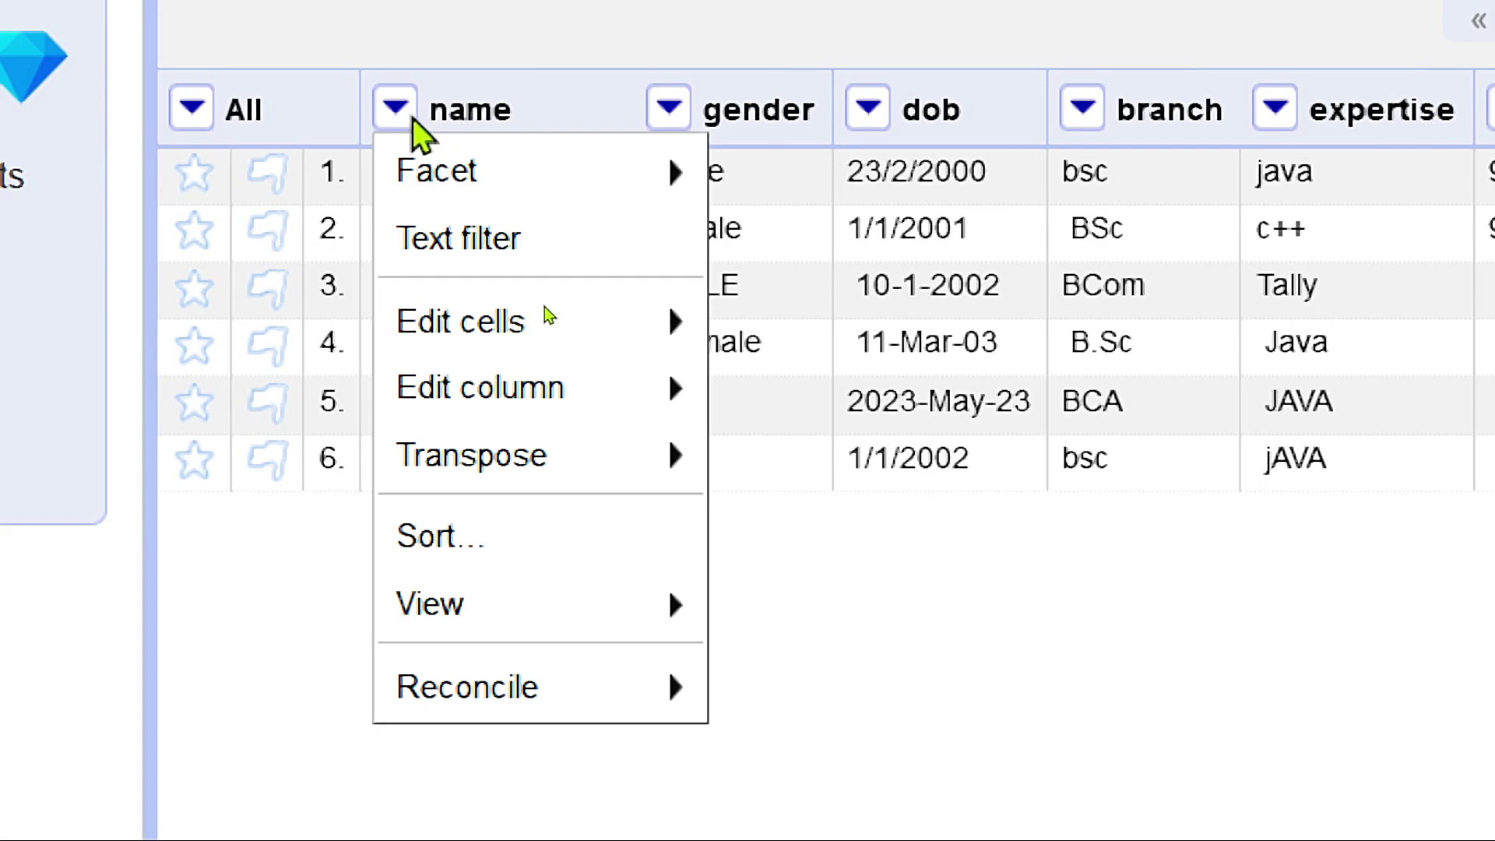
click(682, 117)
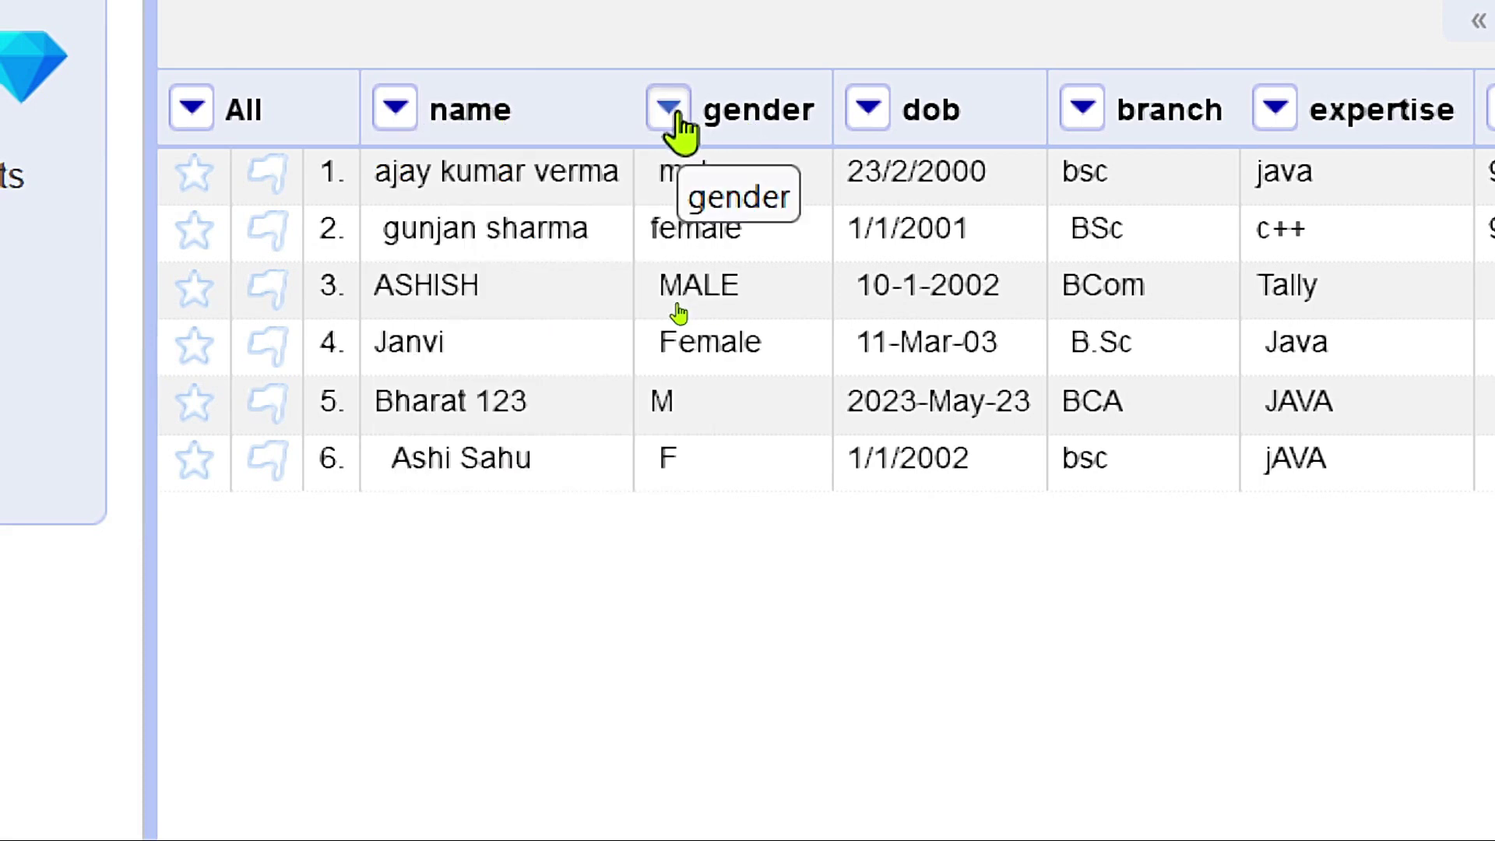
click(679, 117)
click(861, 117)
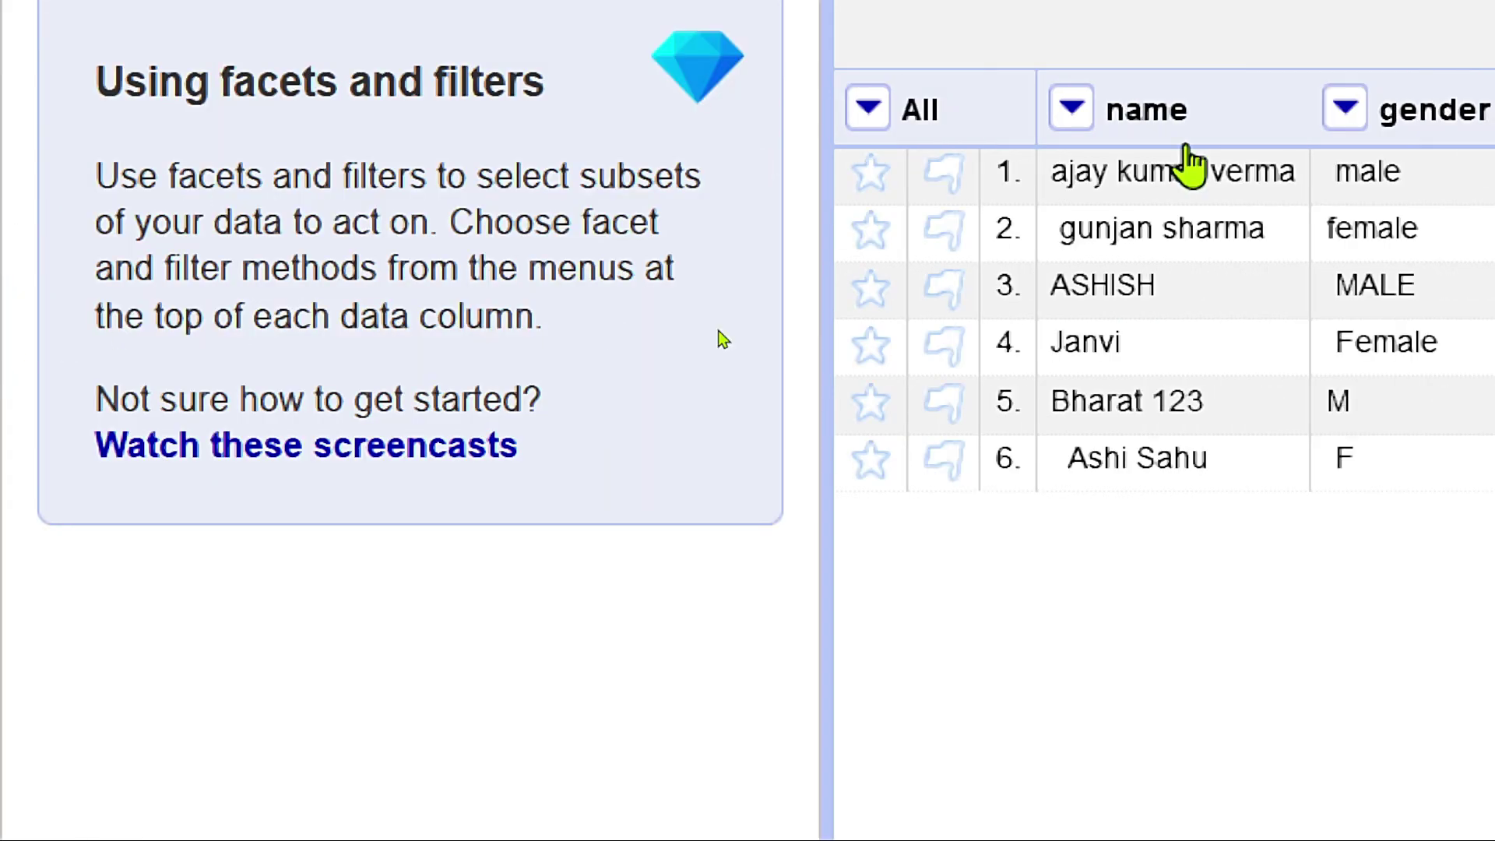
click(589, 111)
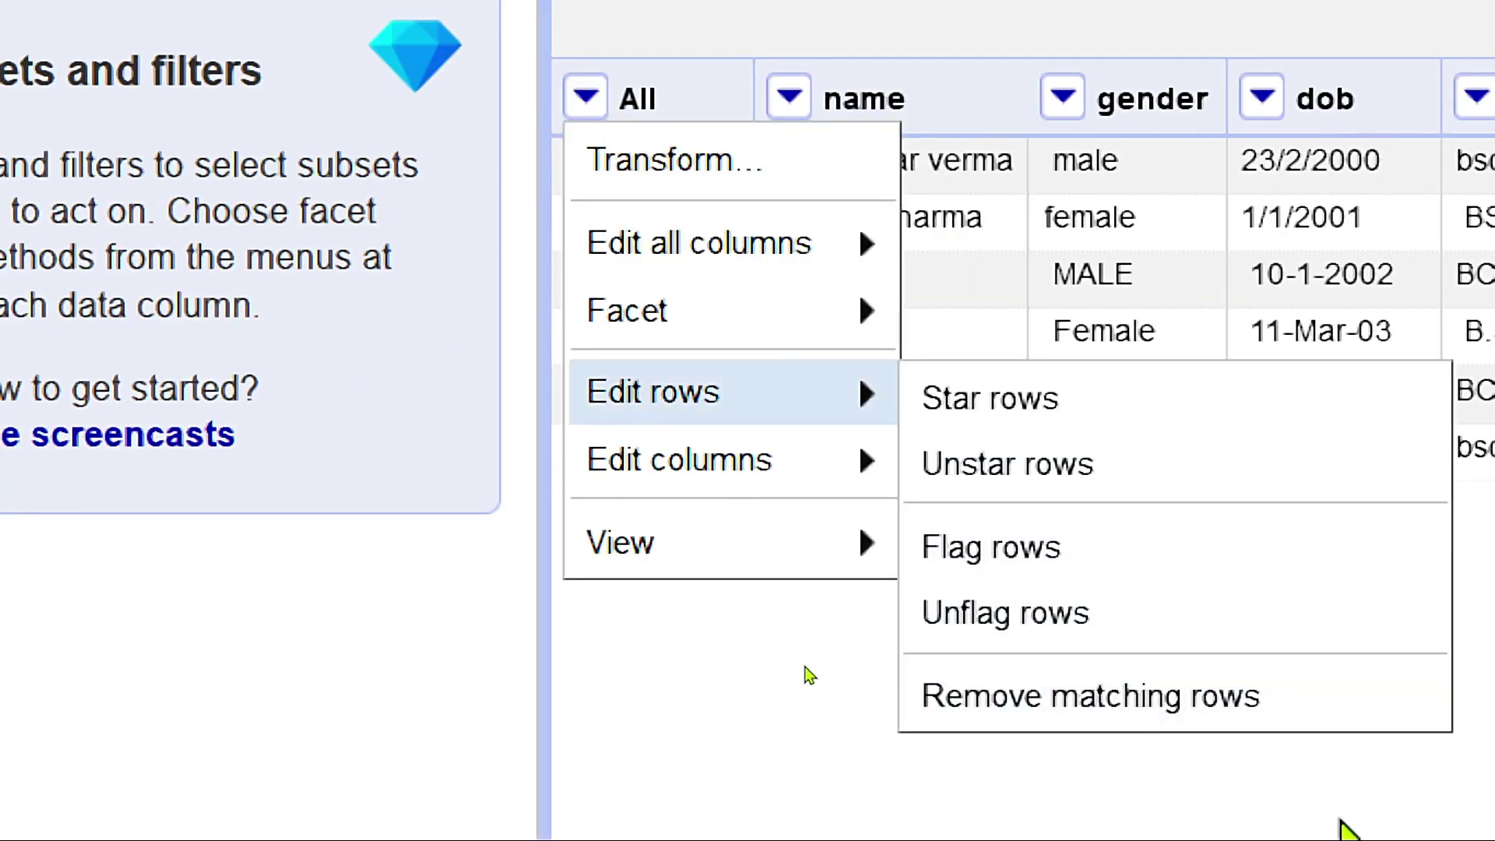
Trim leading and trailing whitespace from the cells of the name column.
click(634, 758)
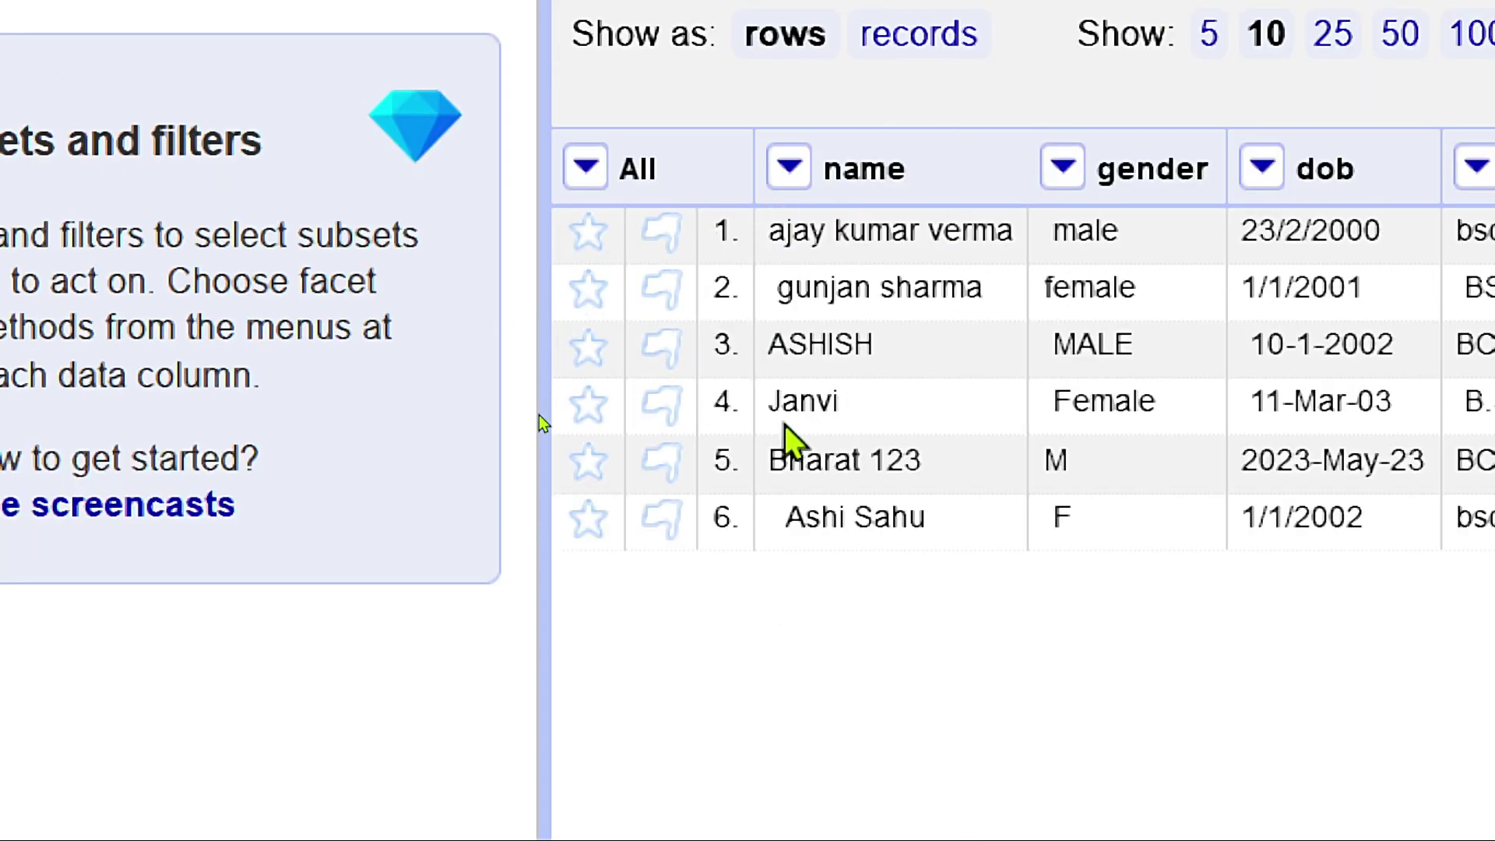
click(790, 178)
click(790, 175)
click(790, 176)
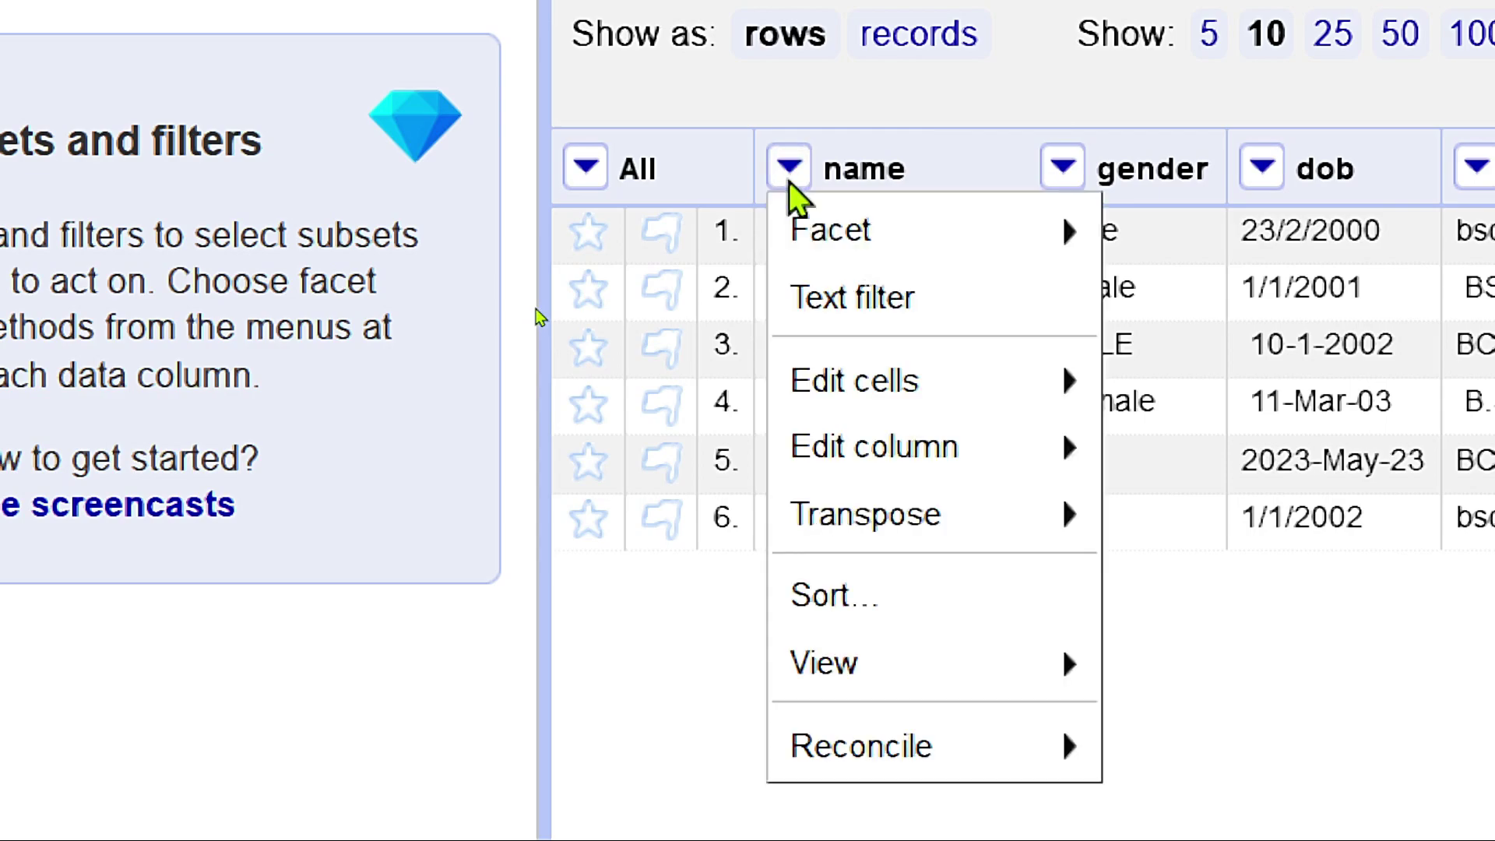
mouse_move(857, 382)
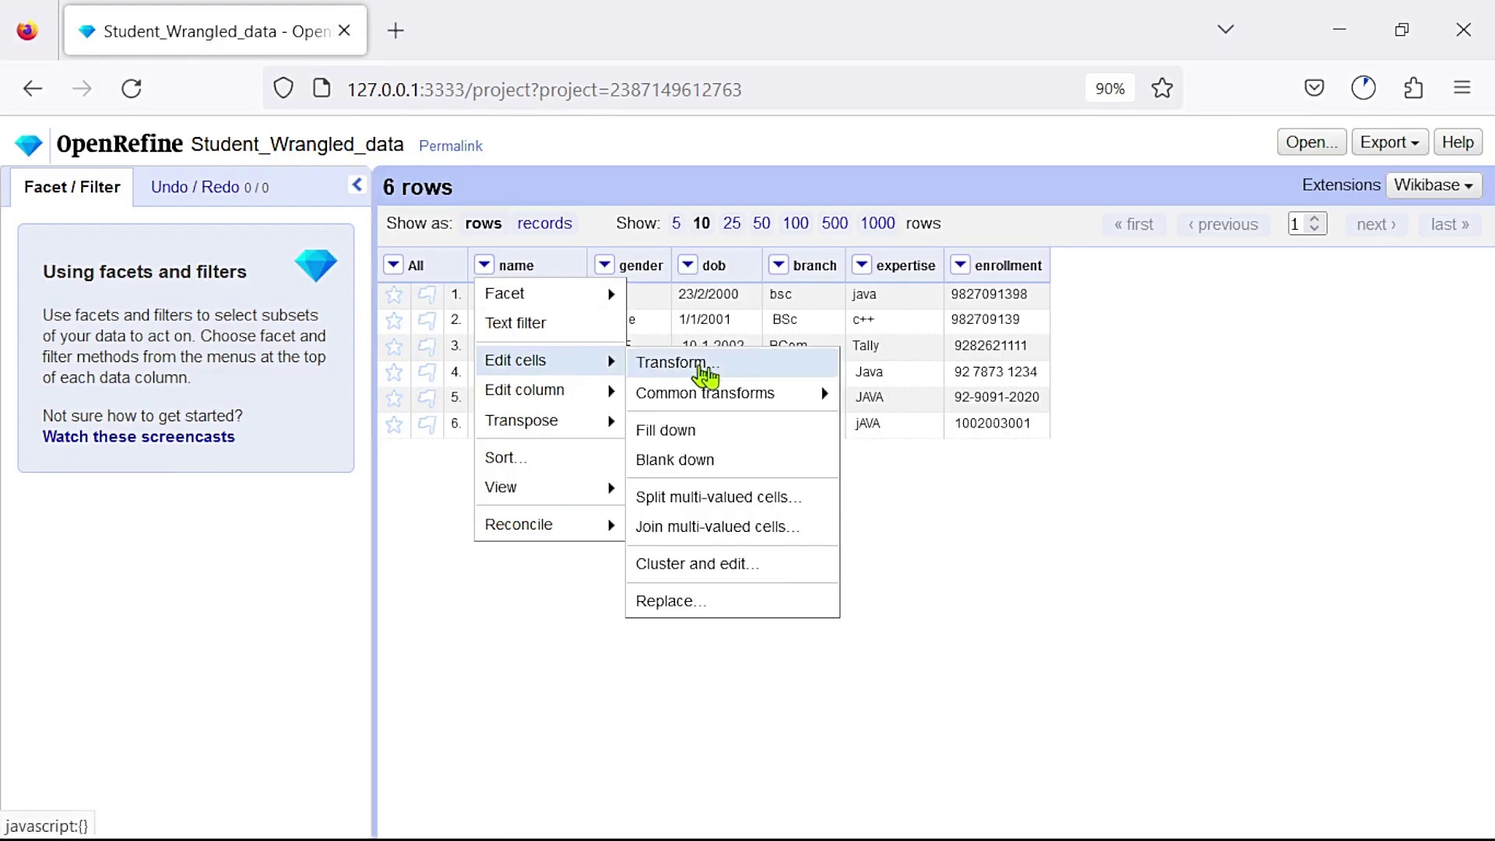
mouse_move(748, 397)
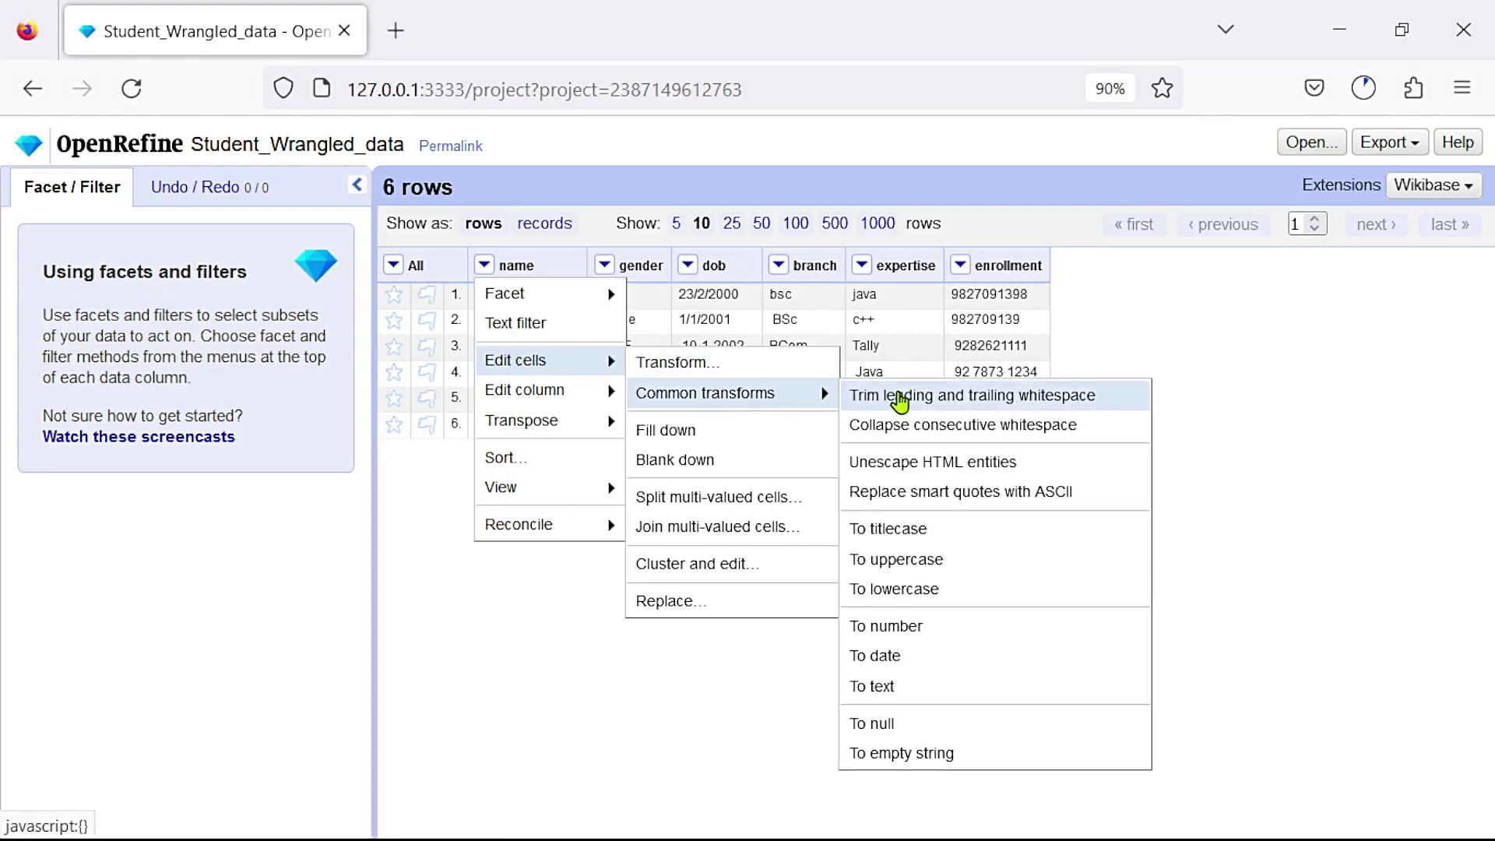
click(902, 396)
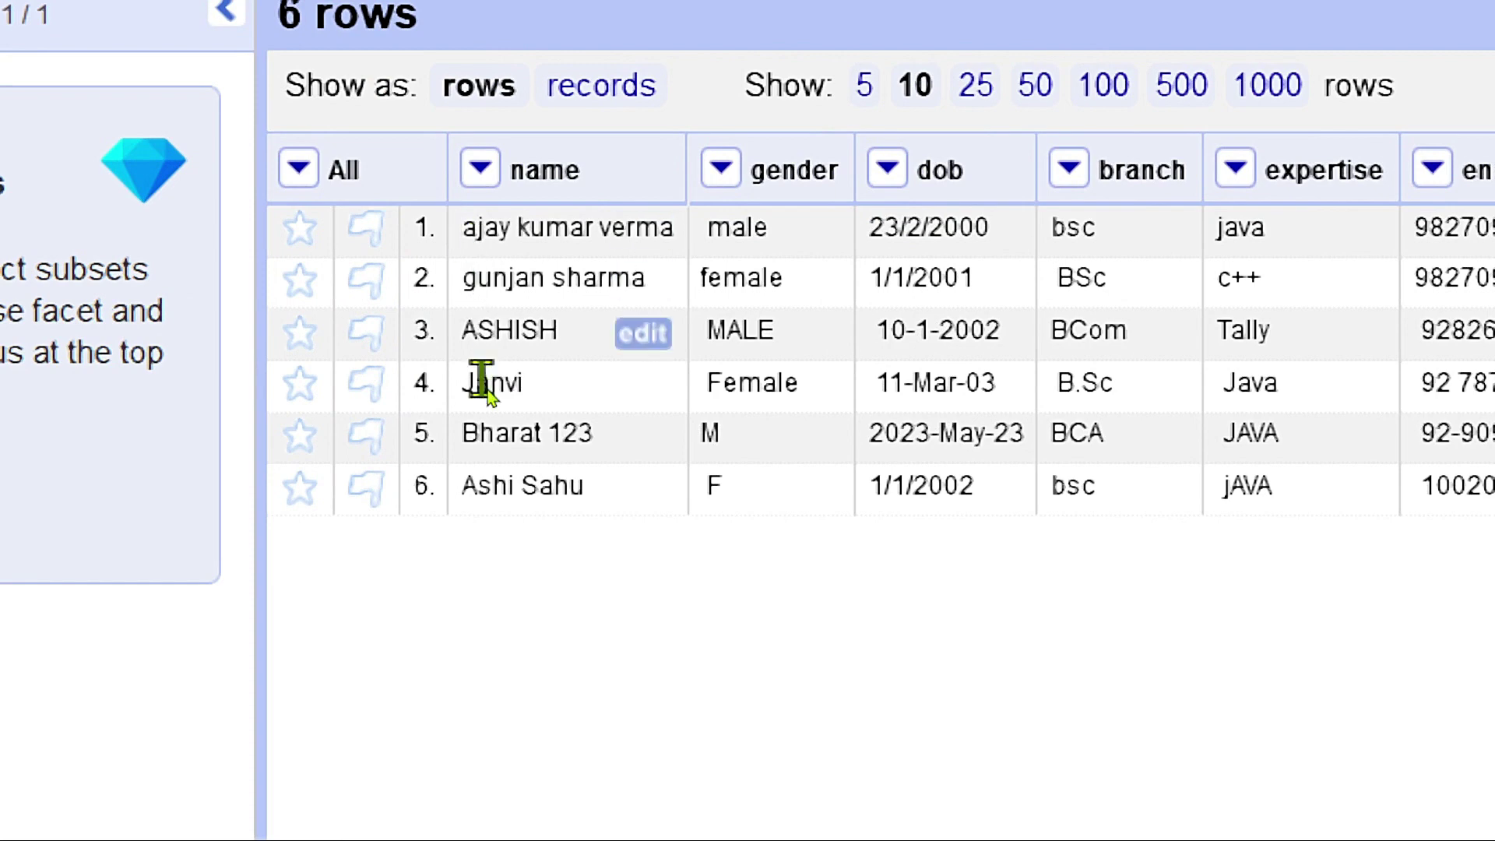
Convert the values in the name column to title case.
click(480, 177)
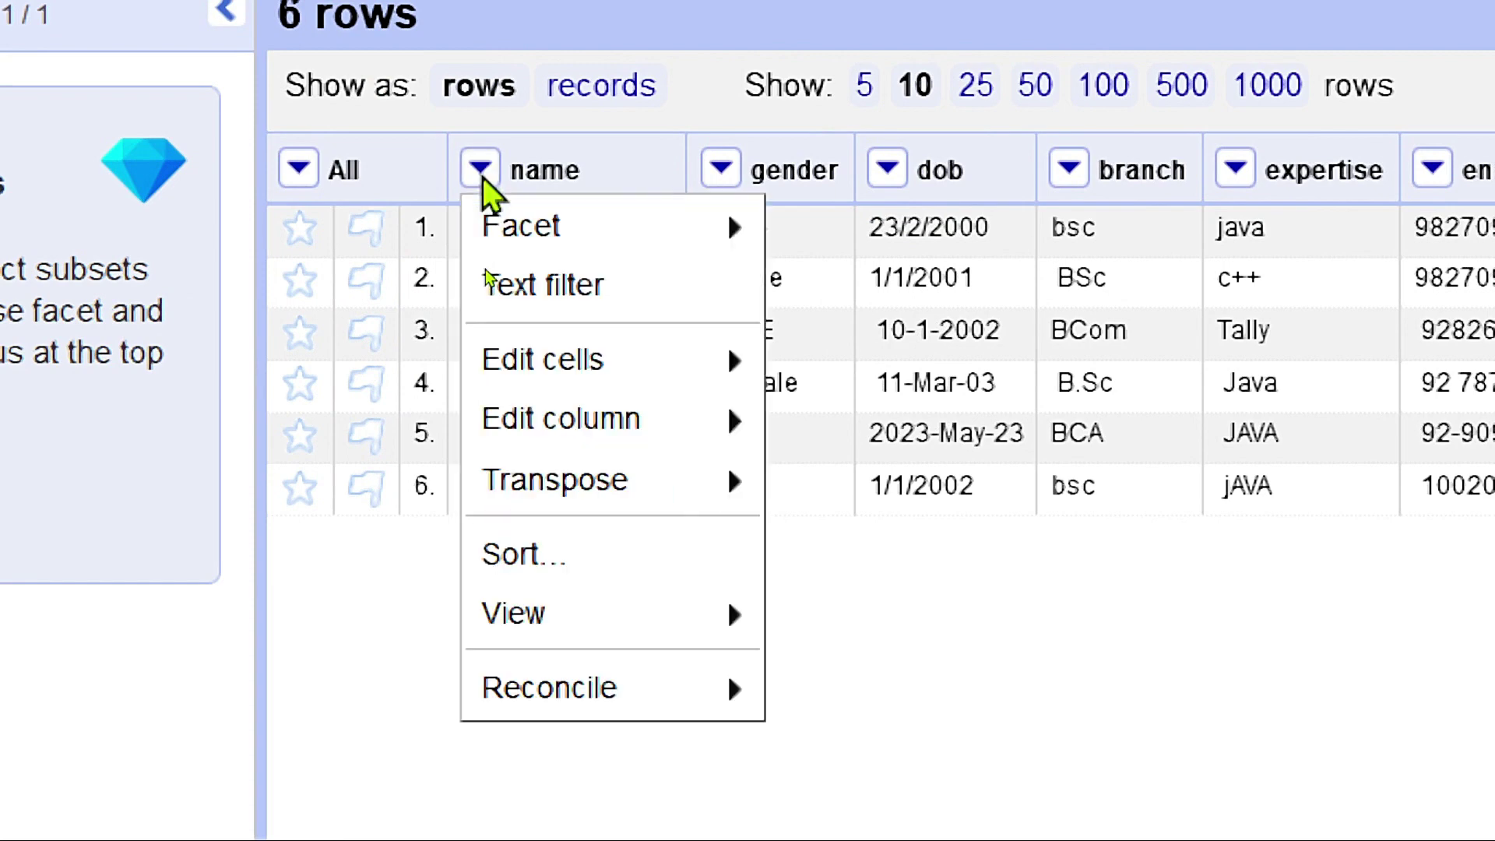
mouse_move(524, 373)
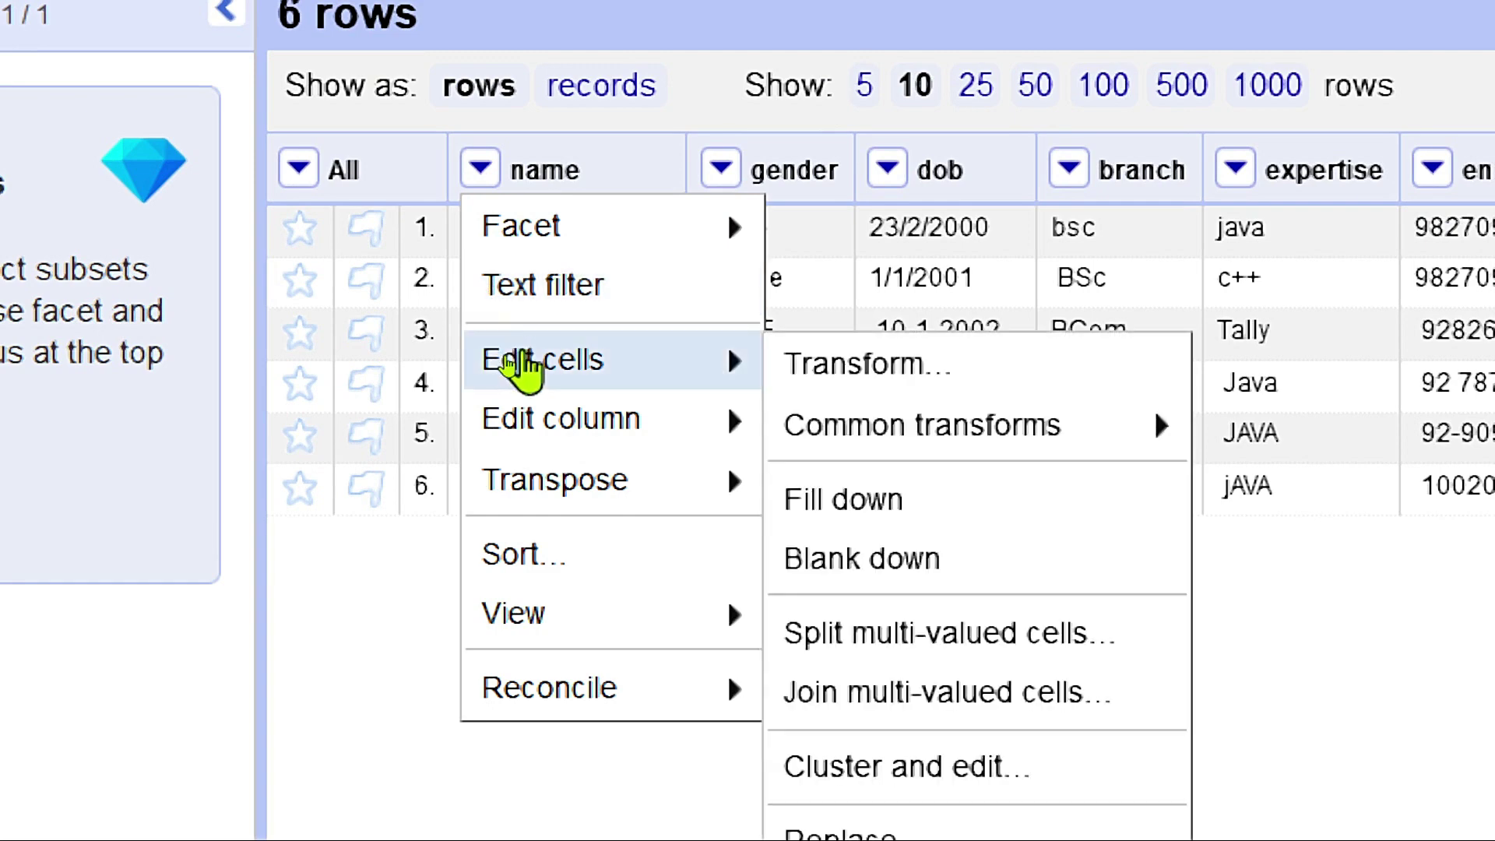
mouse_move(981, 459)
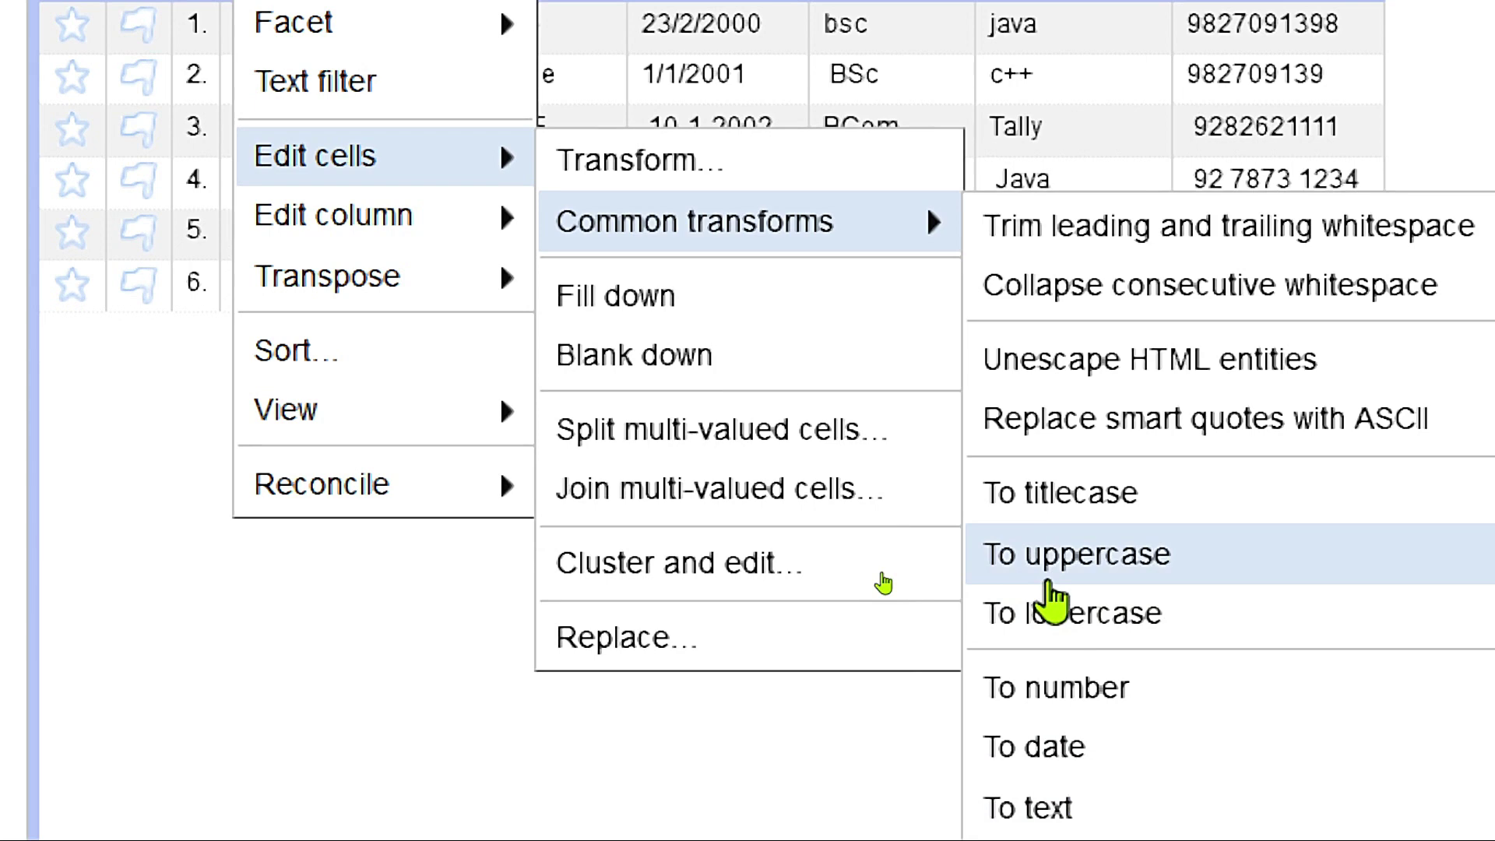
click(1044, 530)
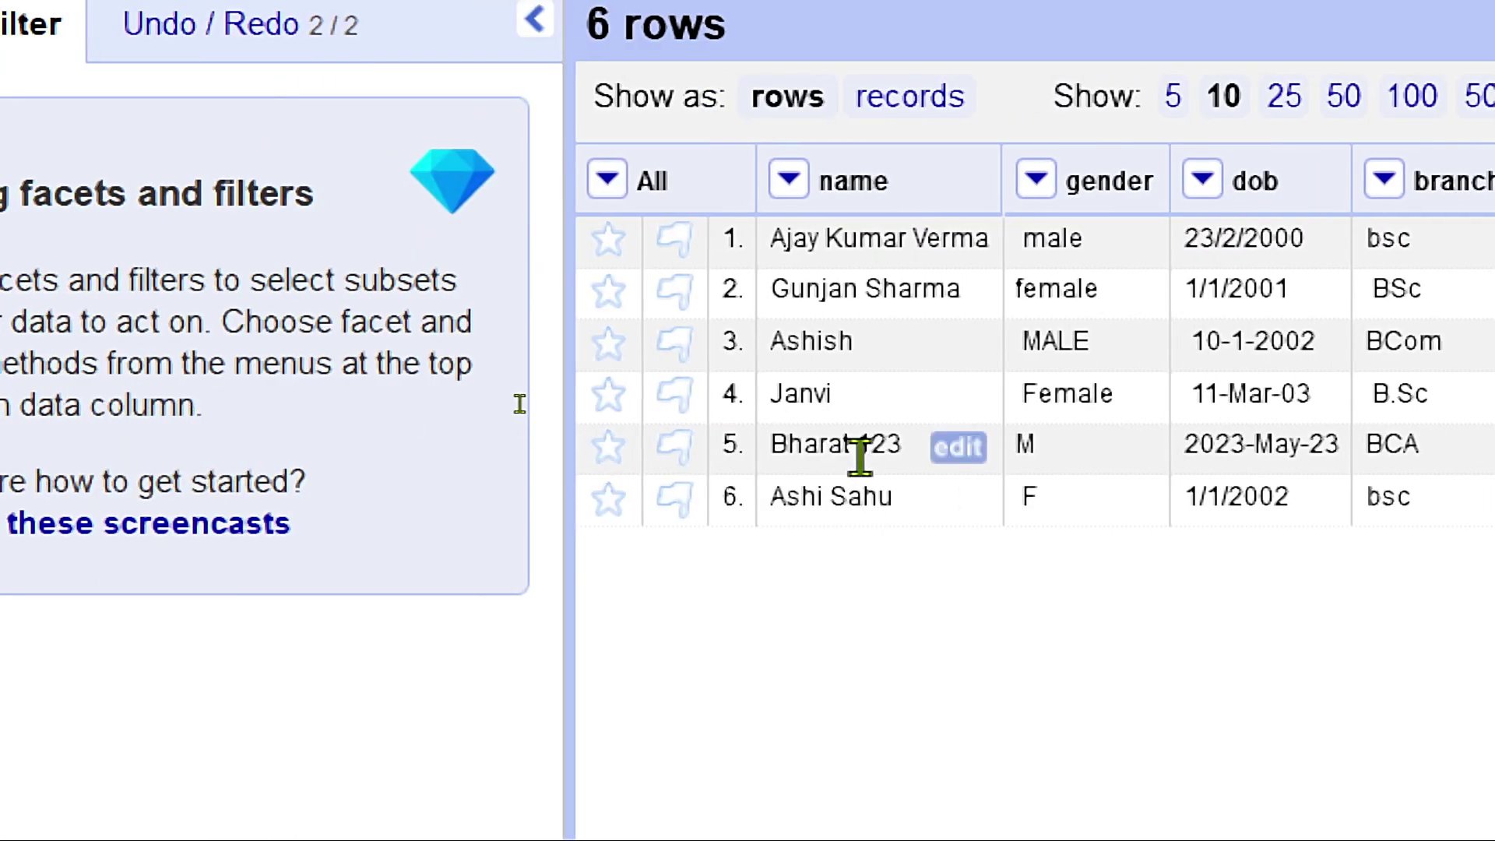
Start a custom text transform on the name column with the GREL expression value.replace("\d+","").
click(788, 180)
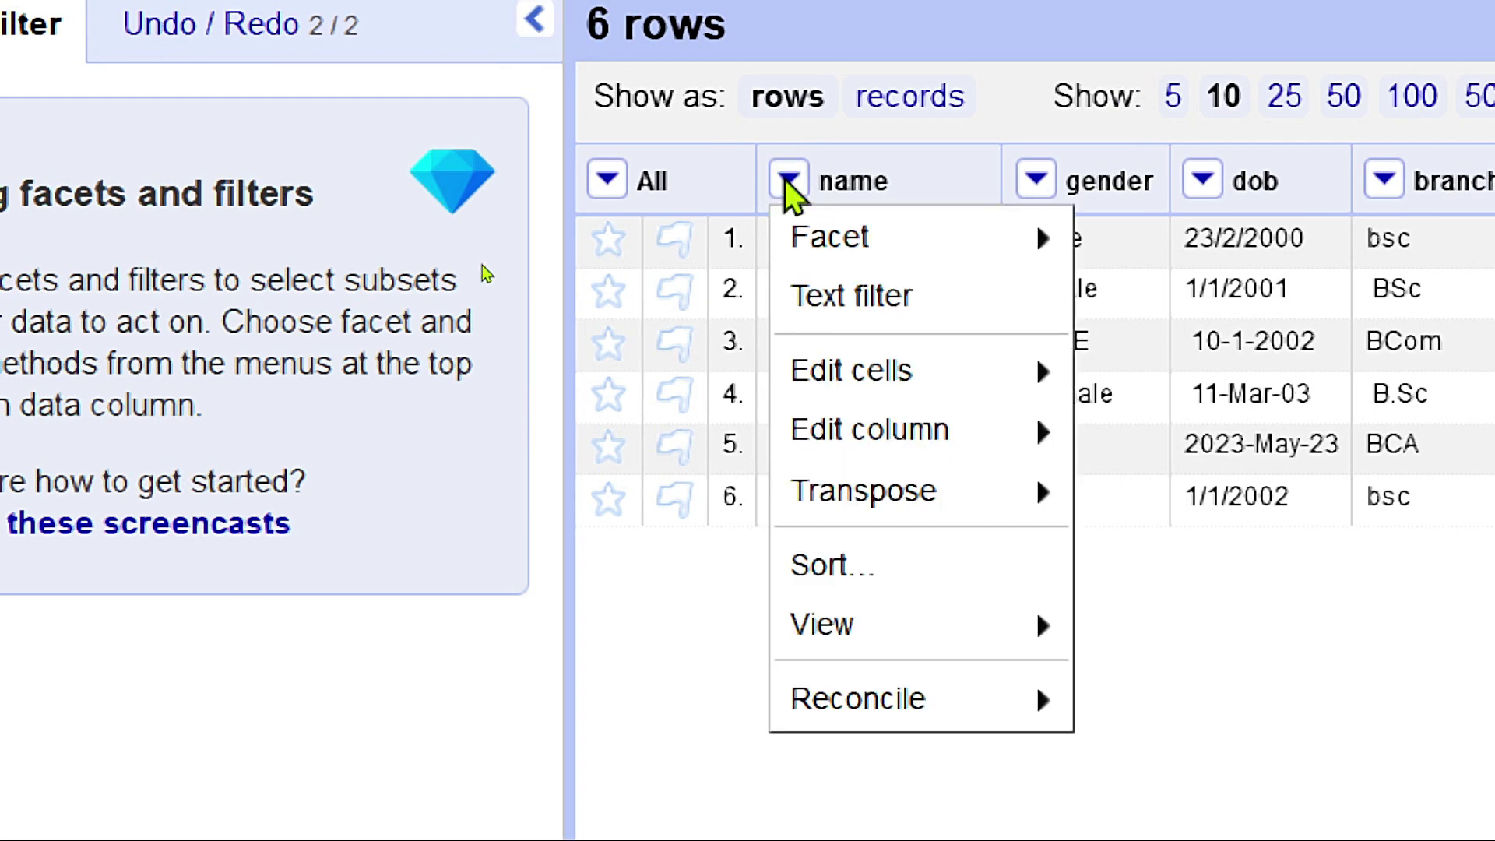
mouse_move(853, 429)
mouse_move(857, 389)
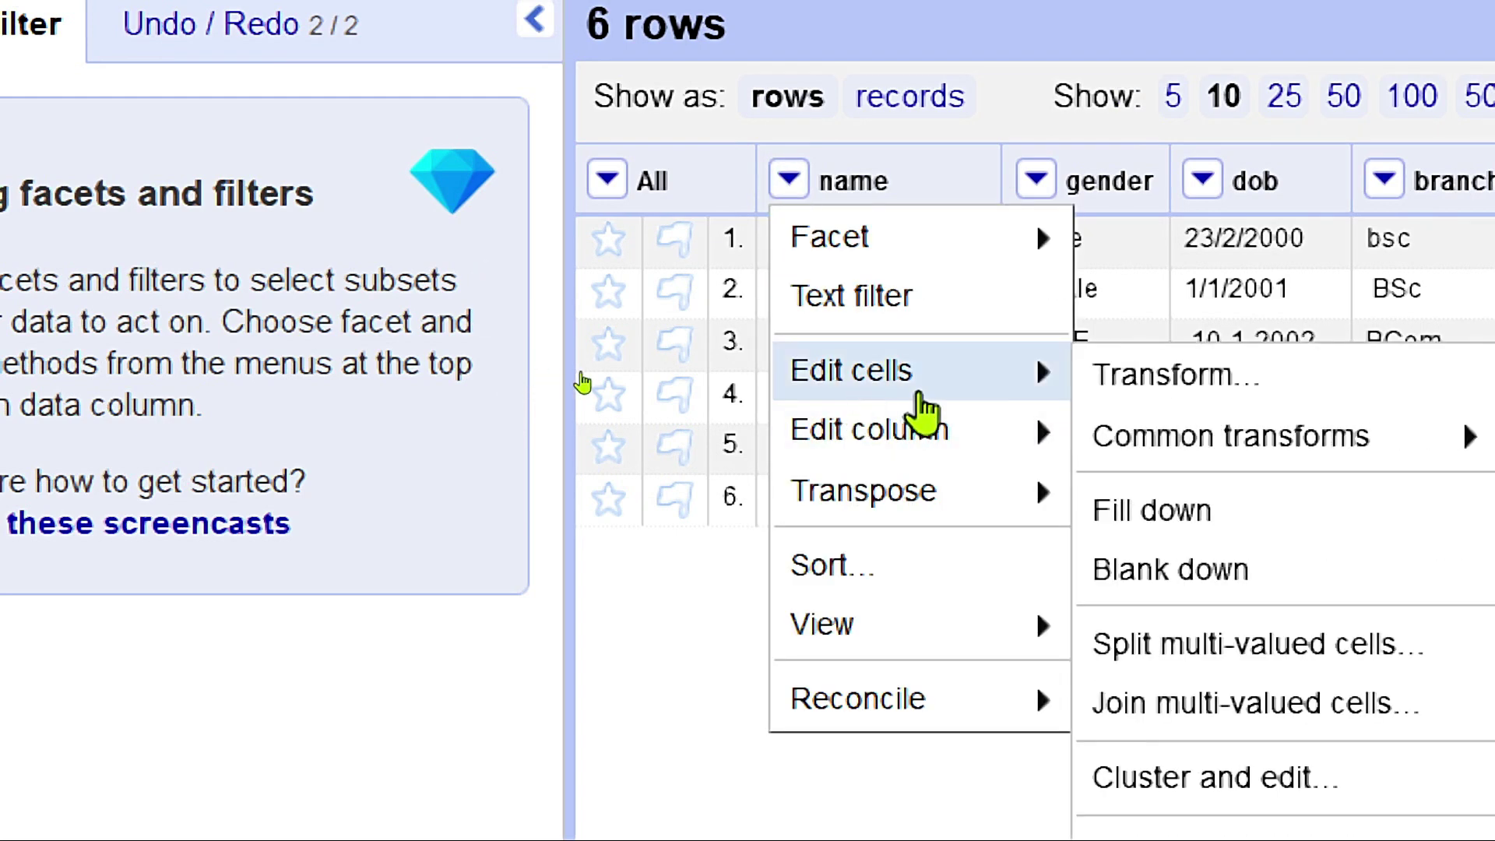
click(1271, 383)
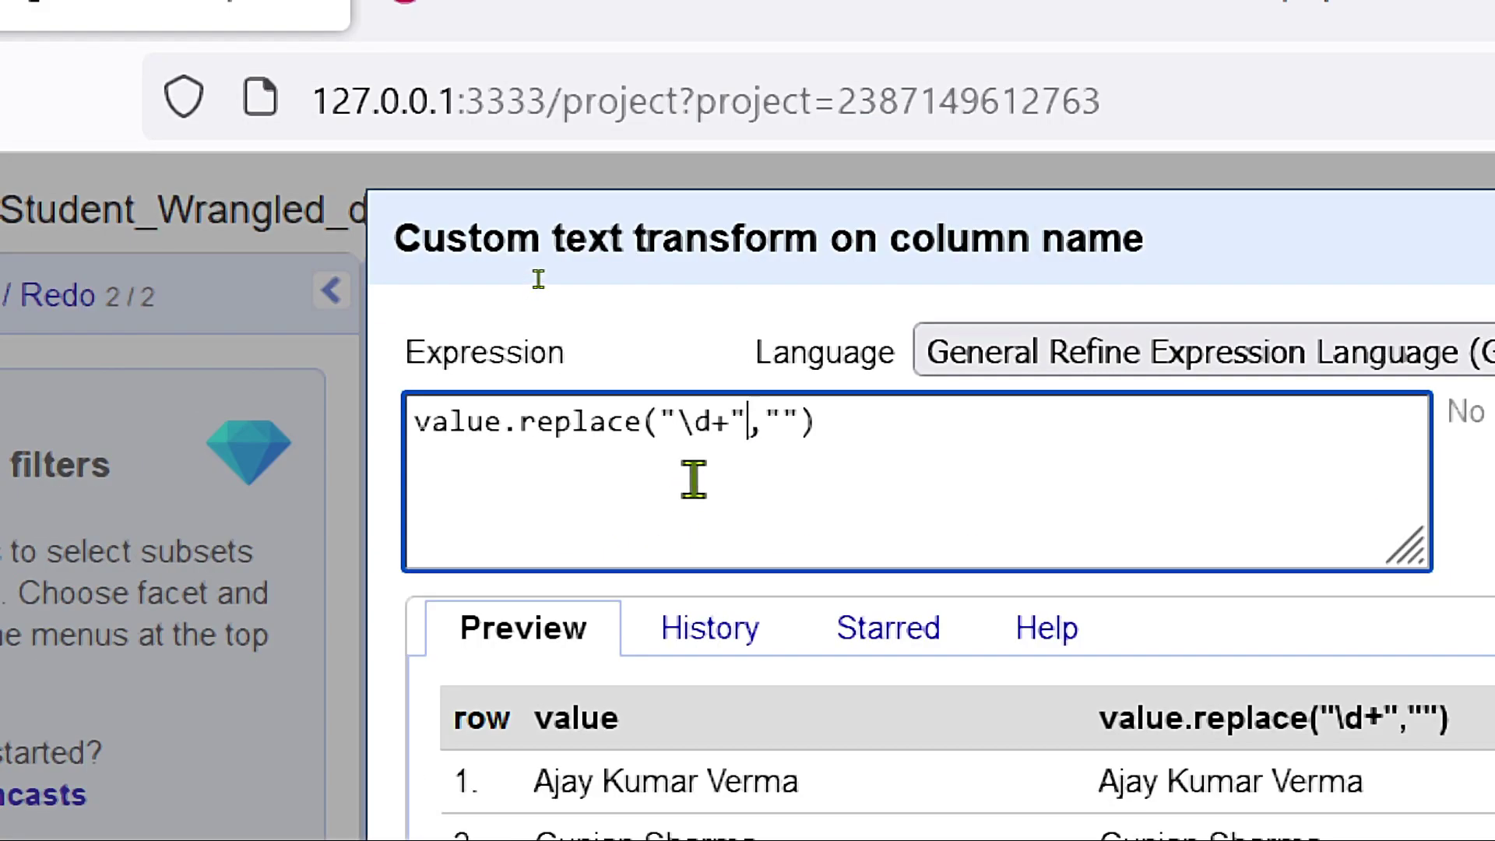
Turn the quoted search pattern into a regular expression so the transform reads value.replace(/\d+/,"").
key(BackSpace)
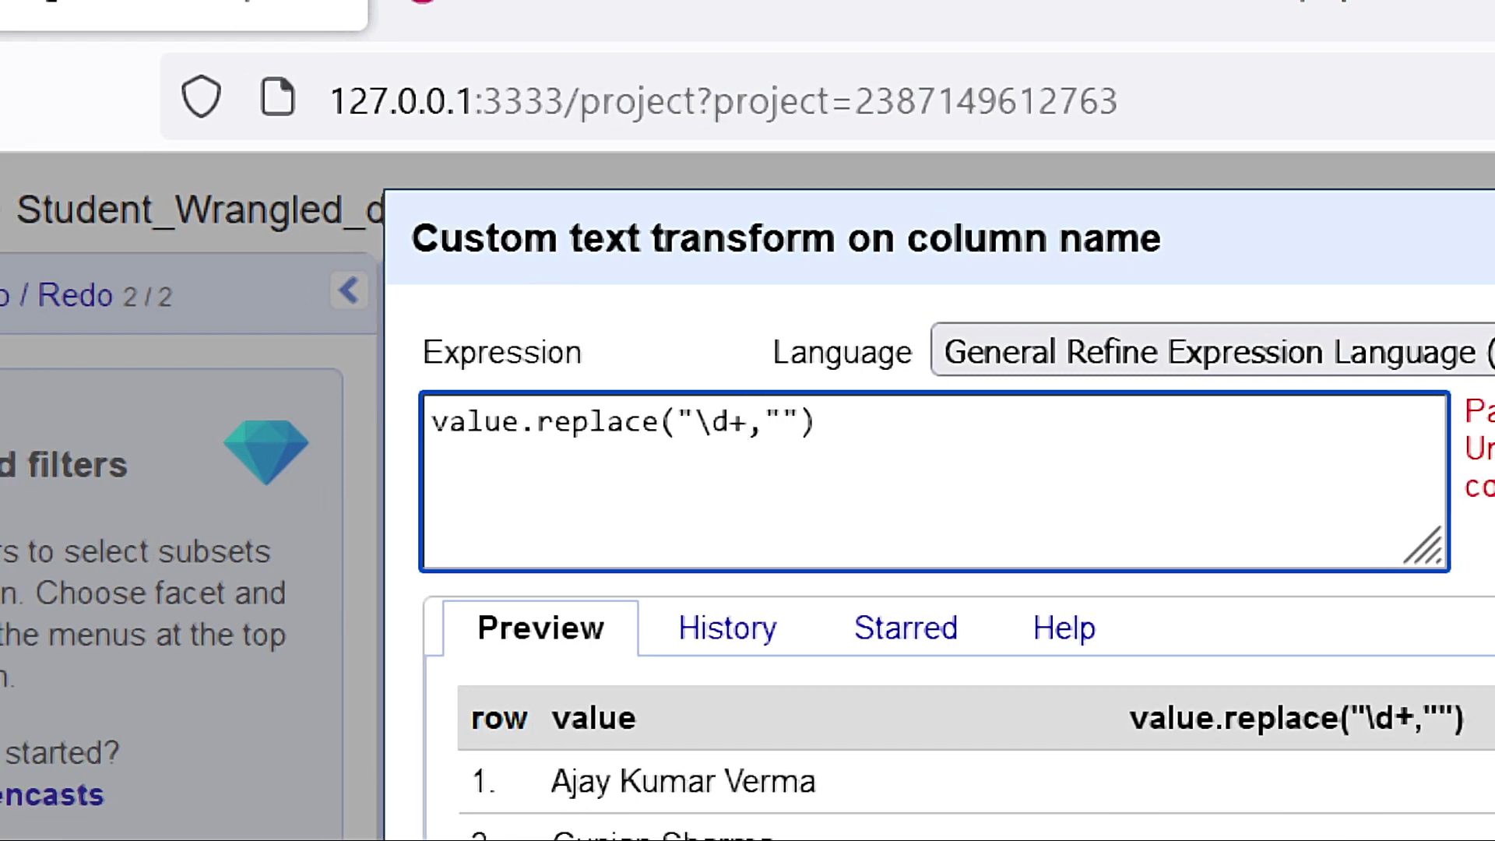
text(/)
key(Left)
key(Left)
key(Left)
key(Left)
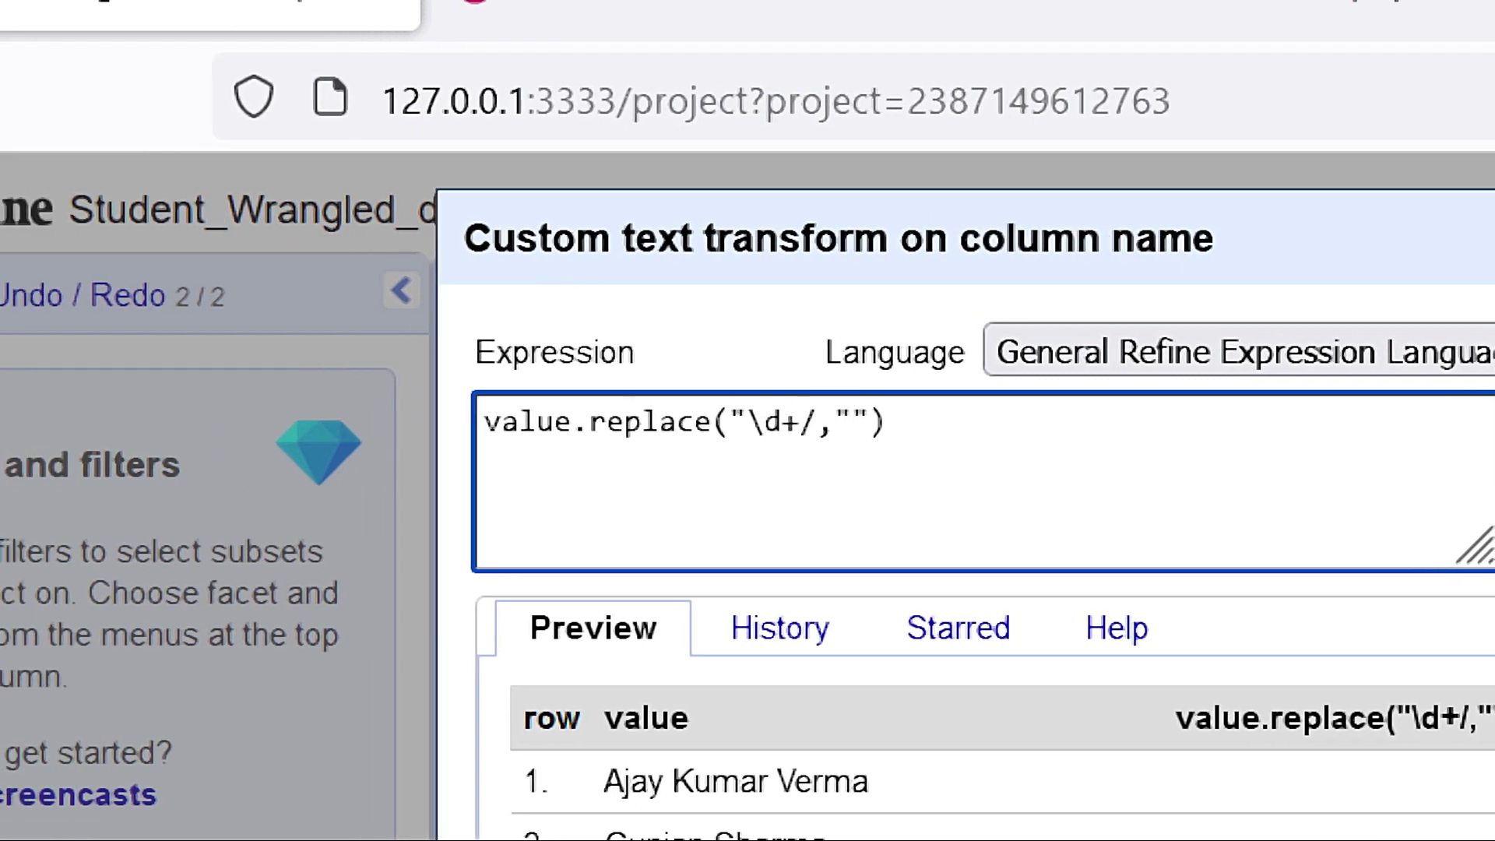
key(BackSpace)
text(/)
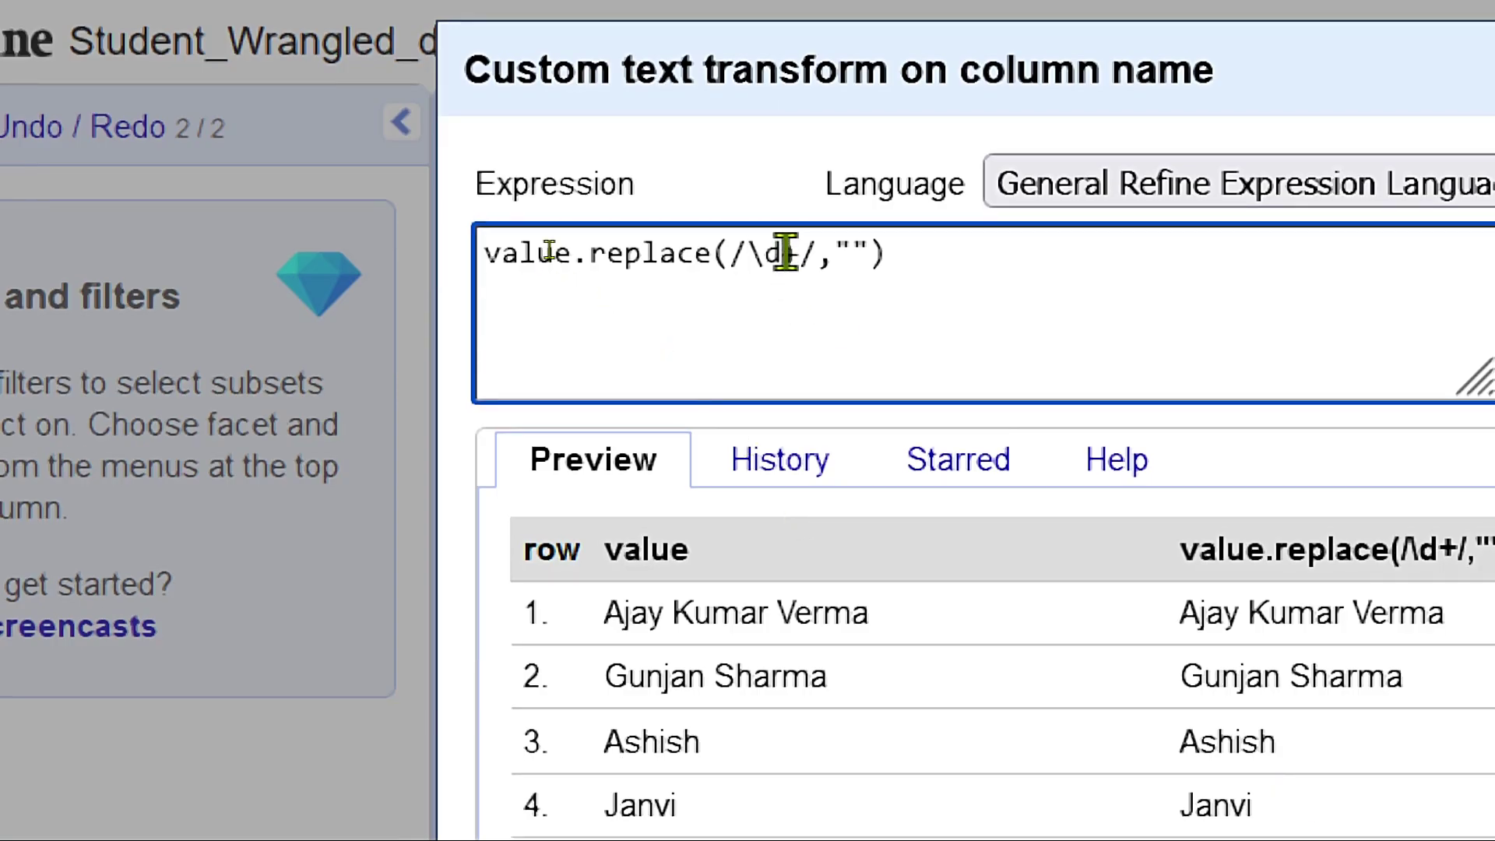
click(785, 252)
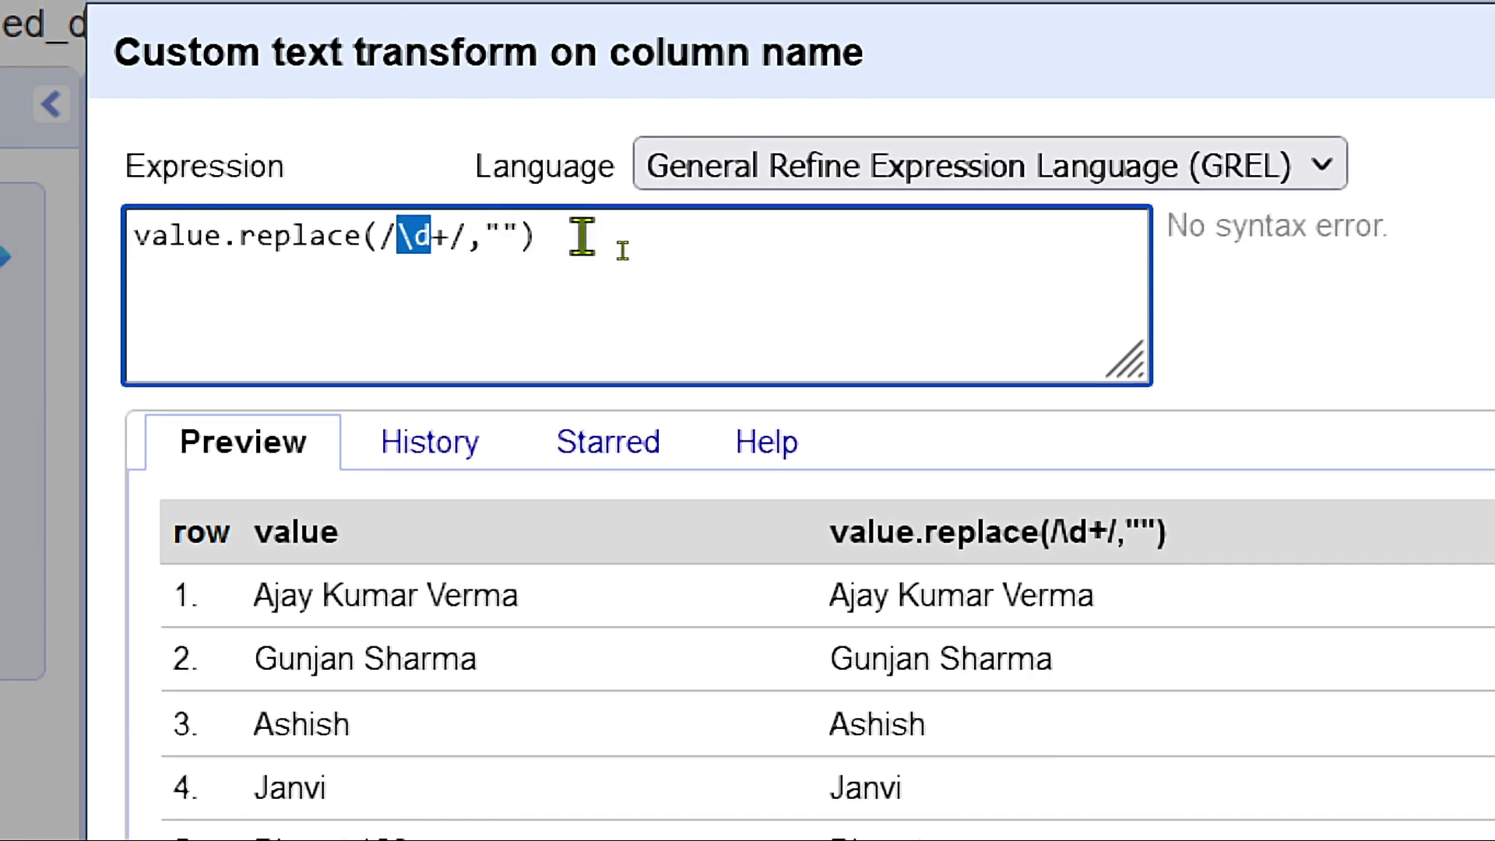
click(582, 237)
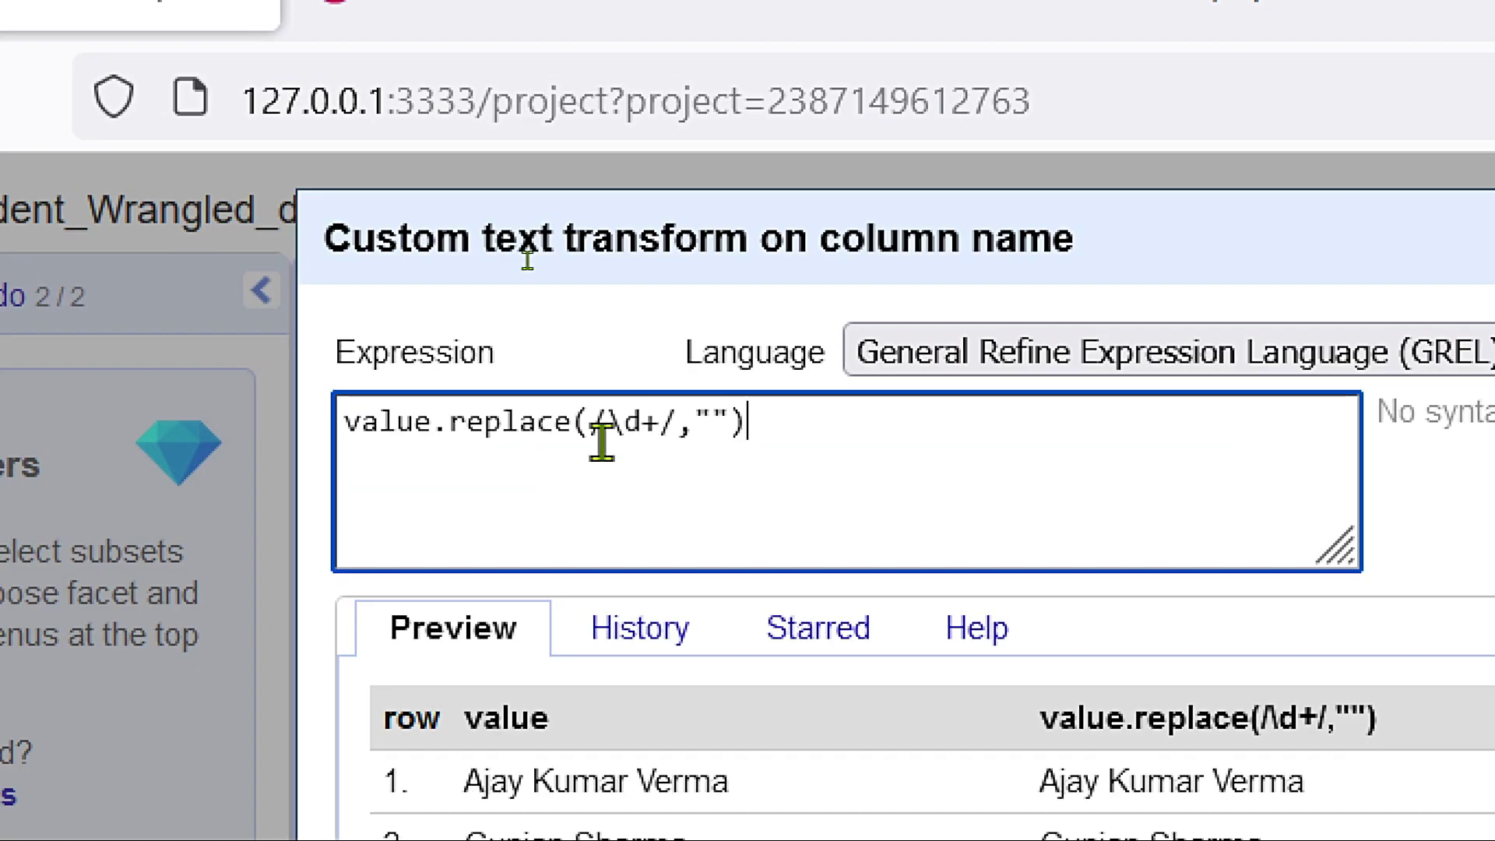
Switch to Notepad and view the note containing the video link on regular expressions.
key(alt+Tab)
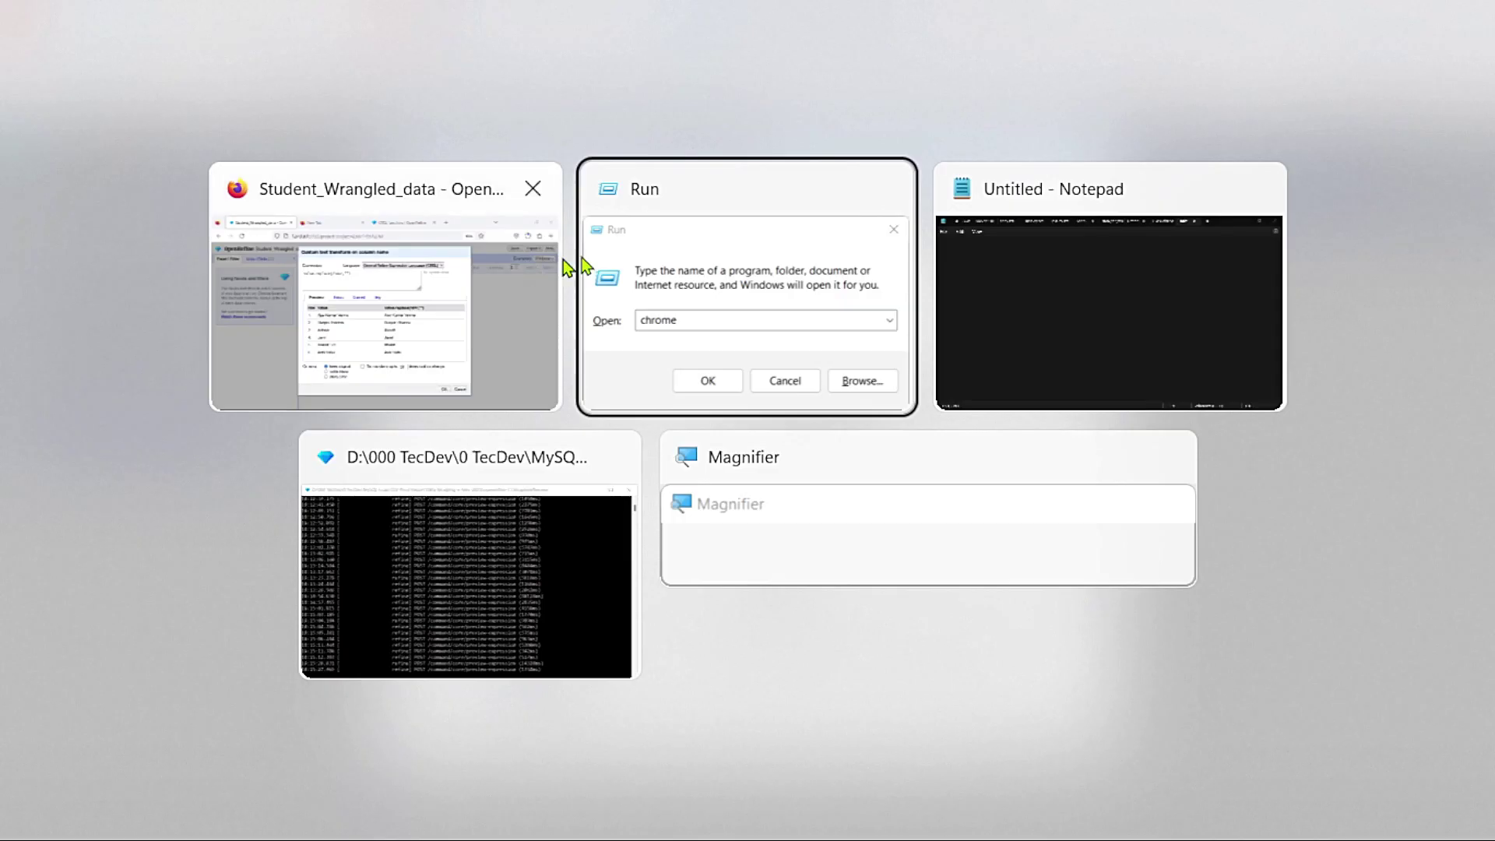
click(993, 302)
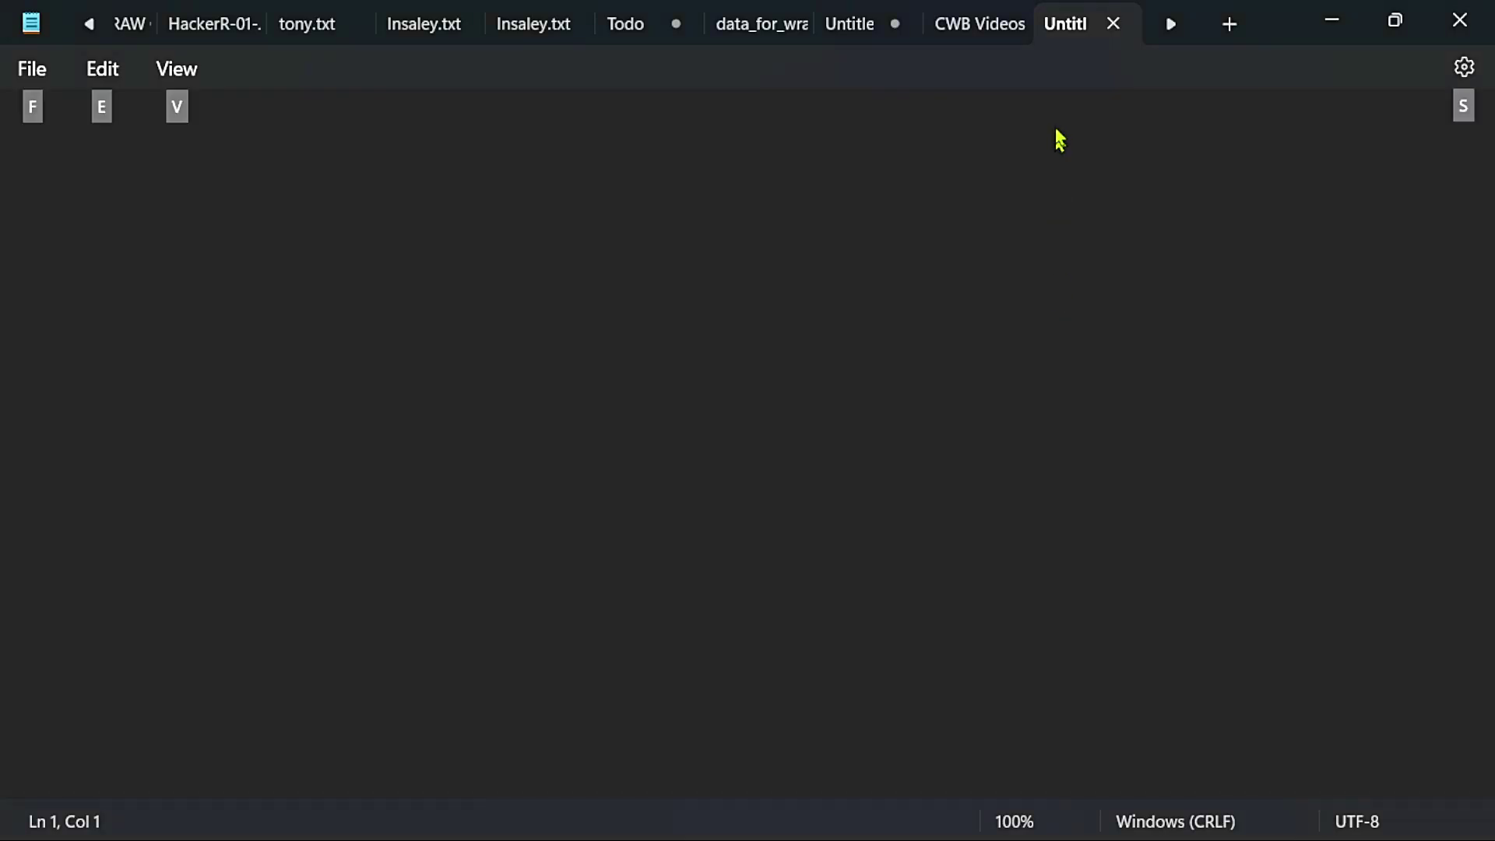
click(961, 35)
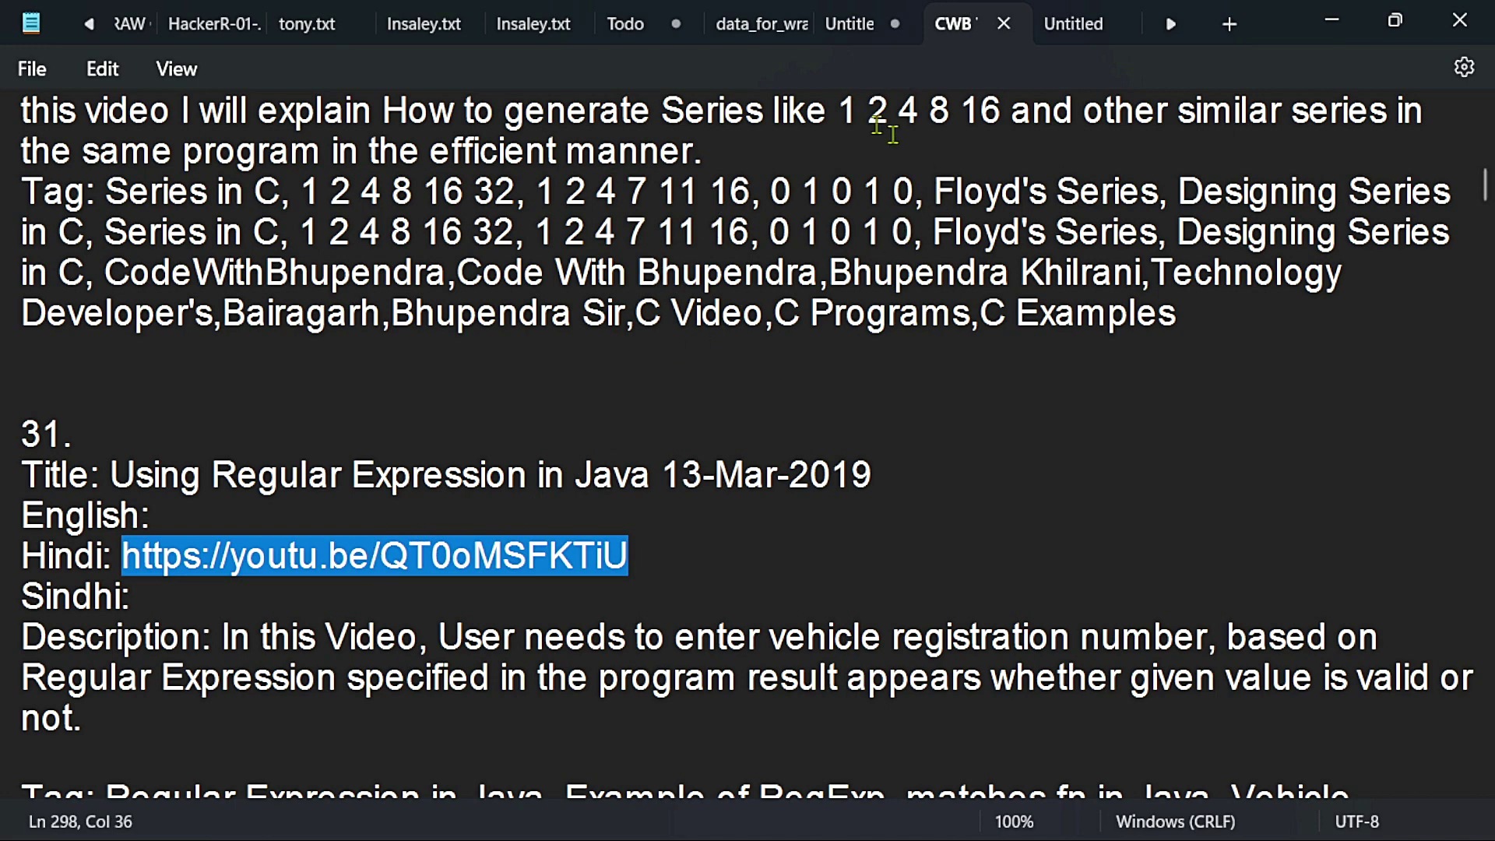
click(827, 27)
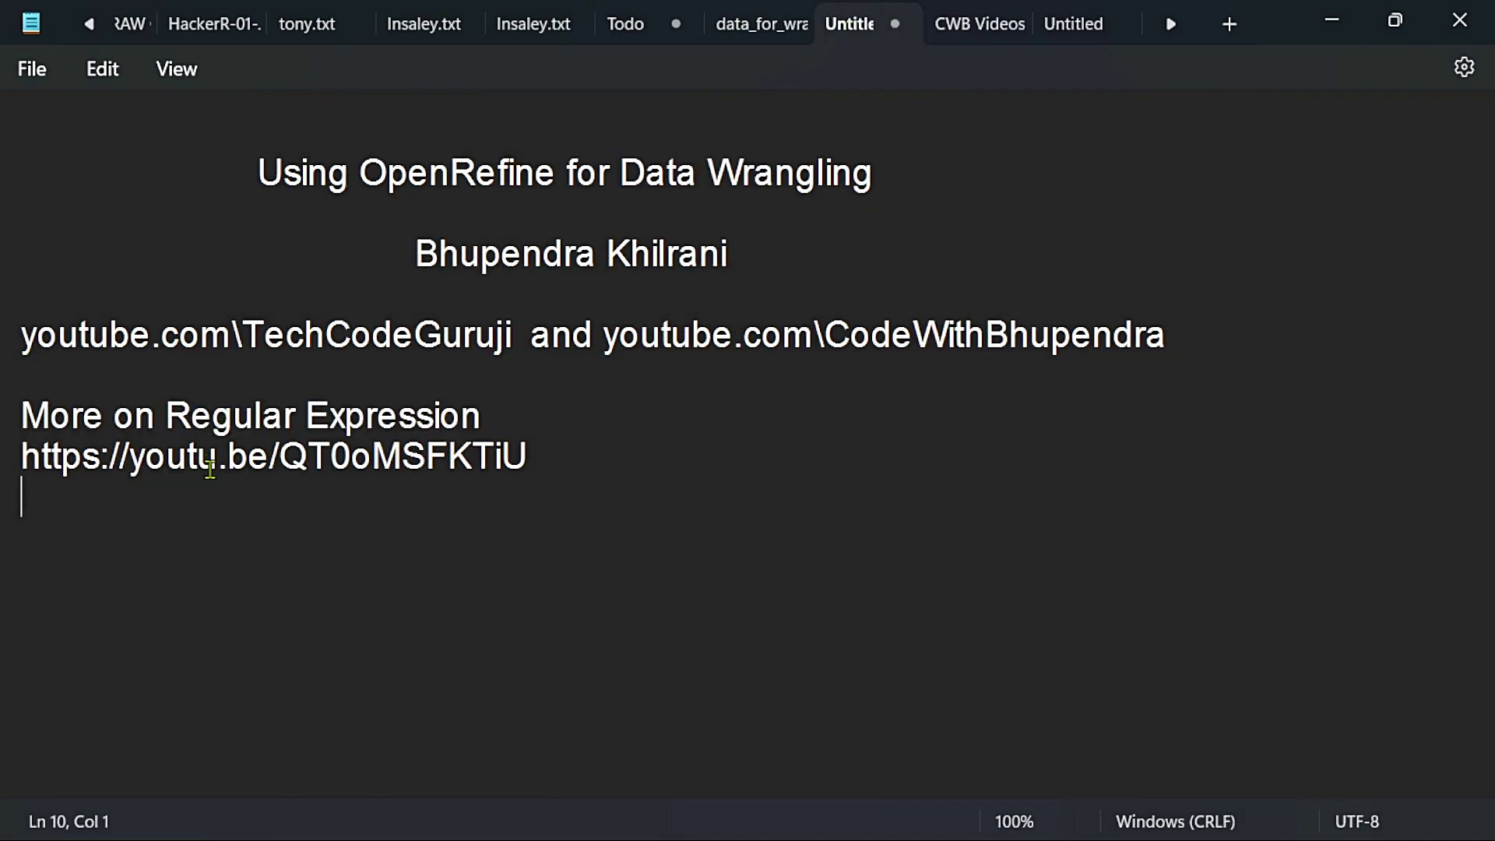
Return to OpenRefine and apply the digit-removing transform to the name column.
key(alt)
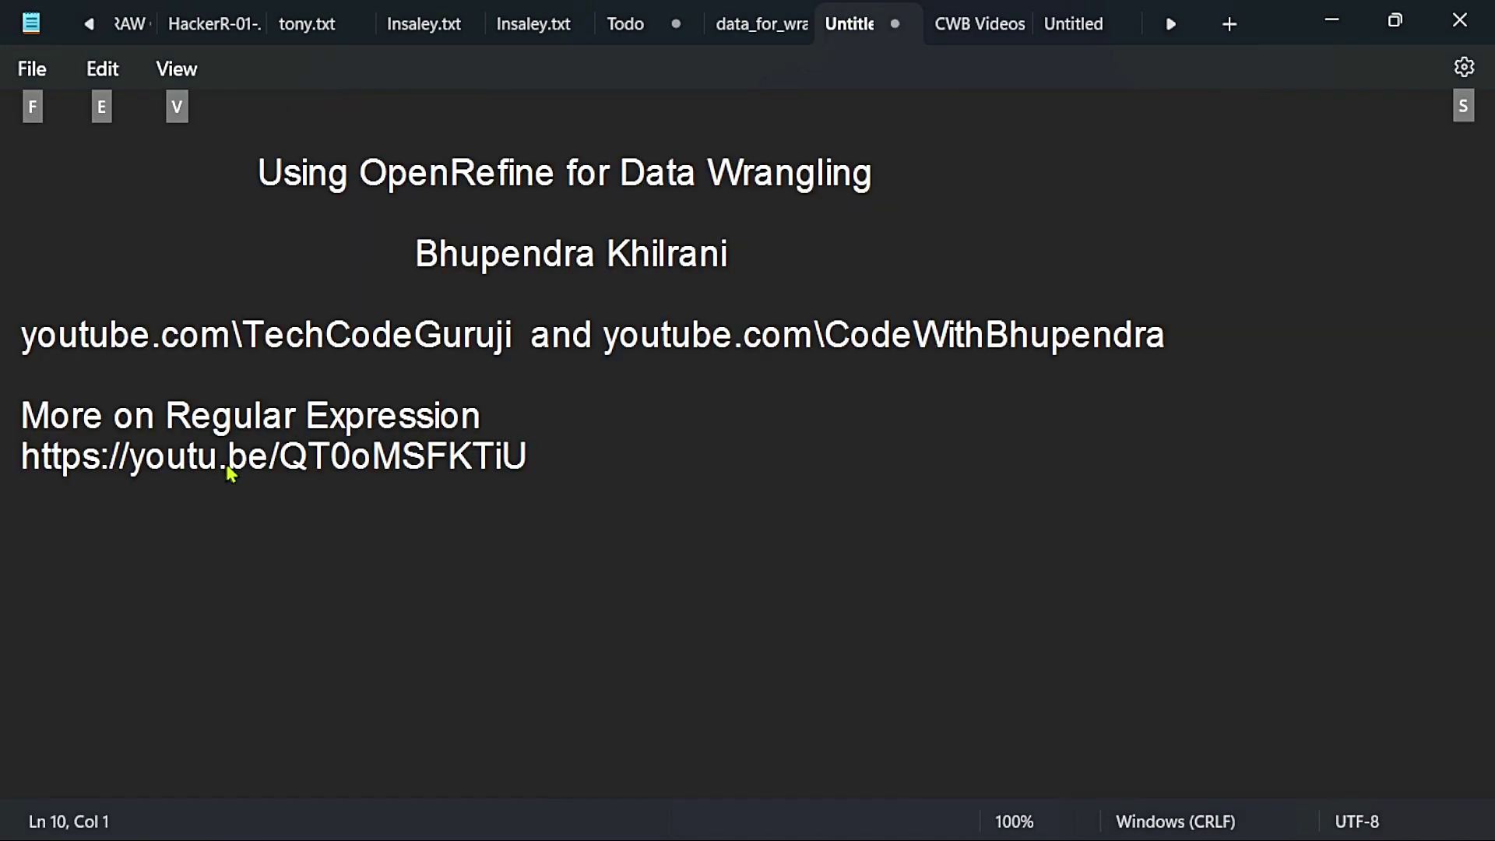
key(alt+Tab)
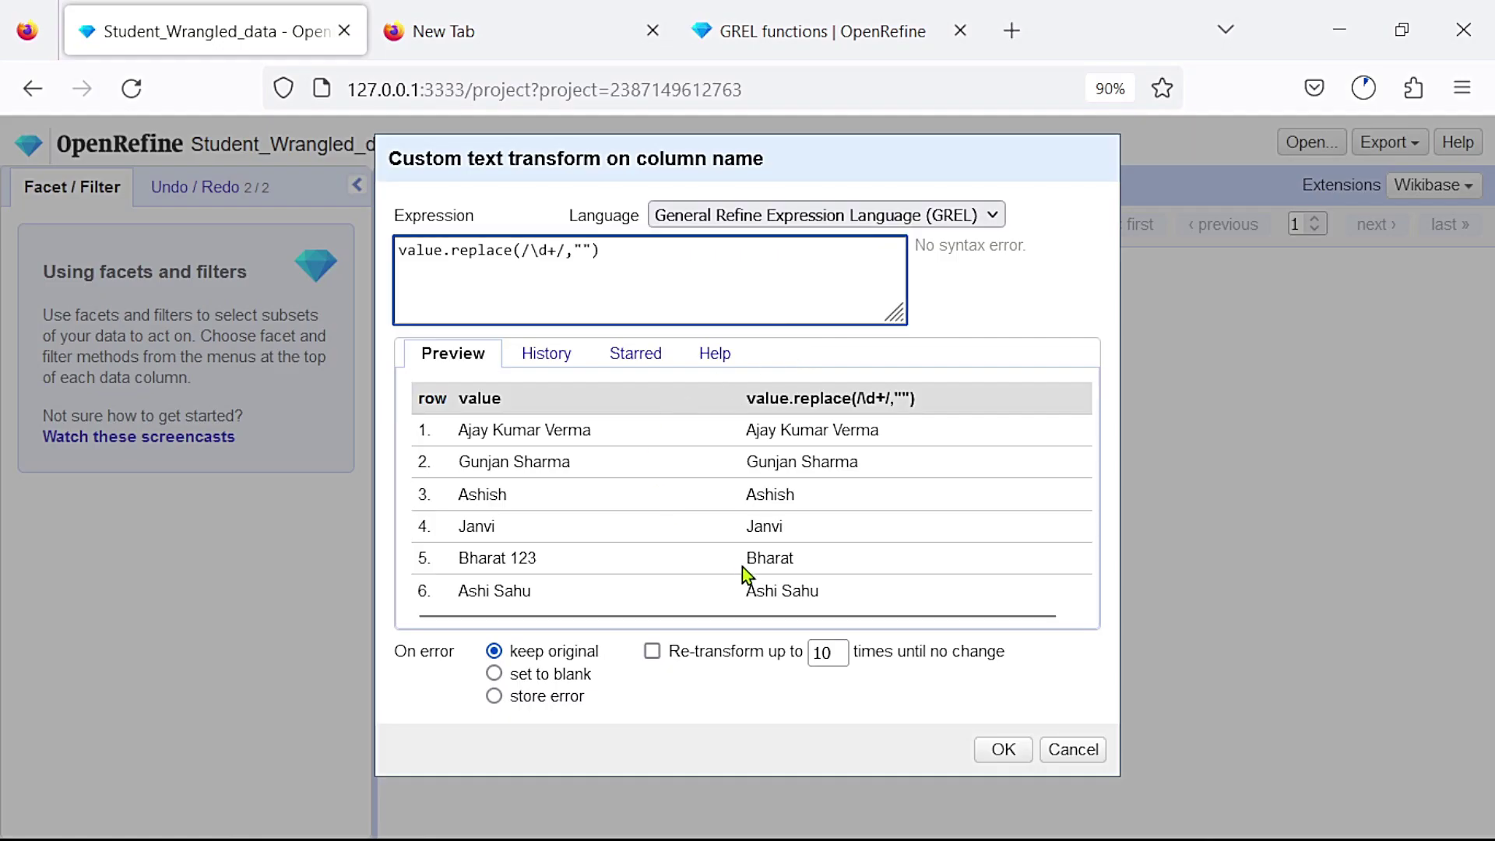
click(1005, 750)
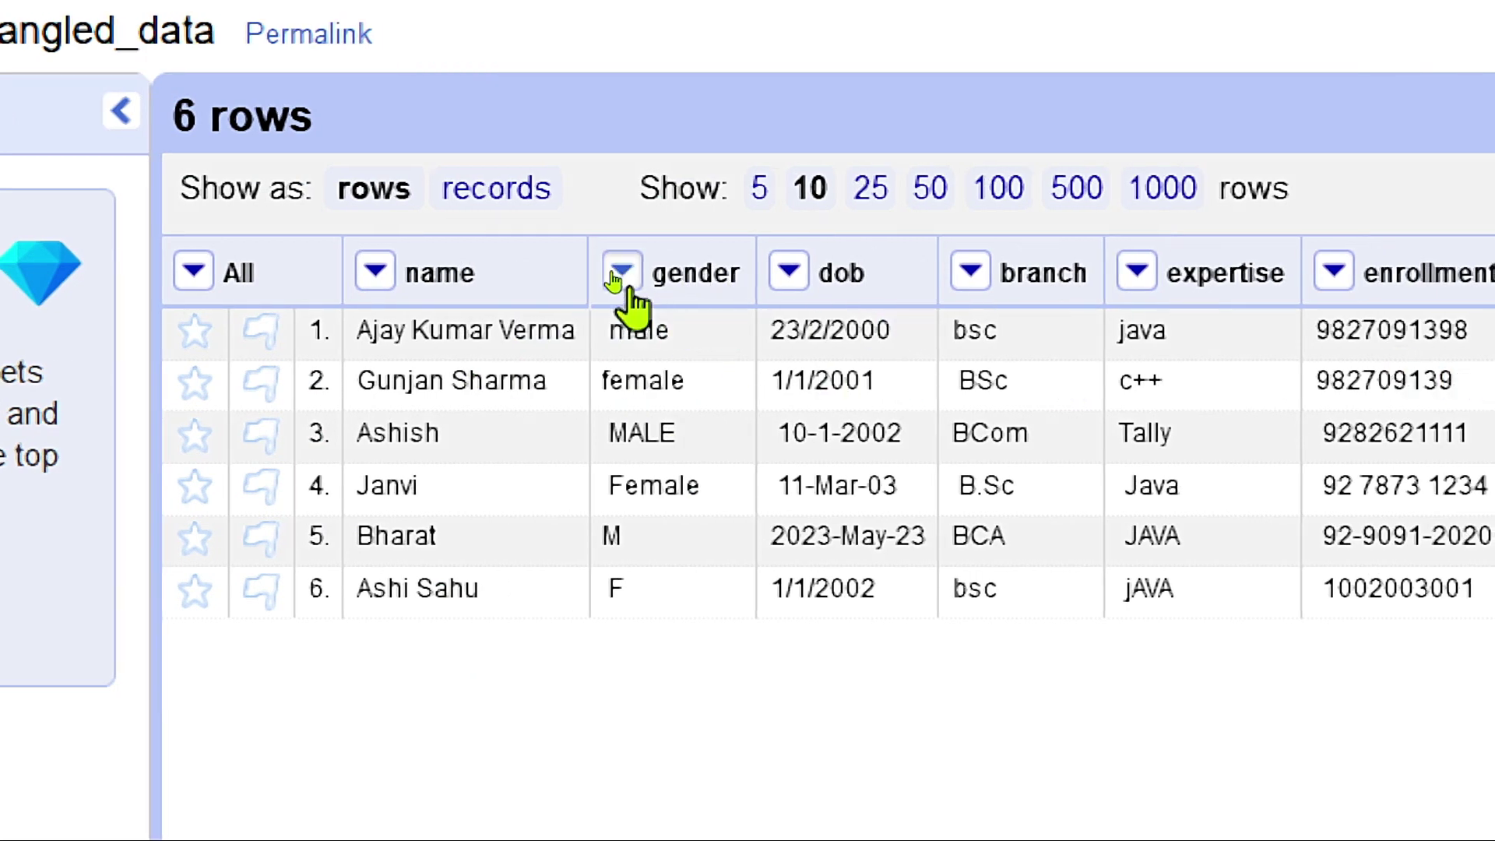
Trim leading and trailing whitespace from the cells of the gender column.
click(620, 273)
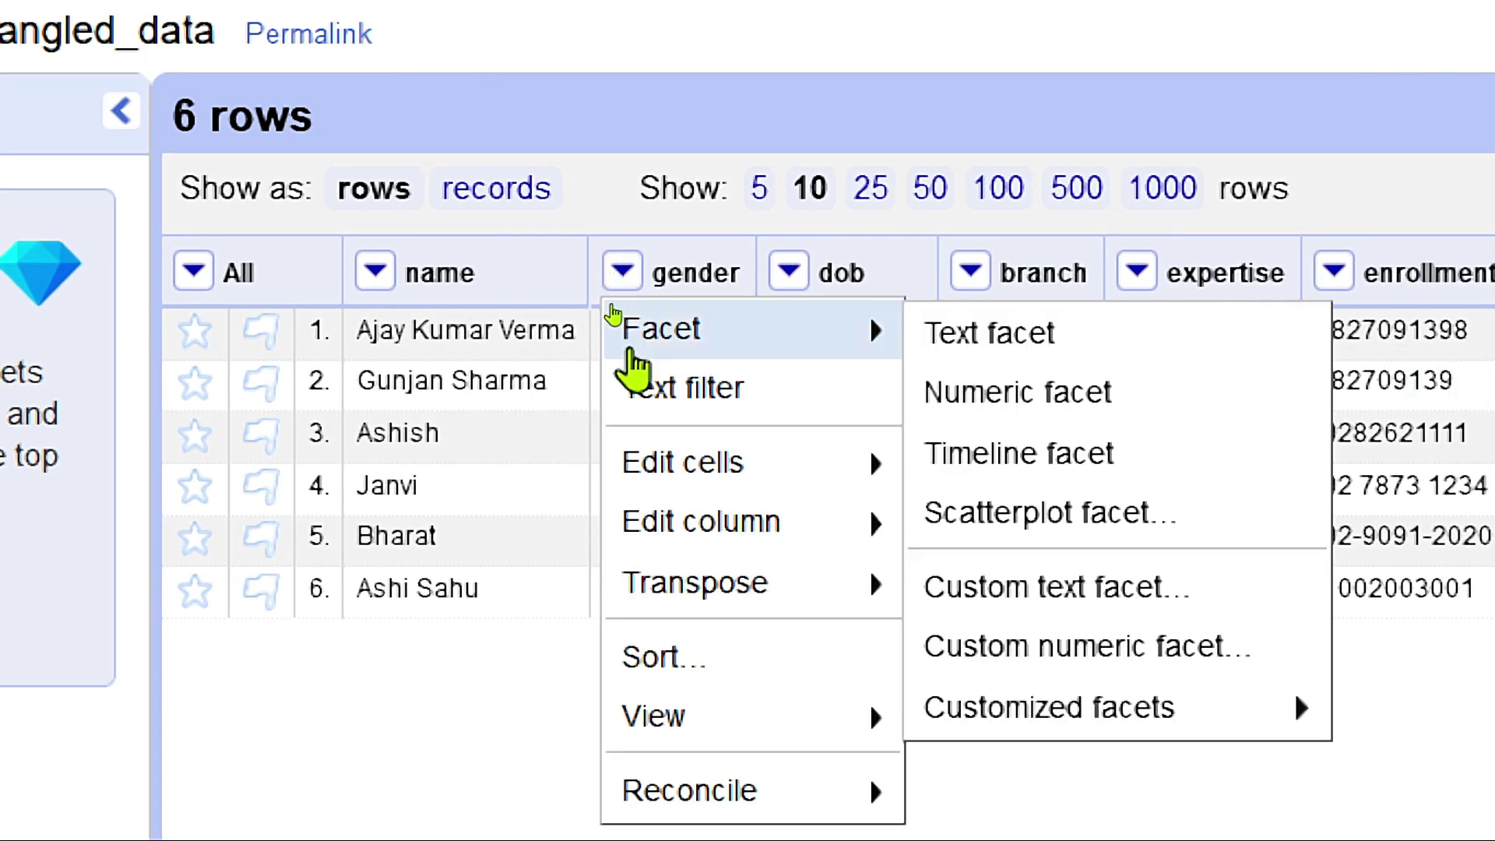
mouse_move(713, 477)
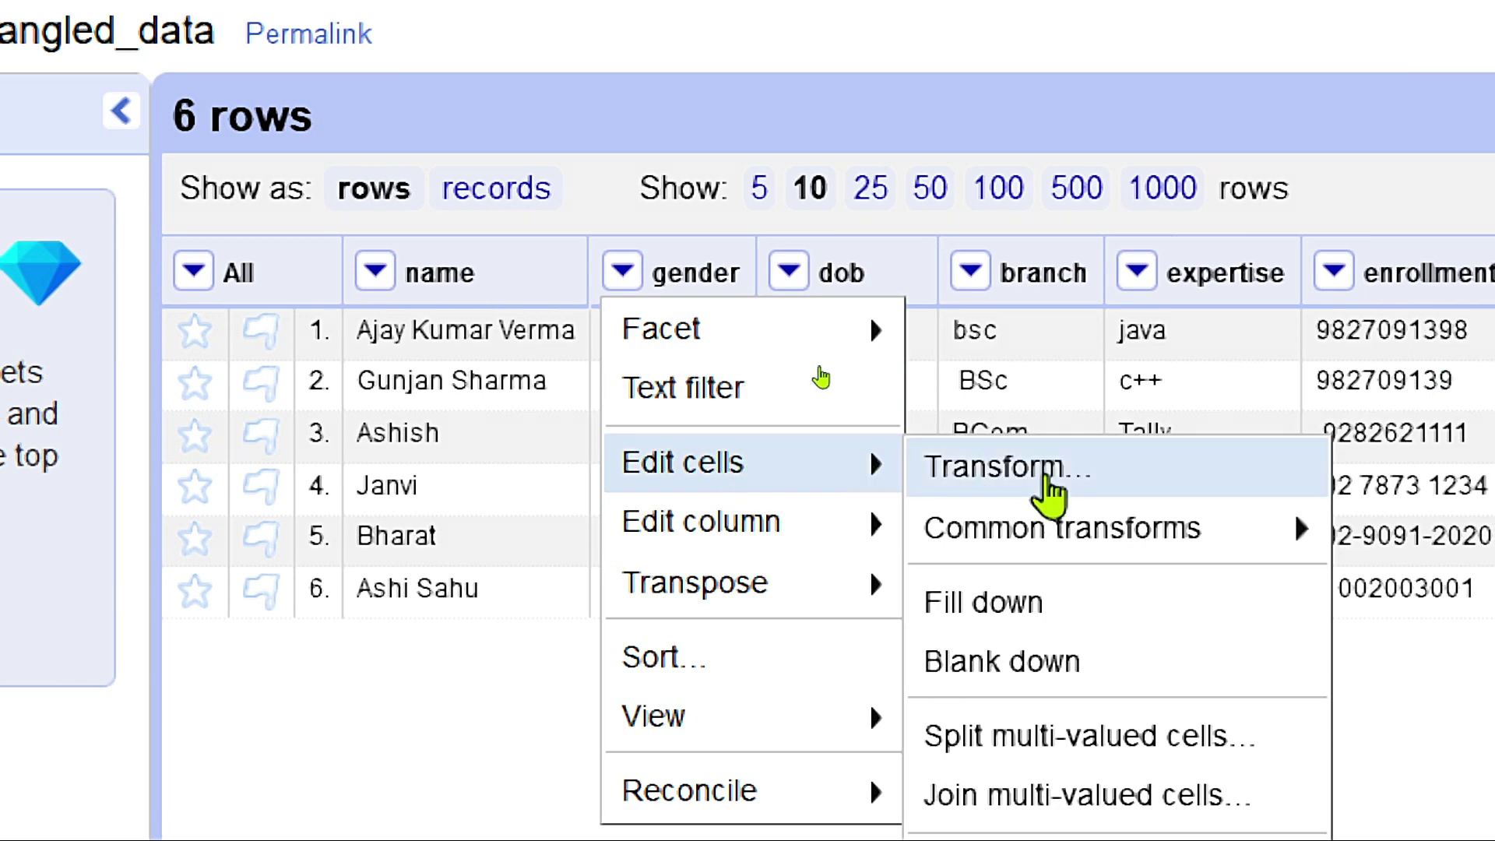
mouse_move(1121, 545)
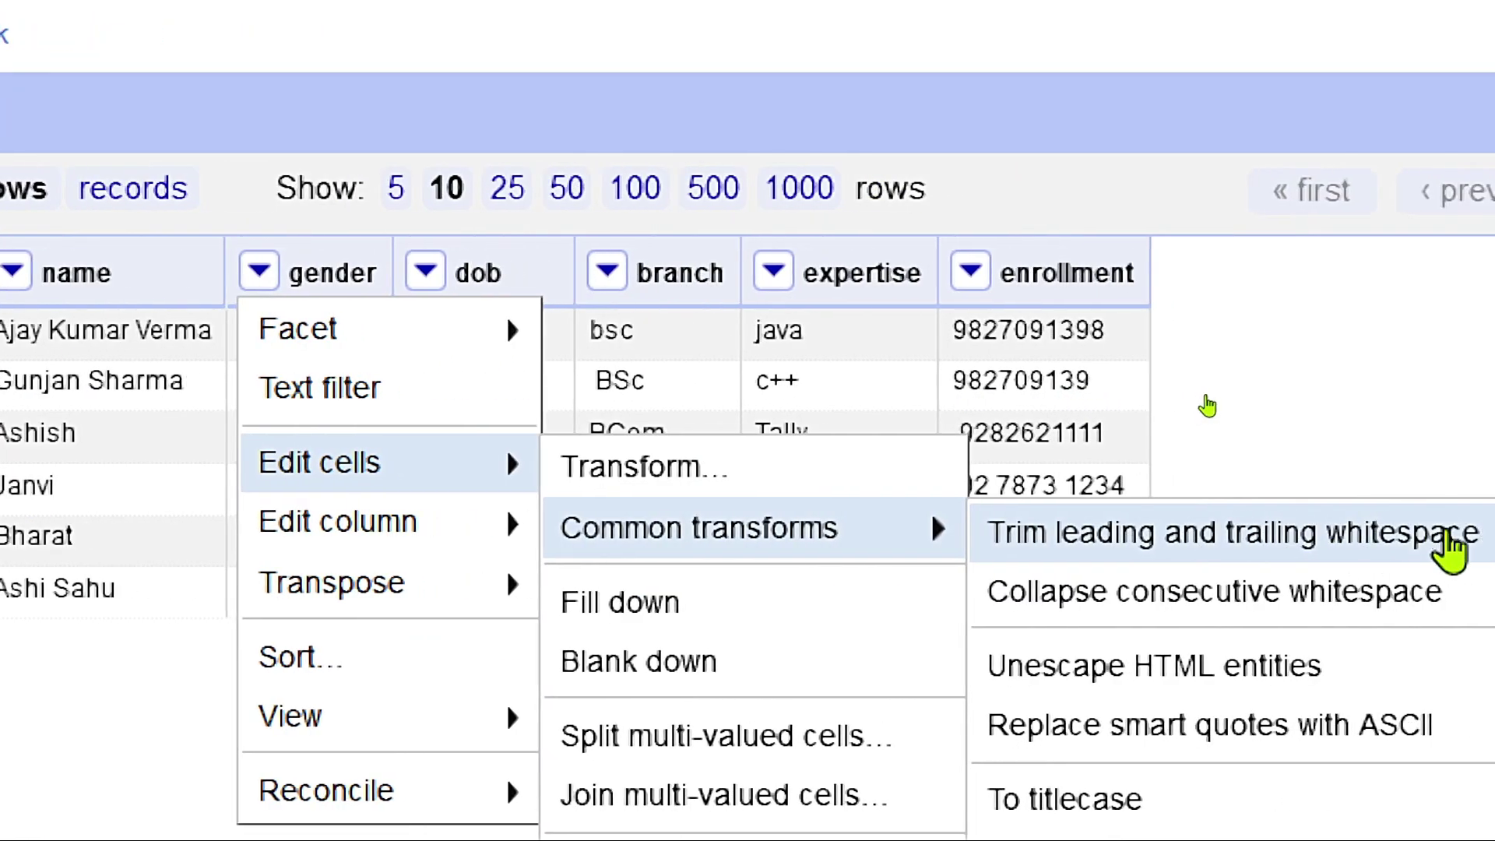
click(1439, 540)
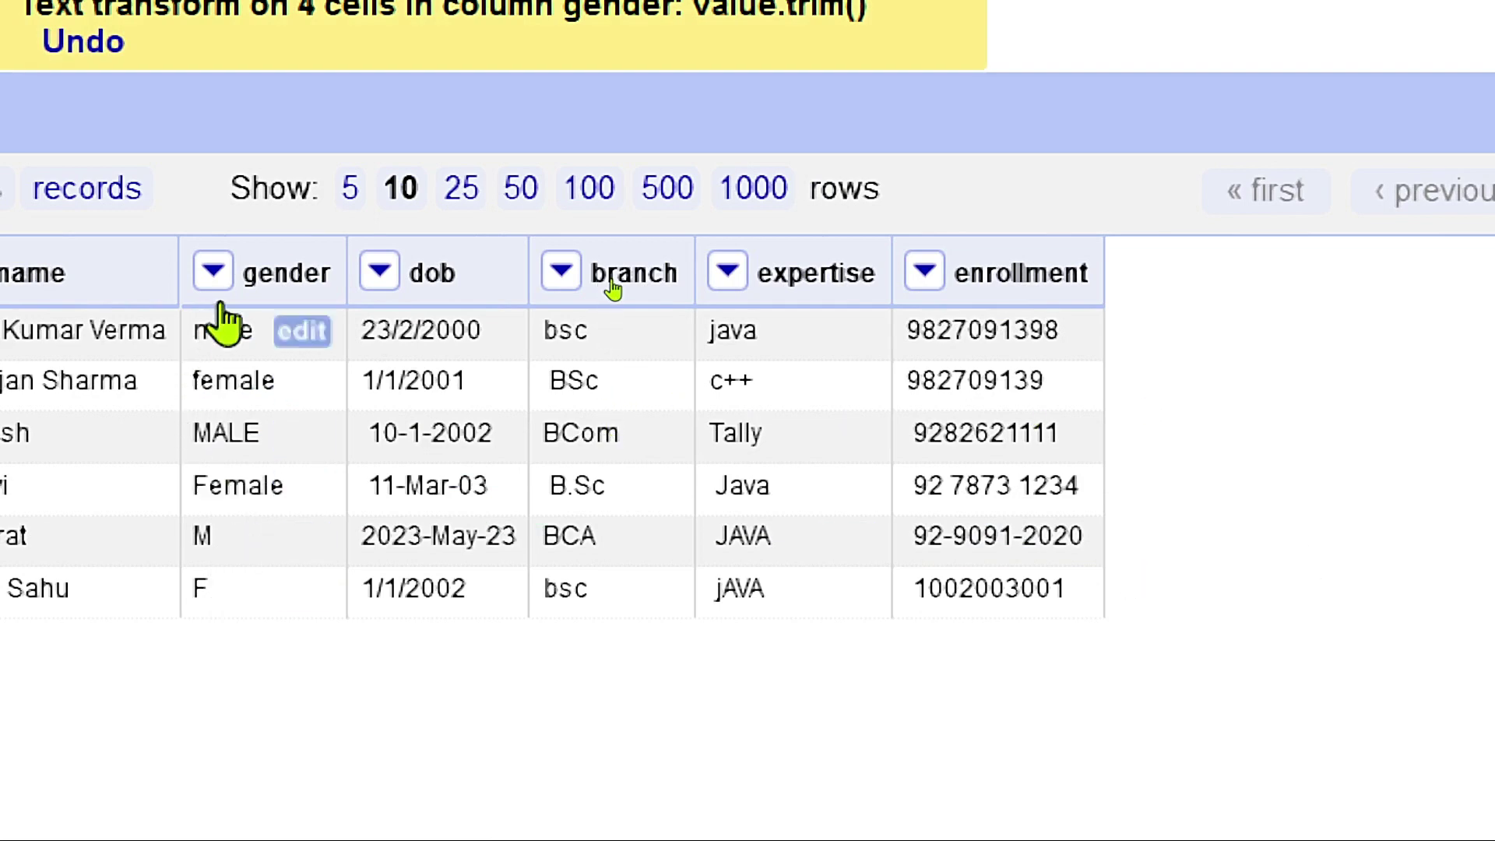
Convert the values in the gender column to uppercase.
click(215, 274)
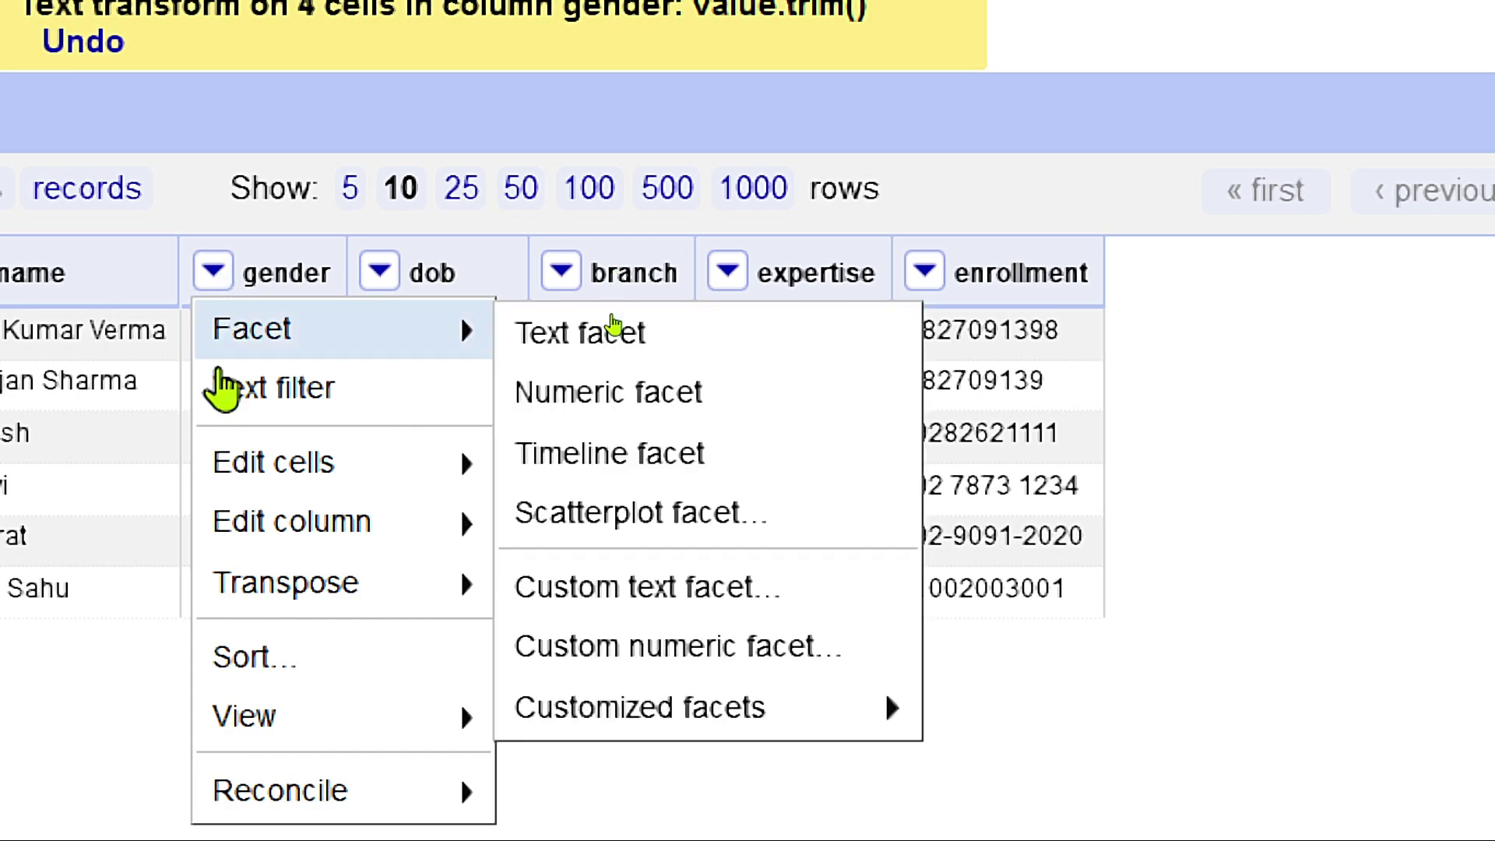
mouse_move(274, 477)
mouse_move(693, 529)
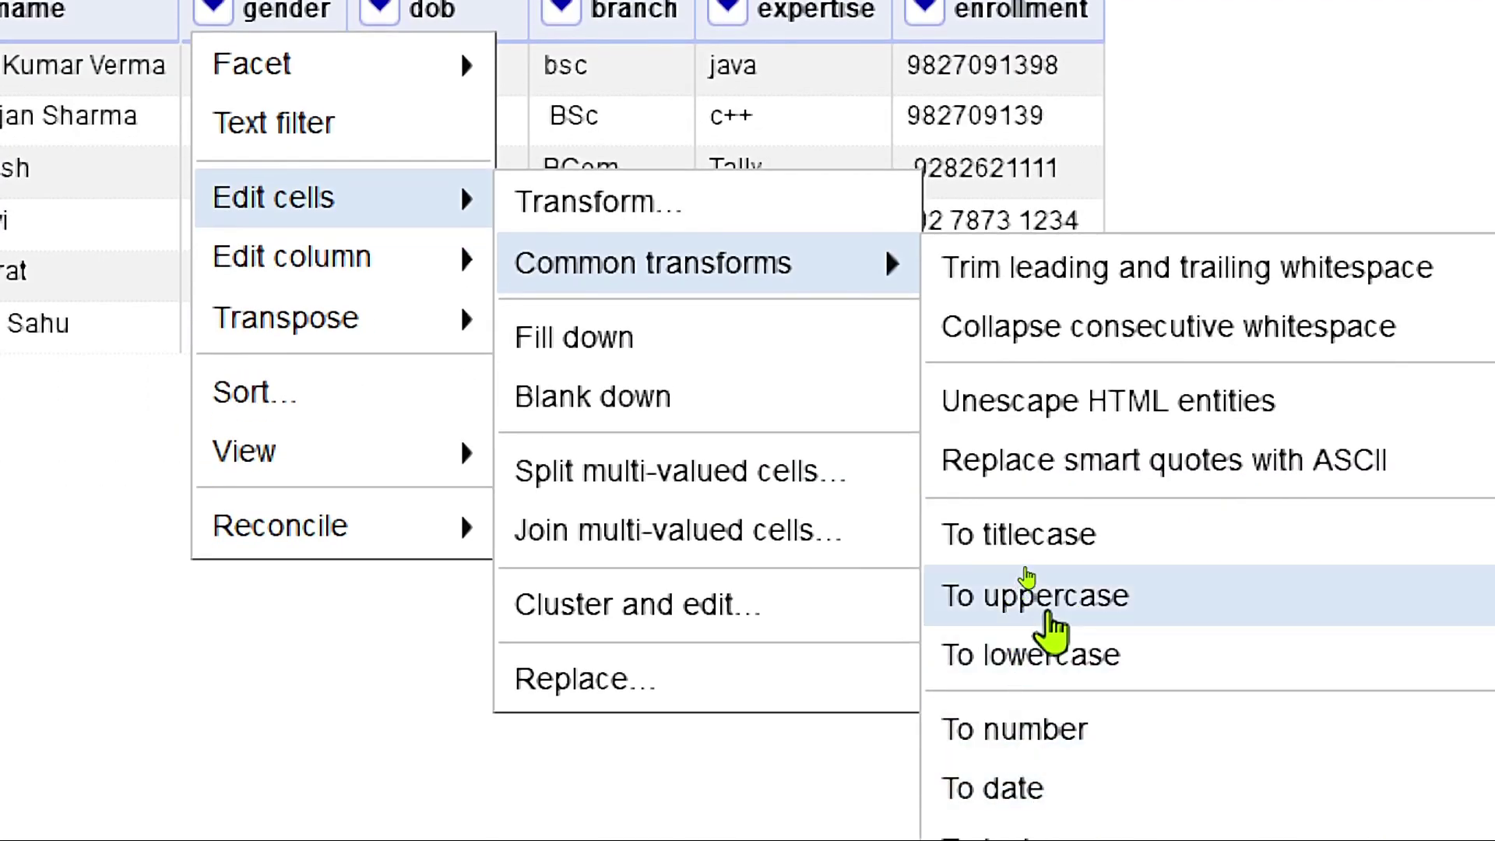
click(1067, 646)
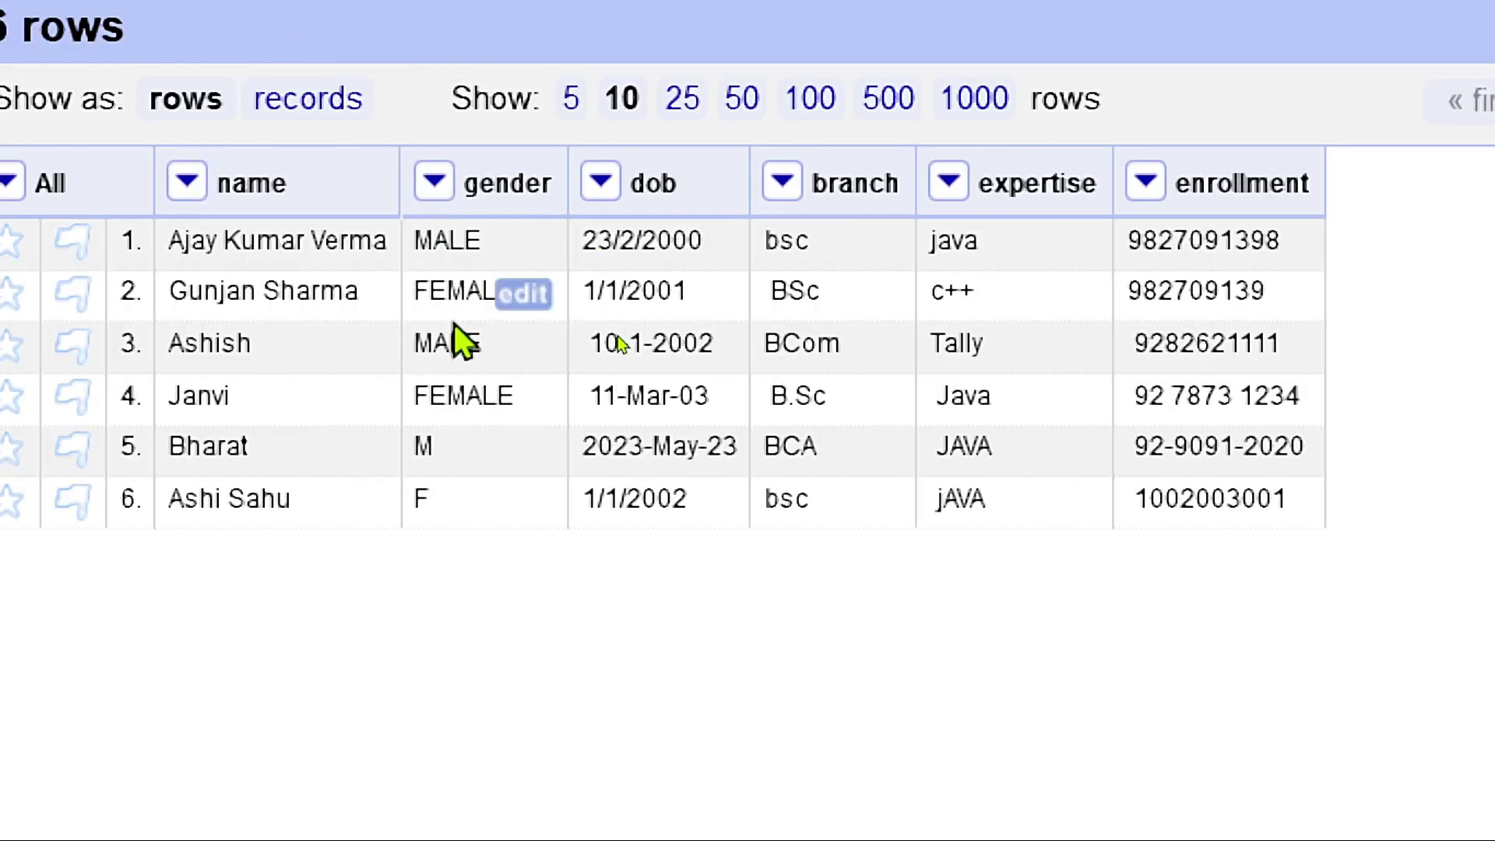
Transform the gender column with the expression substring(value,0,1) to keep only the first letter of each value.
click(434, 187)
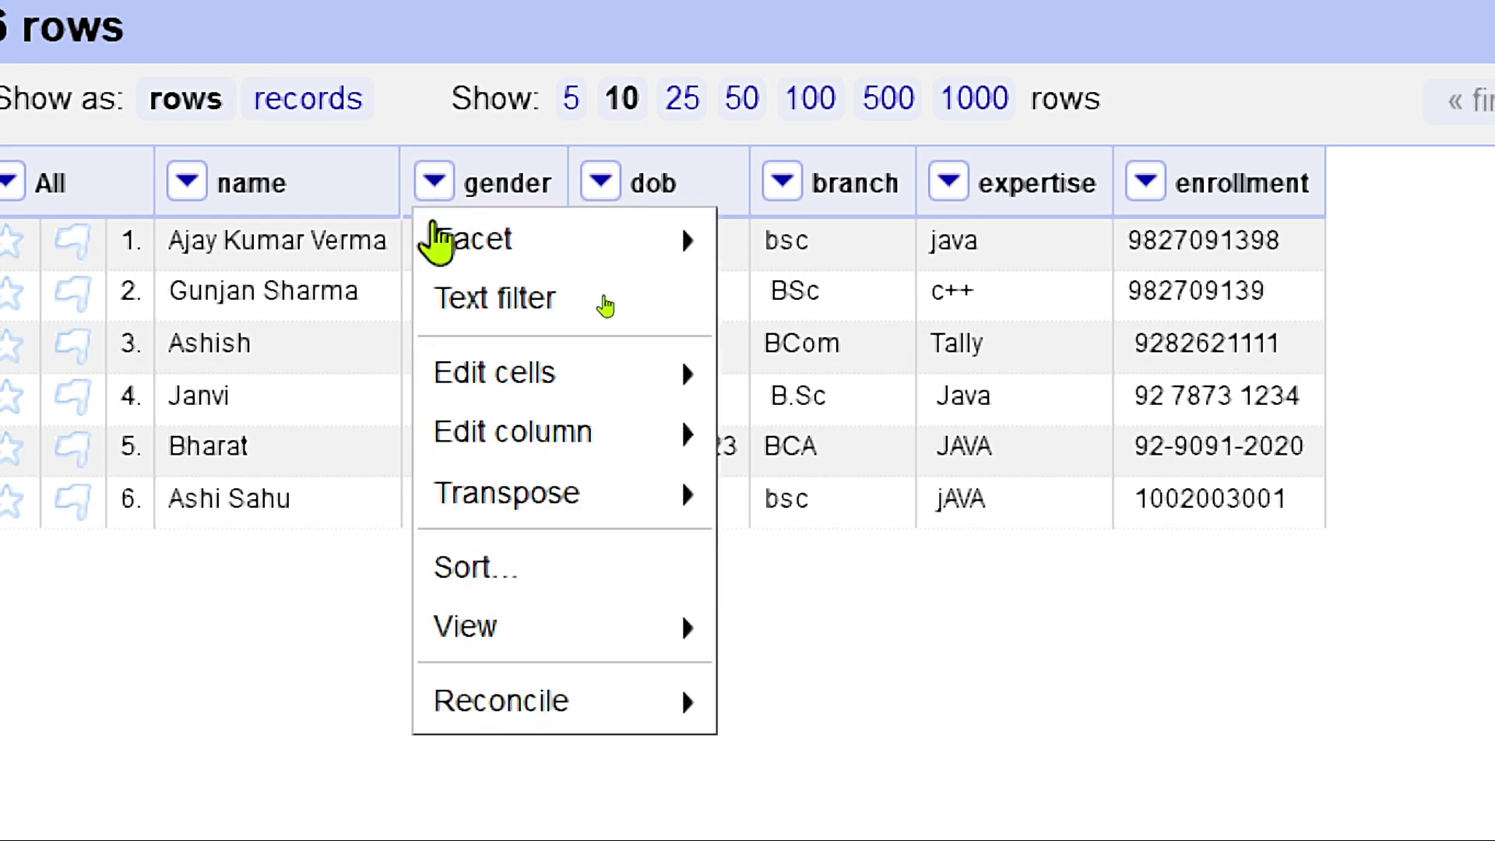
mouse_move(592, 385)
click(824, 377)
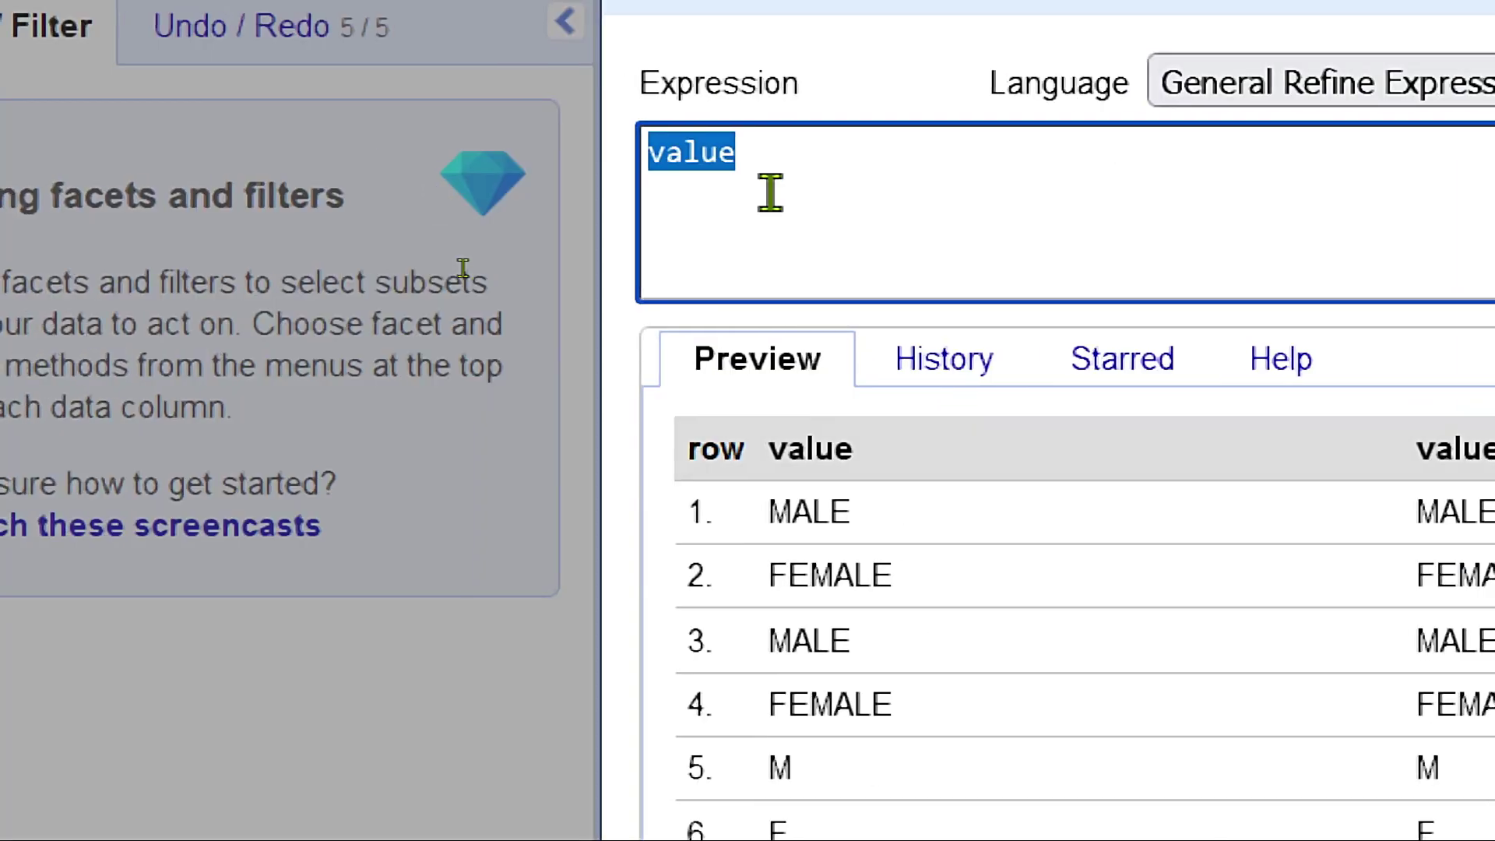
click(173, 157)
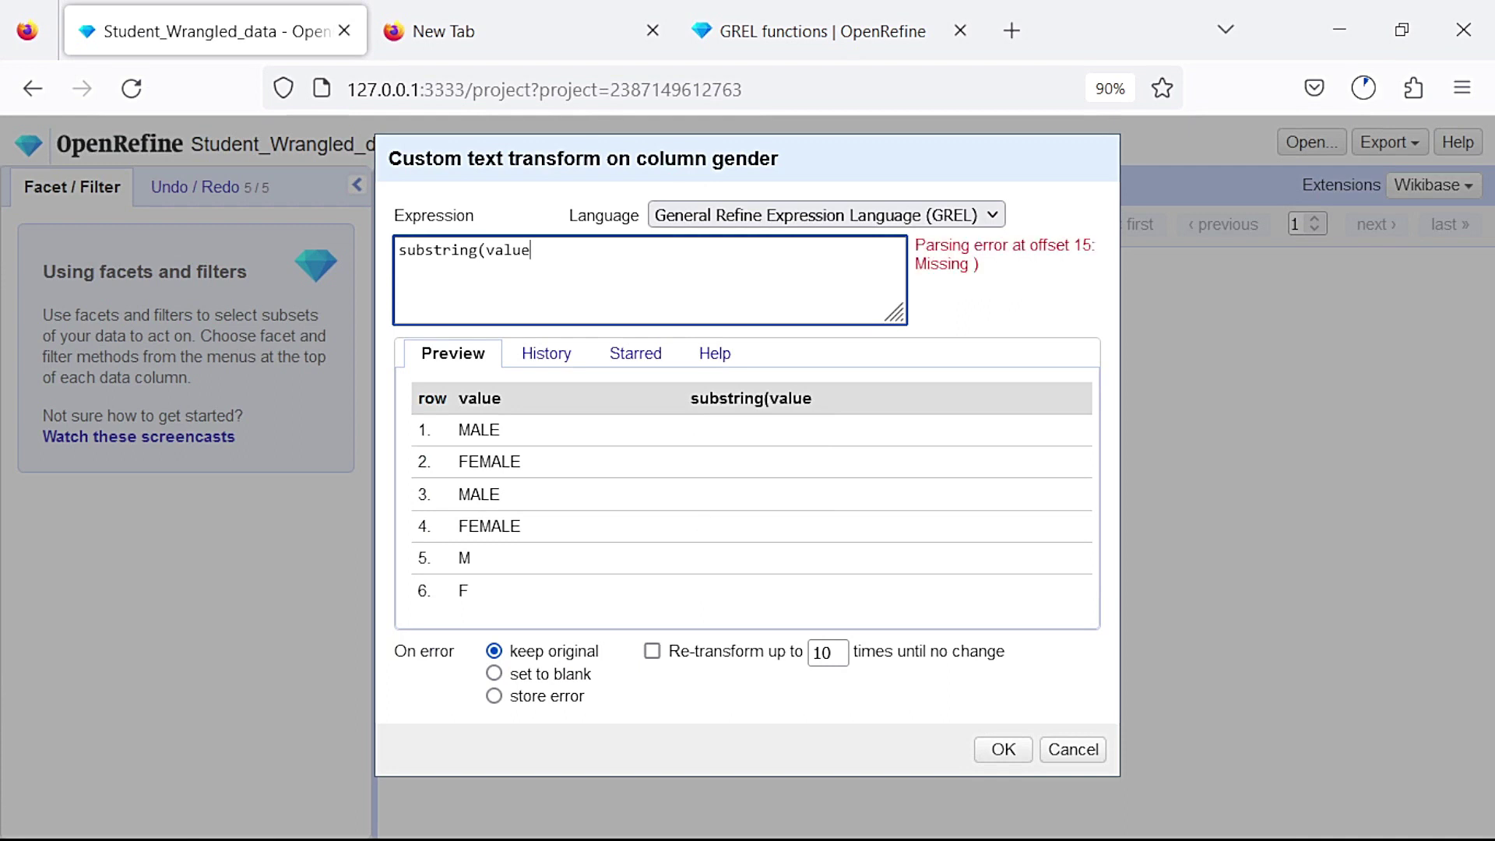
text(1)
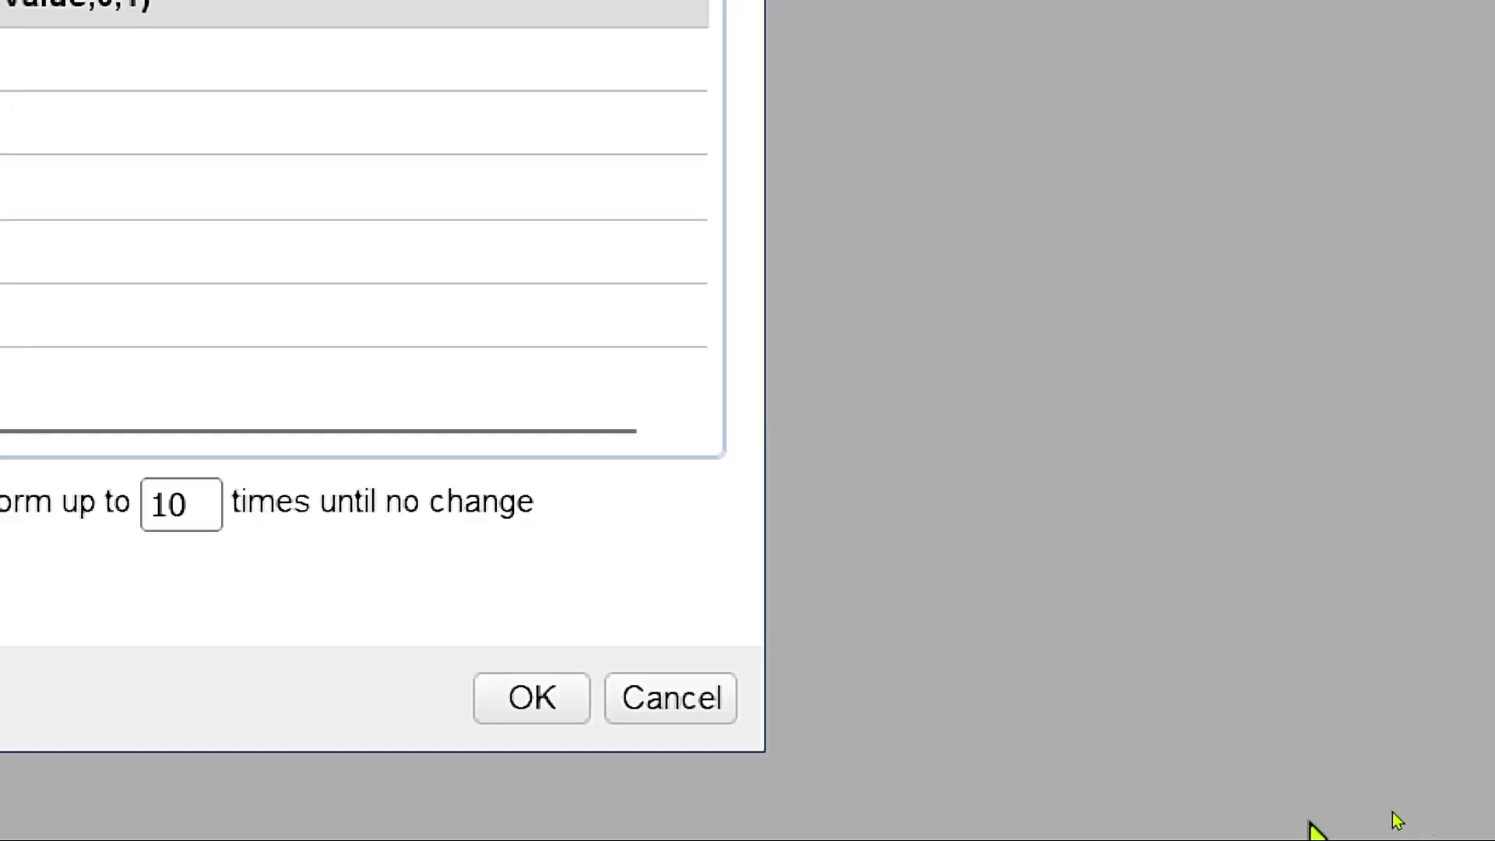
click(532, 698)
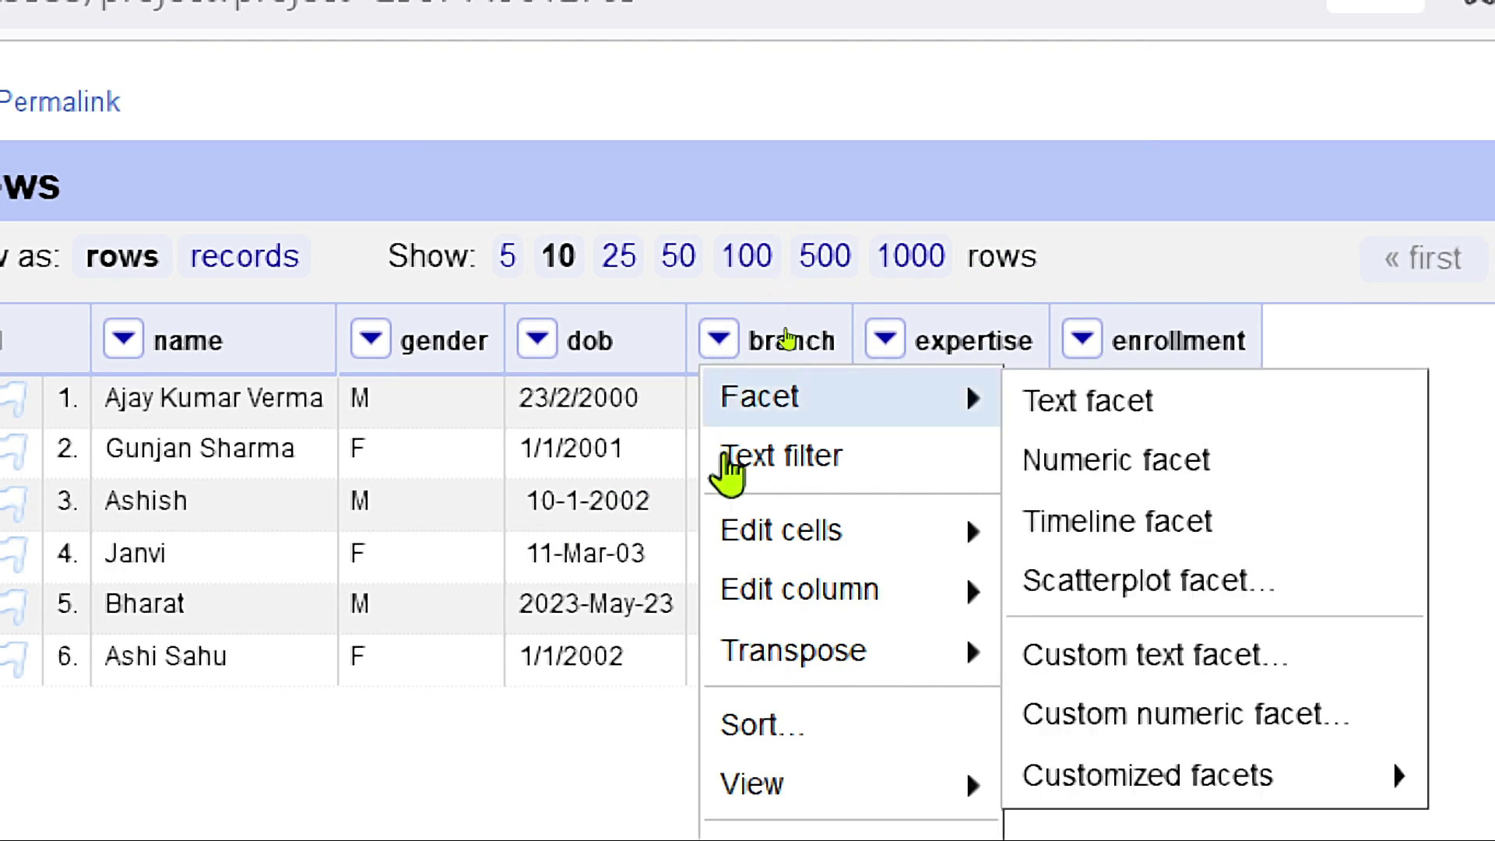
Trim leading and trailing whitespace from the cells of the branch column.
mouse_move(750, 545)
mouse_move(1368, 634)
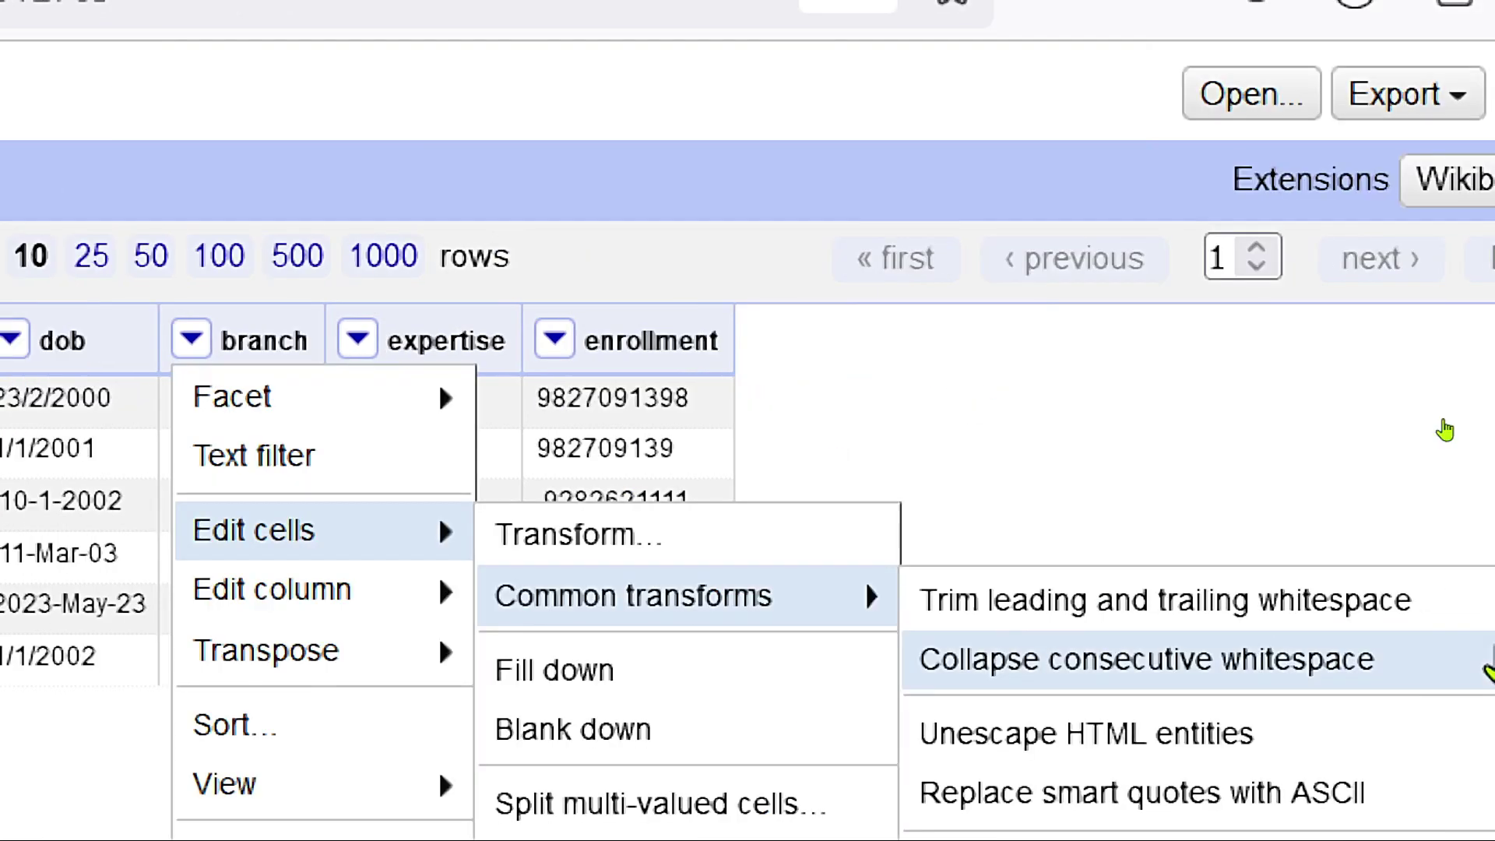
click(1103, 608)
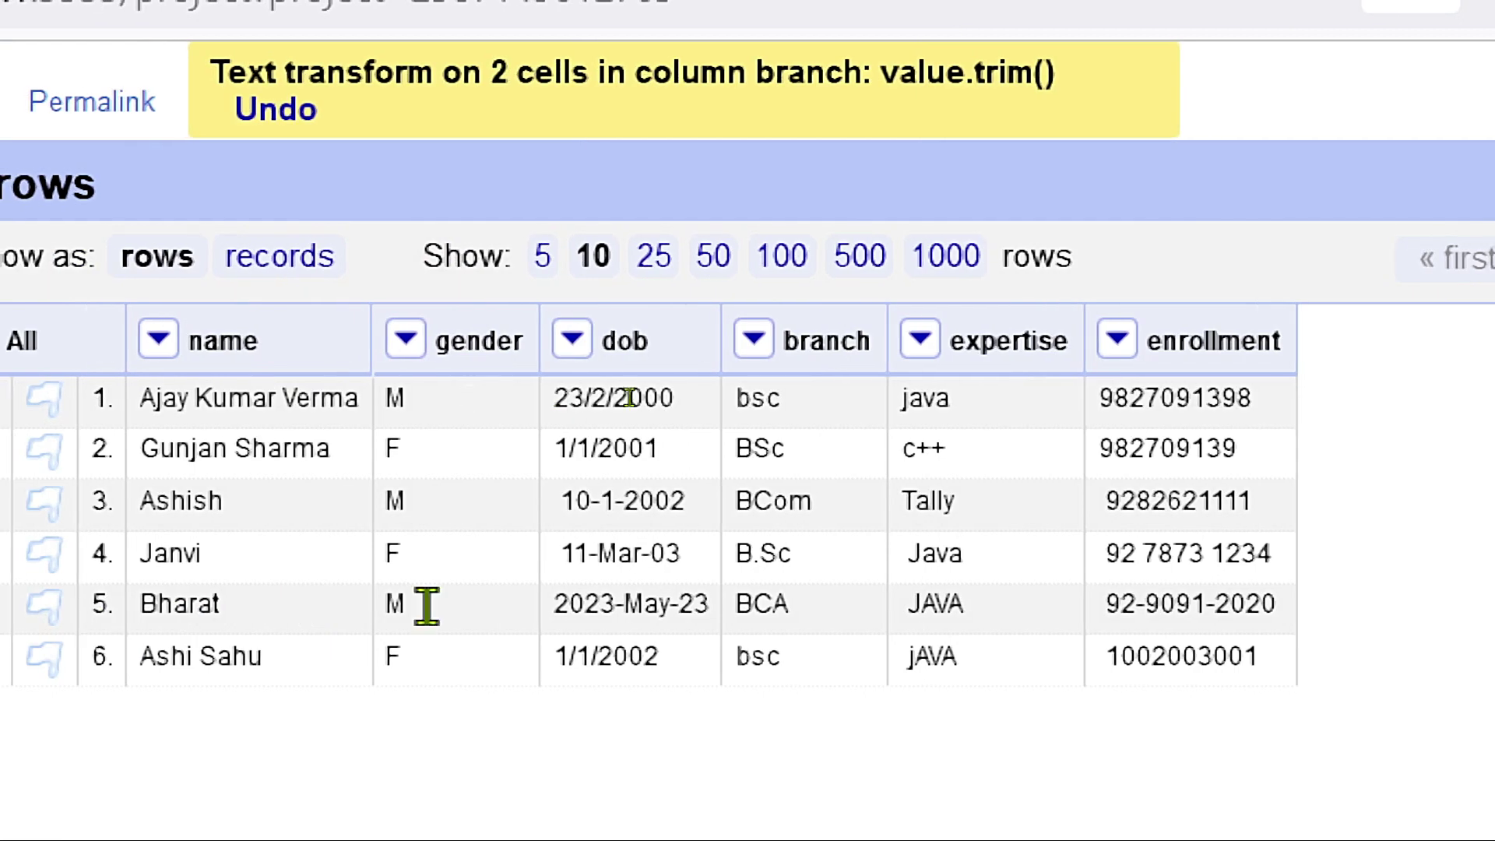
Convert the values in the branch column to titlecase.
click(753, 339)
mouse_move(844, 541)
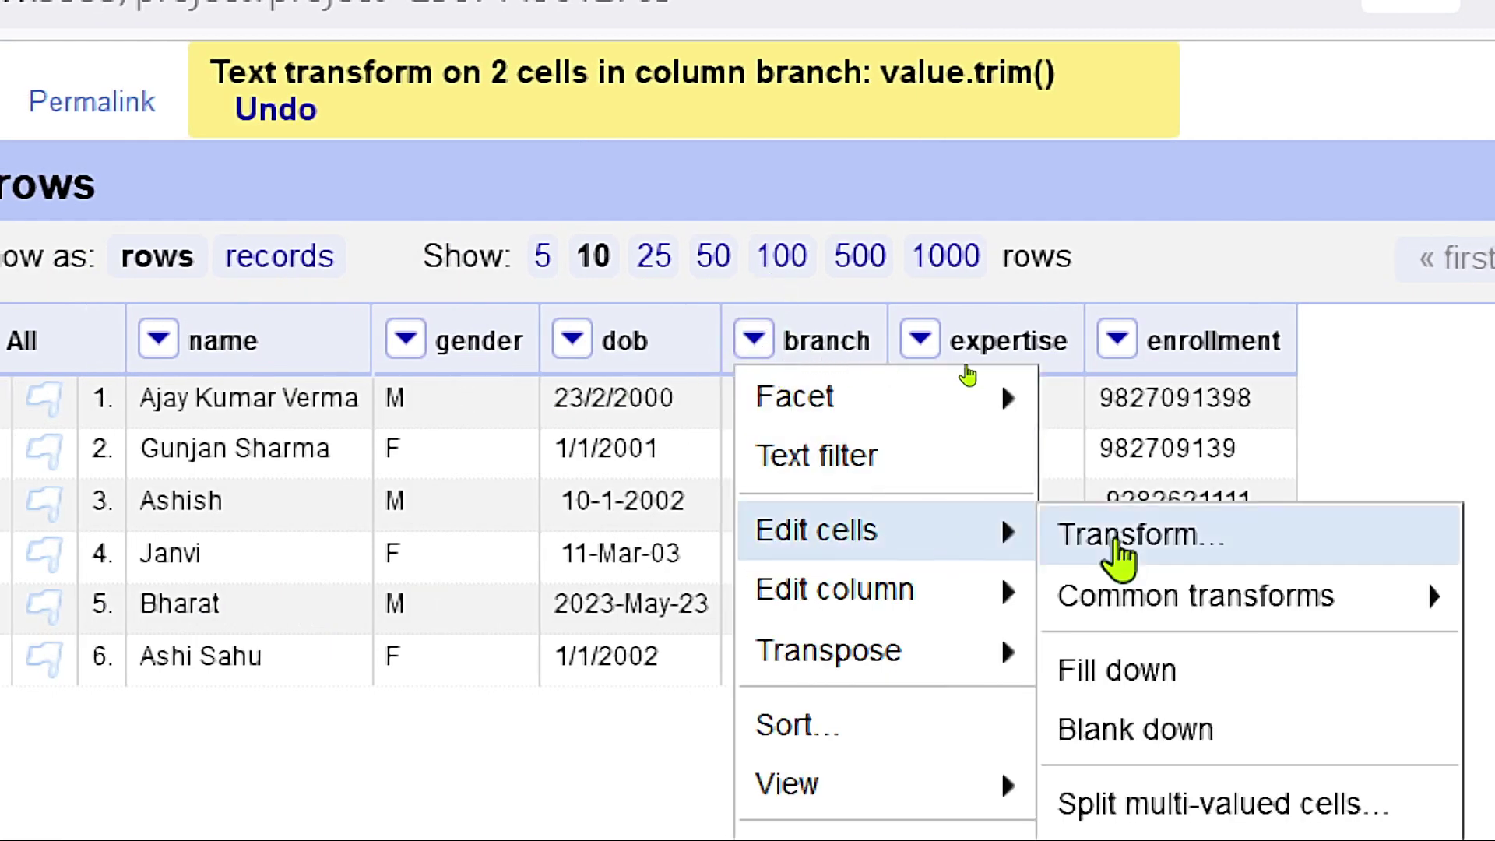
mouse_move(1191, 606)
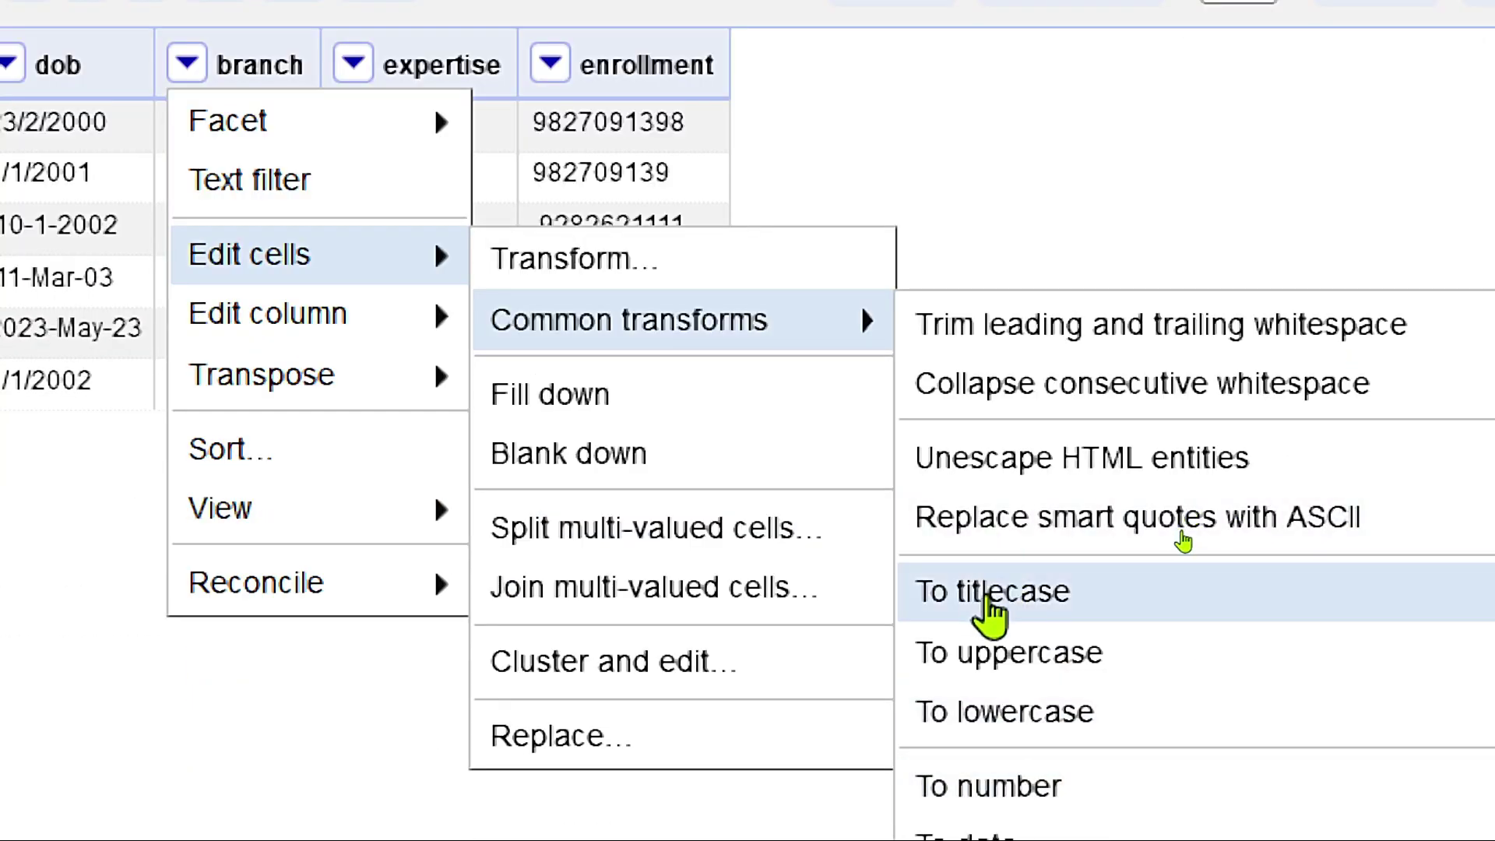
click(982, 611)
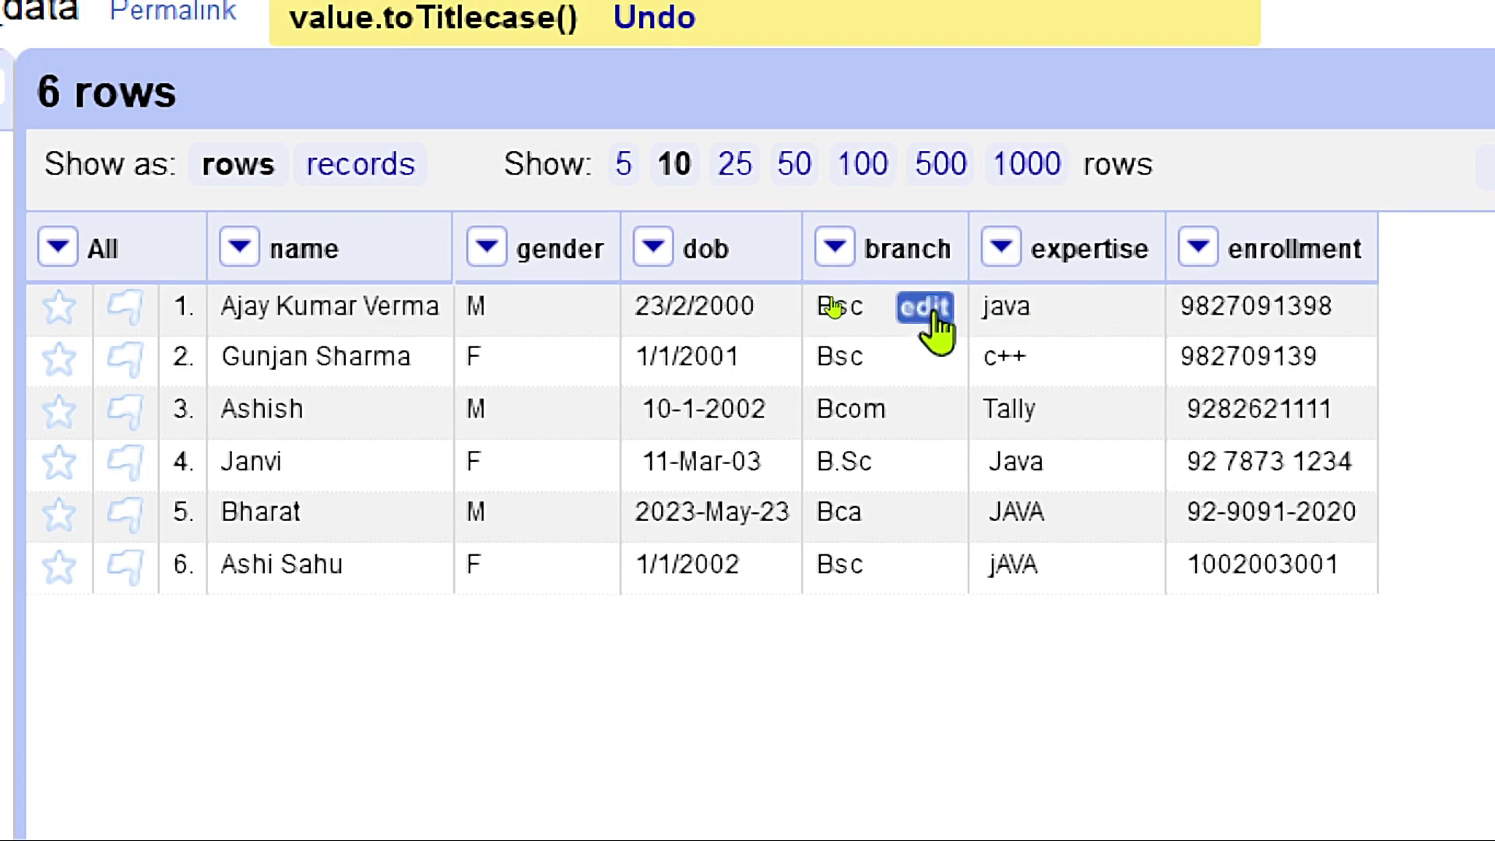
Change the first row's branch value to B.Sc and apply the change to all identical cells.
click(936, 311)
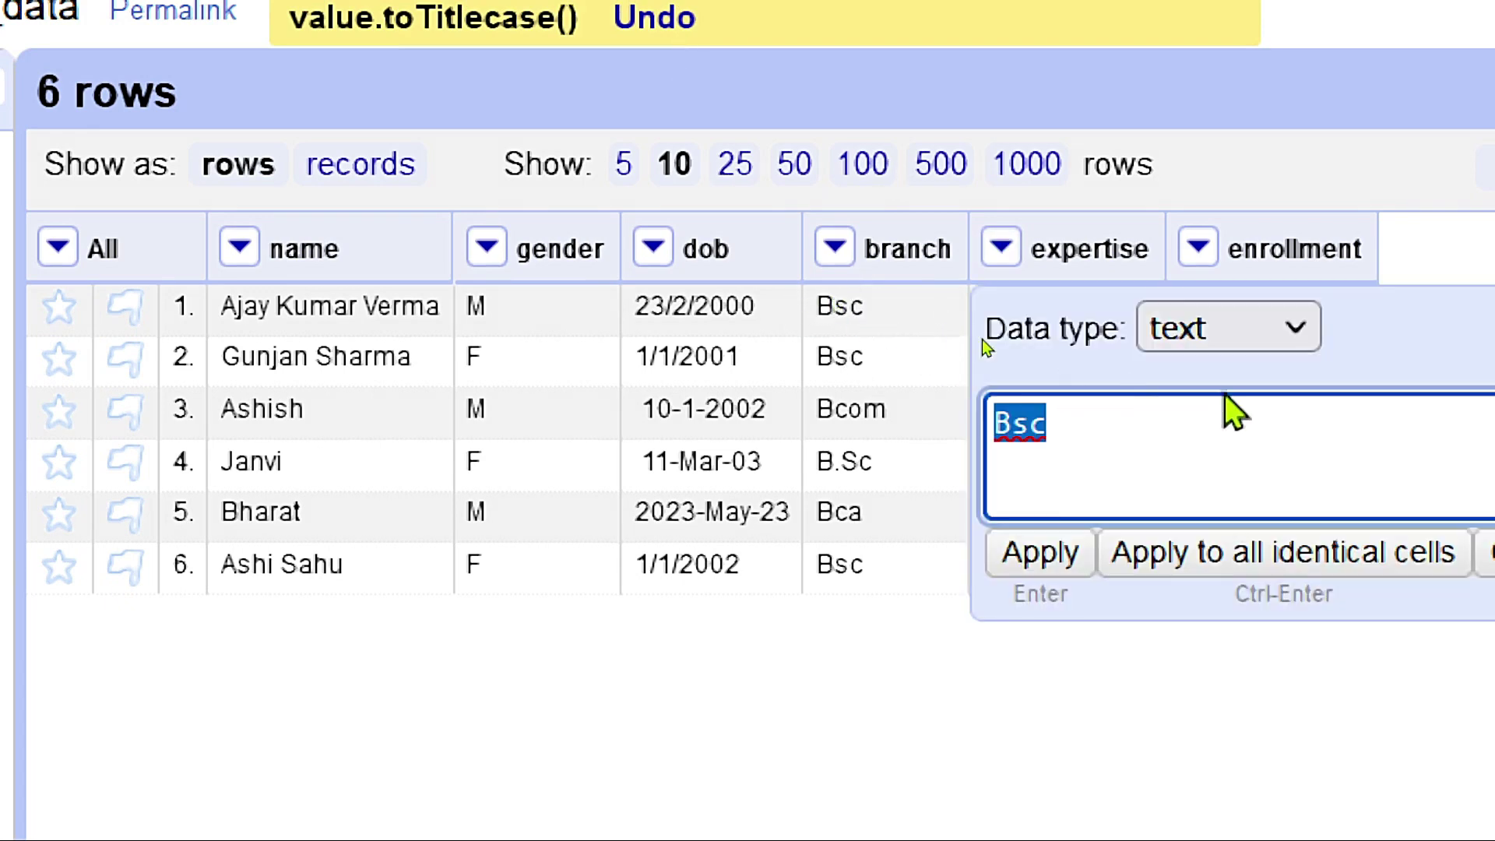
click(1020, 425)
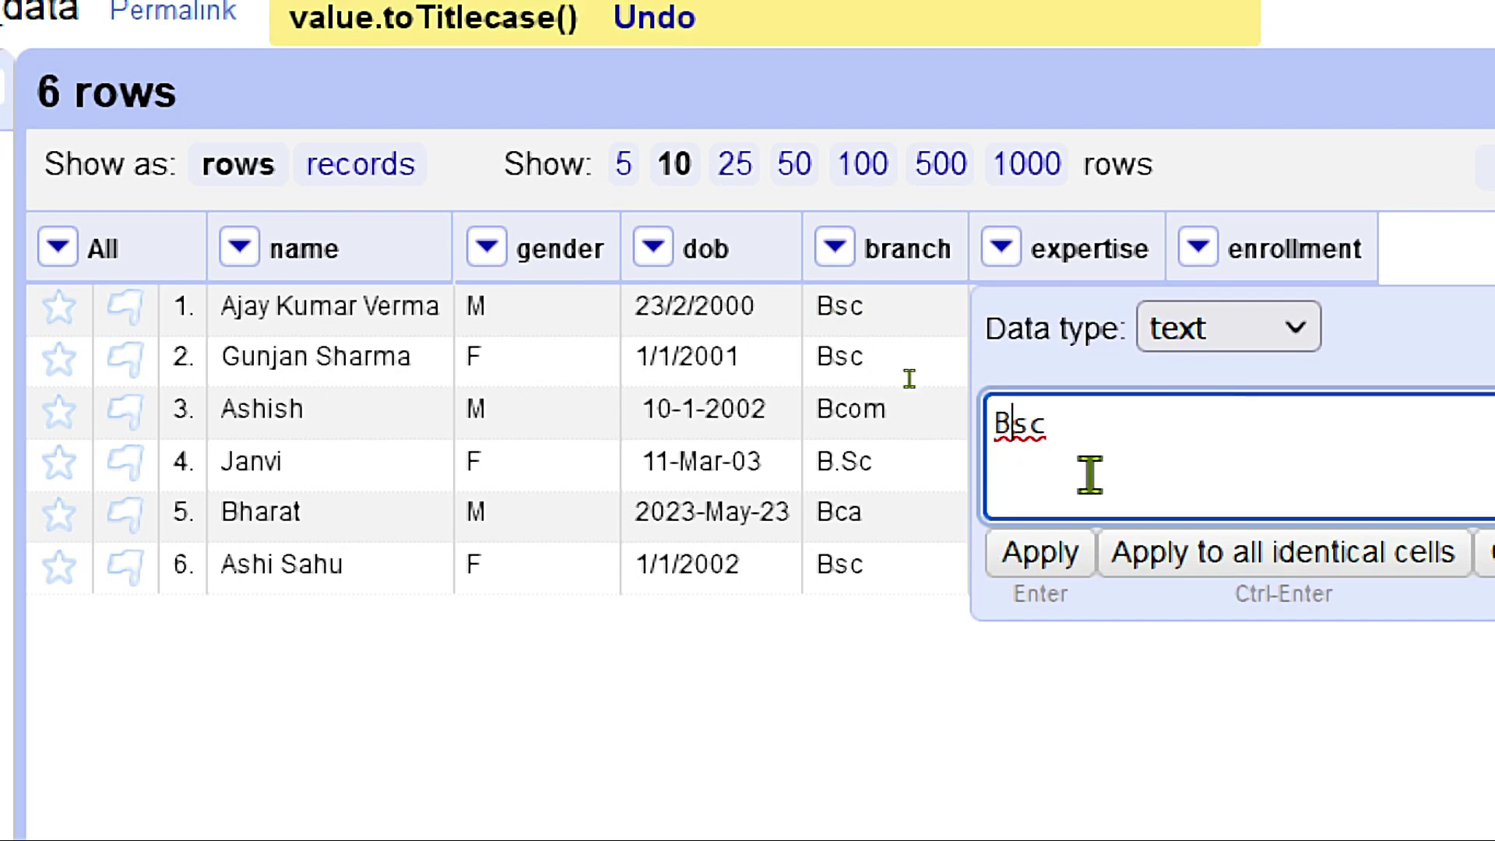
text(.)
key(Delete)
text(S)
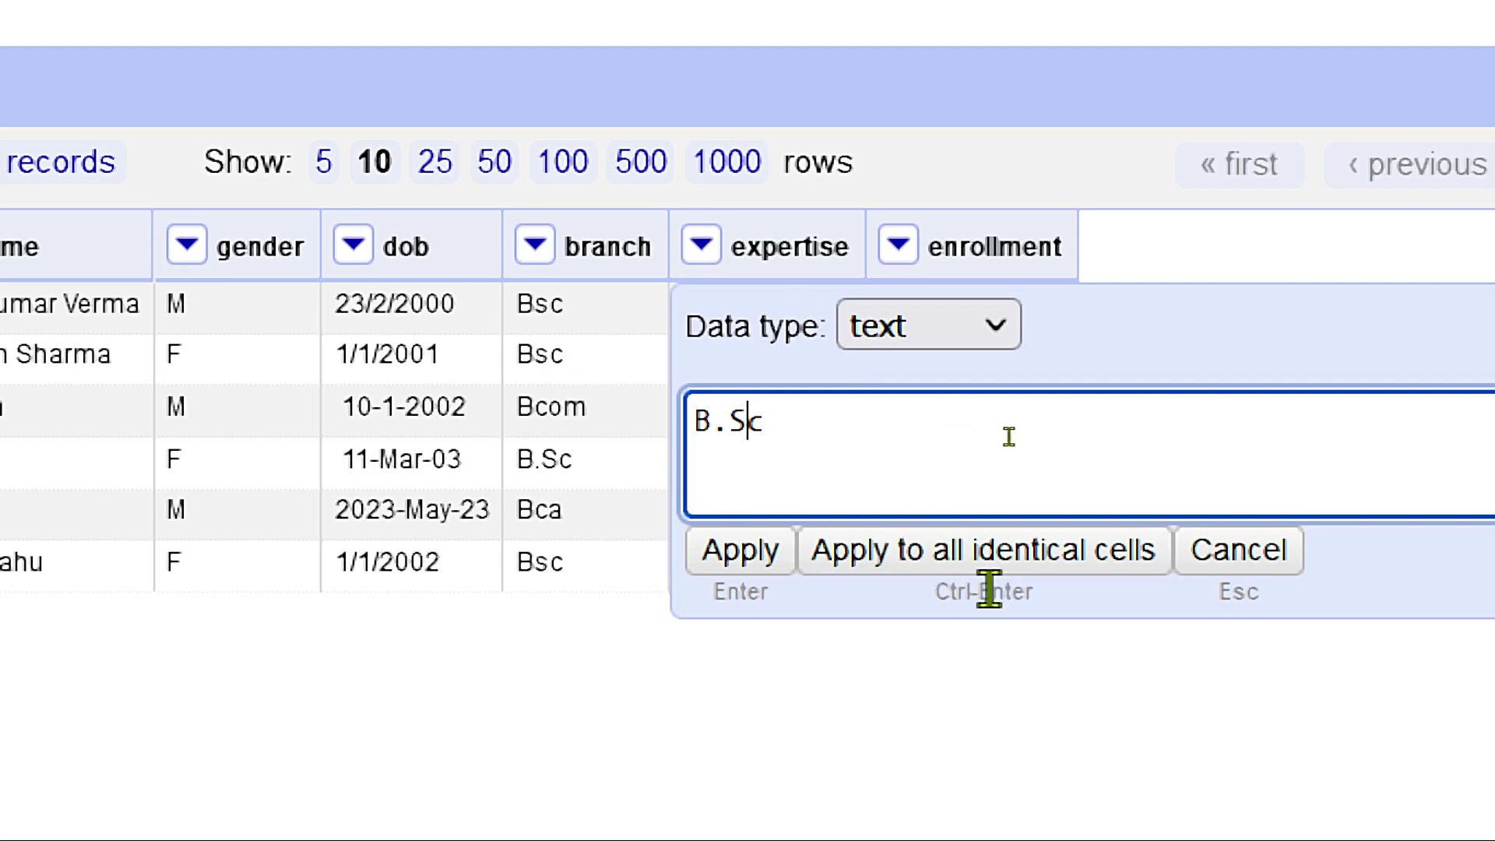
click(958, 555)
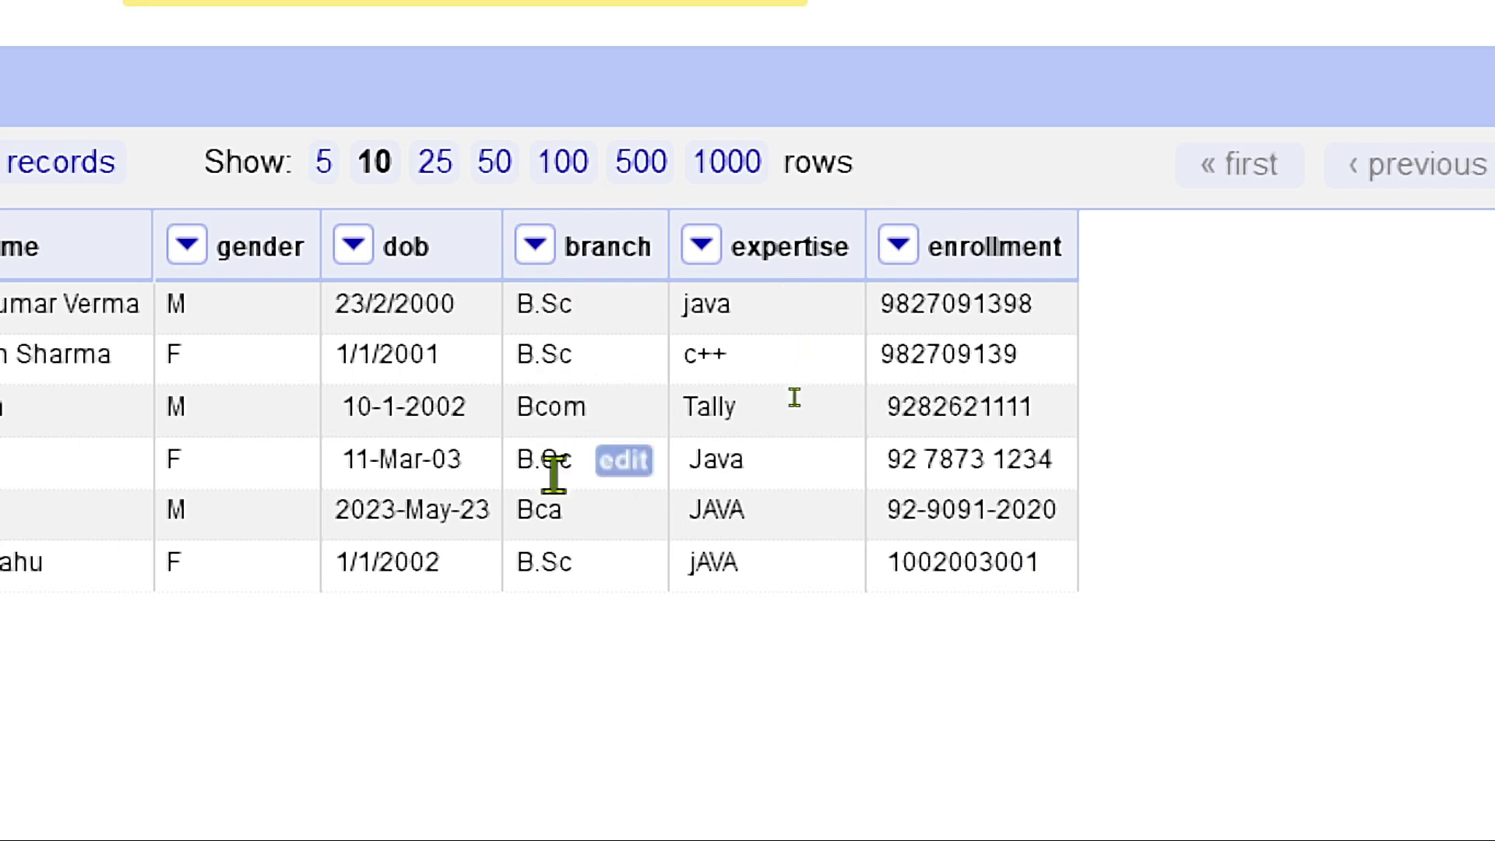
Change the Bcom branch value in the third row to B.Com and apply it to all identical cells.
mouse_move(648, 409)
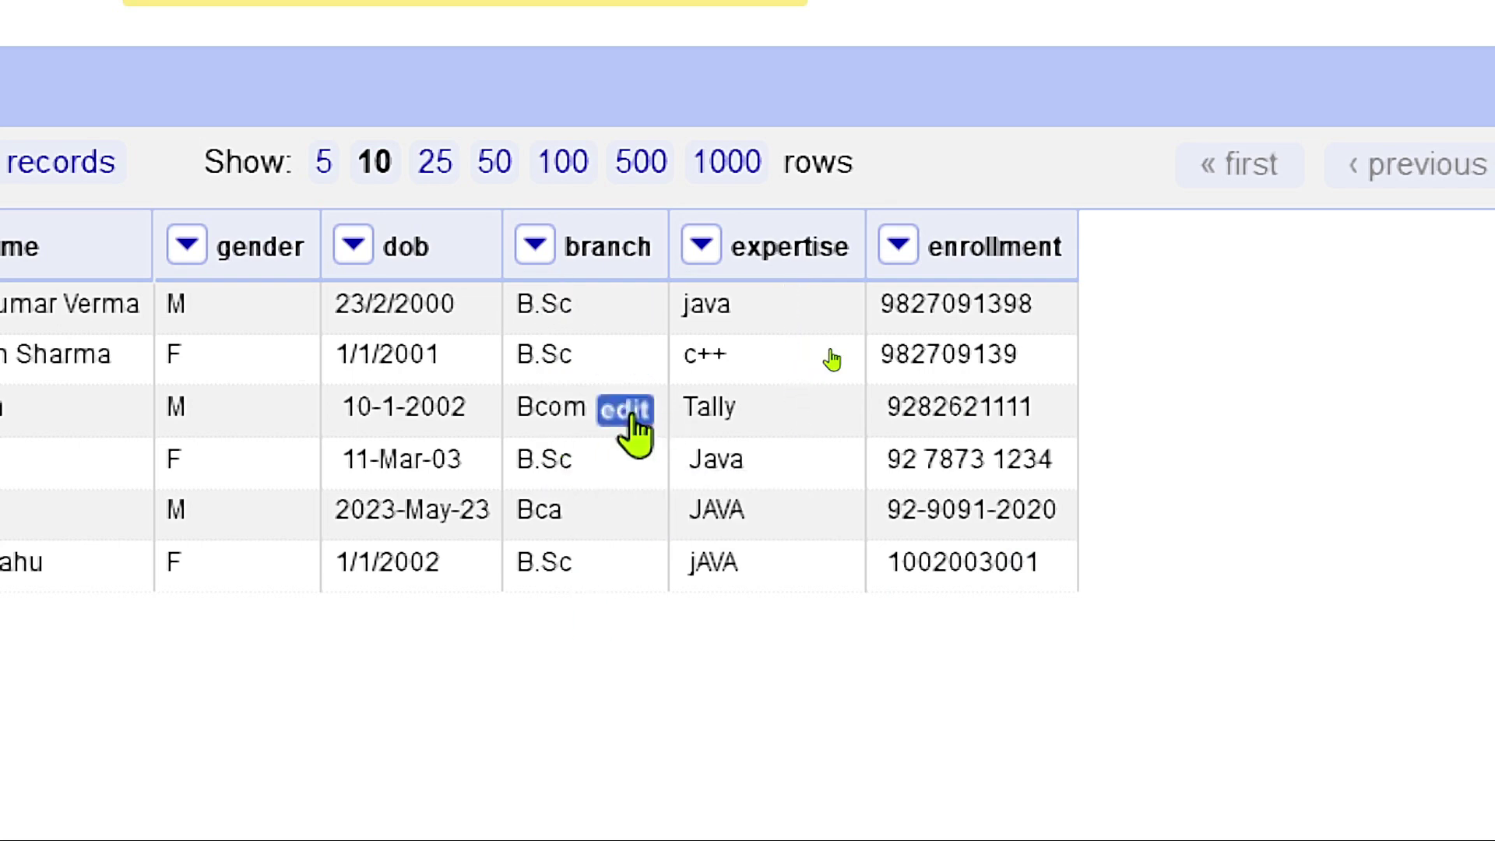
click(627, 411)
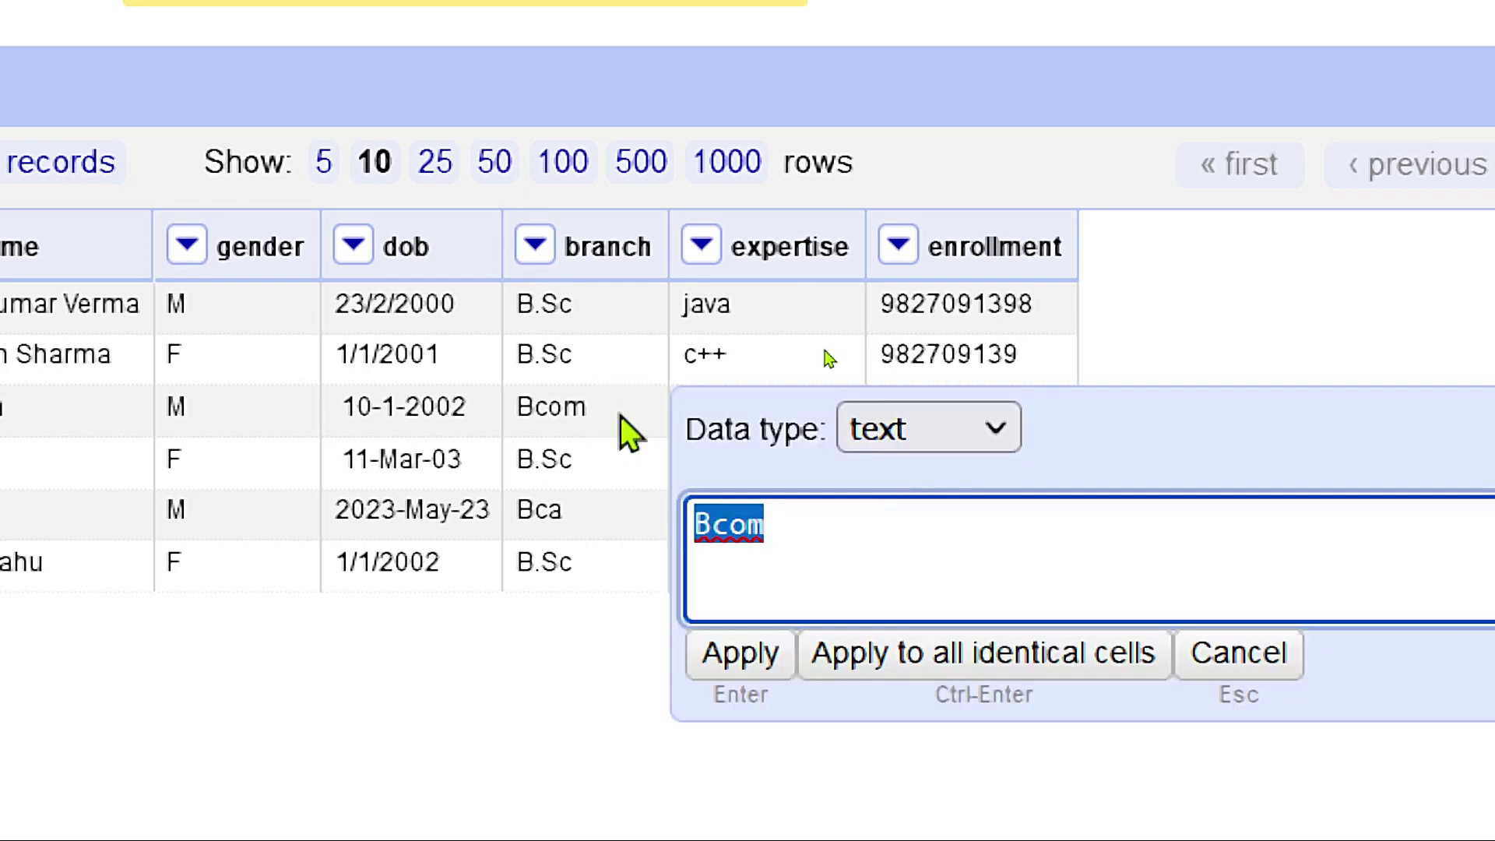
click(711, 526)
text(.)
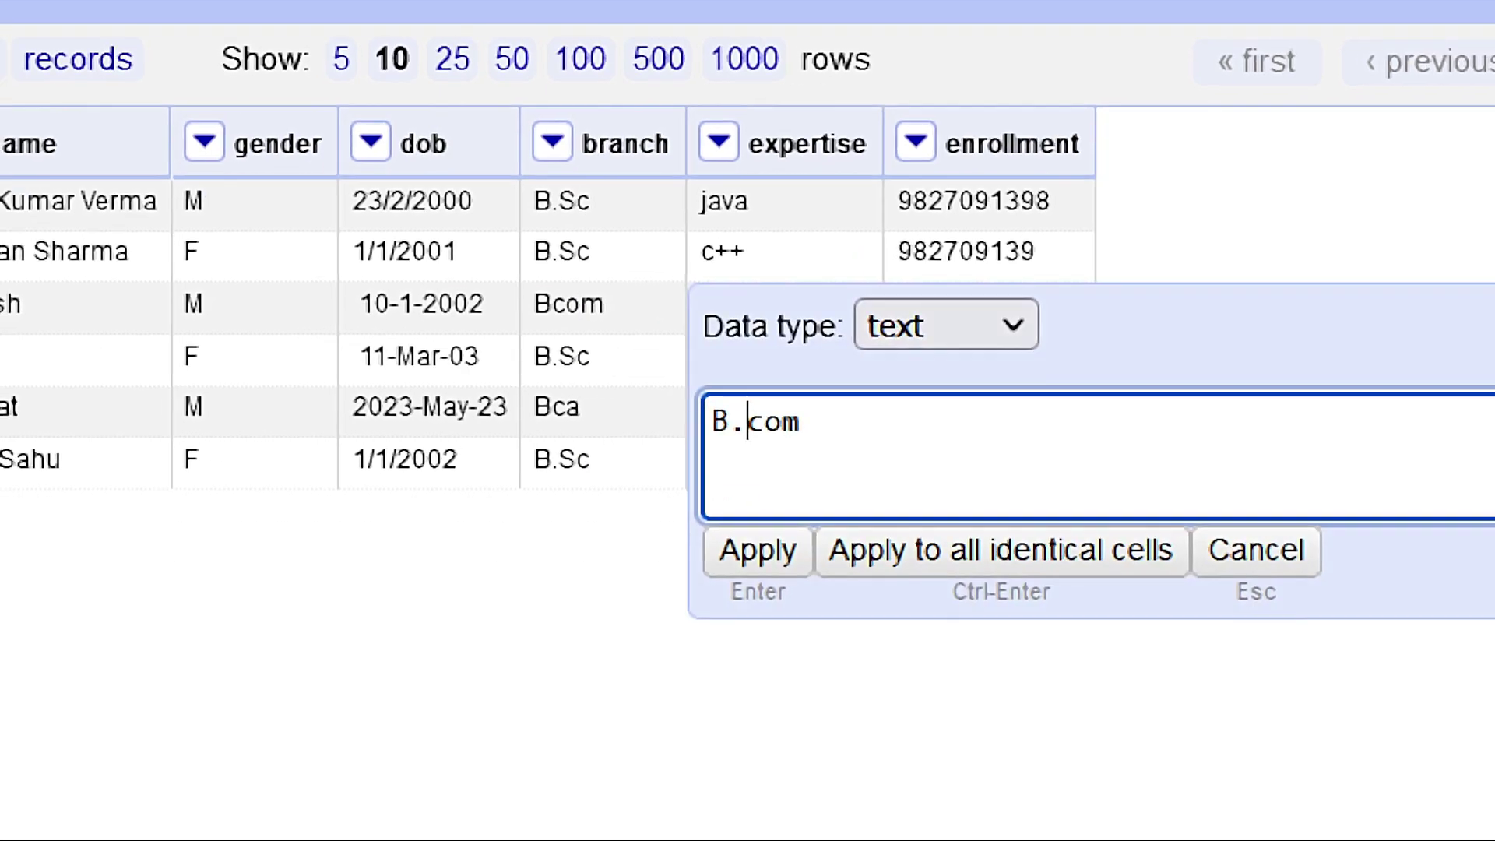
text(C)
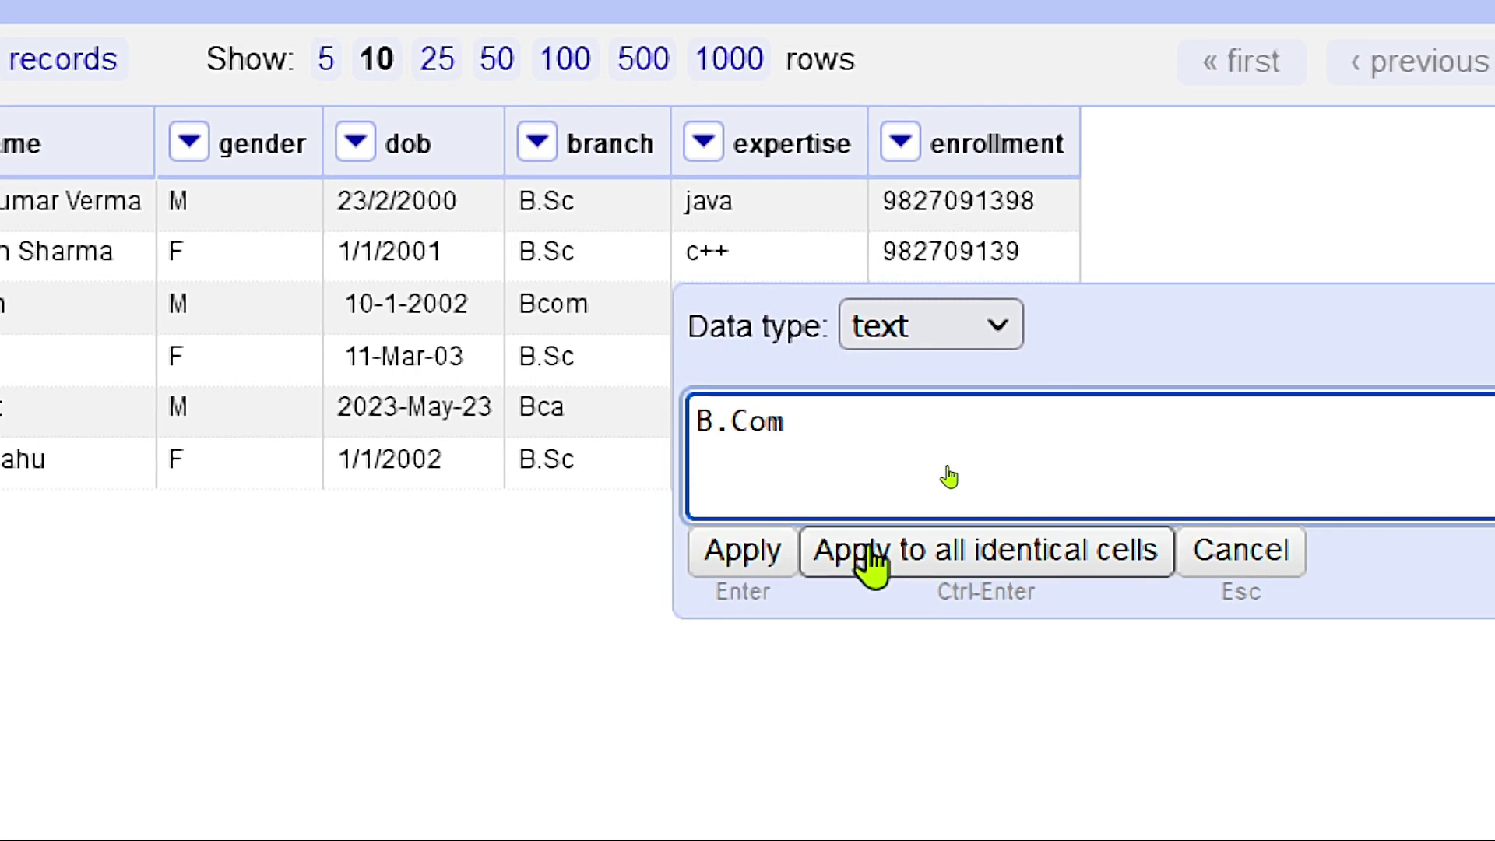
click(890, 565)
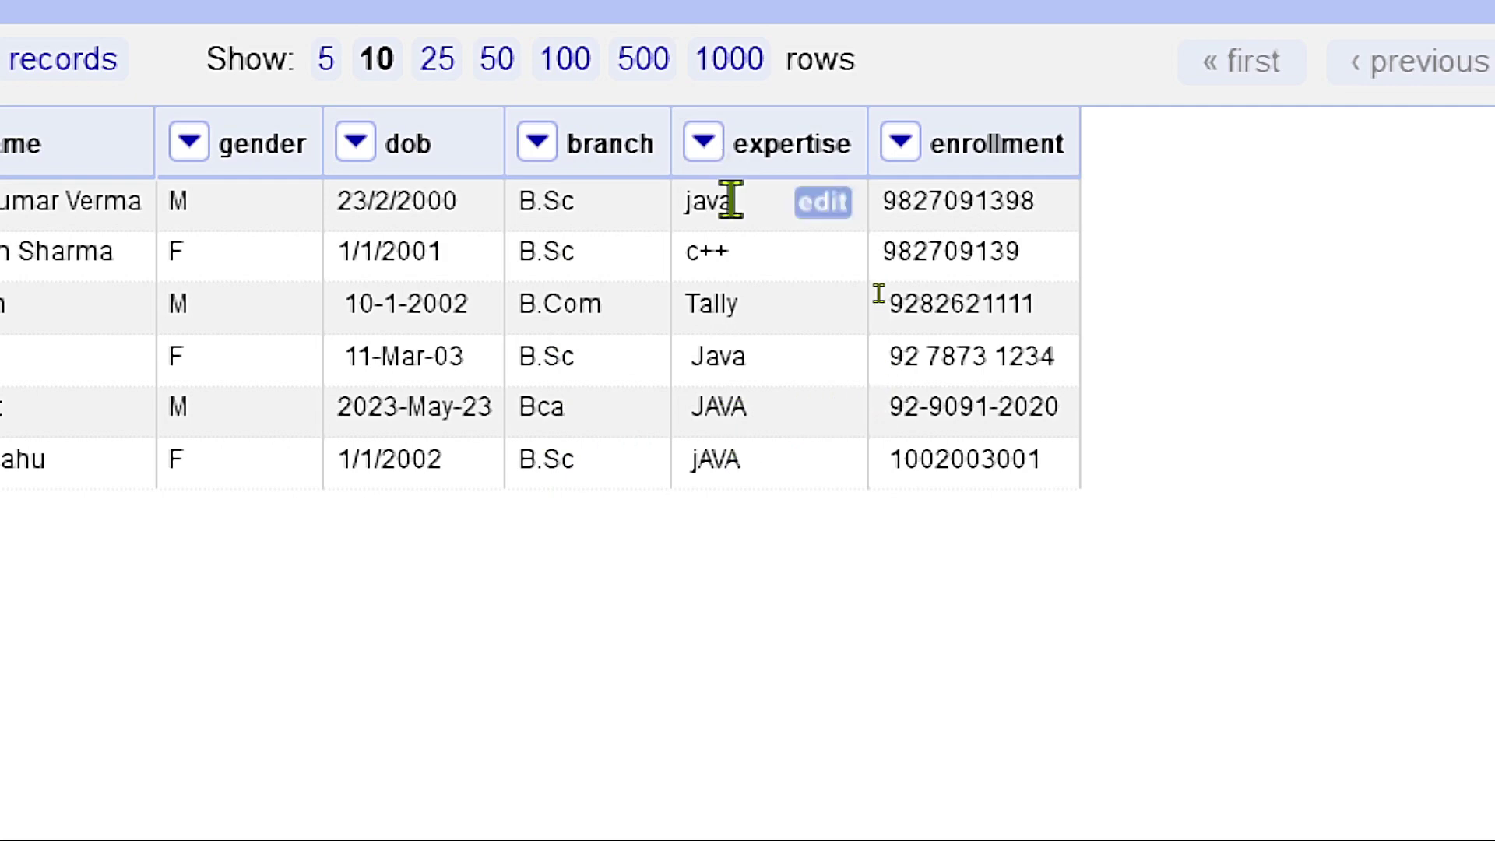
Trim leading and trailing whitespace from the cells of the expertise column.
click(703, 142)
mouse_move(794, 335)
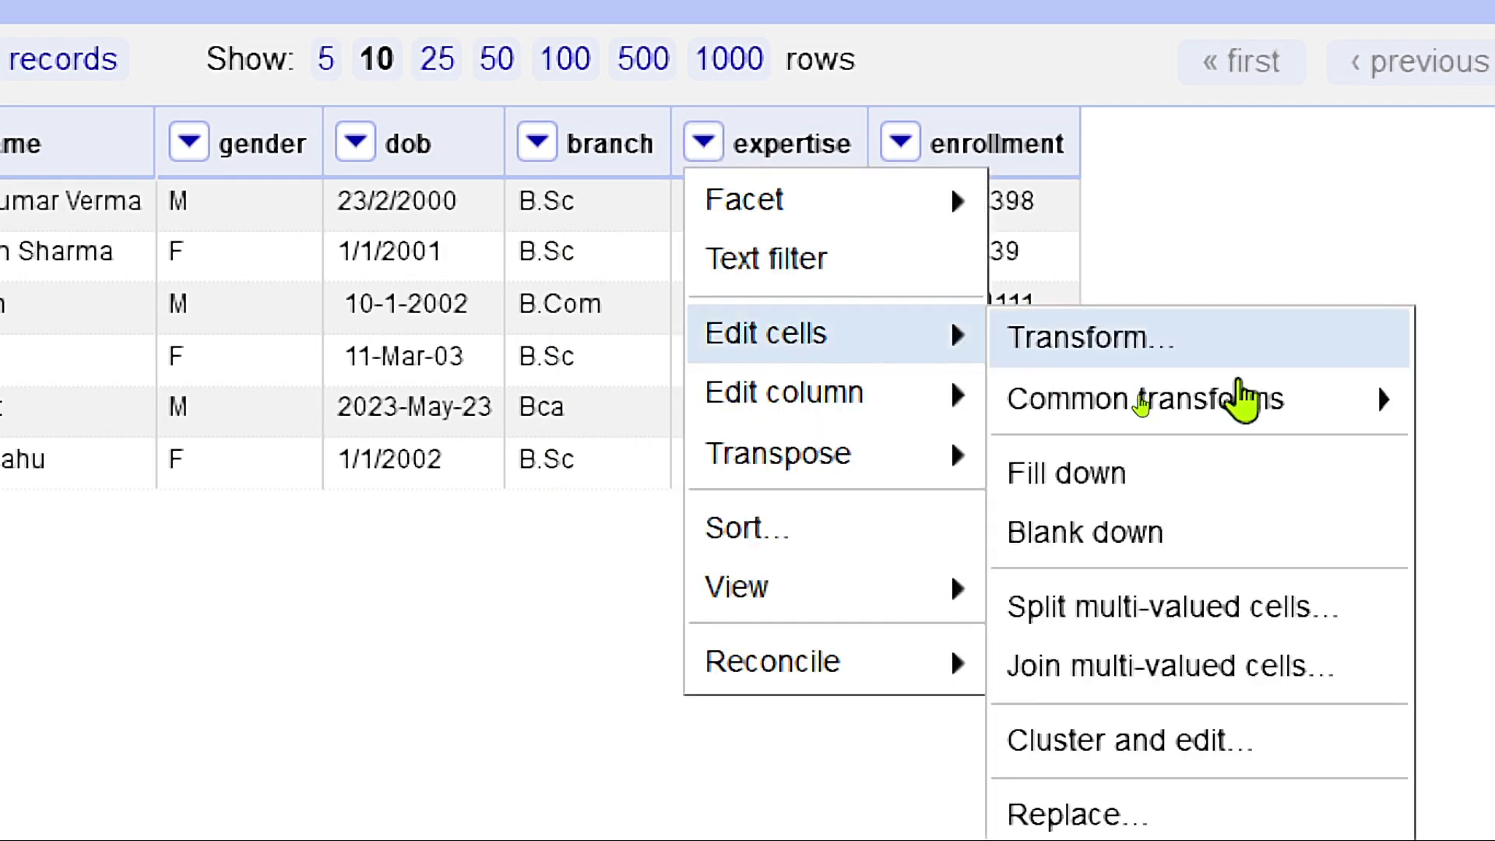
mouse_move(1239, 401)
click(848, 404)
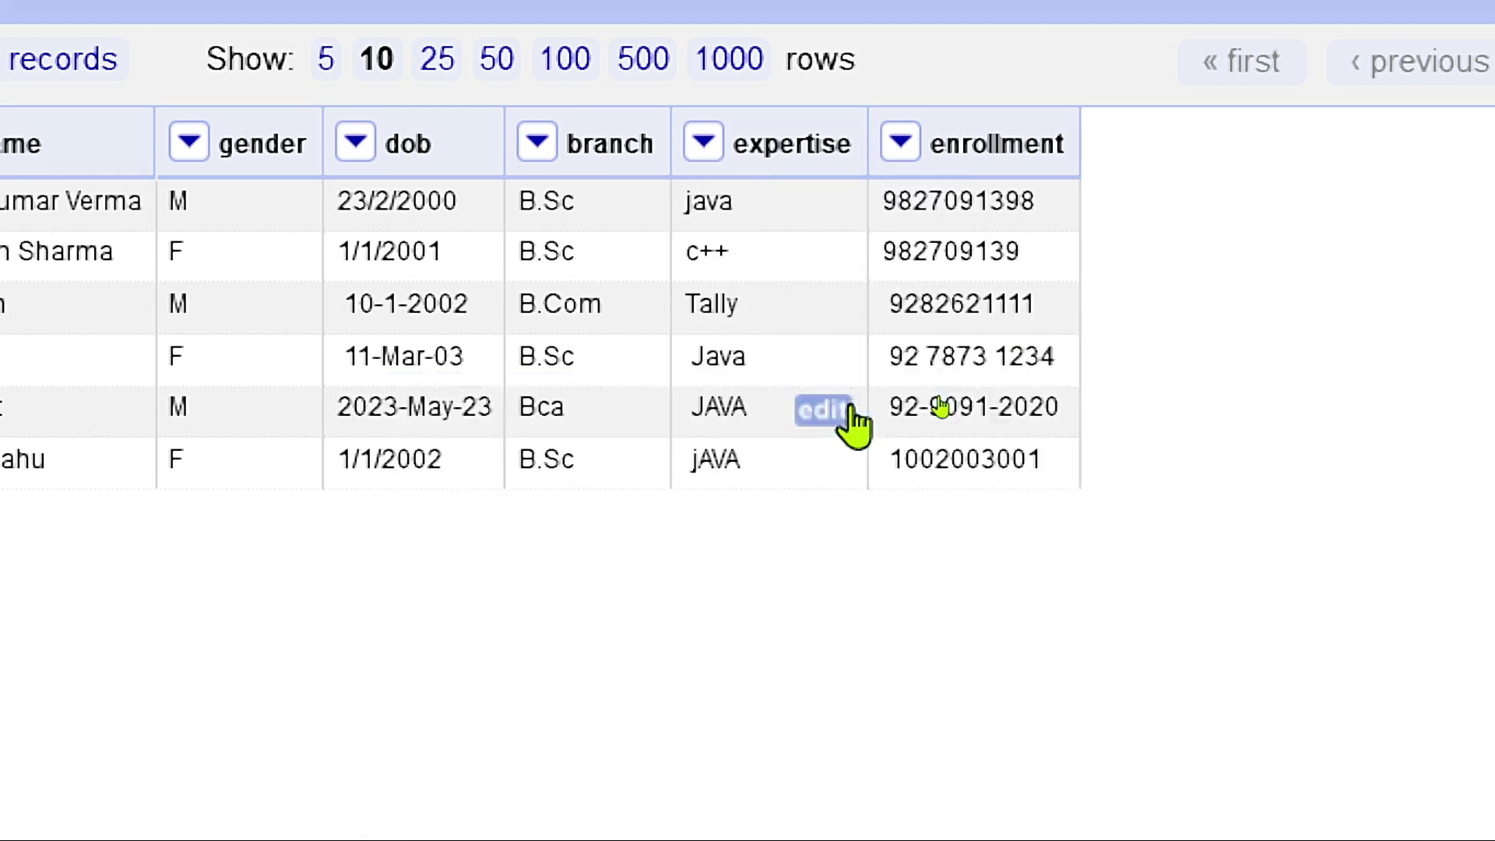
click(849, 408)
scroll(895, 457, right, 5)
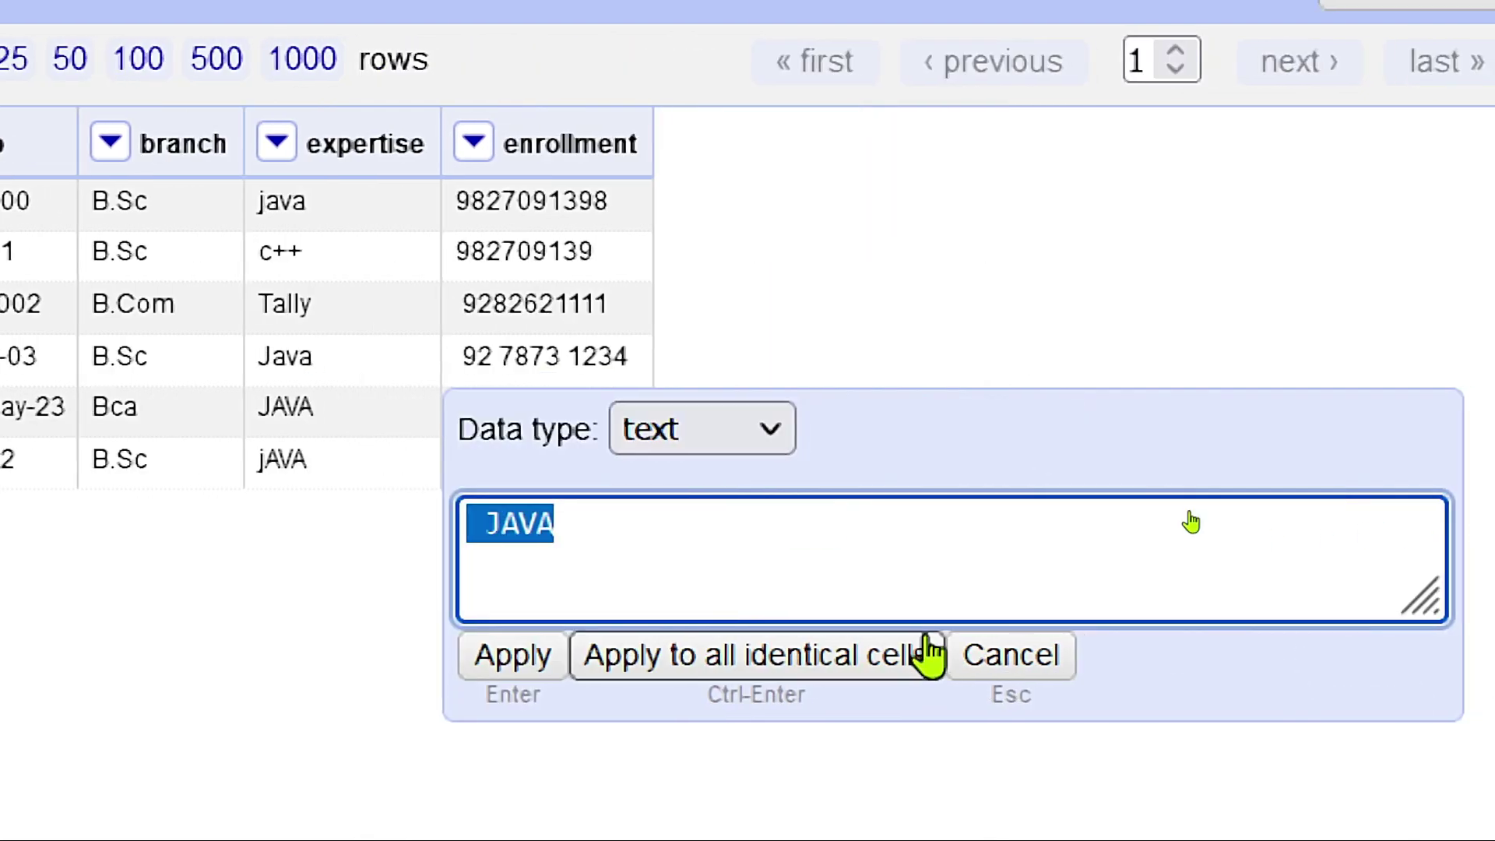
click(1016, 661)
scroll(161, 243, left, 3)
Run the leading and trailing whitespace trim on the expertise column once more.
click(383, 142)
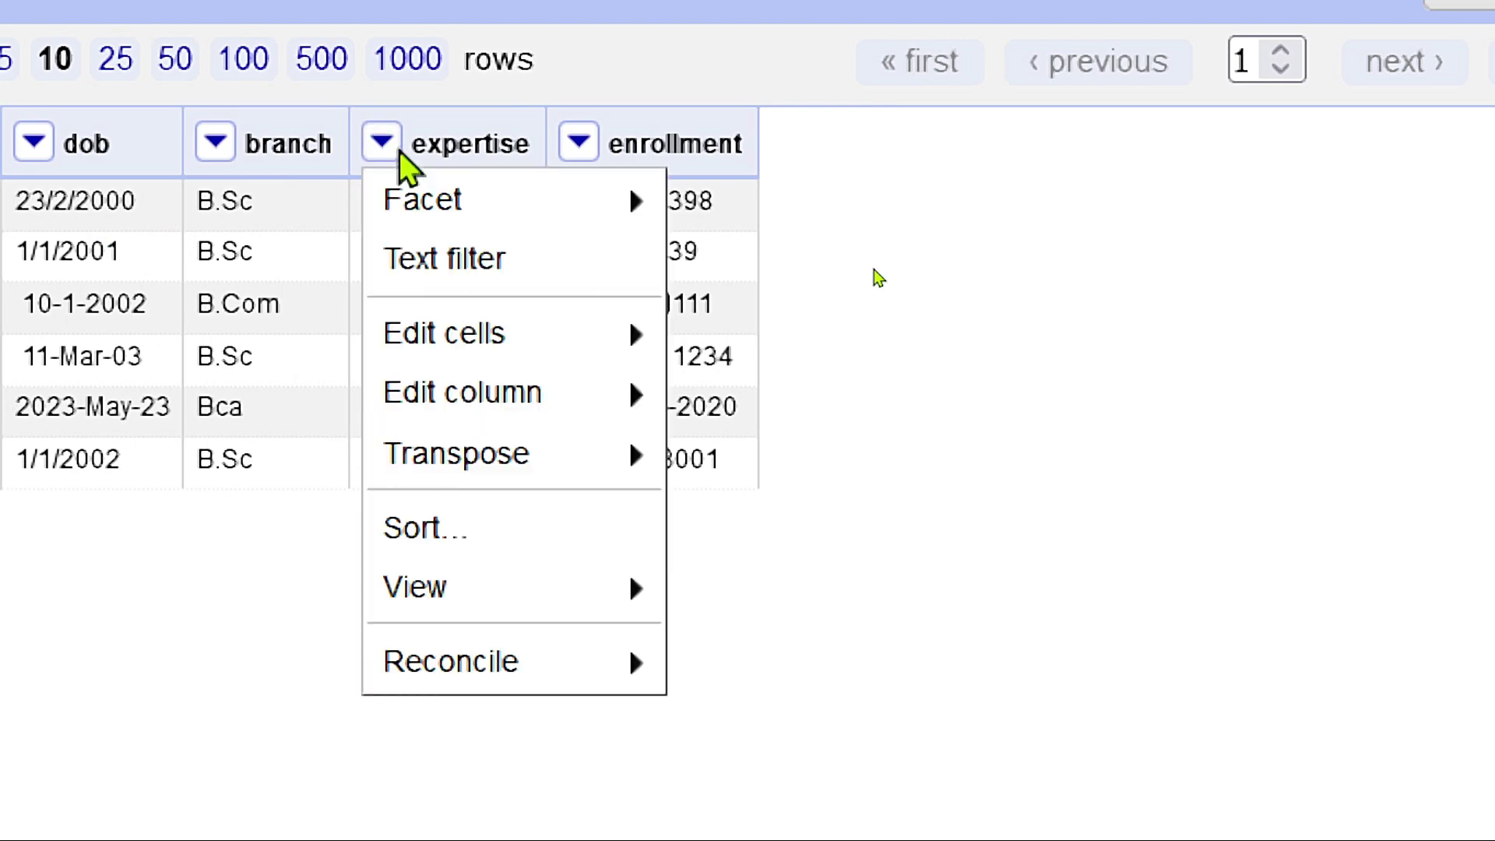
mouse_move(668, 340)
mouse_move(851, 416)
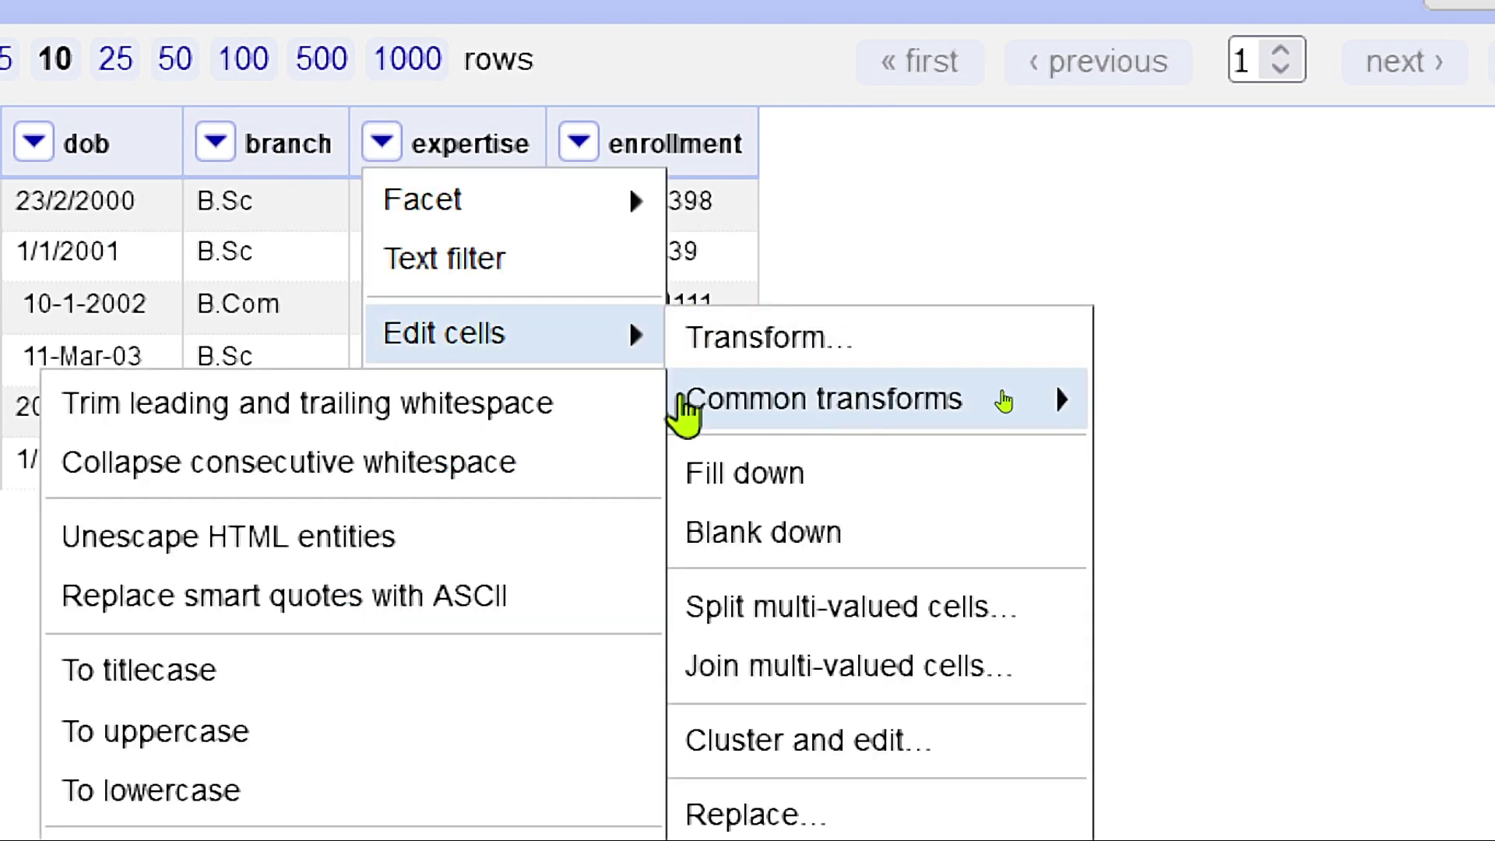
click(550, 421)
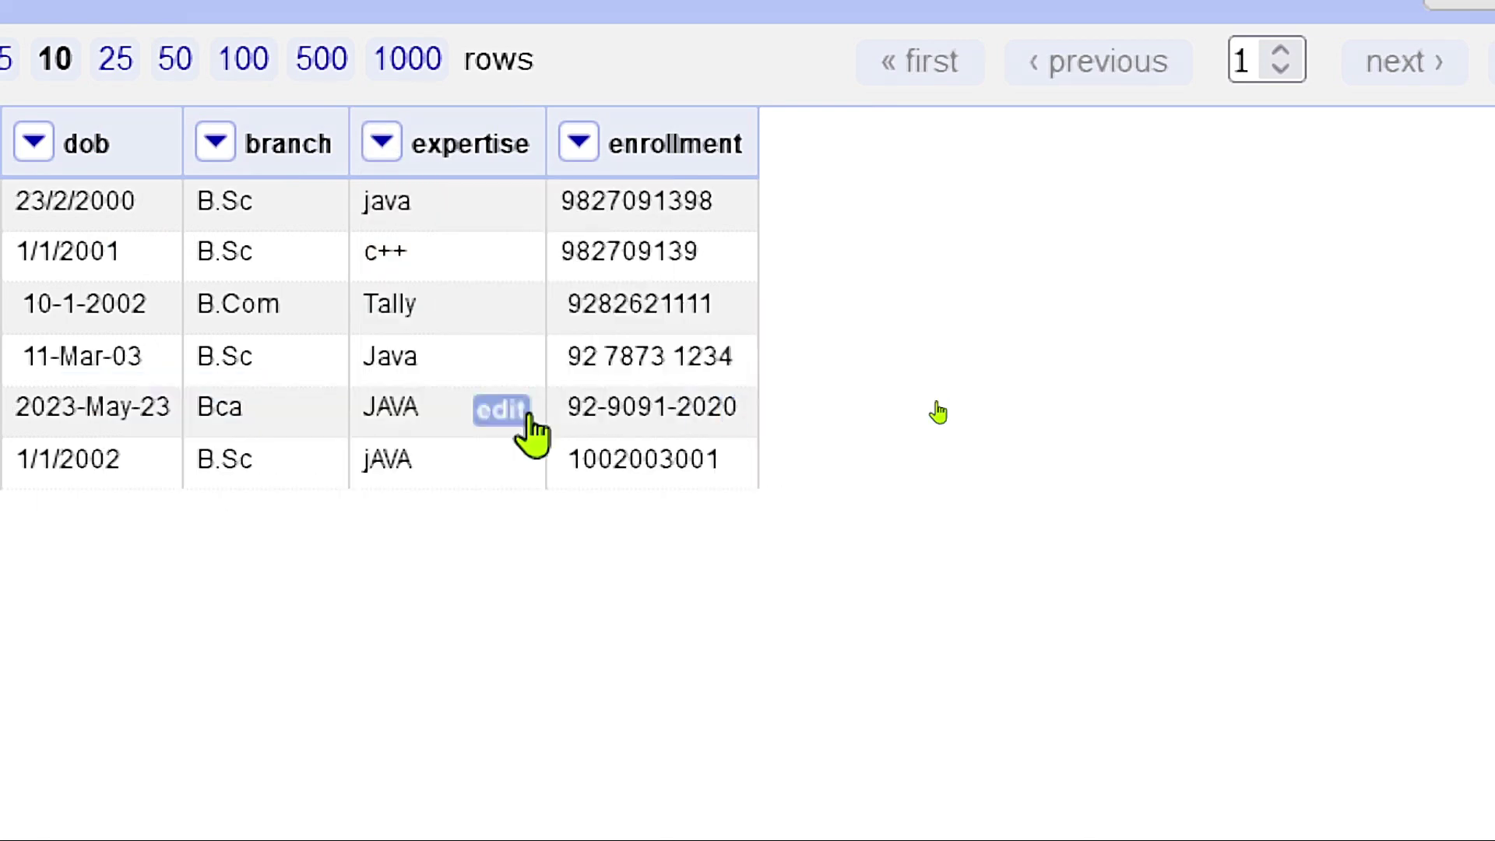
Convert the values in the expertise column to titlecase.
click(393, 152)
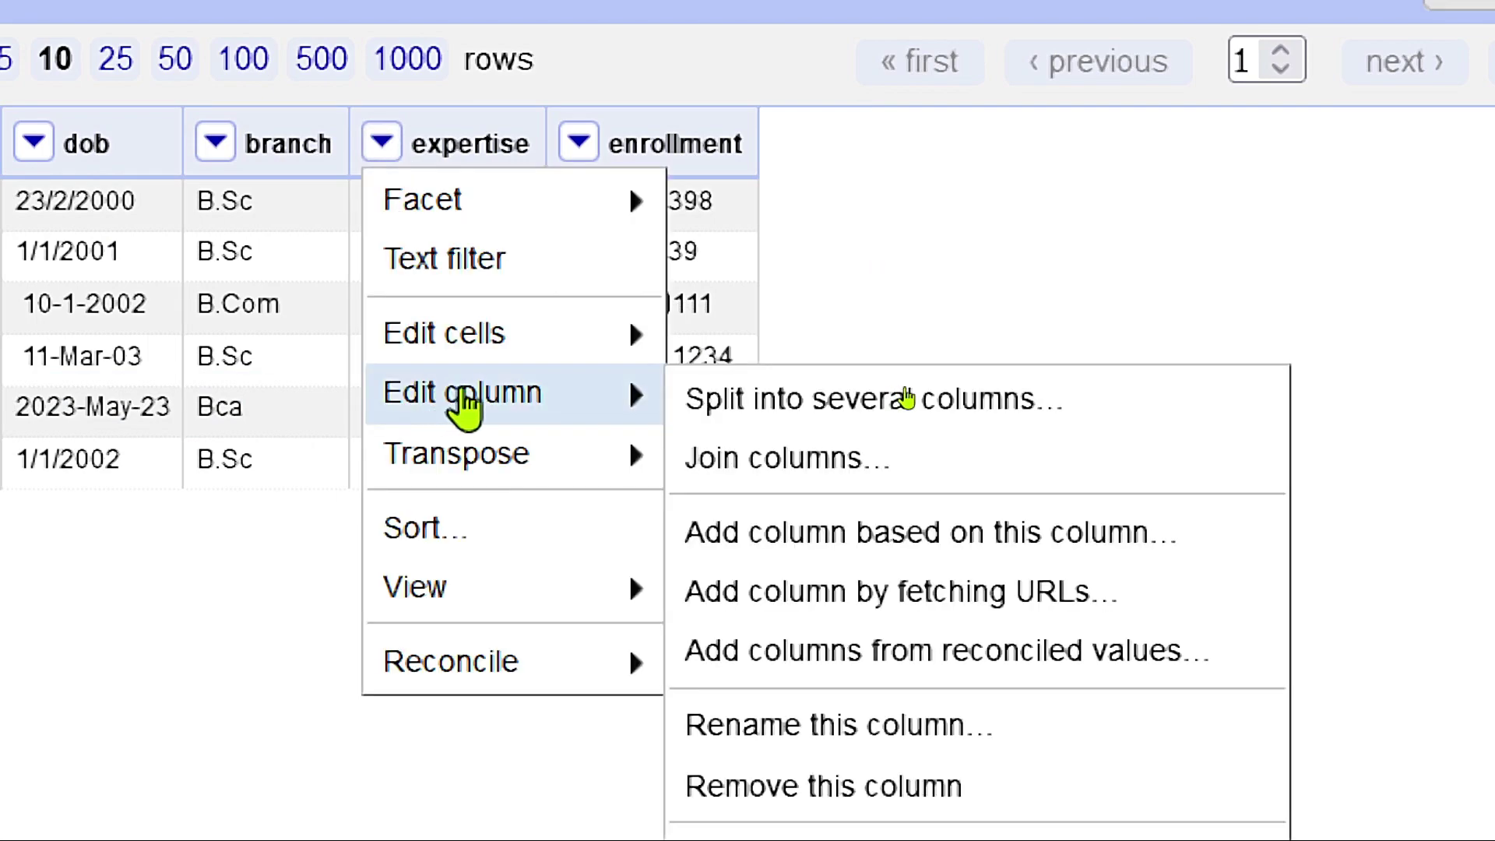
mouse_move(537, 347)
mouse_move(911, 401)
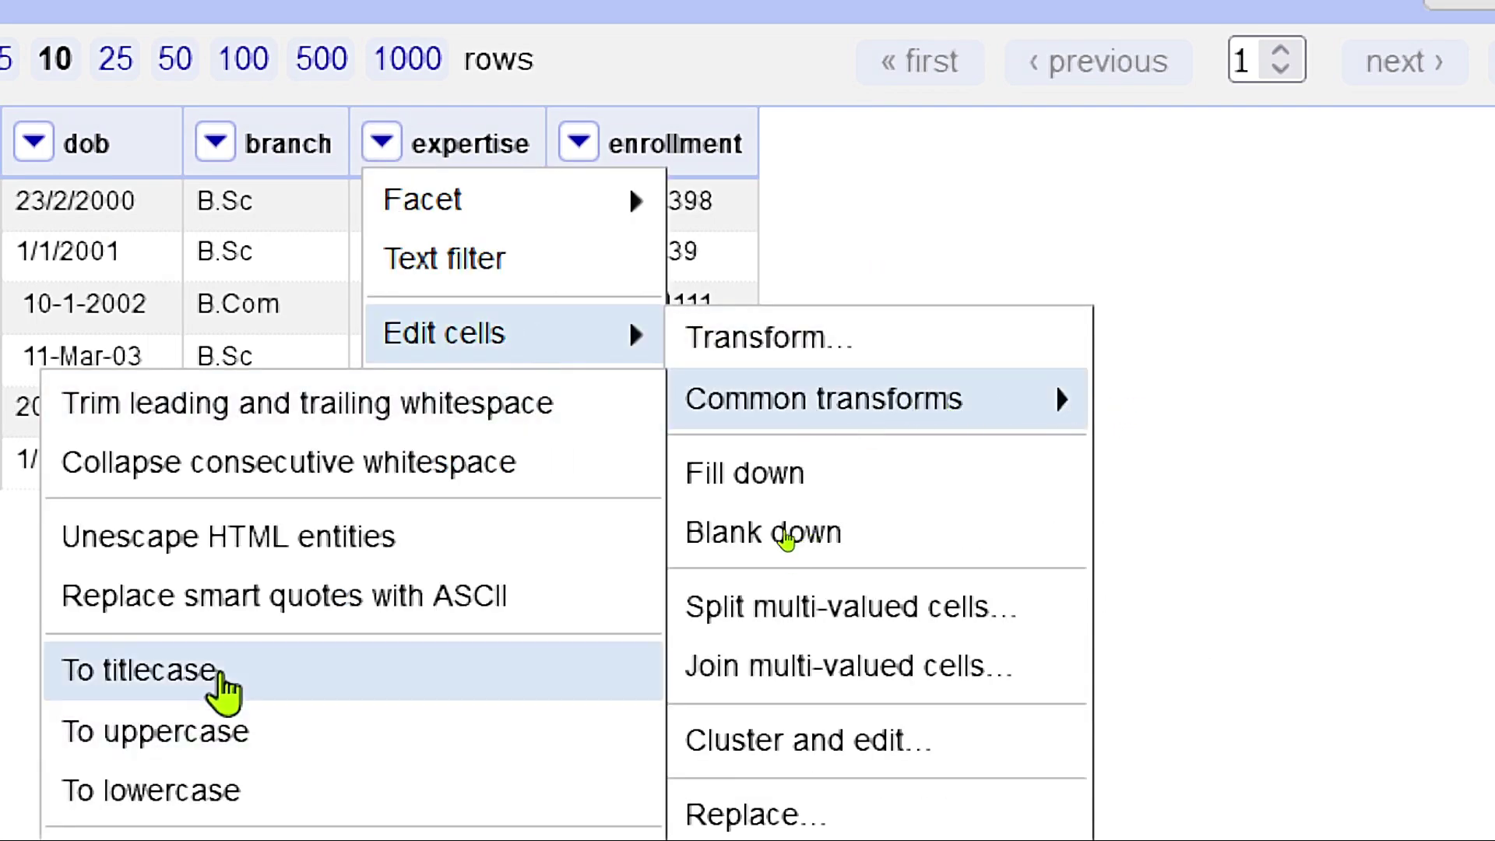
click(219, 672)
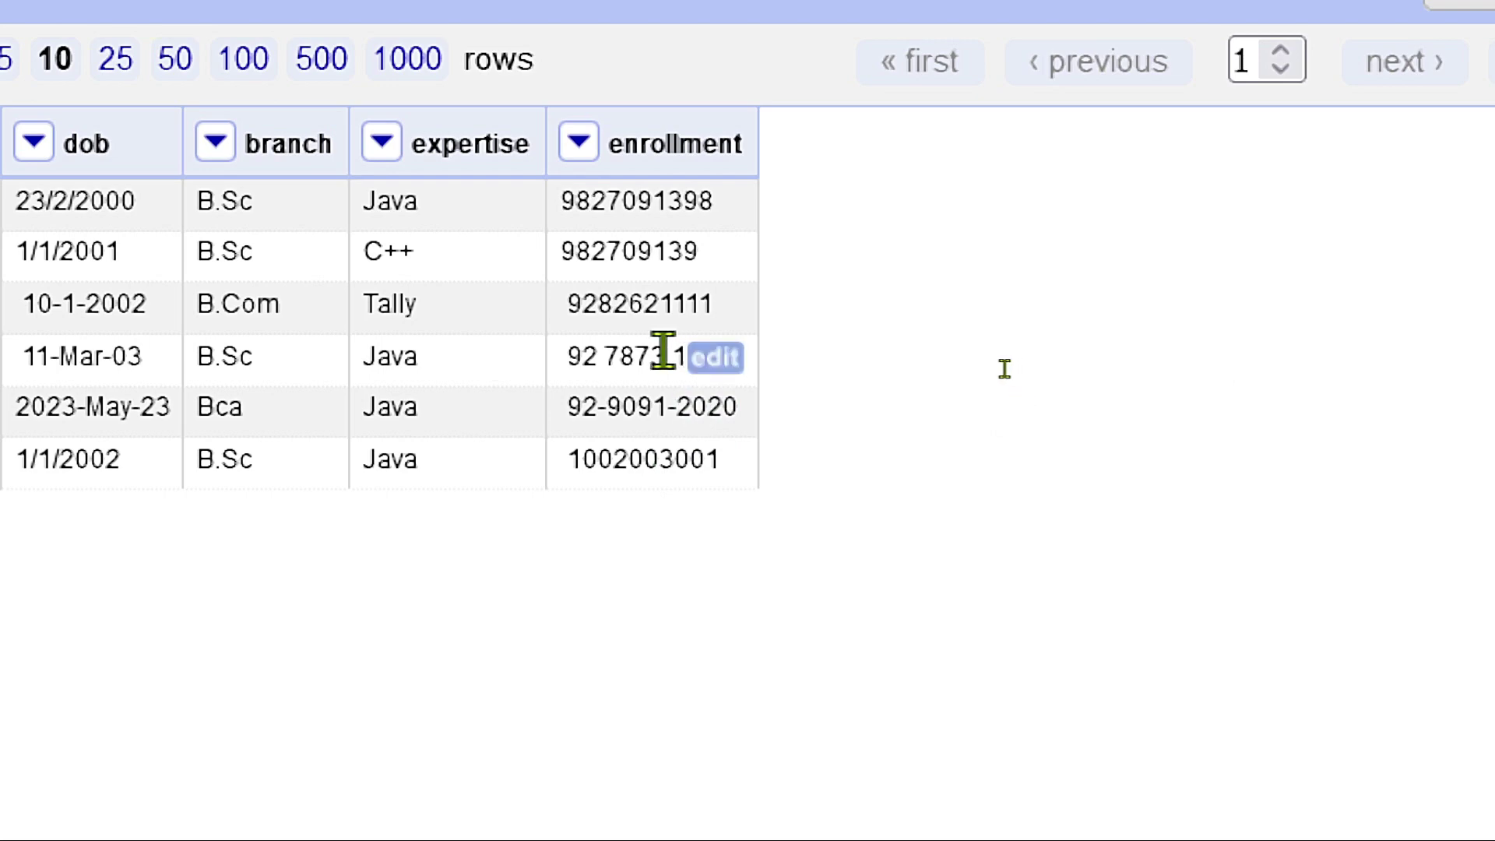
Trim leading and trailing whitespace from the cells of the enrollment column.
click(580, 142)
mouse_move(592, 335)
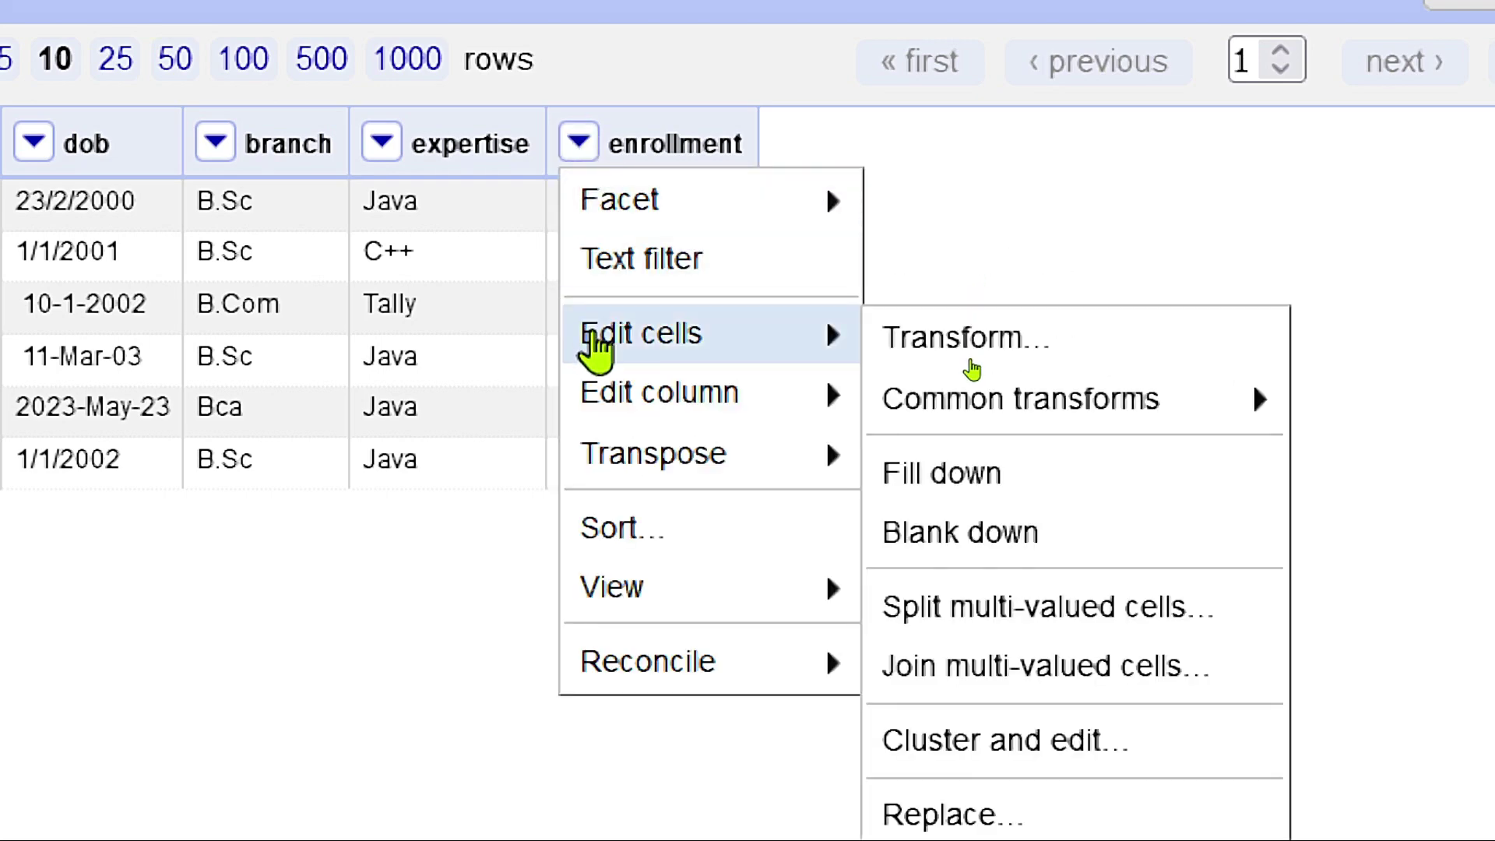
mouse_move(1207, 403)
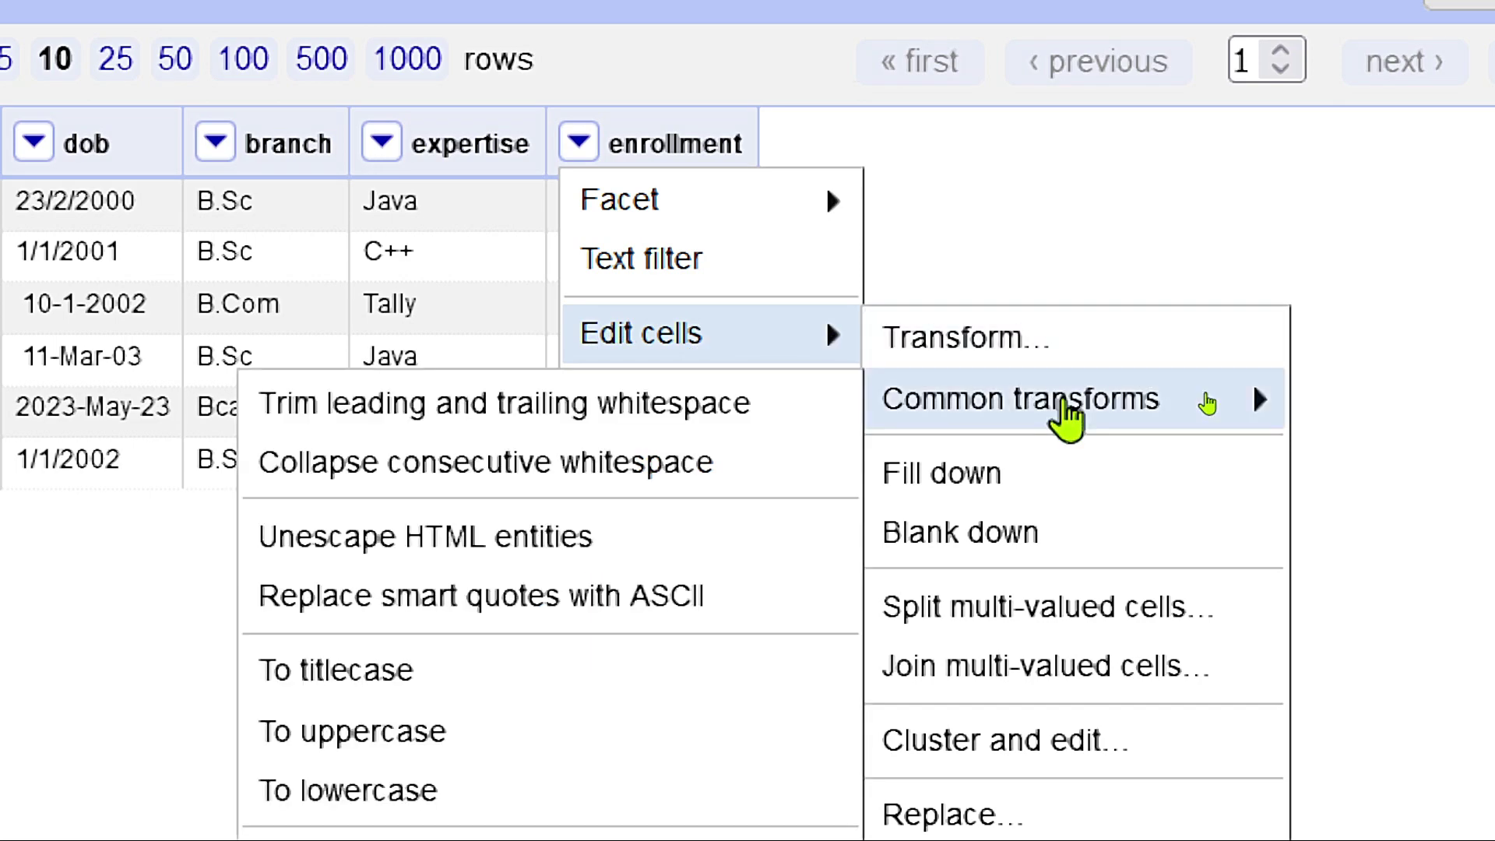
click(678, 401)
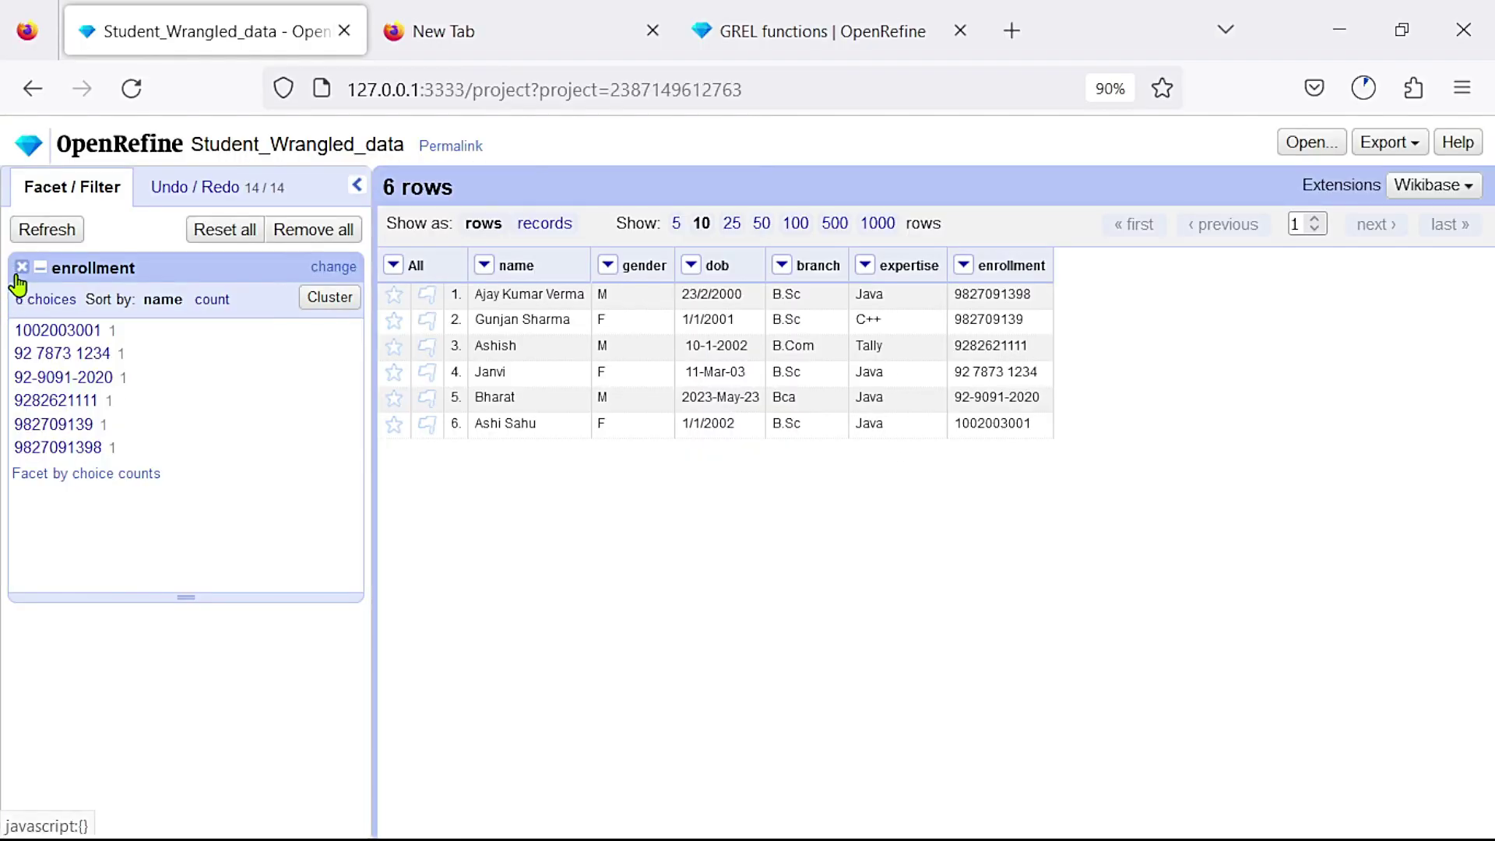
Replace the enrollment facet with a text filter using the regular expression ^[0-9]{10}$, inverted to list the non-matching rows.
click(19, 263)
click(964, 266)
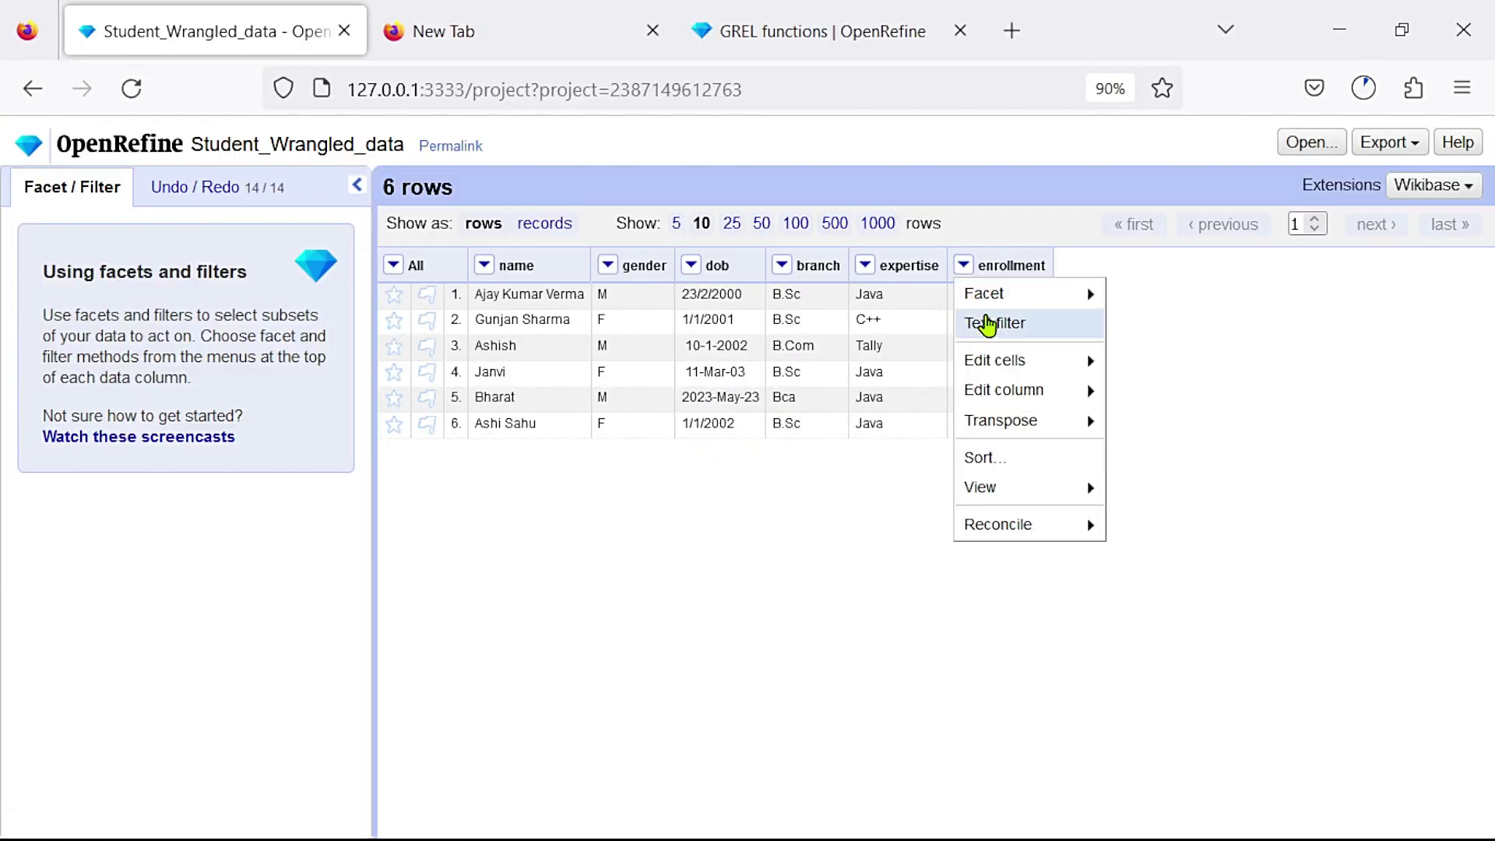
click(997, 324)
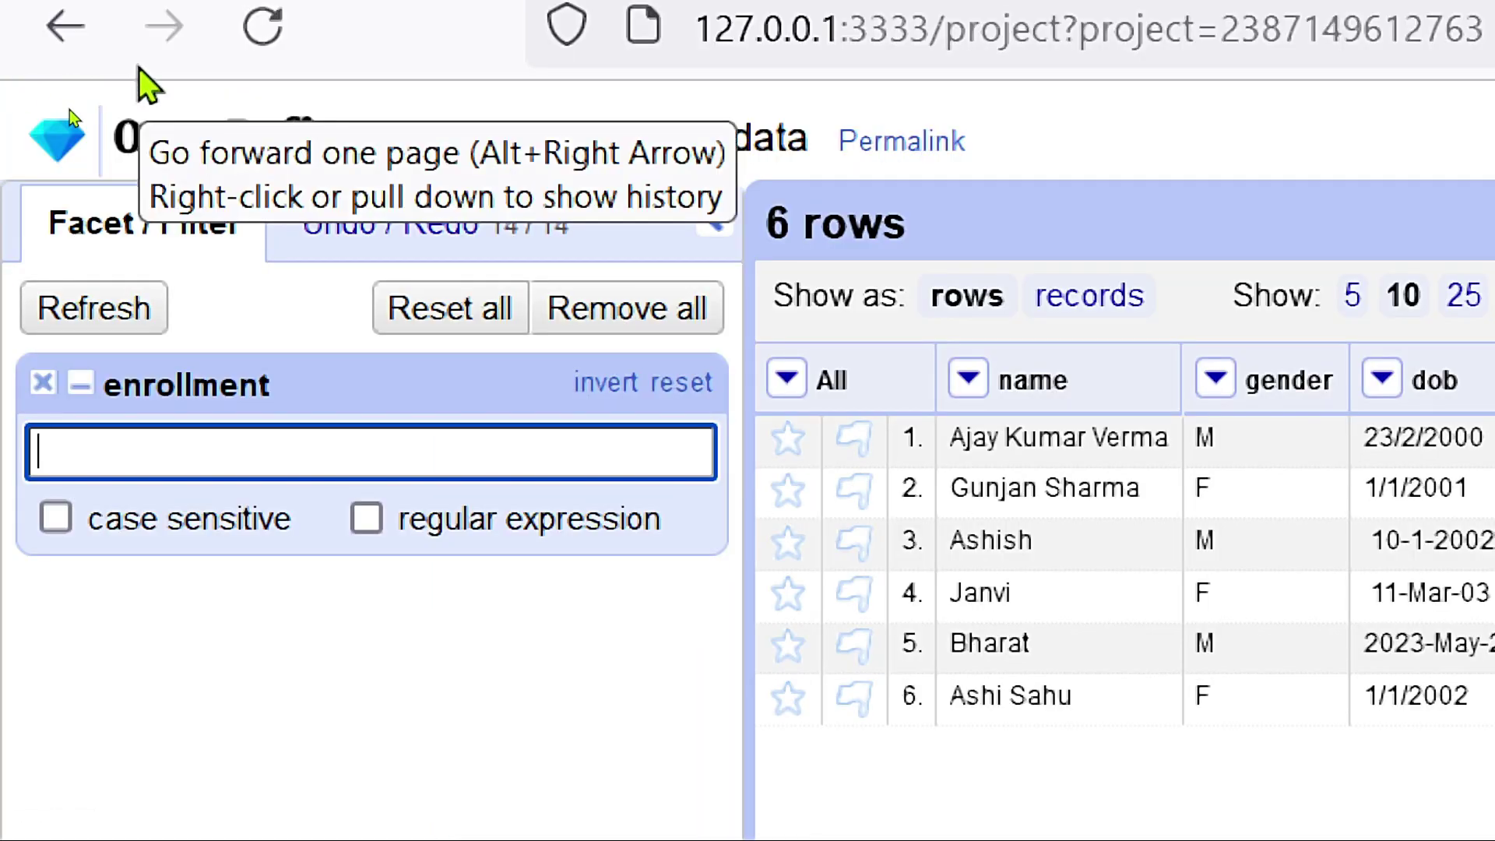
text(^)
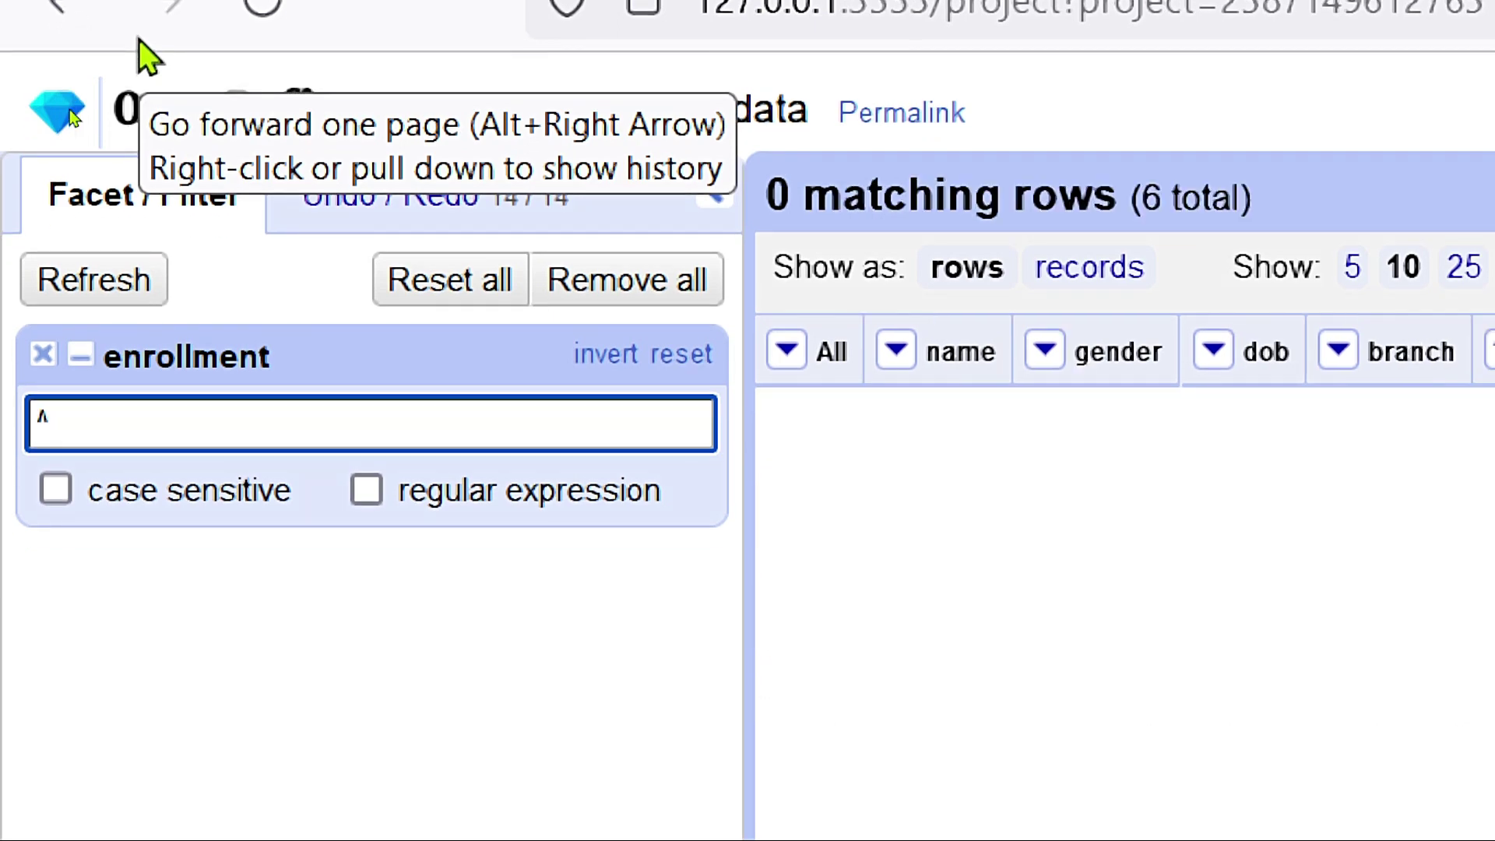
click(360, 491)
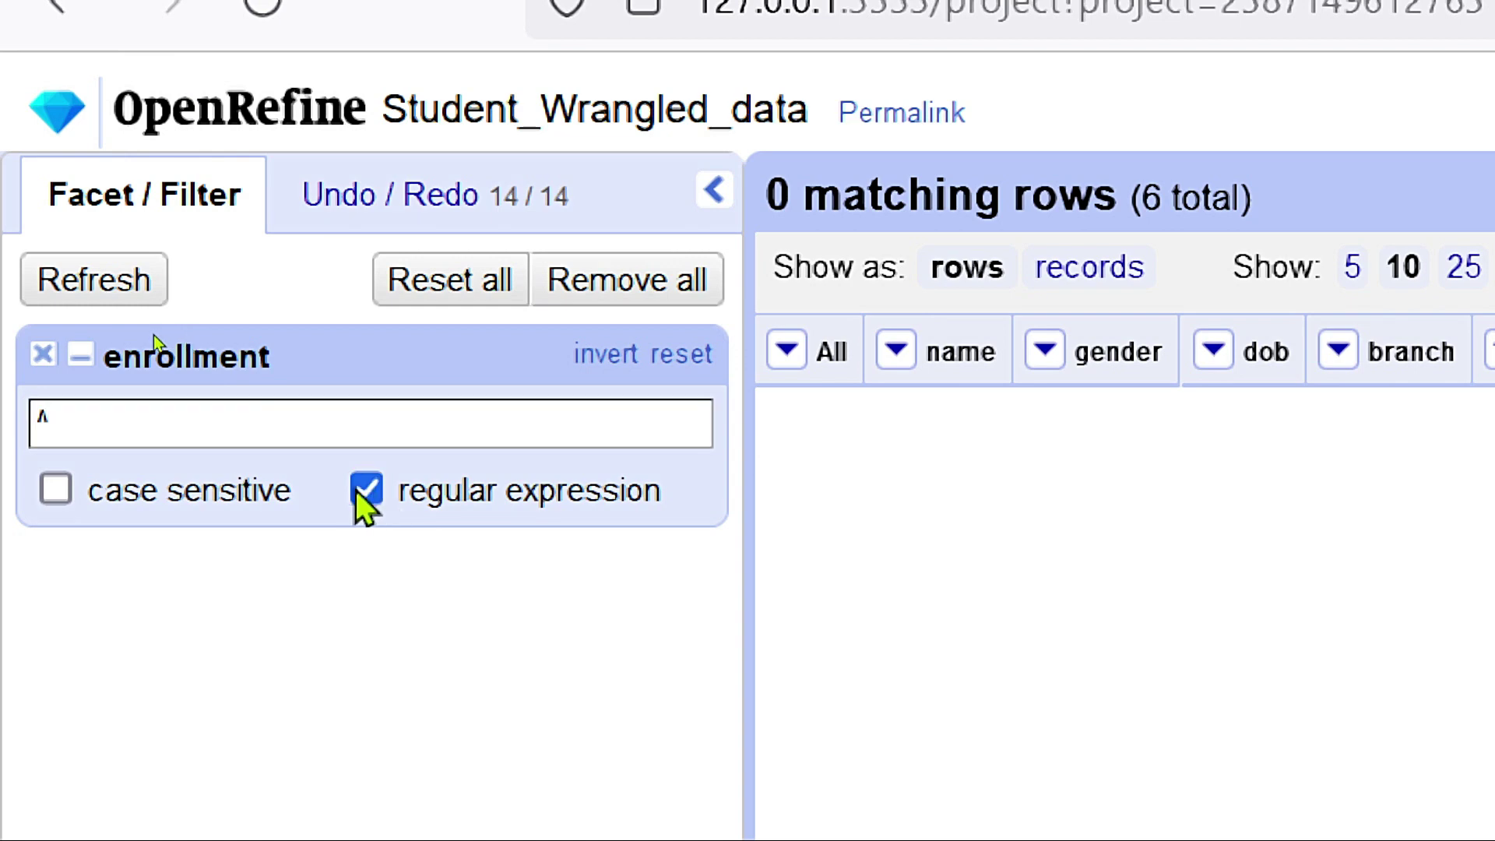
click(161, 438)
text([0)
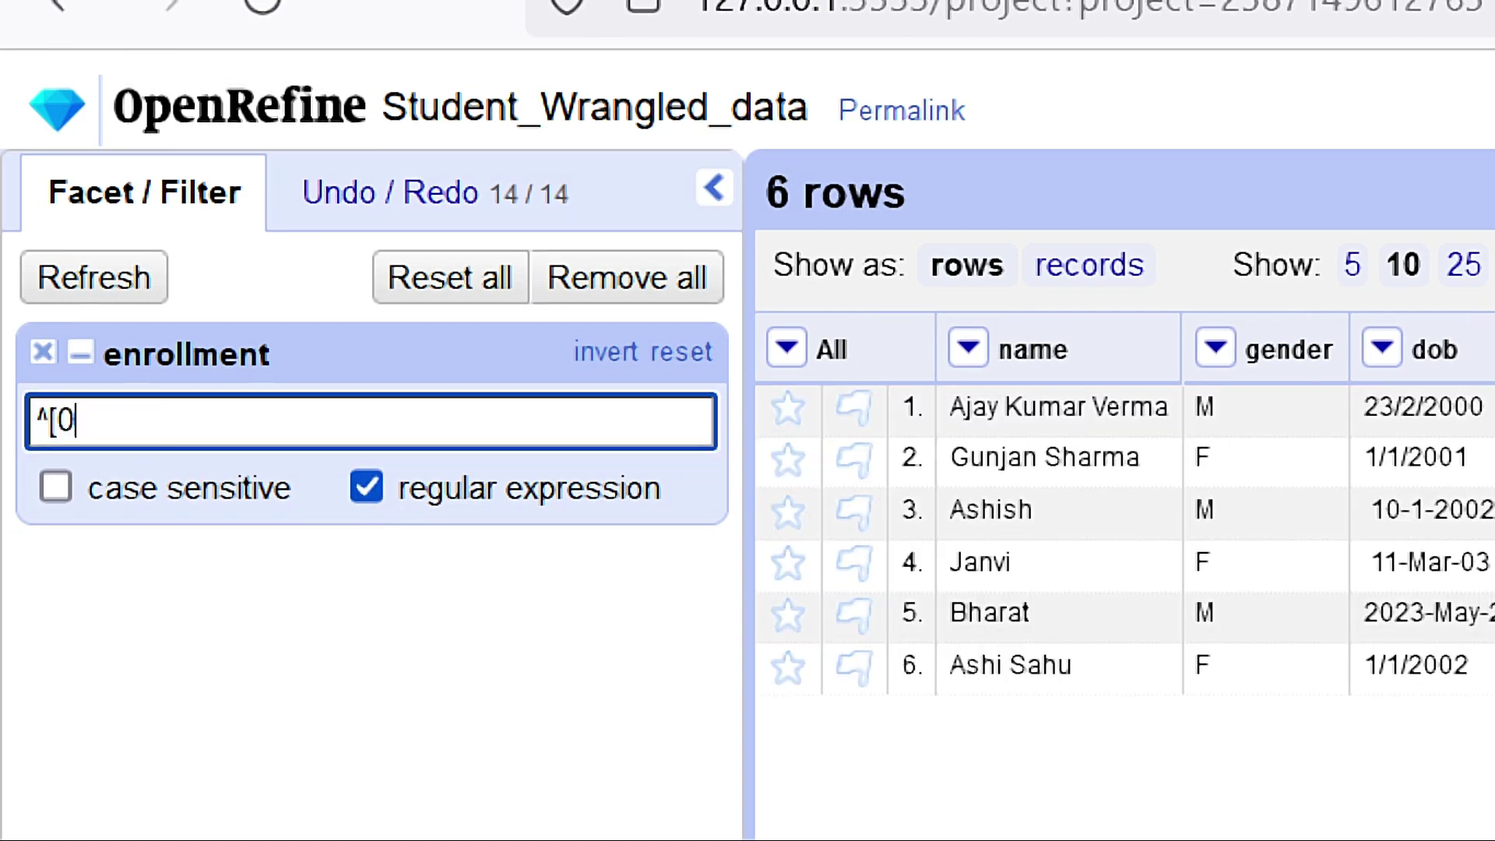
text(-9])
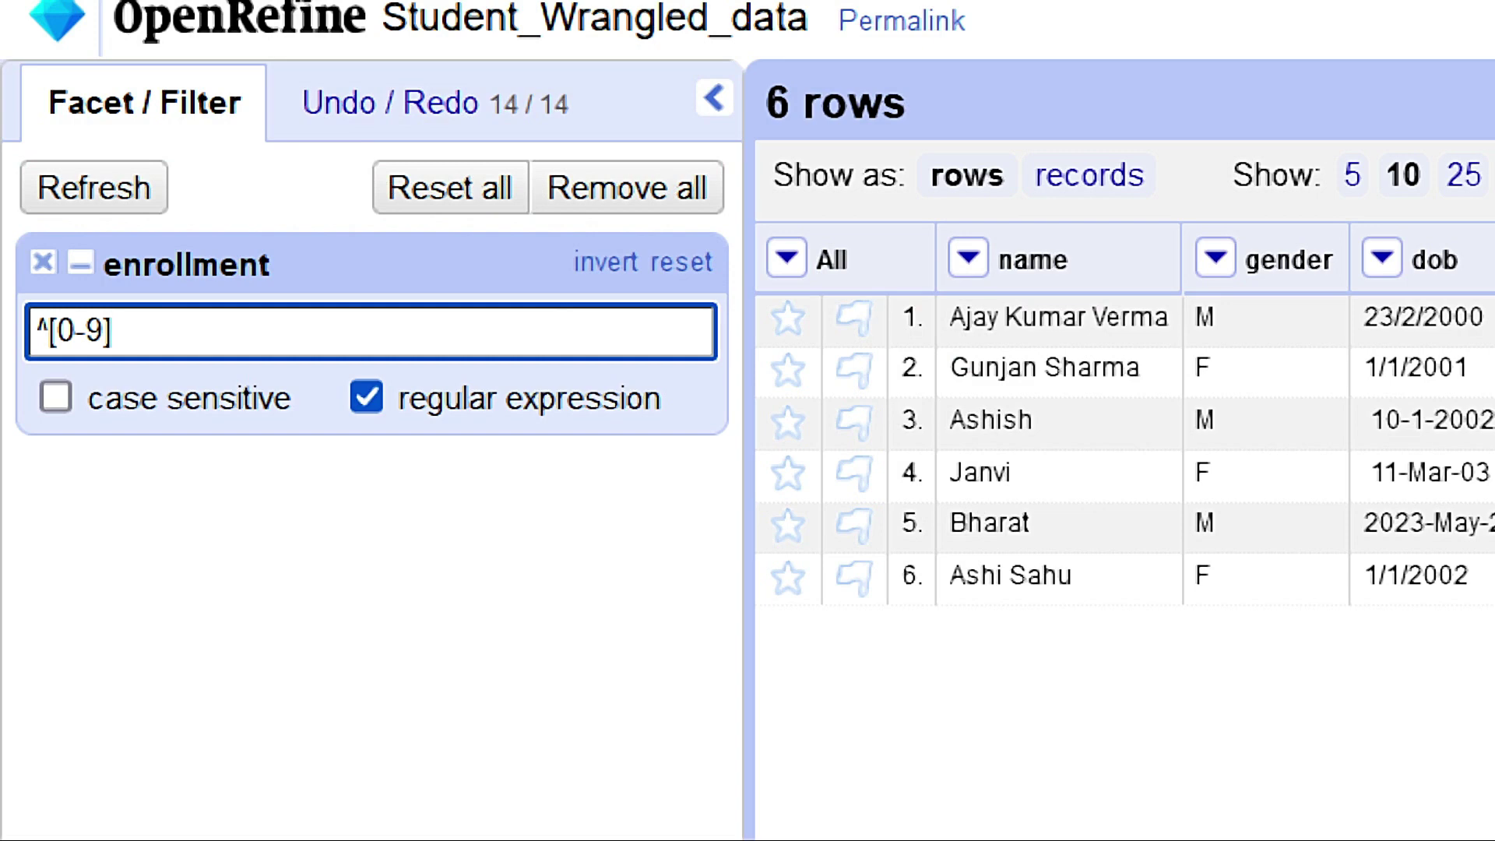
text({10})
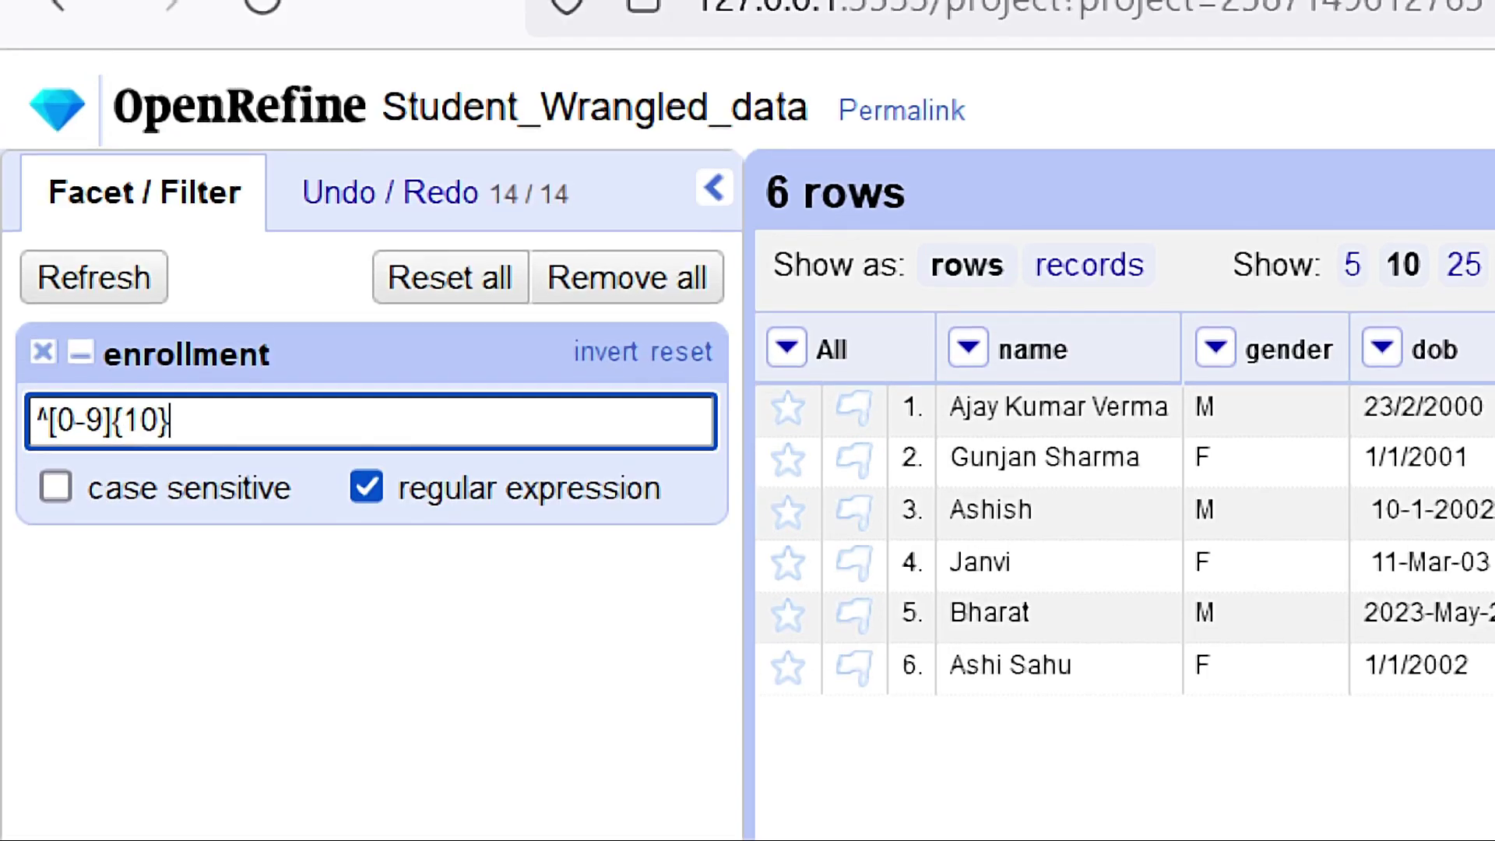
text($)
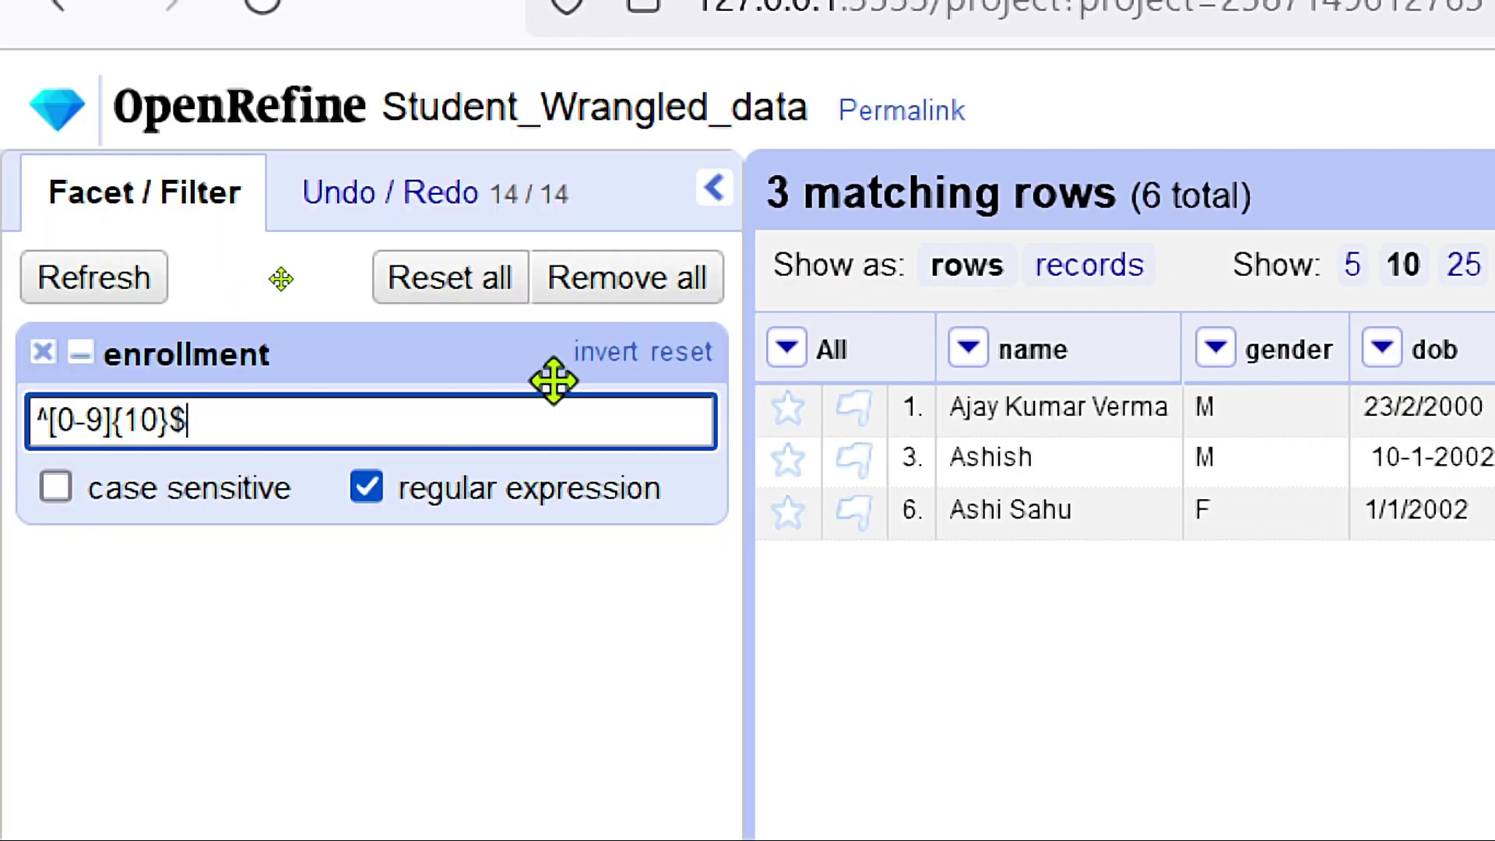
click(601, 355)
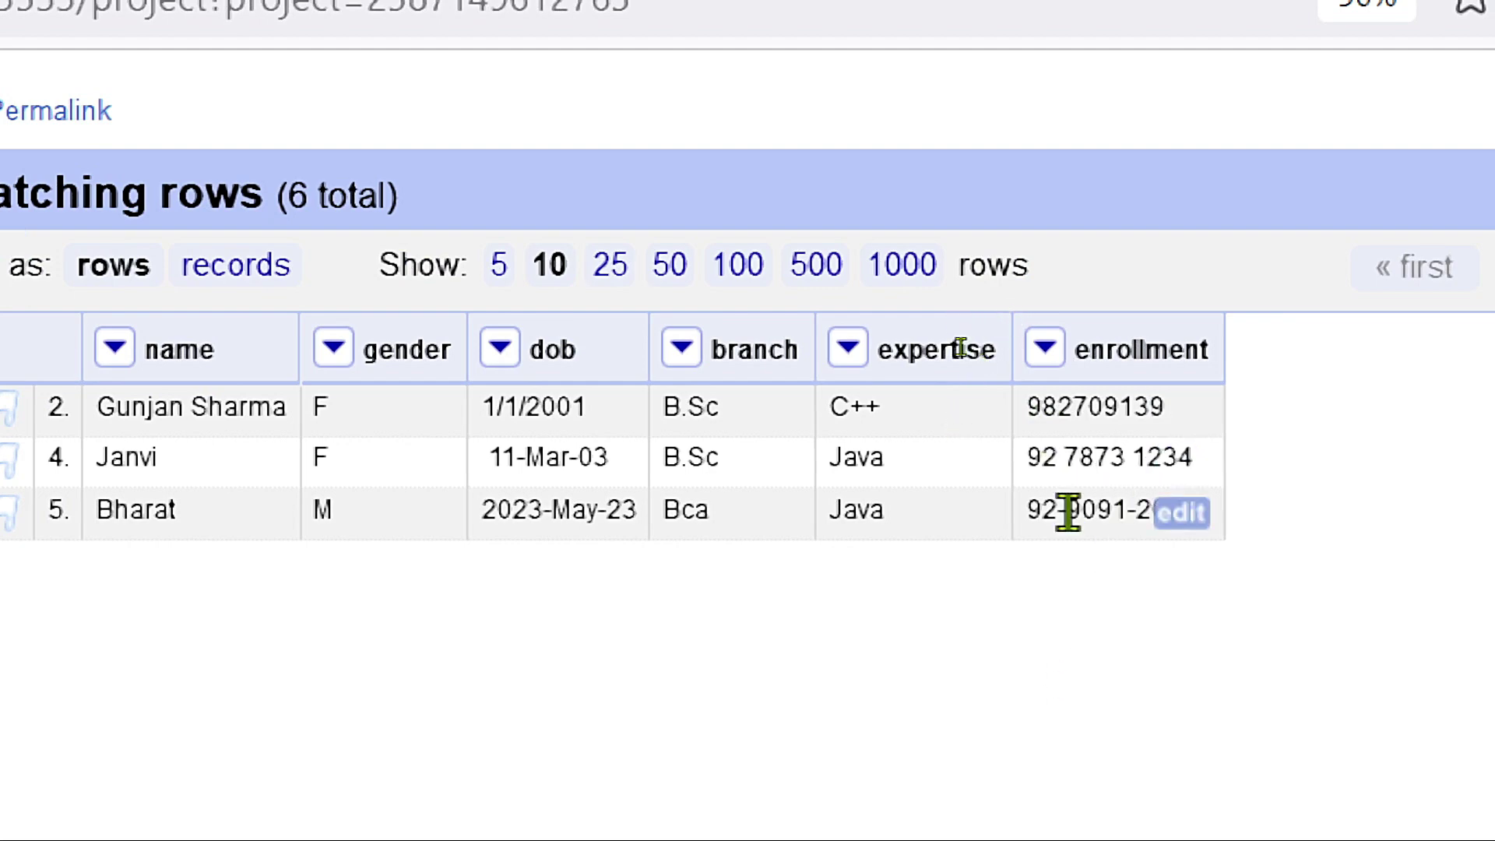
Remove both hyphens from the enrollment number in row 5 by editing that single cell.
click(1180, 514)
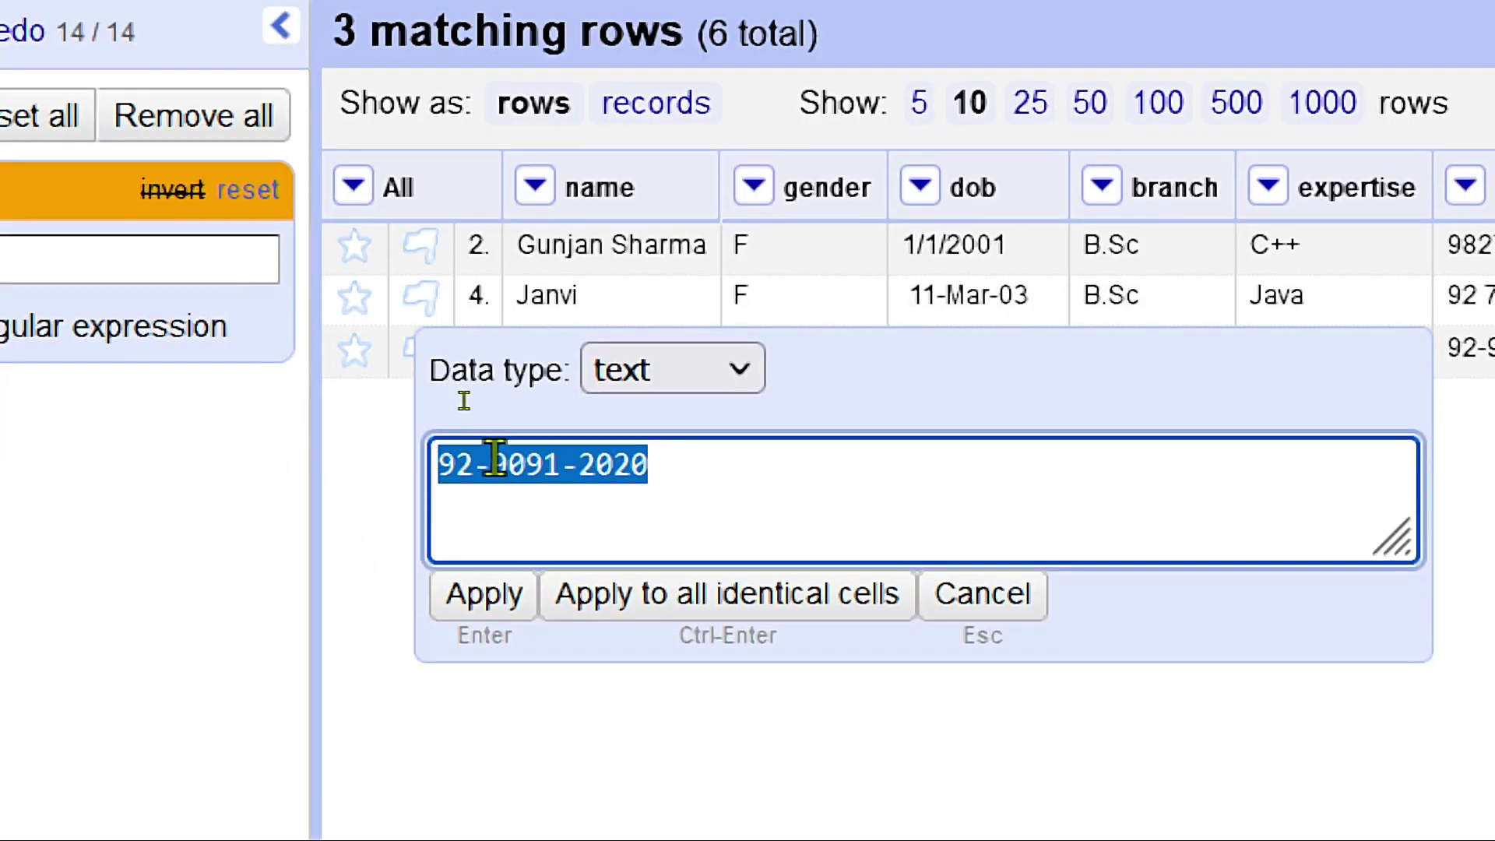
click(558, 510)
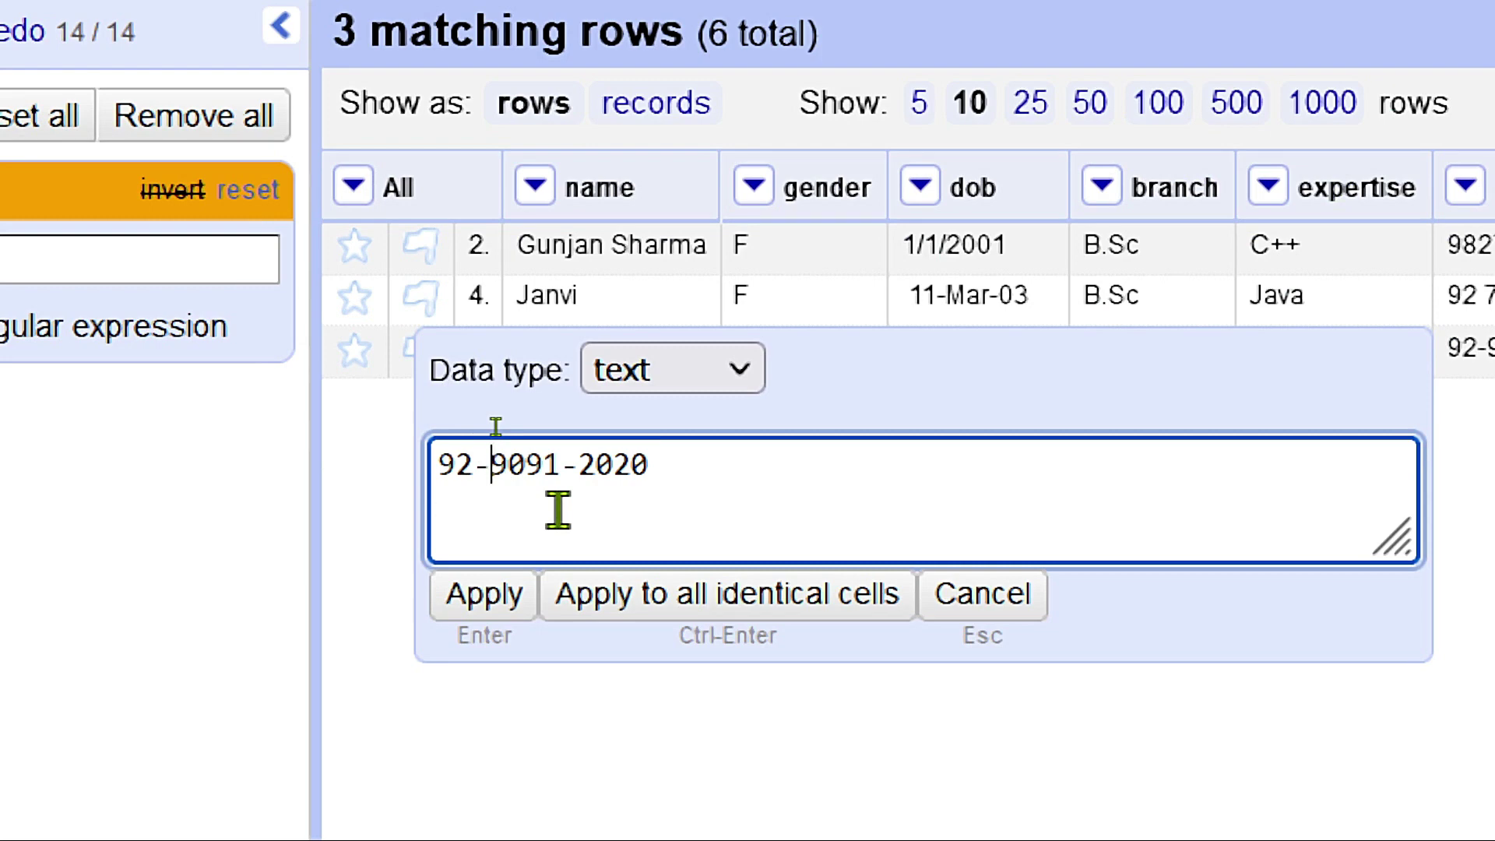
key(BackSpace)
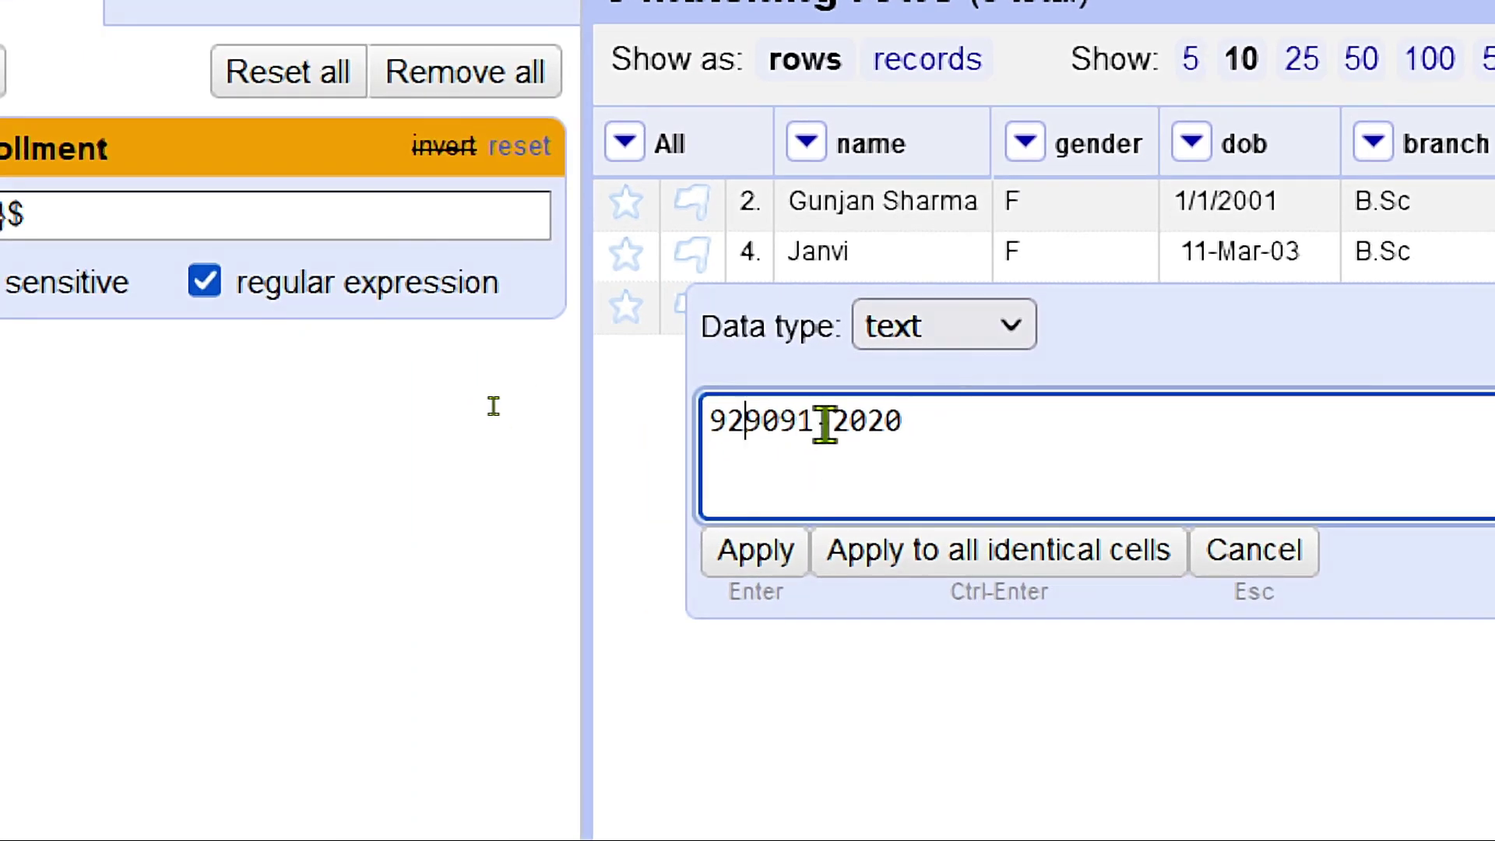
double_click(825, 427)
key(BackSpace)
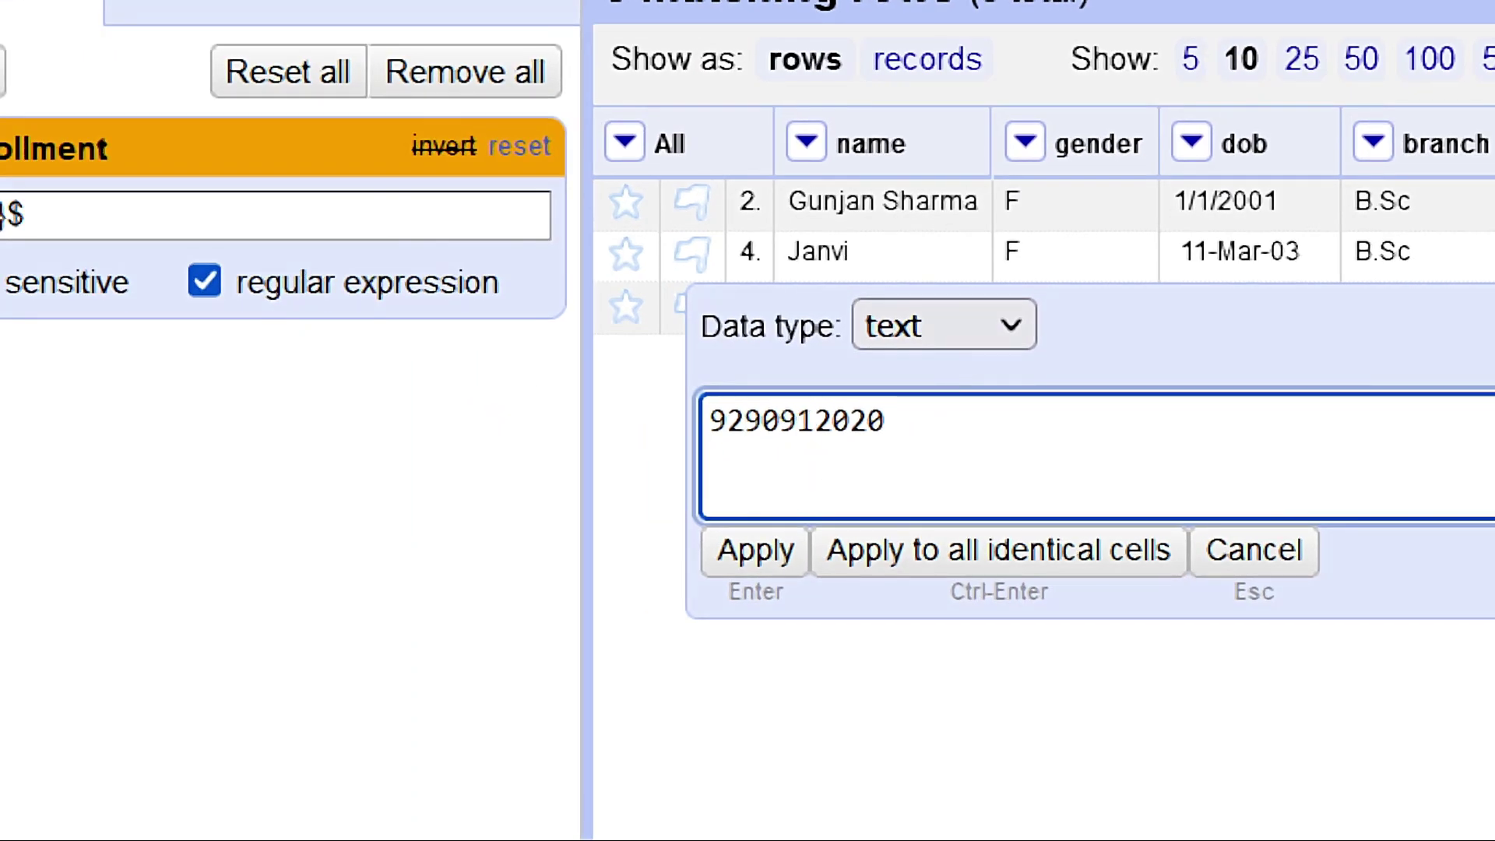
click(769, 572)
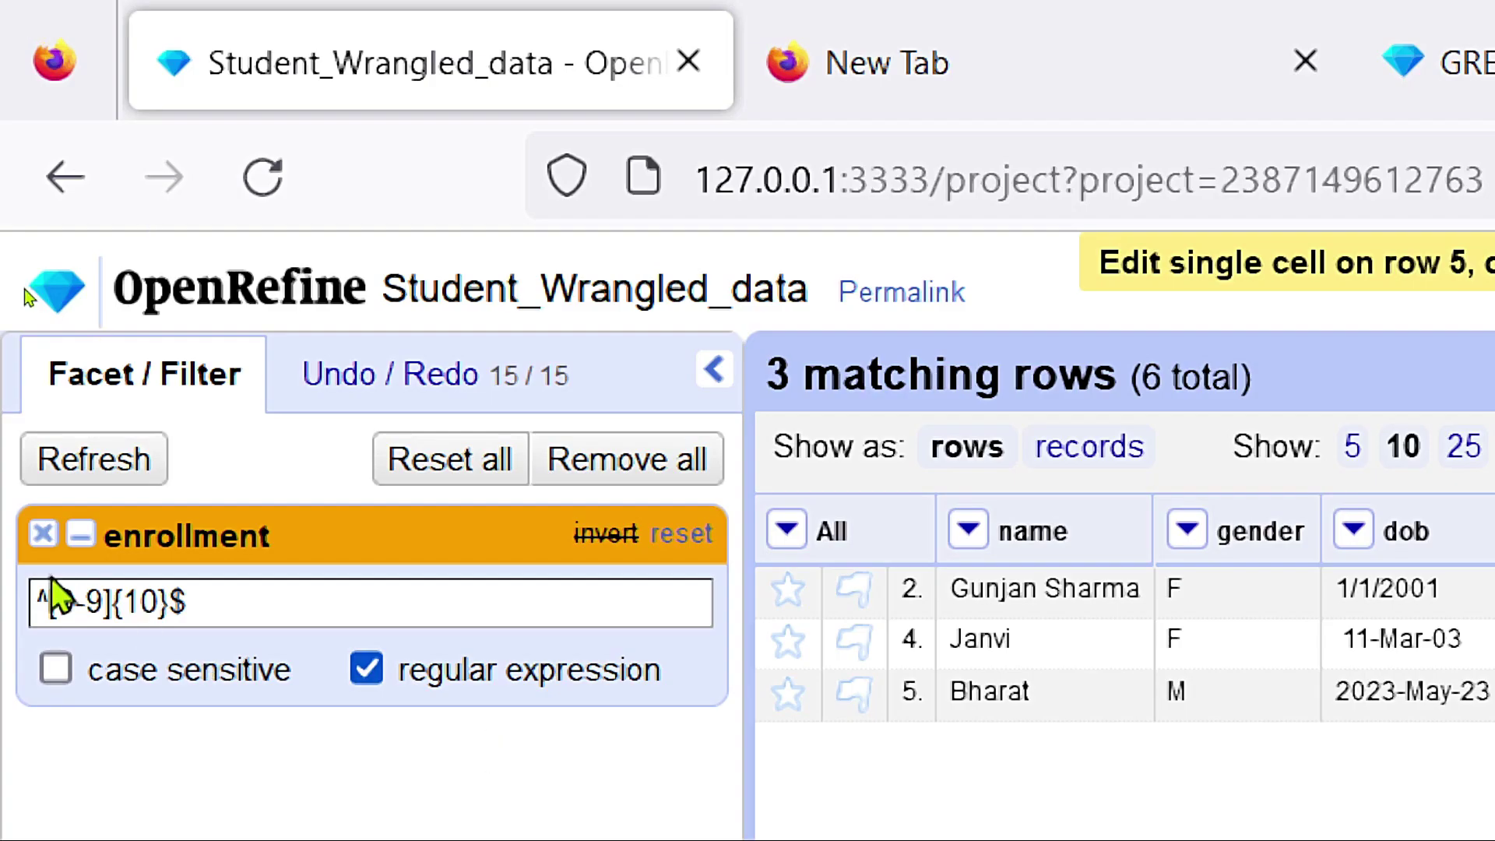
Remove the enrollment filter and undo the single-cell edit on row 5 by reverting the project history to step 14.
click(43, 534)
click(343, 372)
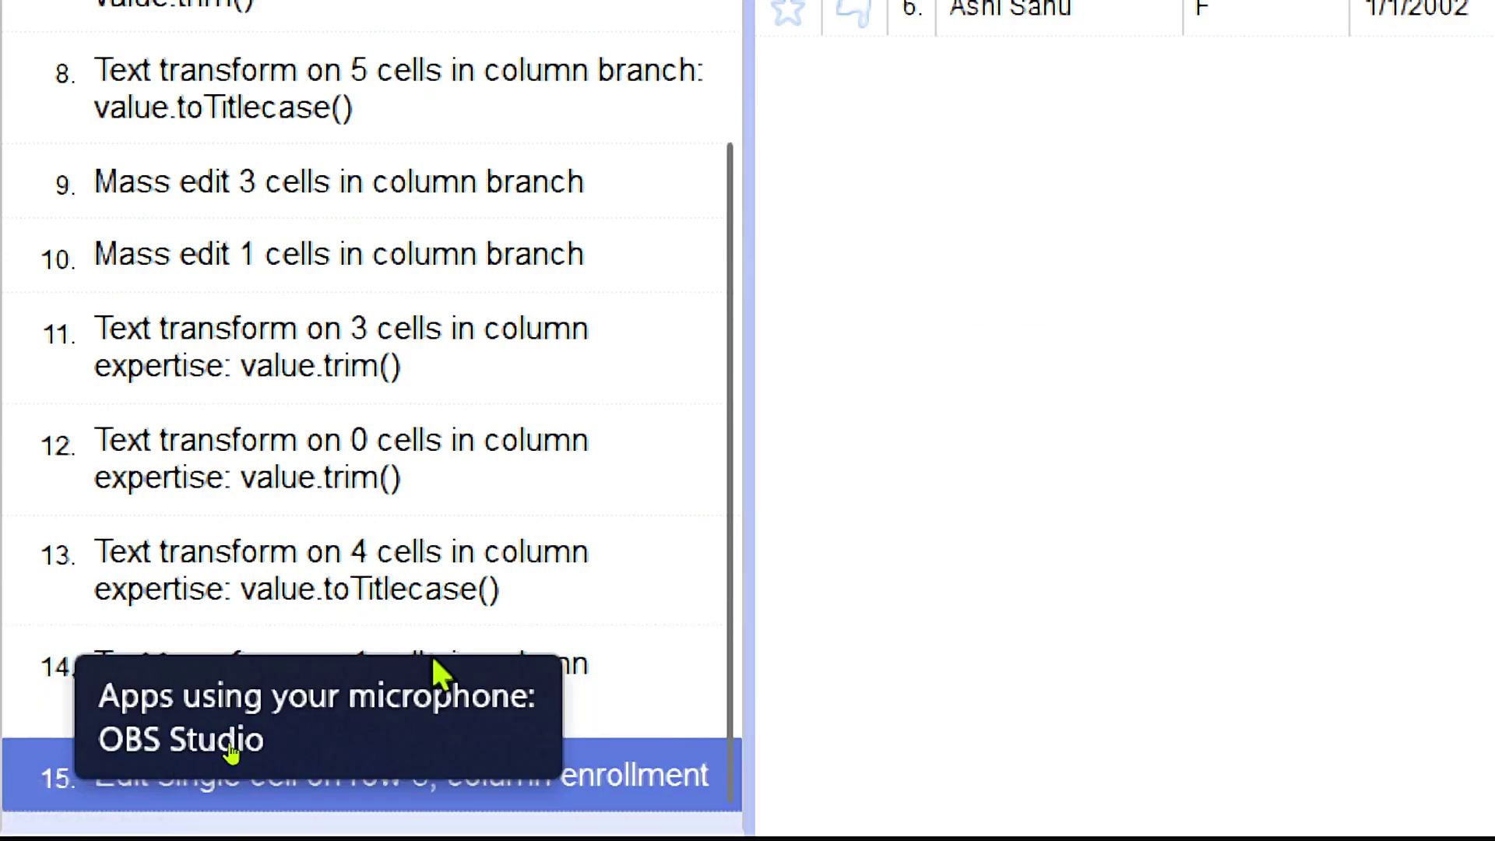
double_click(405, 664)
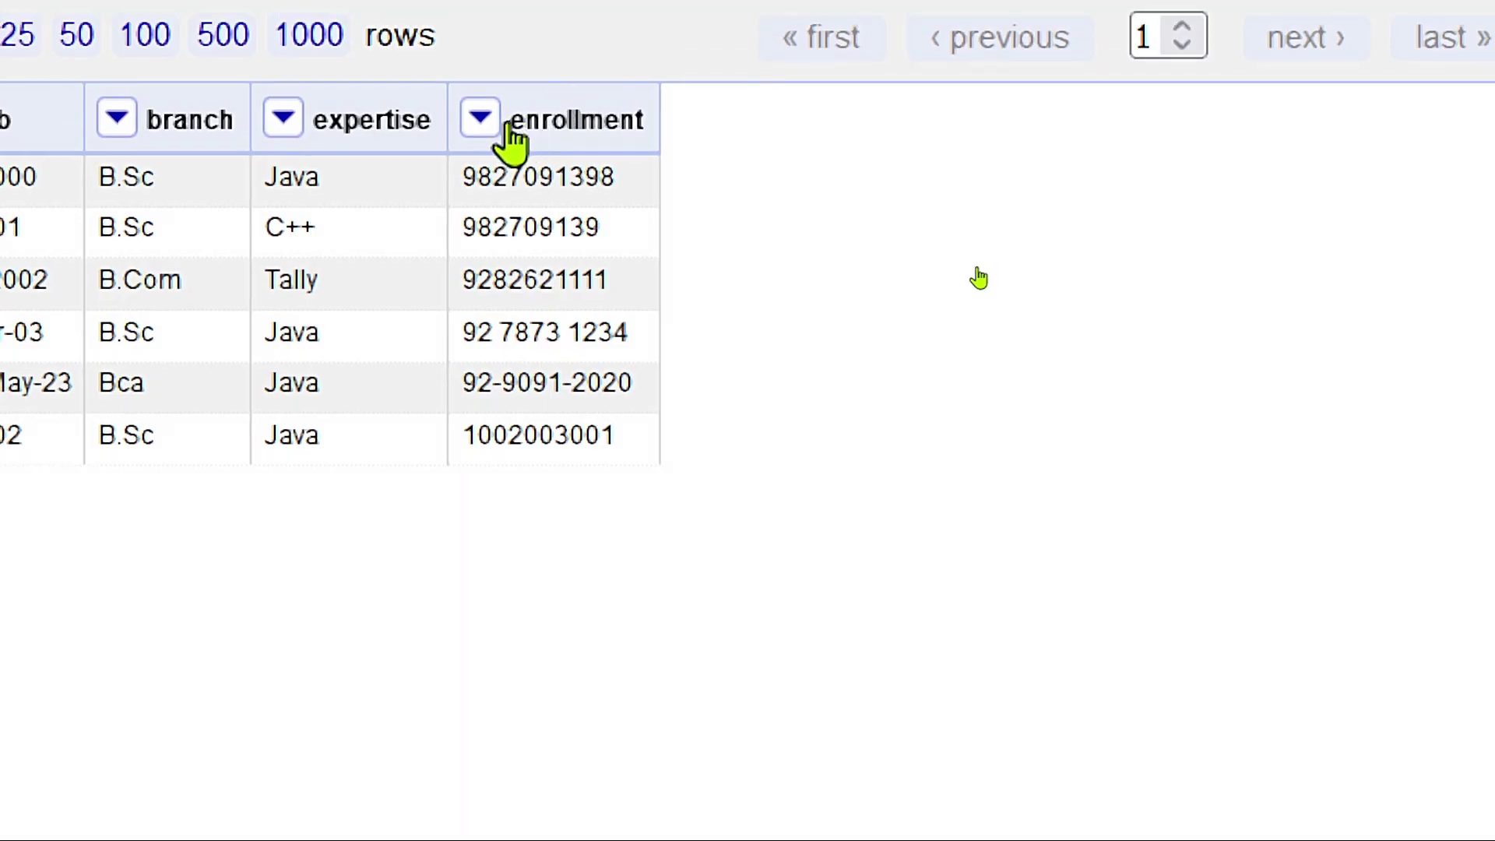
Transform the enrollment column with the GREL expression value.replace('-','') to strip the hyphens.
click(480, 118)
mouse_move(572, 319)
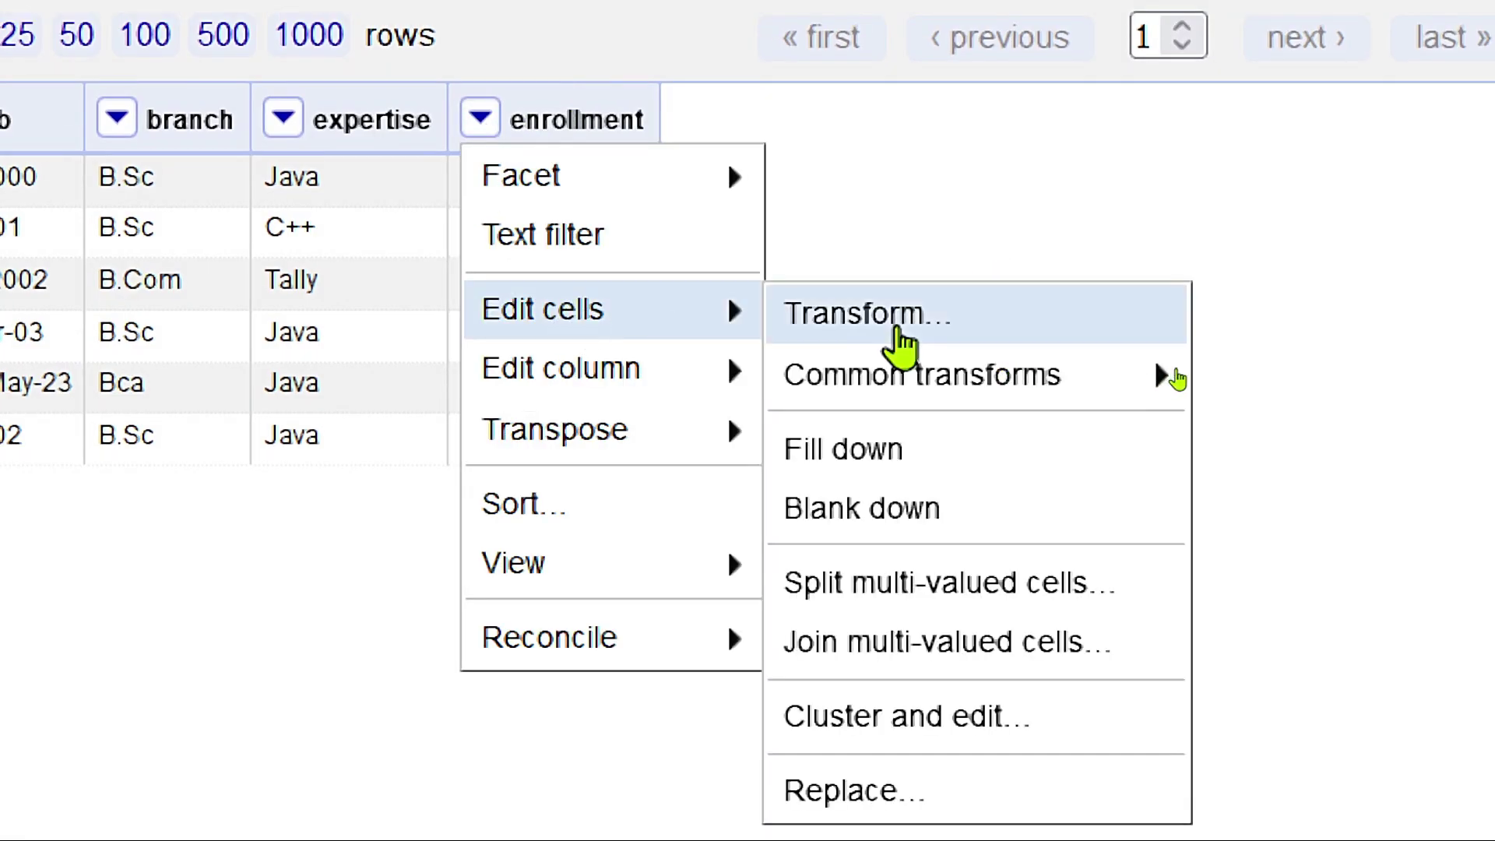
click(895, 319)
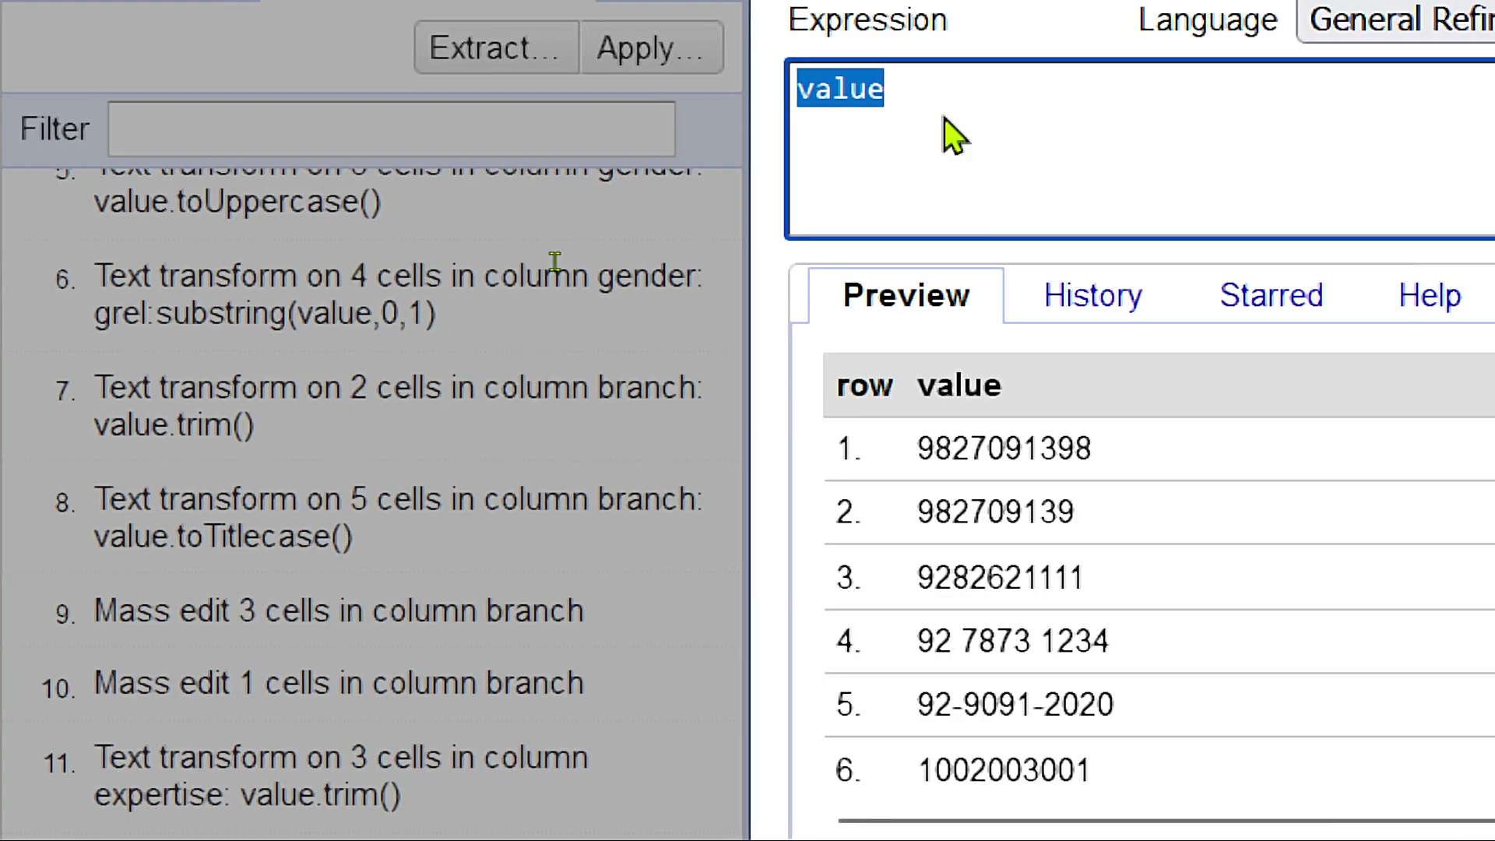
text(value.replace()
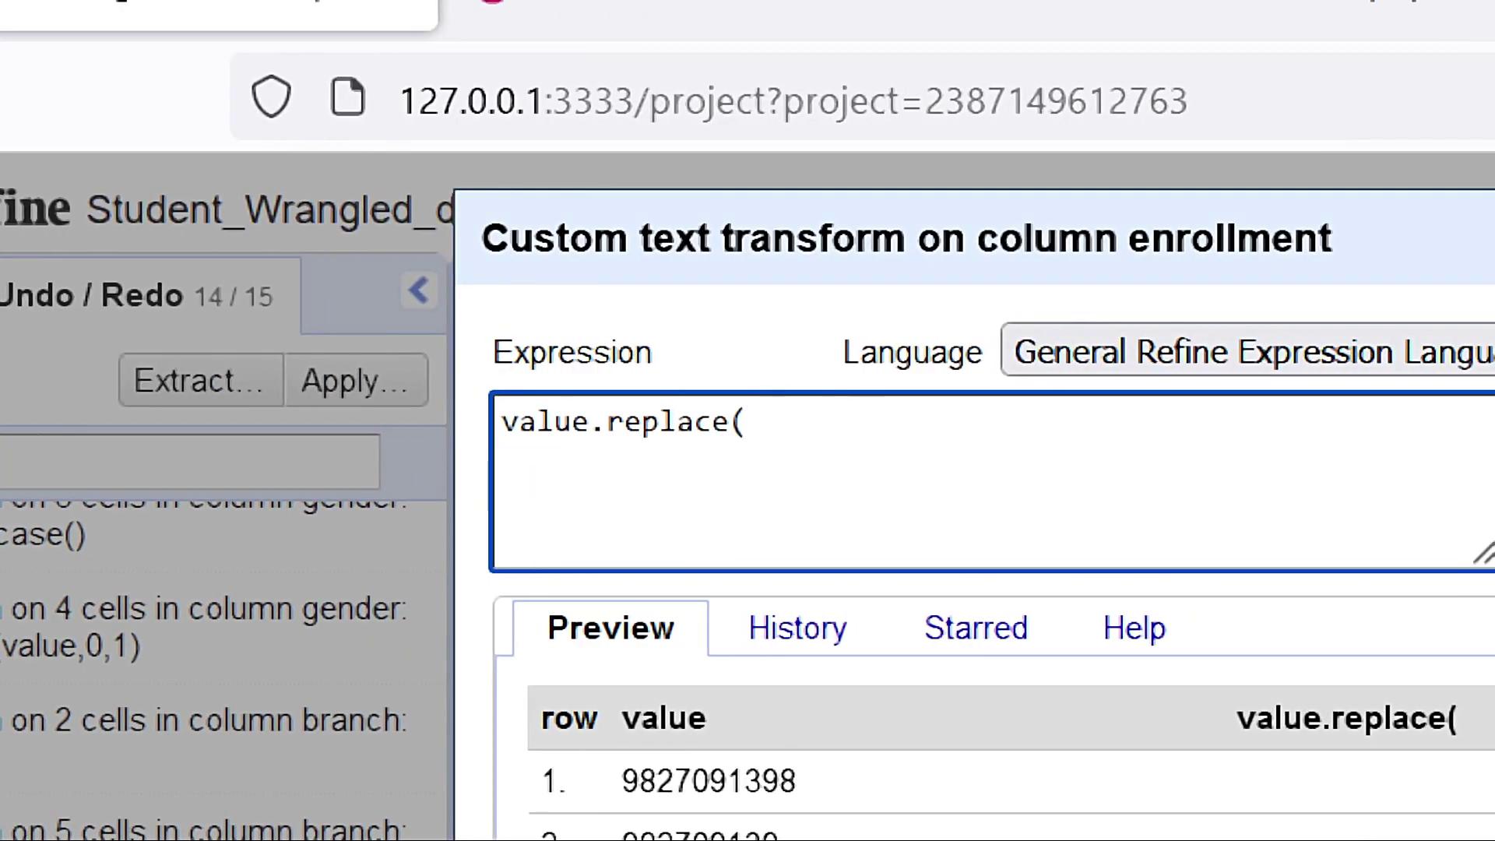
text('-',''))
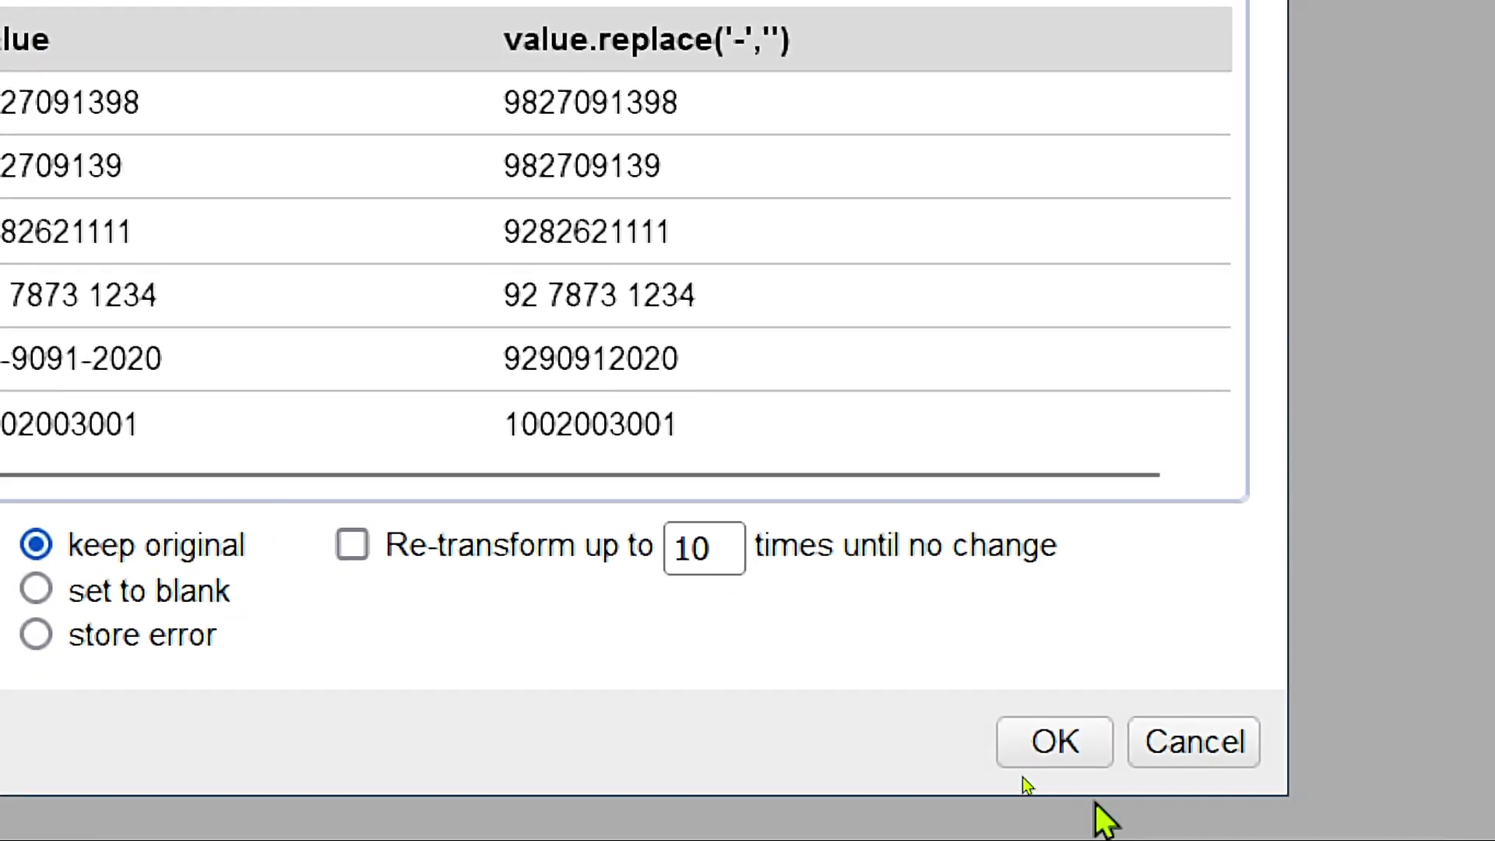
click(1285, 794)
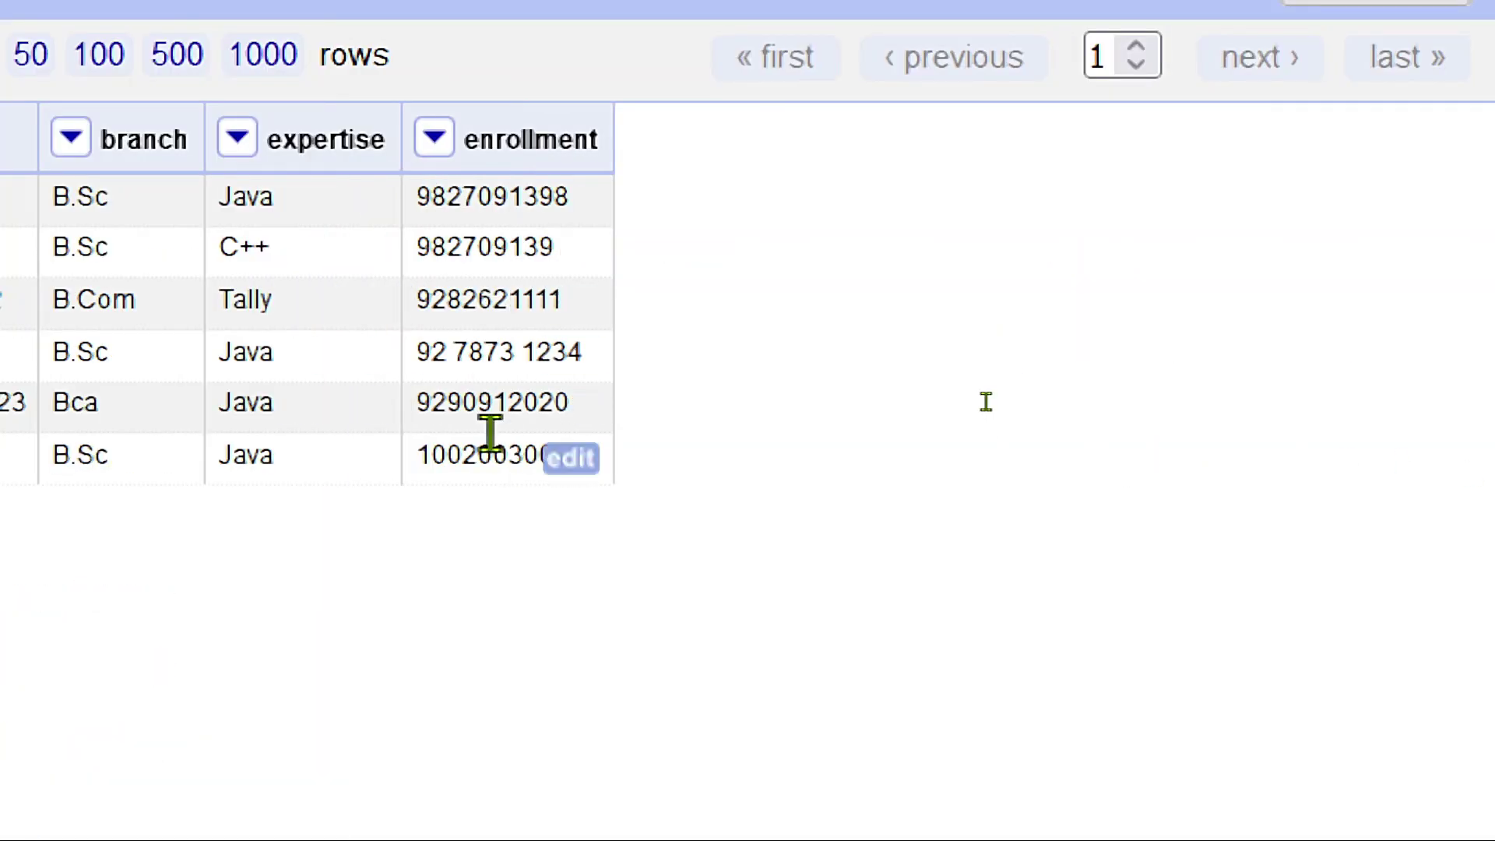
Apply the GREL expression value.replace(' ','') to the enrollment column to remove the inner spaces.
click(435, 138)
mouse_move(500, 331)
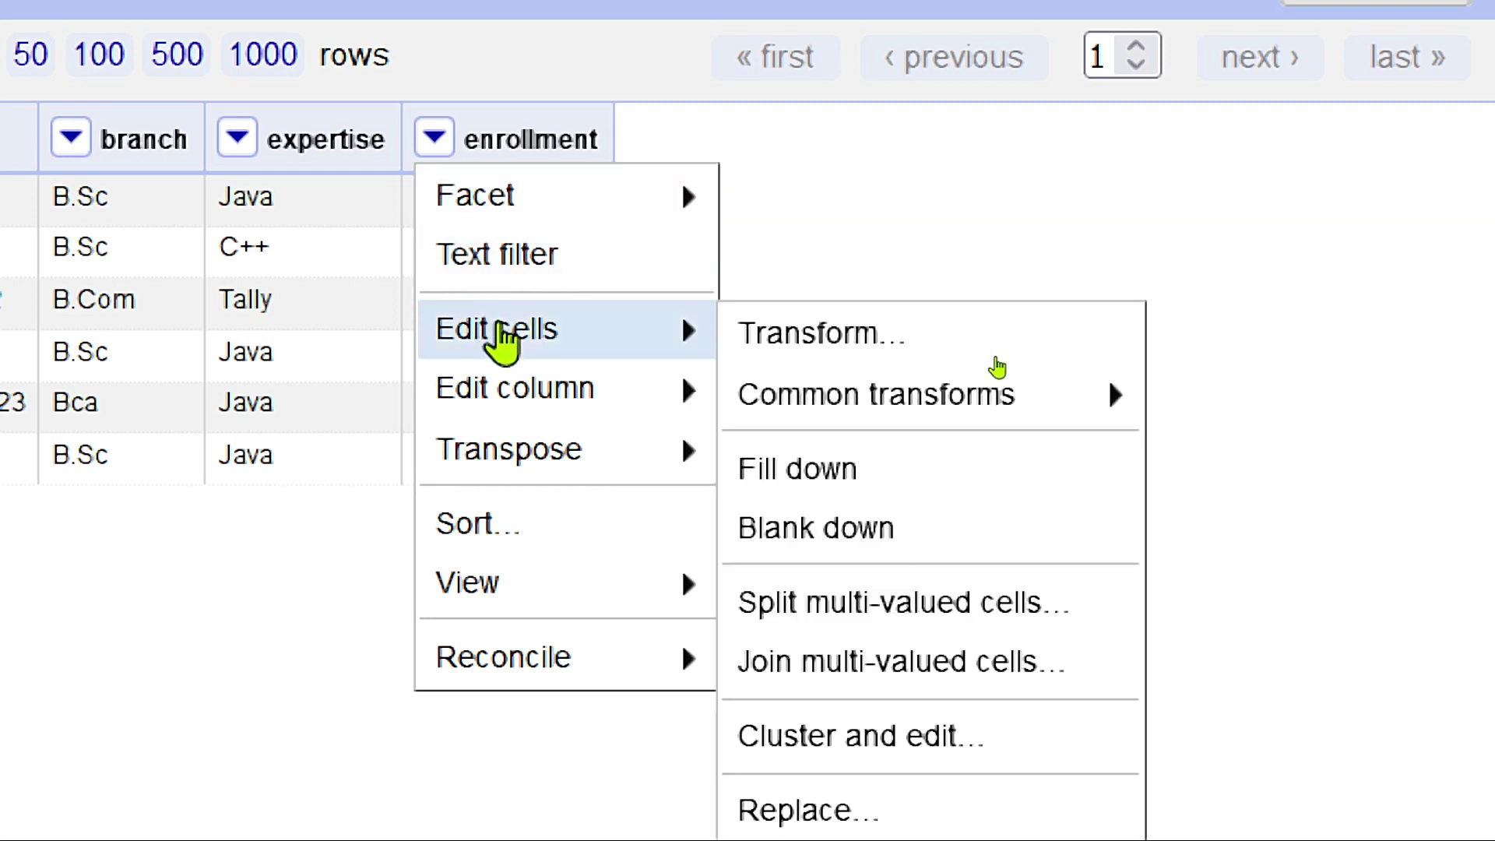
click(866, 331)
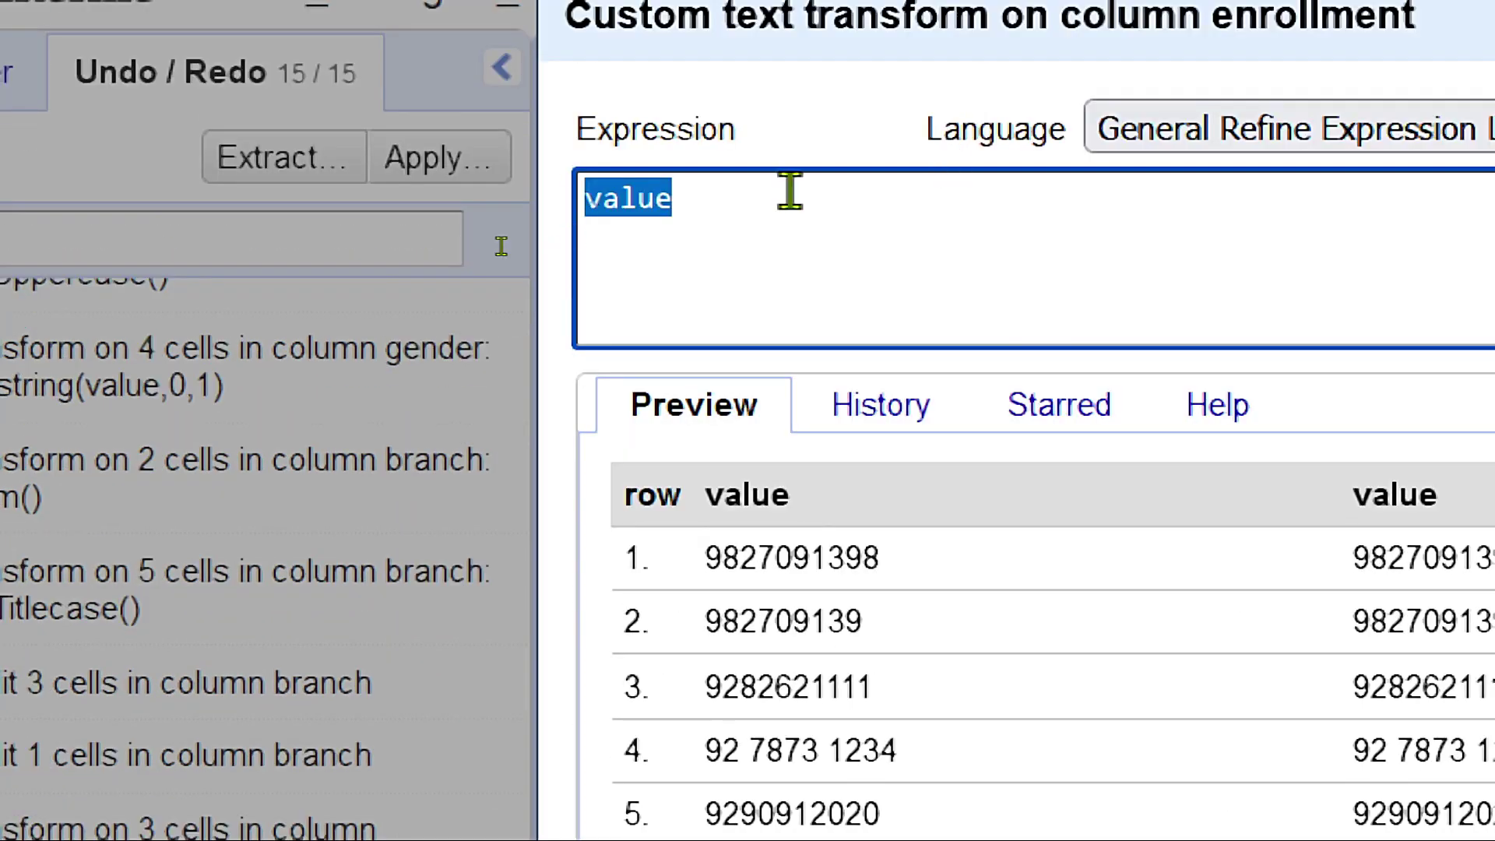
click(789, 191)
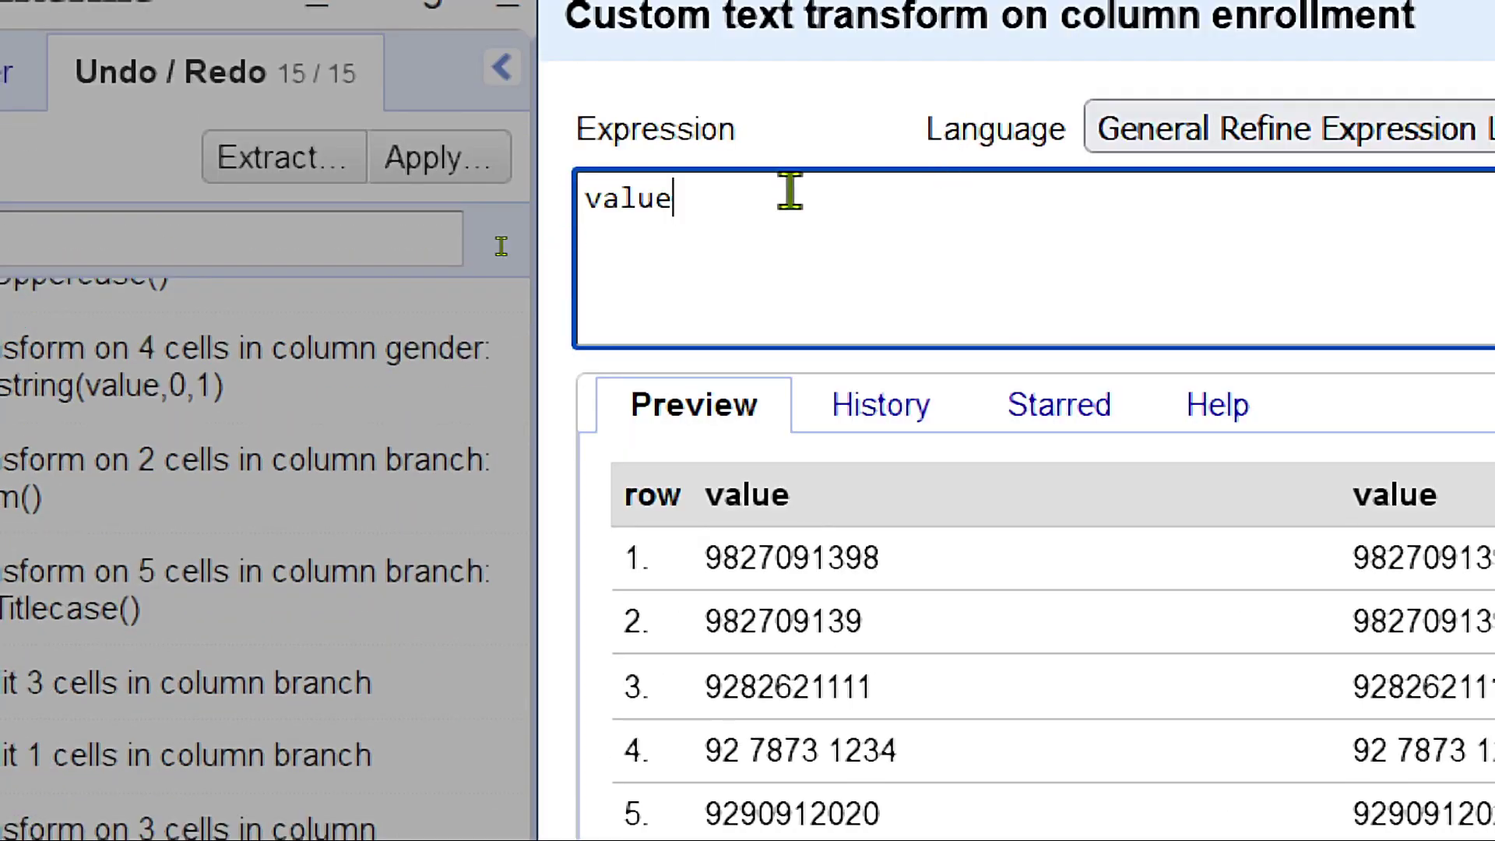
text(.replace()
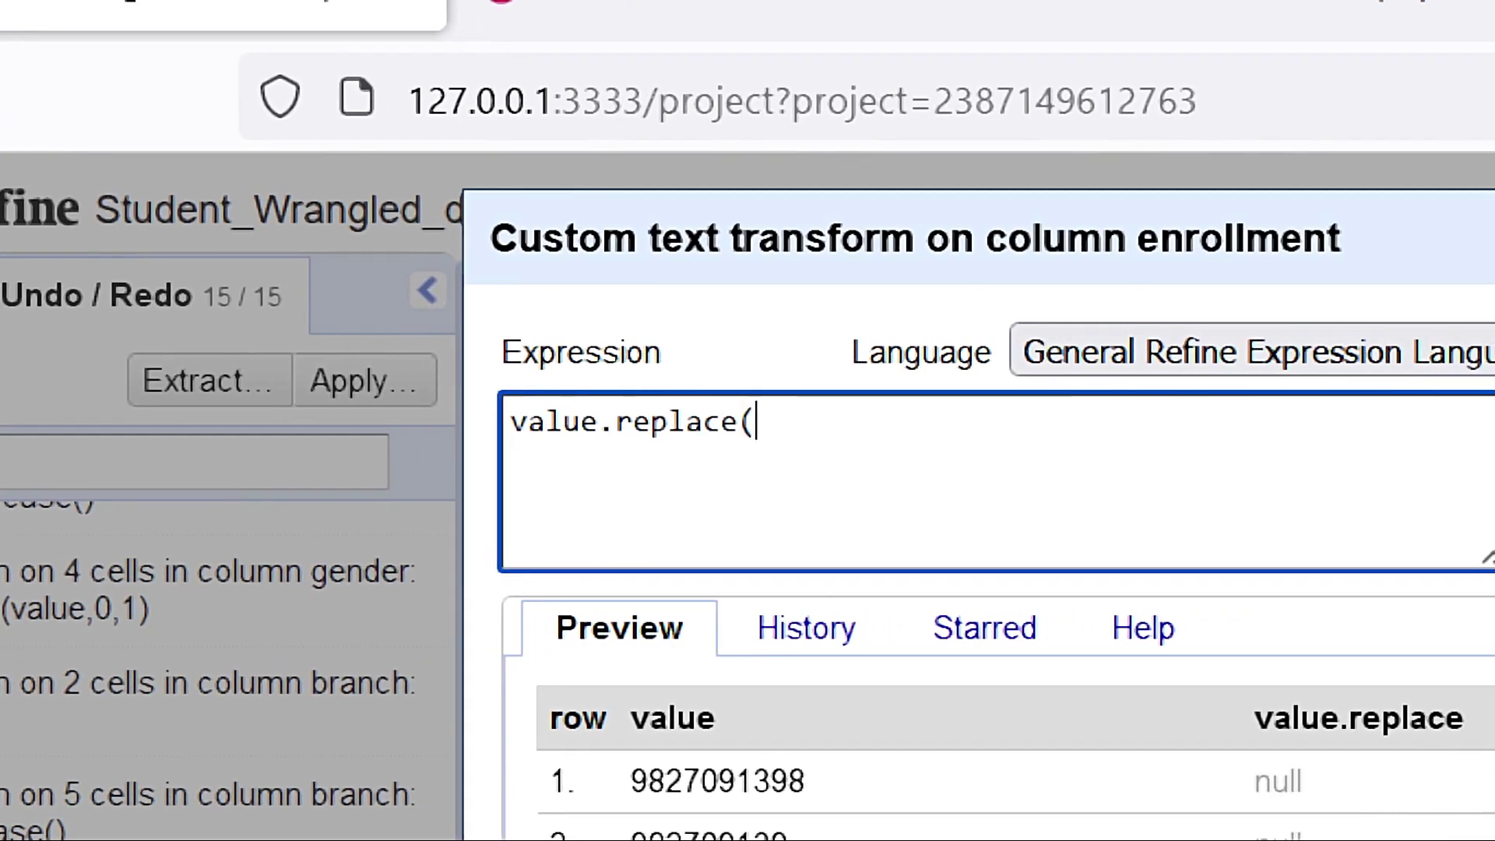
text(' ',)
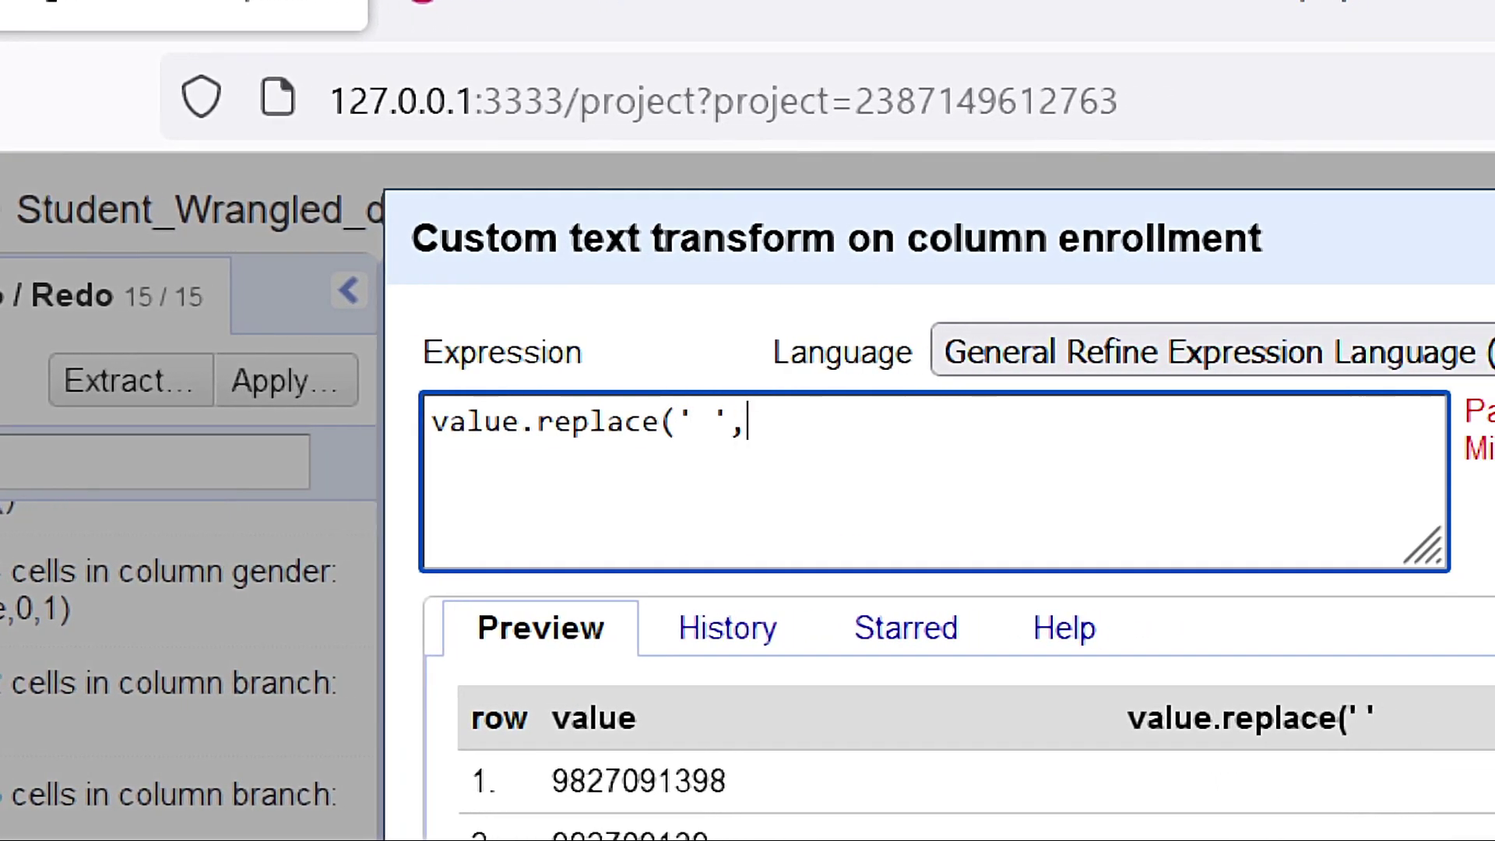
text('')
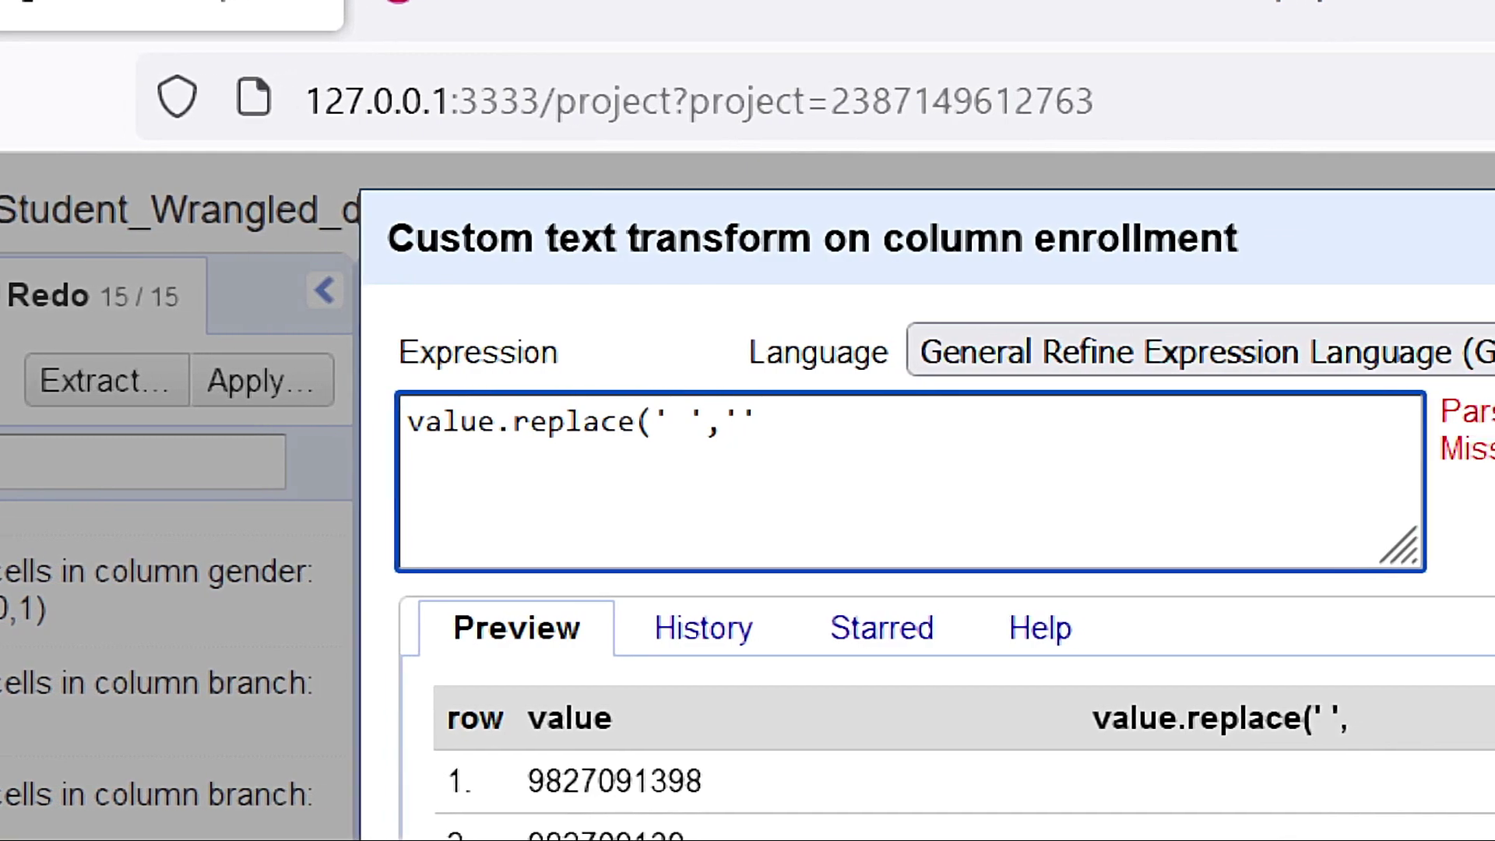
text())
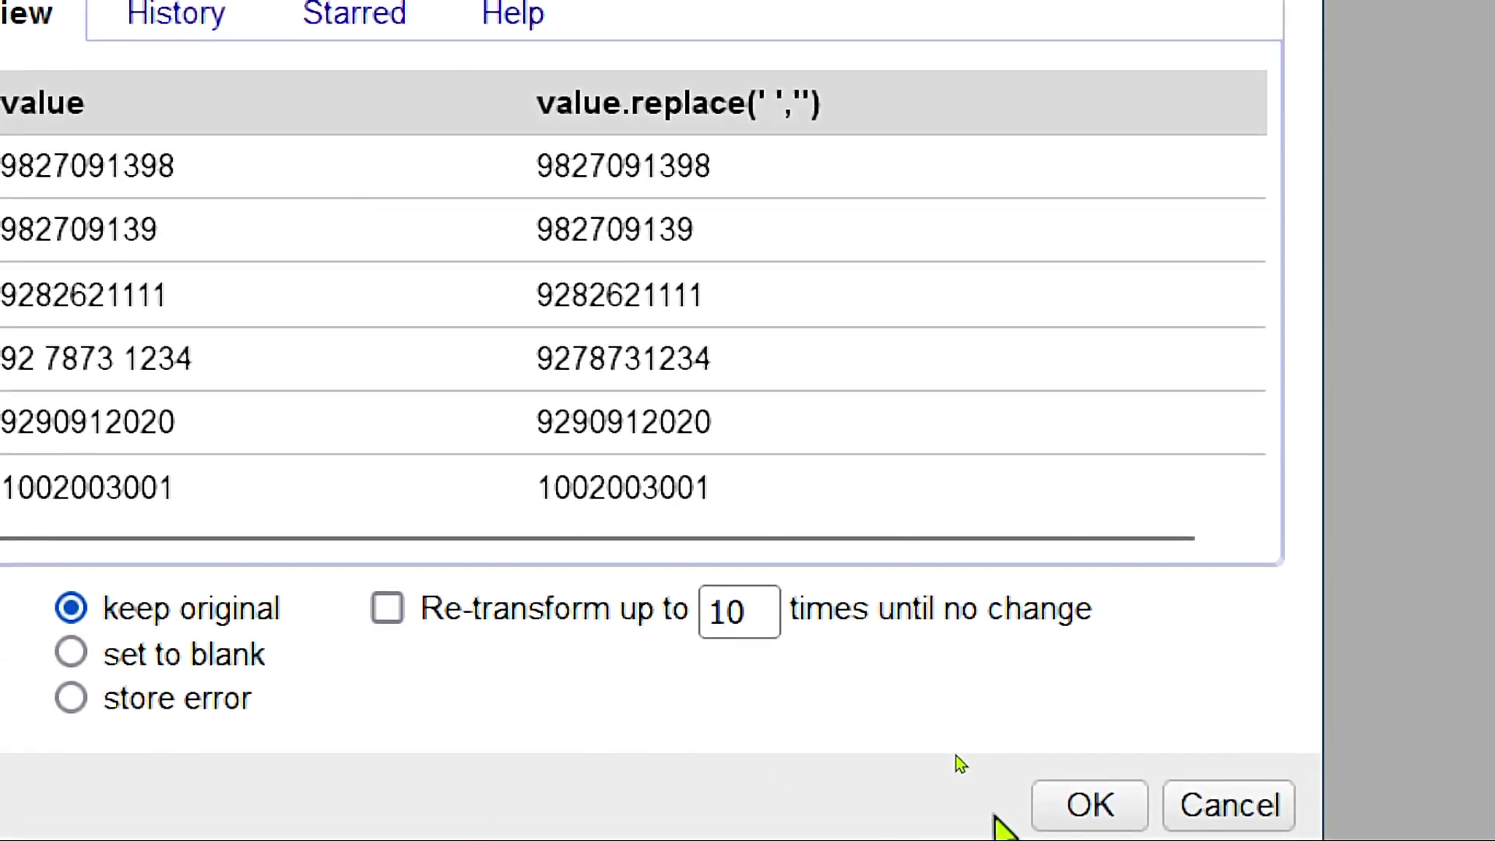
click(1087, 806)
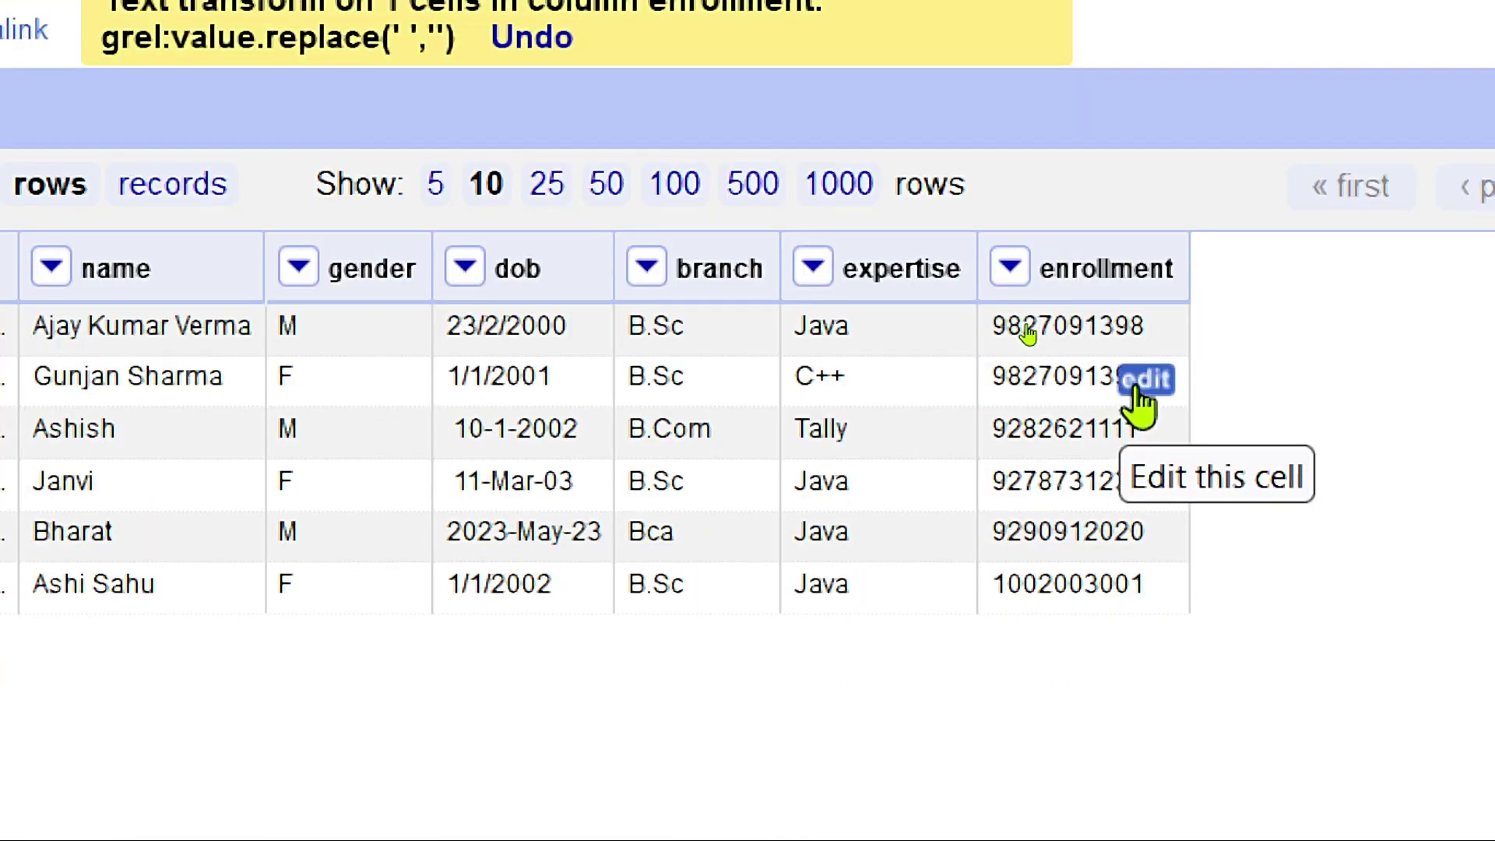
Append a 0 to the nine-digit enrollment number in row 2 and apply it to that cell only.
click(1146, 380)
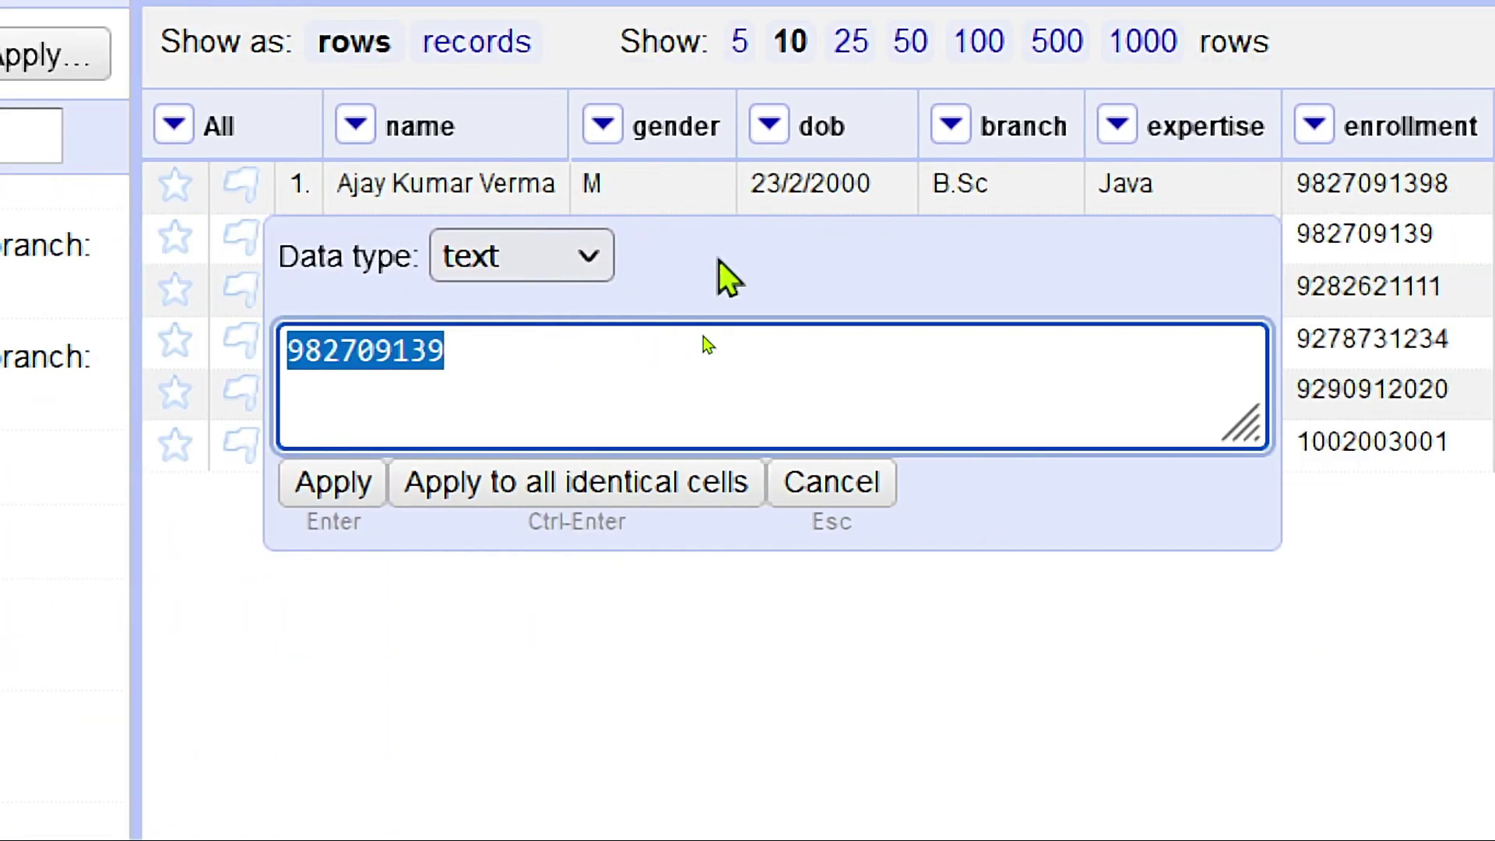
drag(801, 259, 768, 356)
click(538, 359)
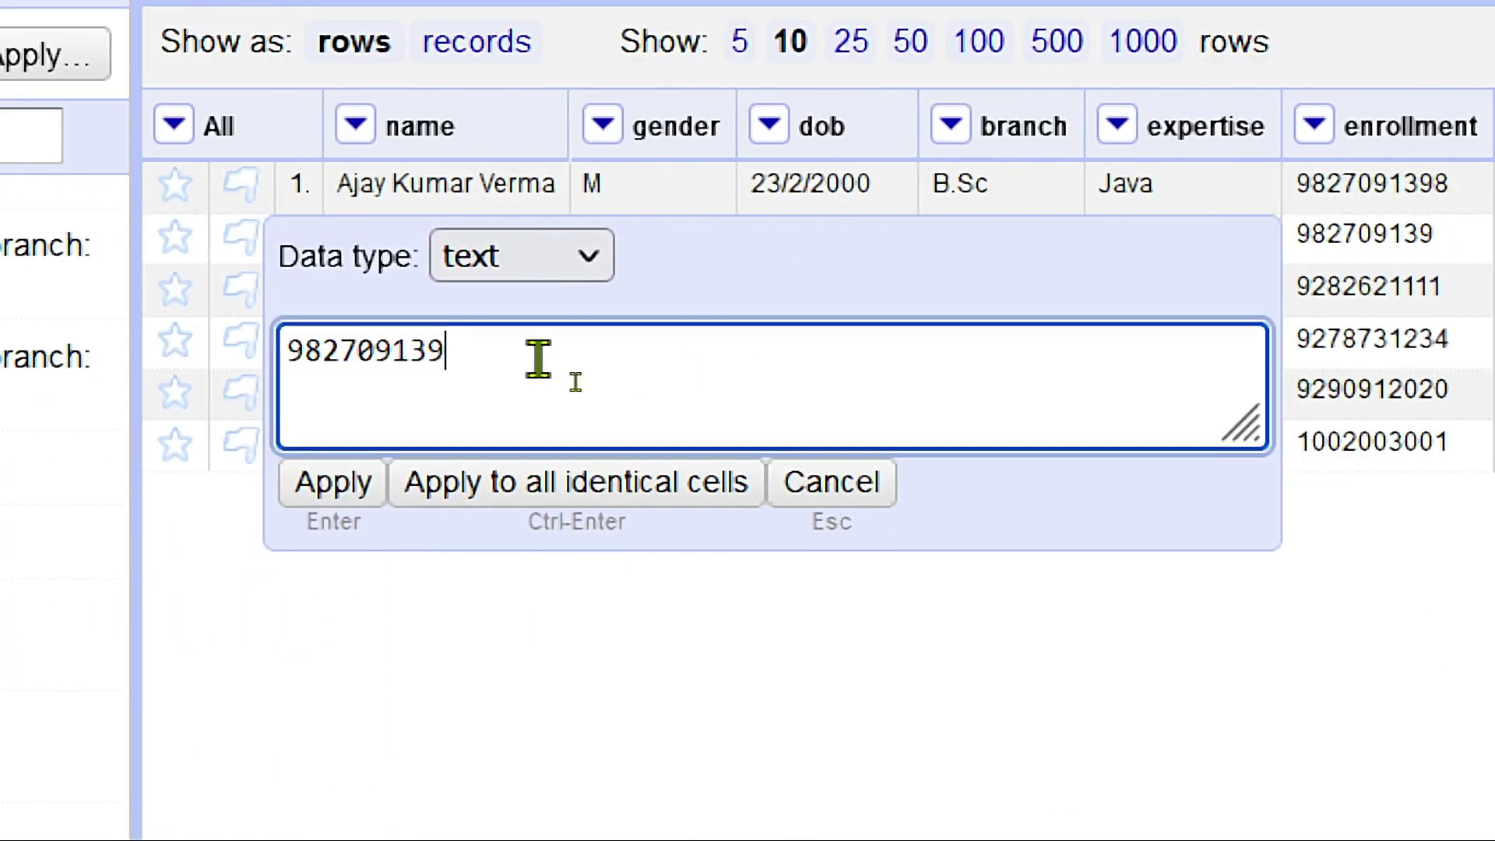
text(0)
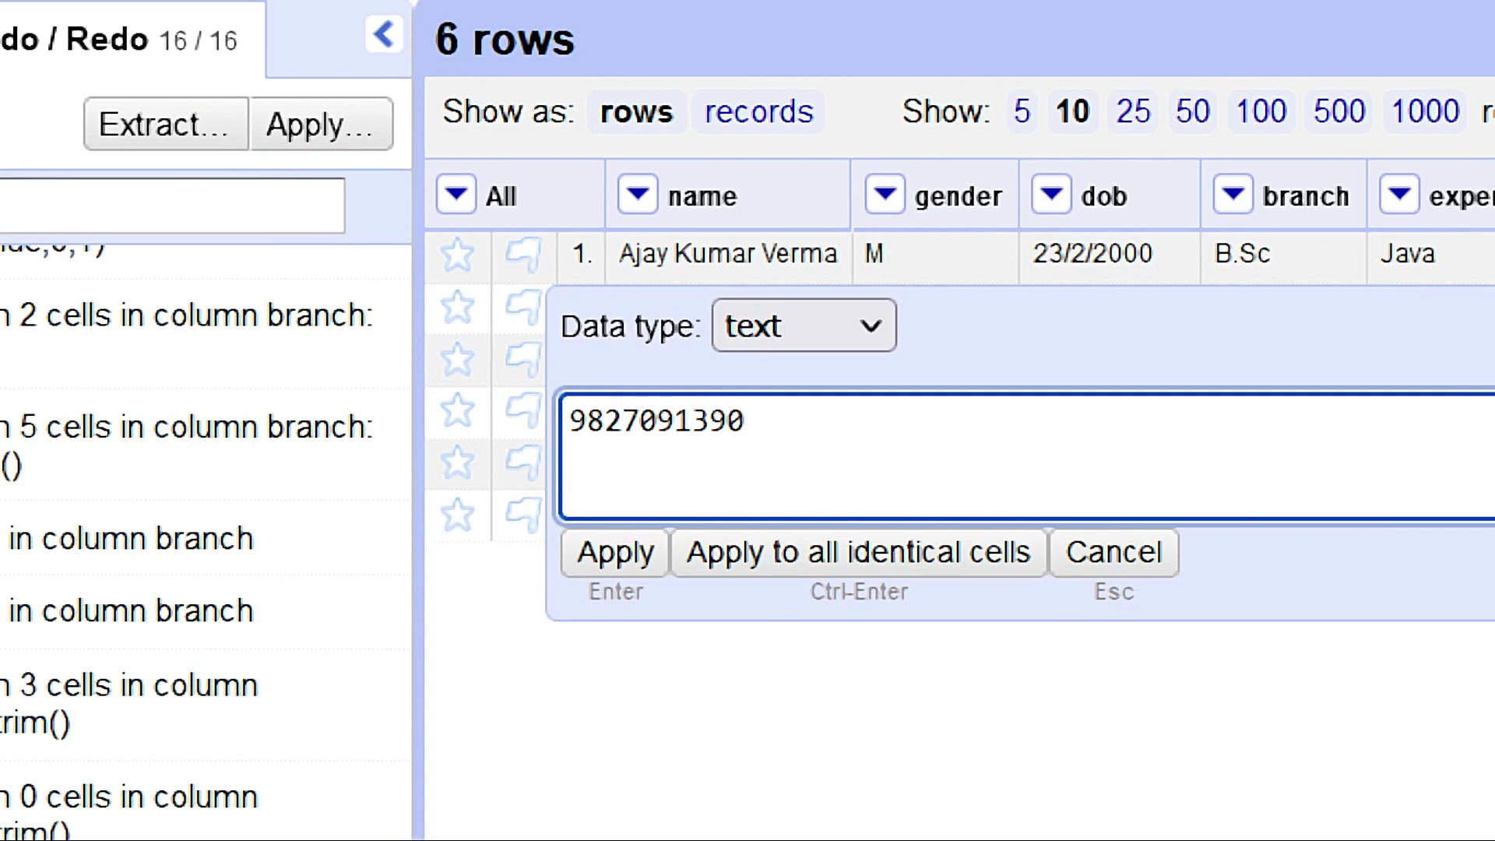
click(615, 552)
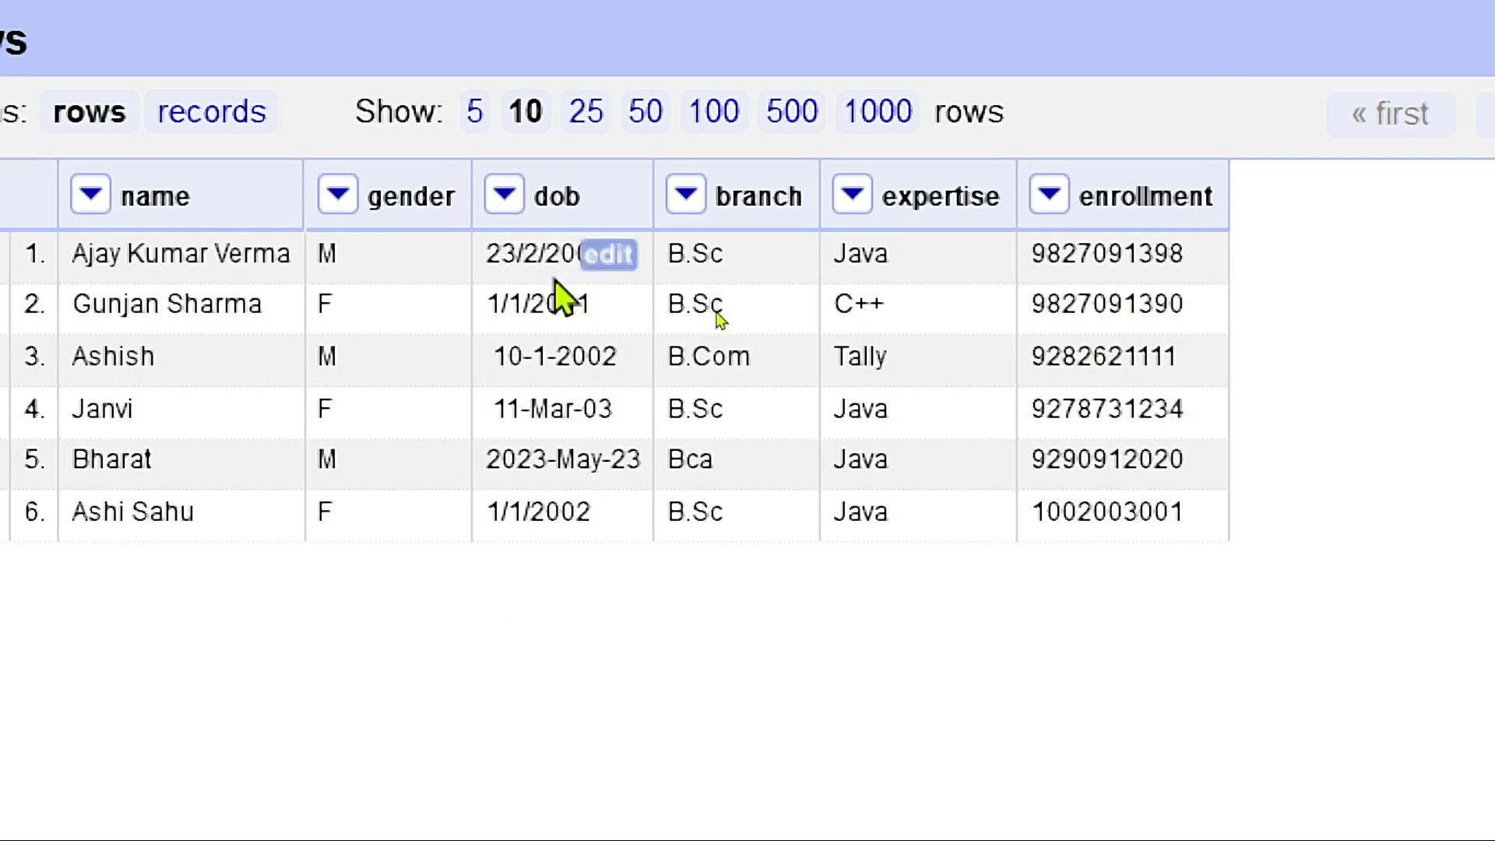
Trim leading and trailing whitespace from the cells of the dob column.
click(504, 195)
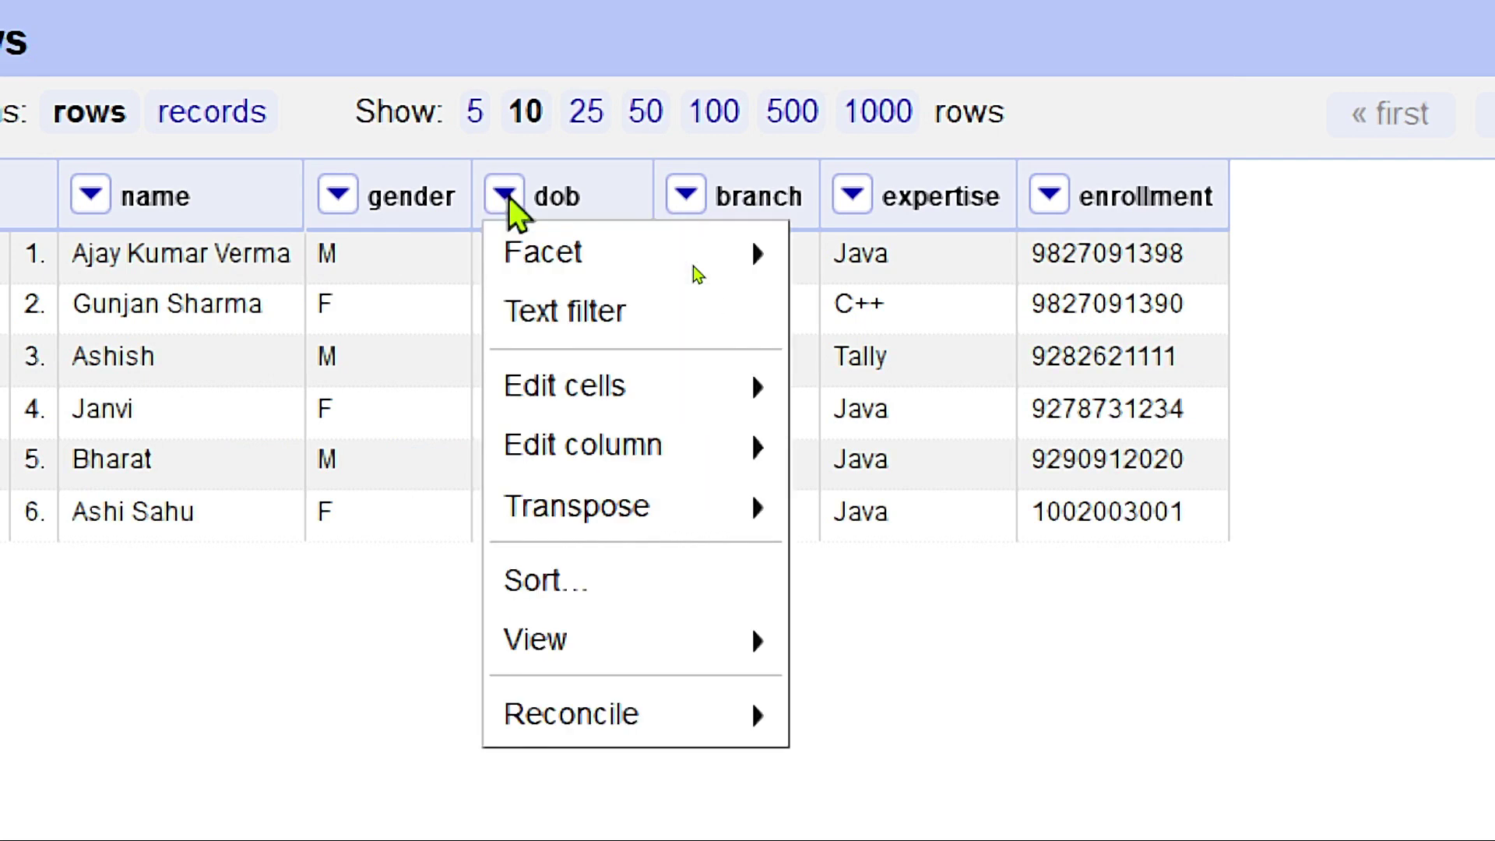
mouse_move(685, 390)
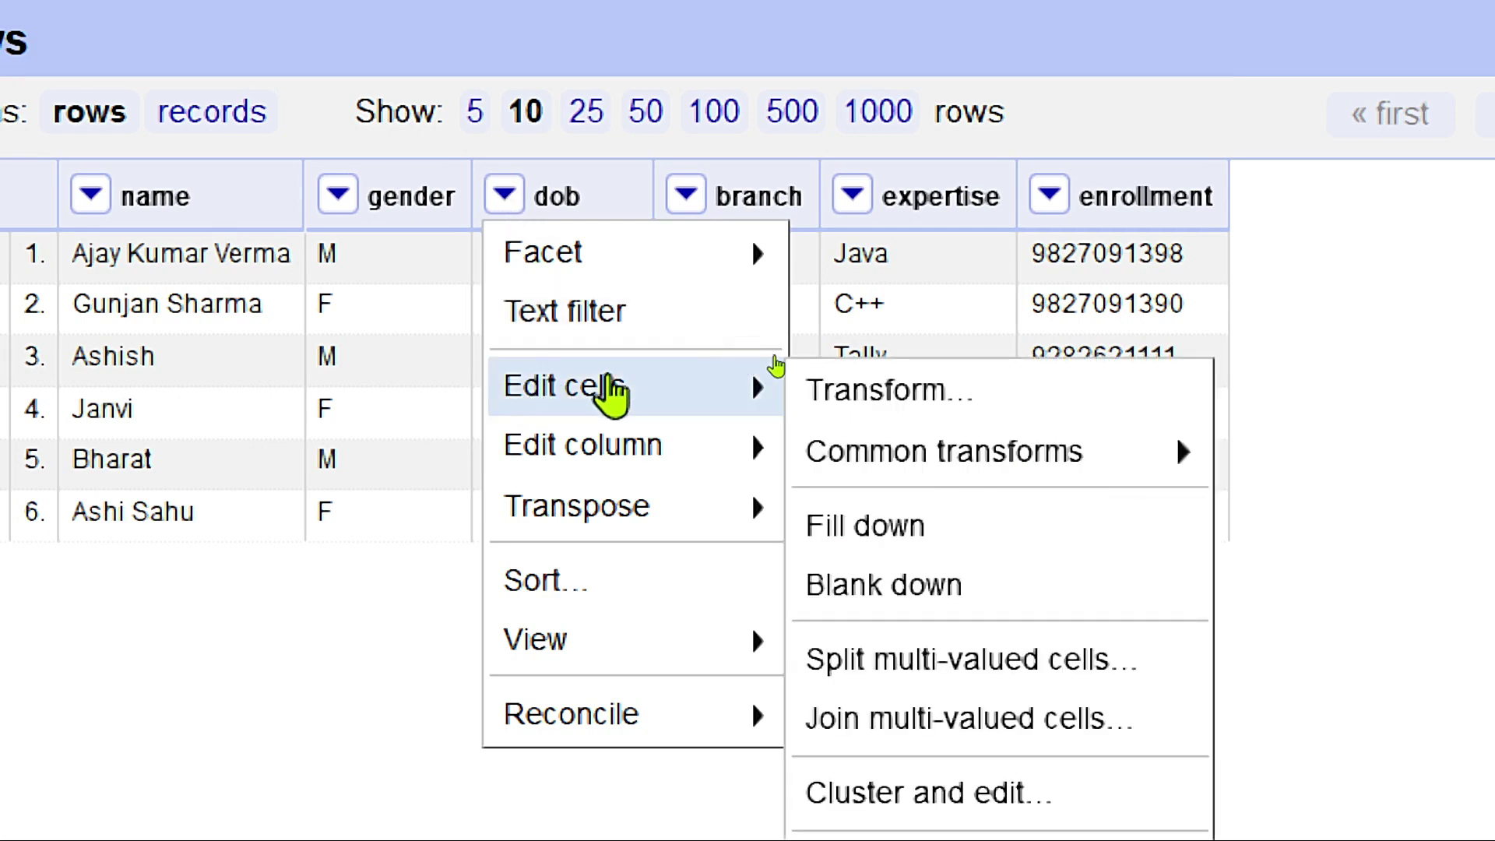
mouse_move(888, 453)
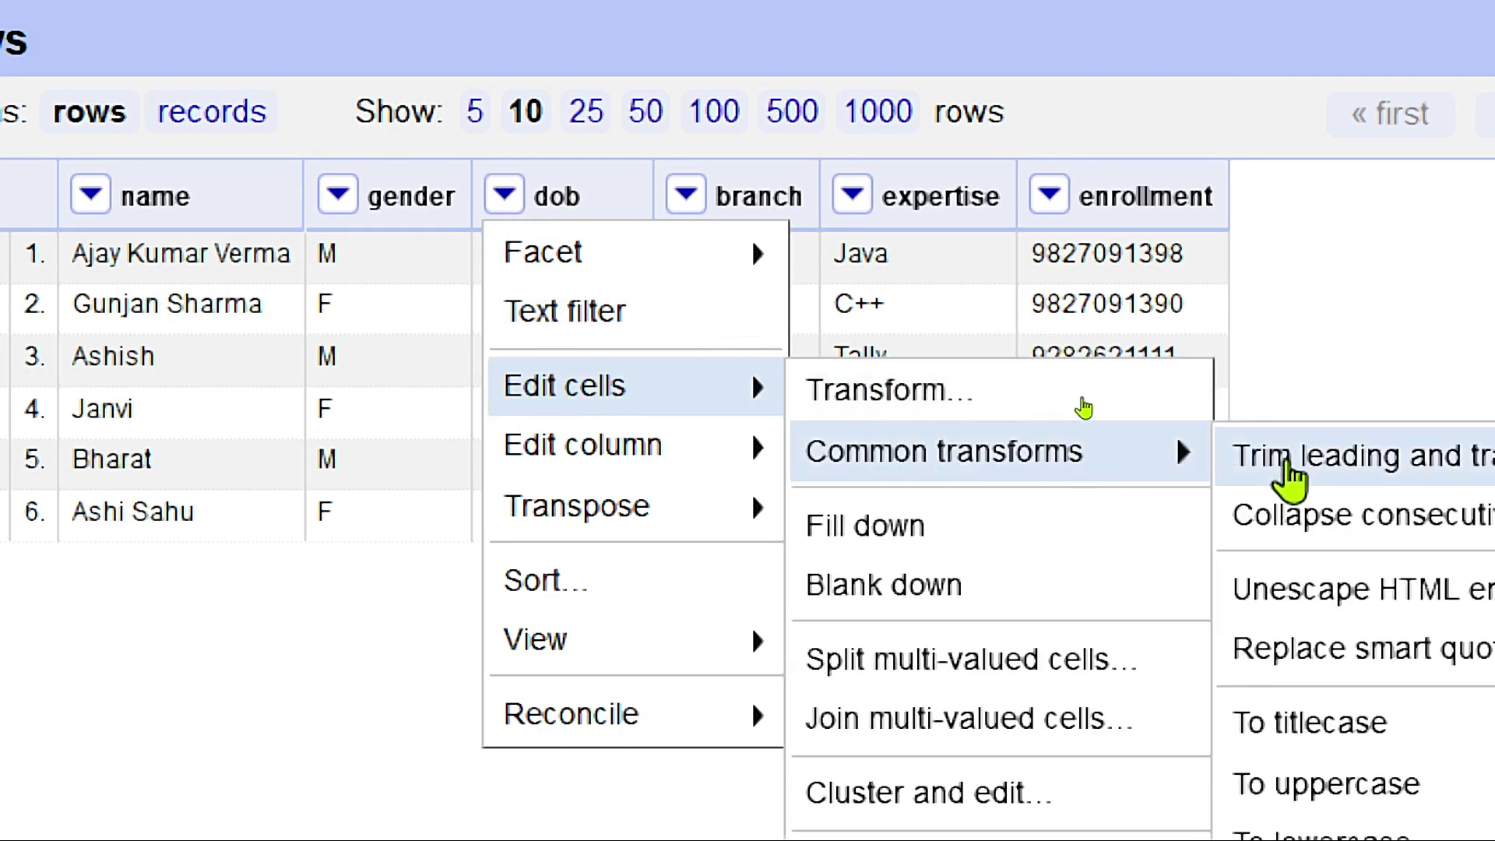
click(1287, 460)
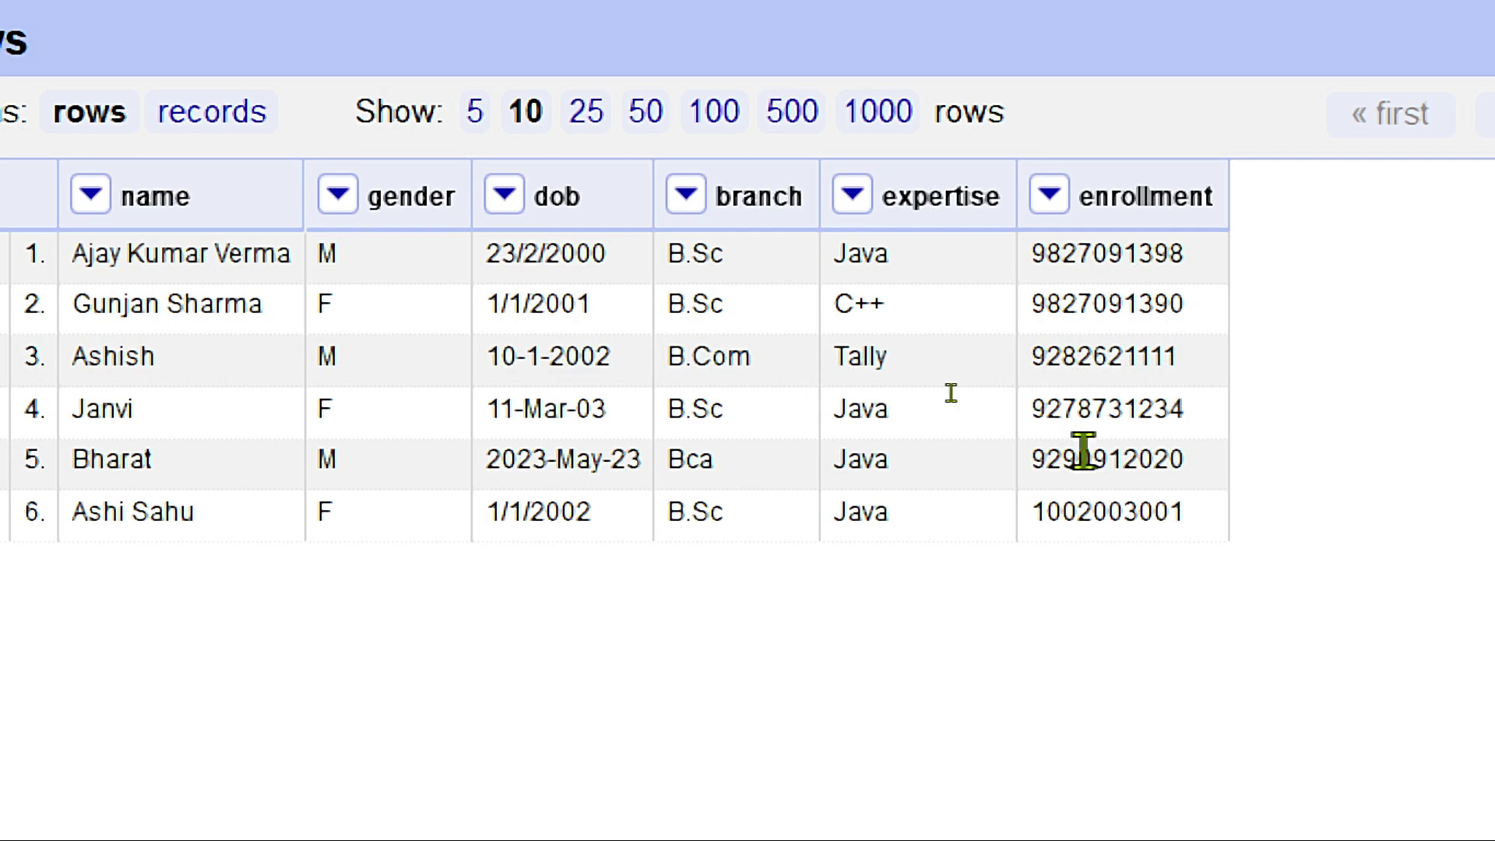
Open a custom text transform on the dob column and make its toDate format start with DD/ before the month.
mouse_move(507, 285)
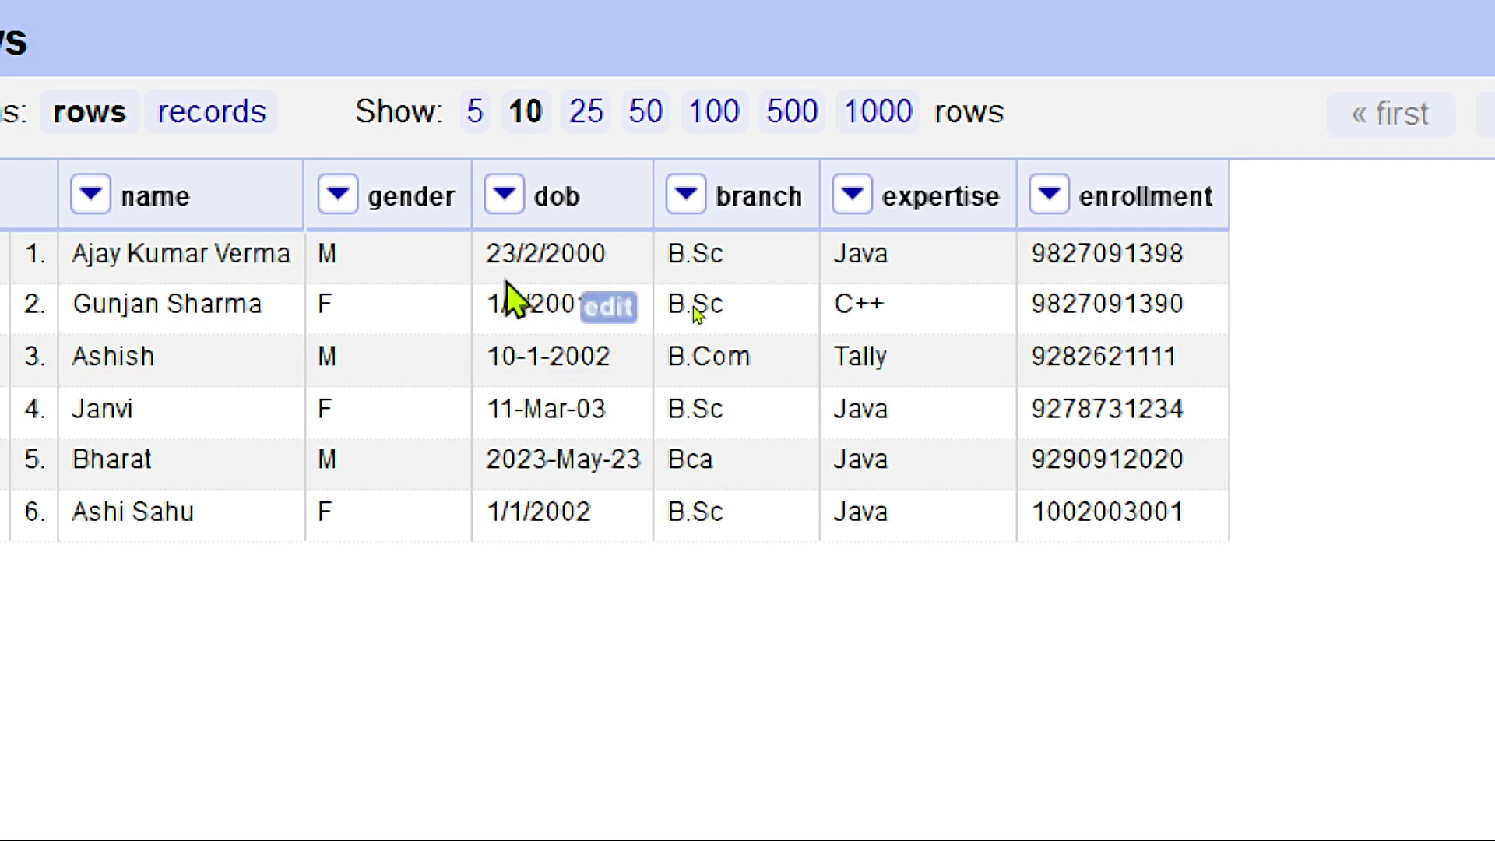
click(508, 197)
mouse_move(517, 247)
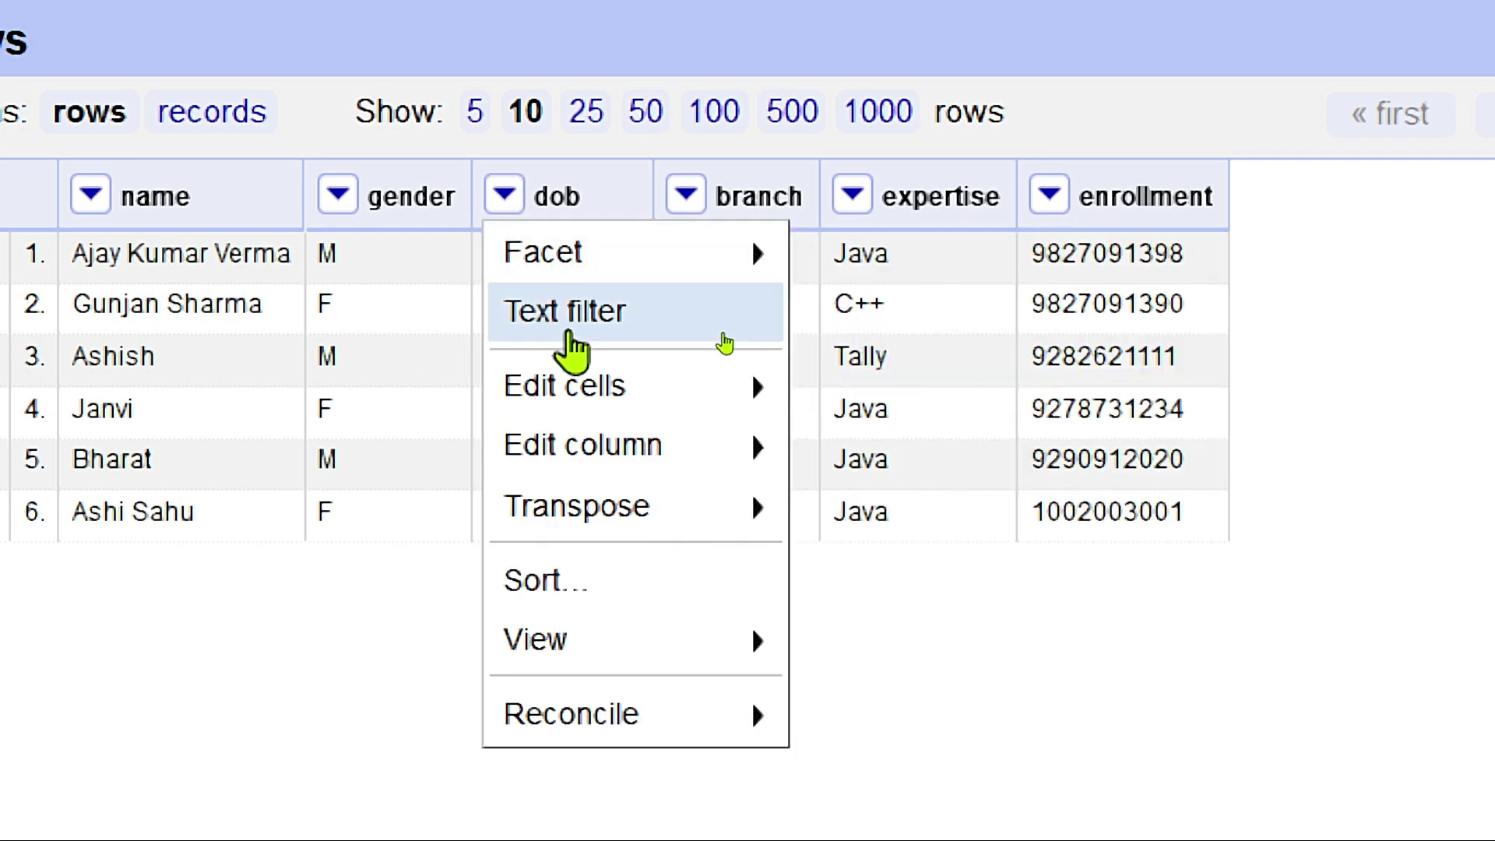
mouse_move(586, 397)
click(941, 398)
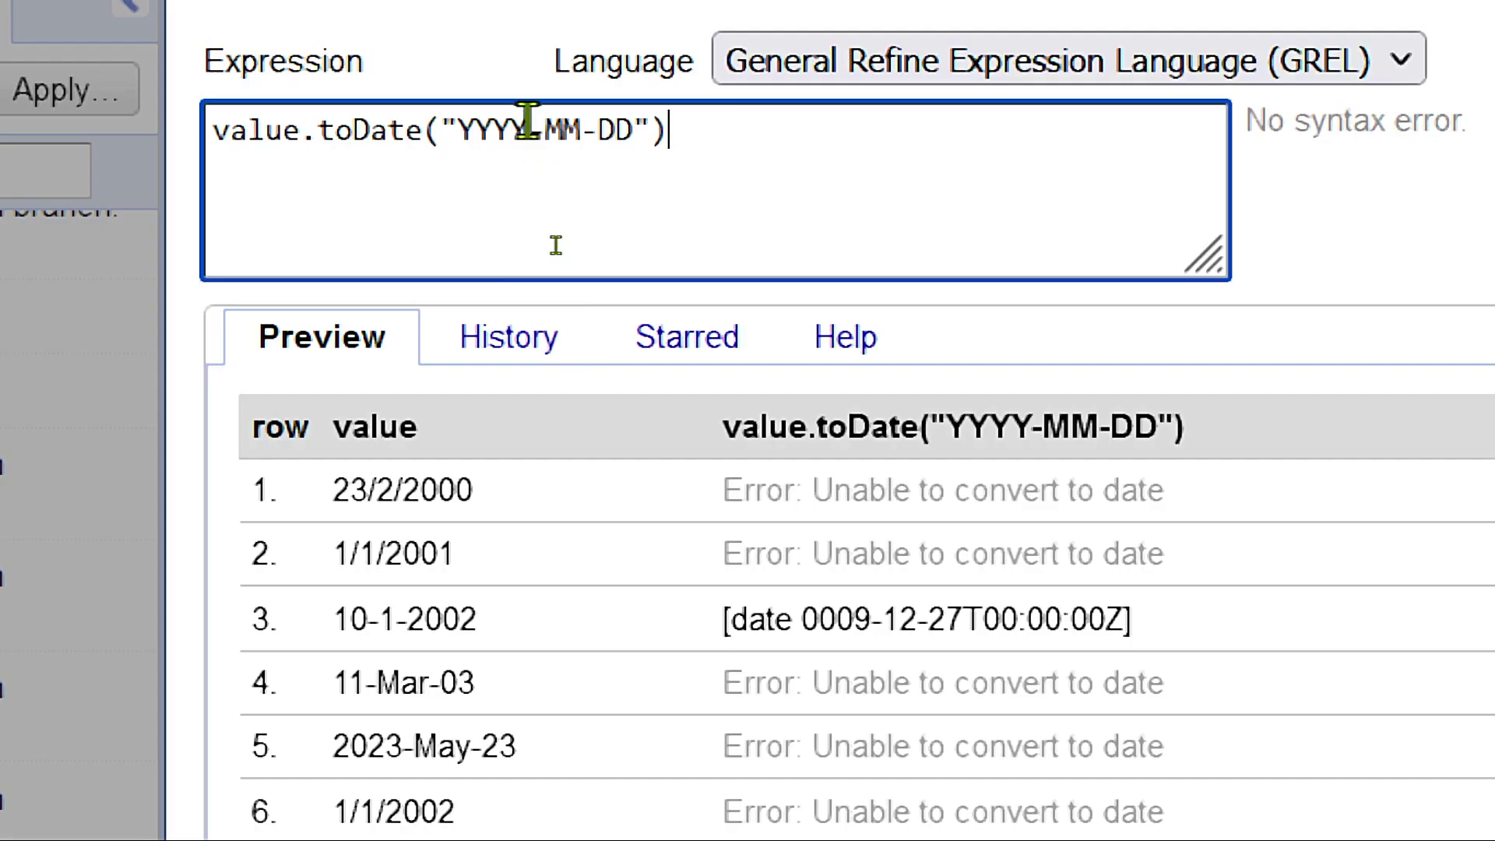
click(527, 124)
key(BackSpace)
key(BackSpace)
key(BackSpace)
key(BackSpace)
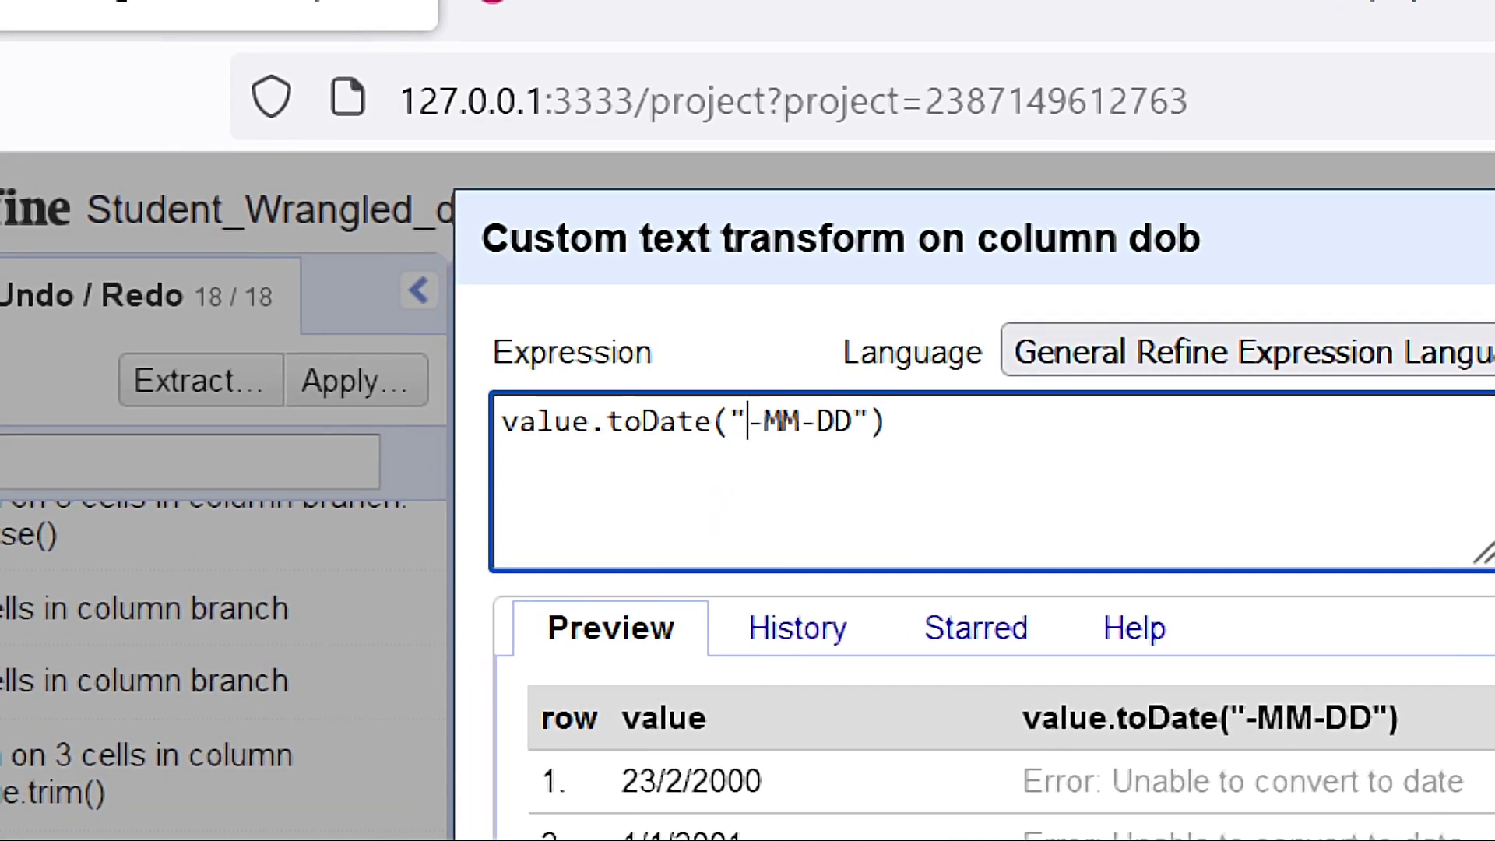
text(DD/)
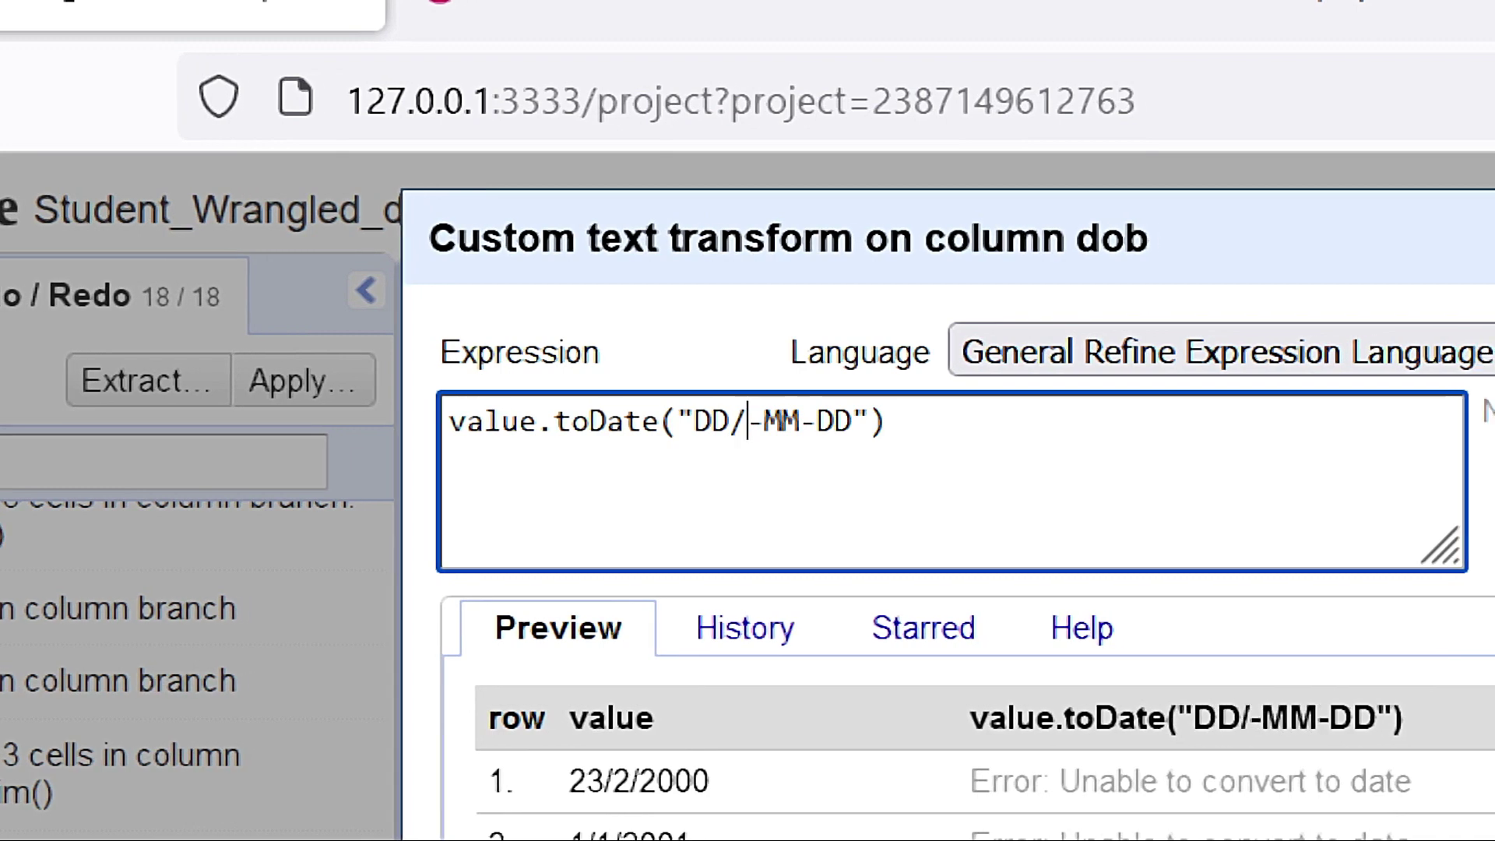
key(Delete)
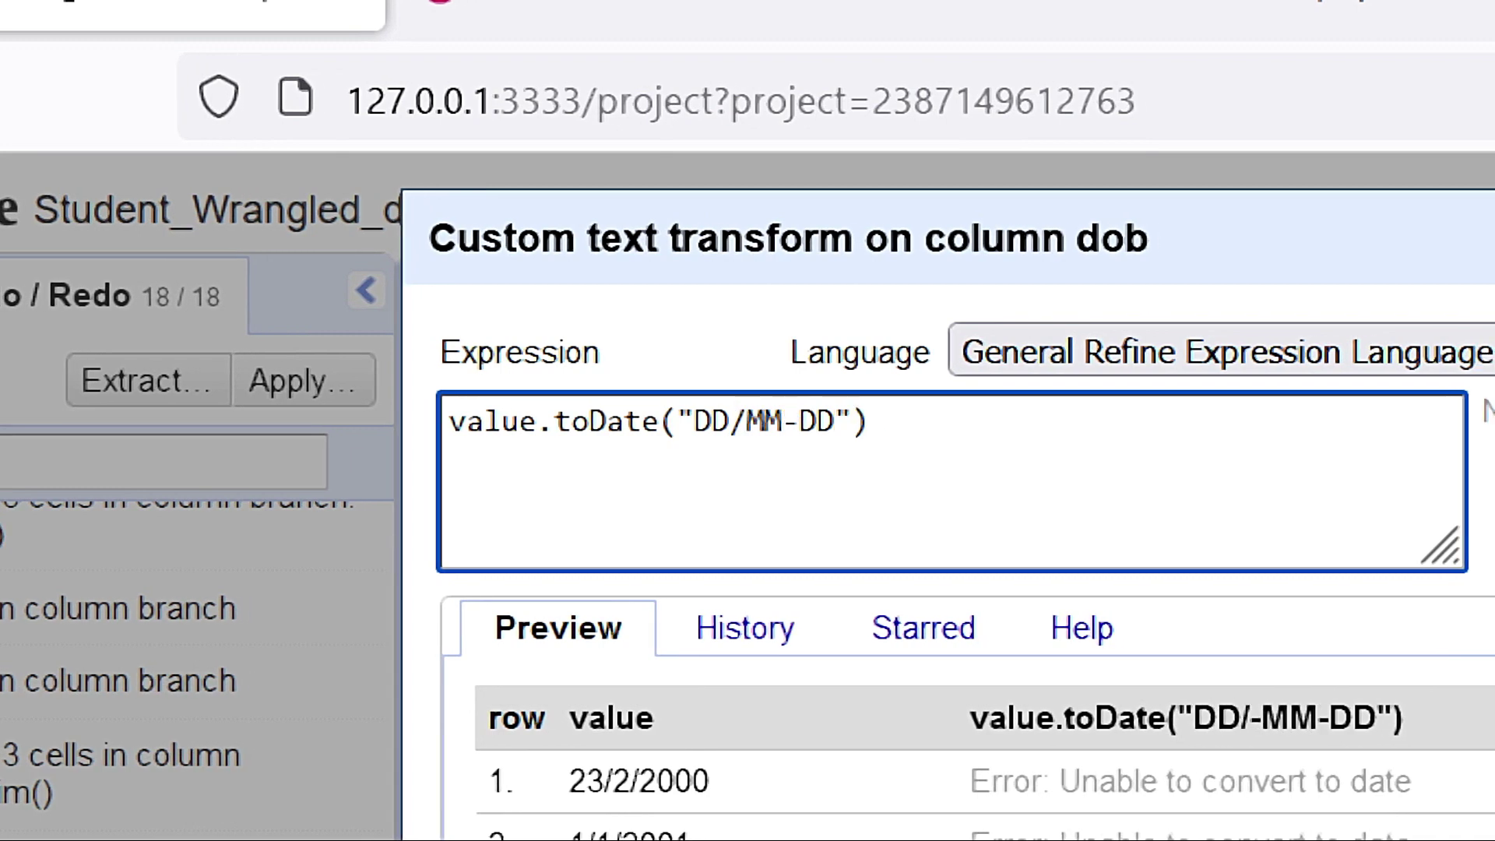
Complete the expression as value.toDate("DD/MM/YYY") and apply it to the dob column.
click(827, 438)
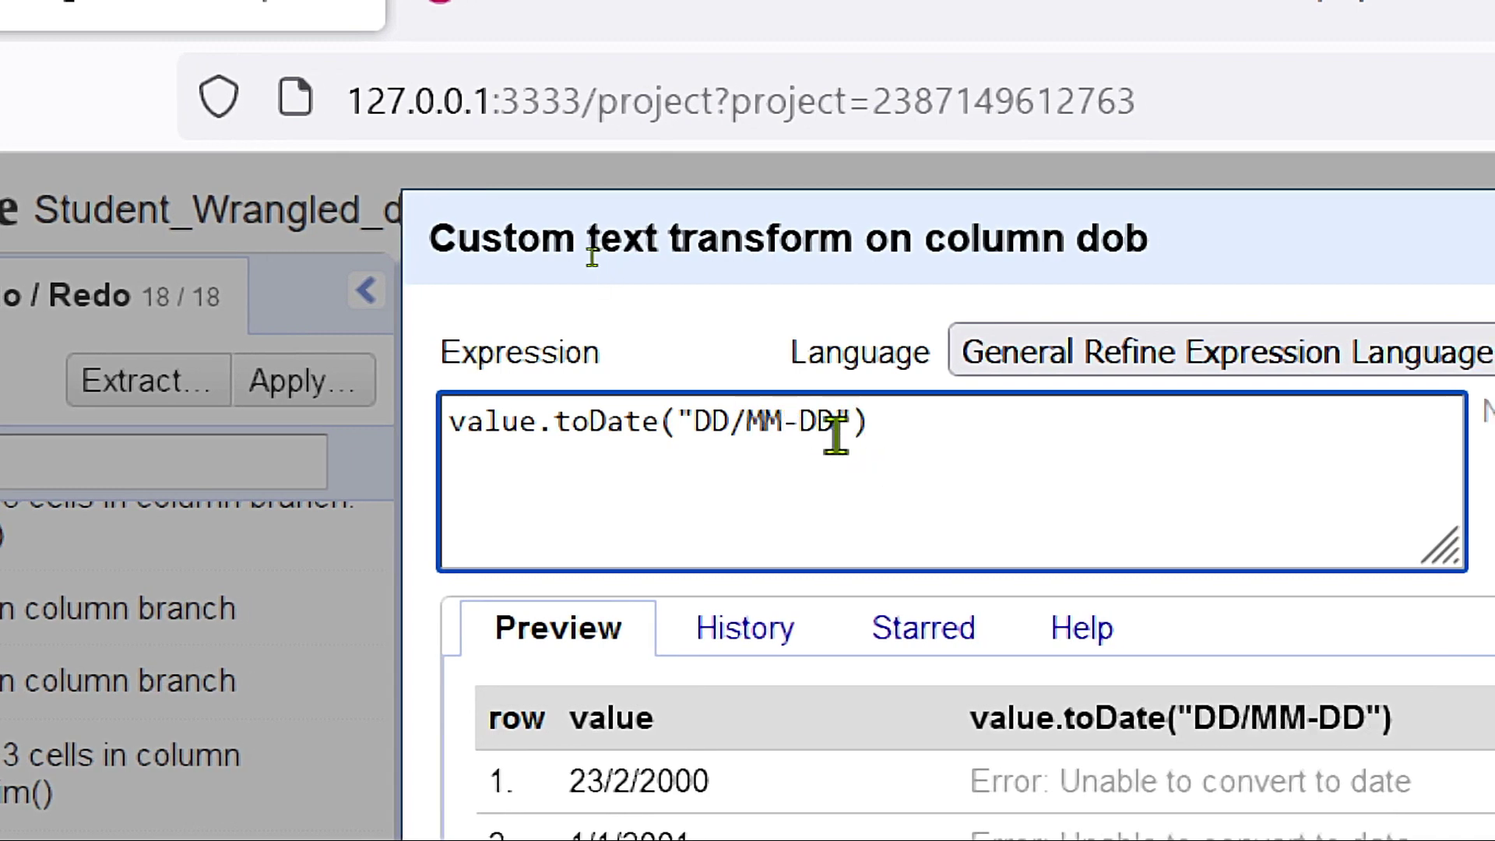
key(BackSpace)
key(BackSpace)
key(BackSpace)
text(/YYY)
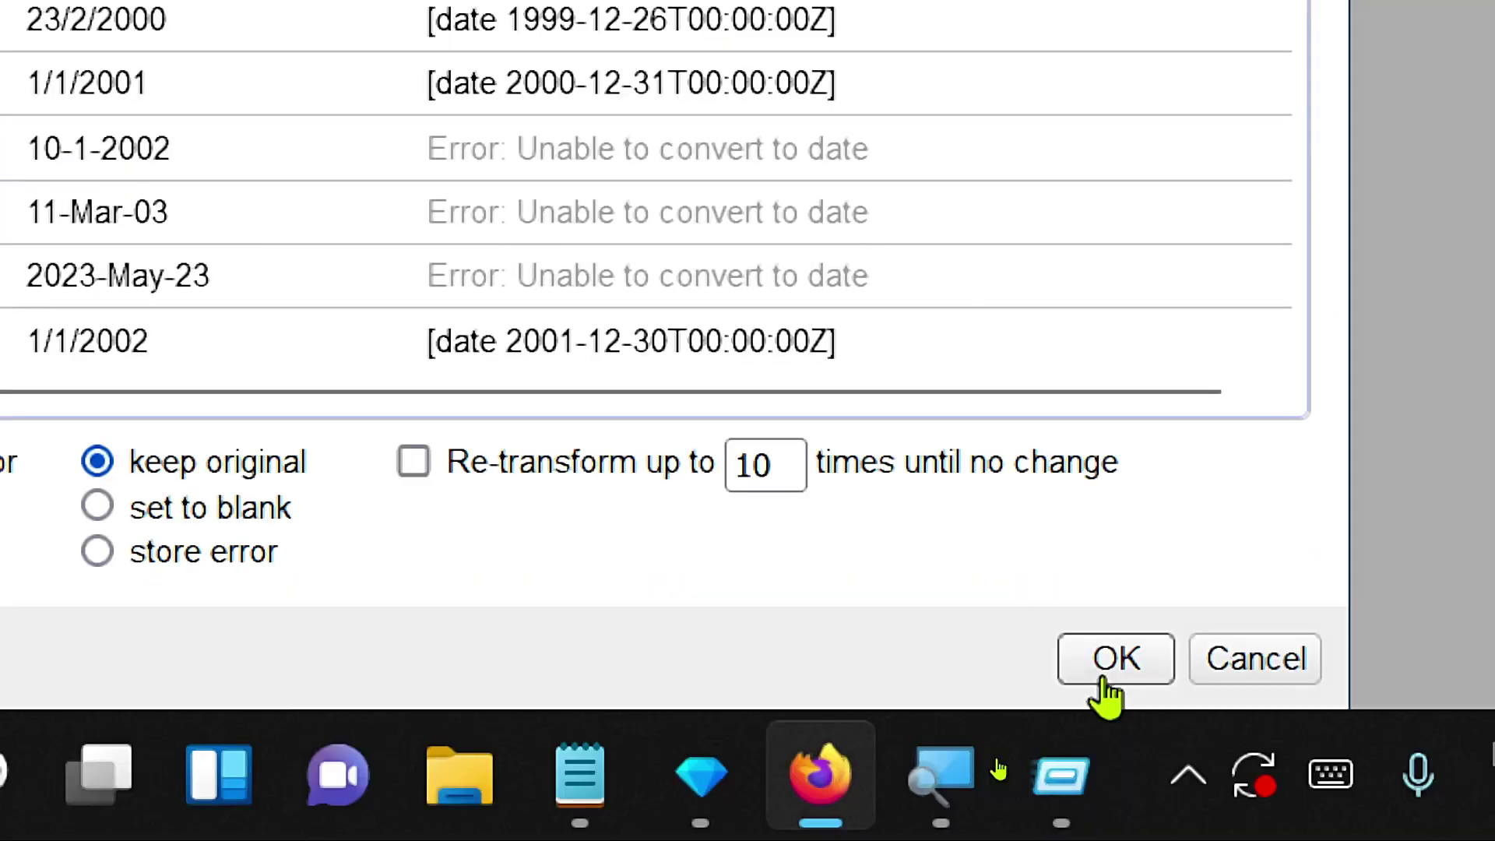
click(1106, 682)
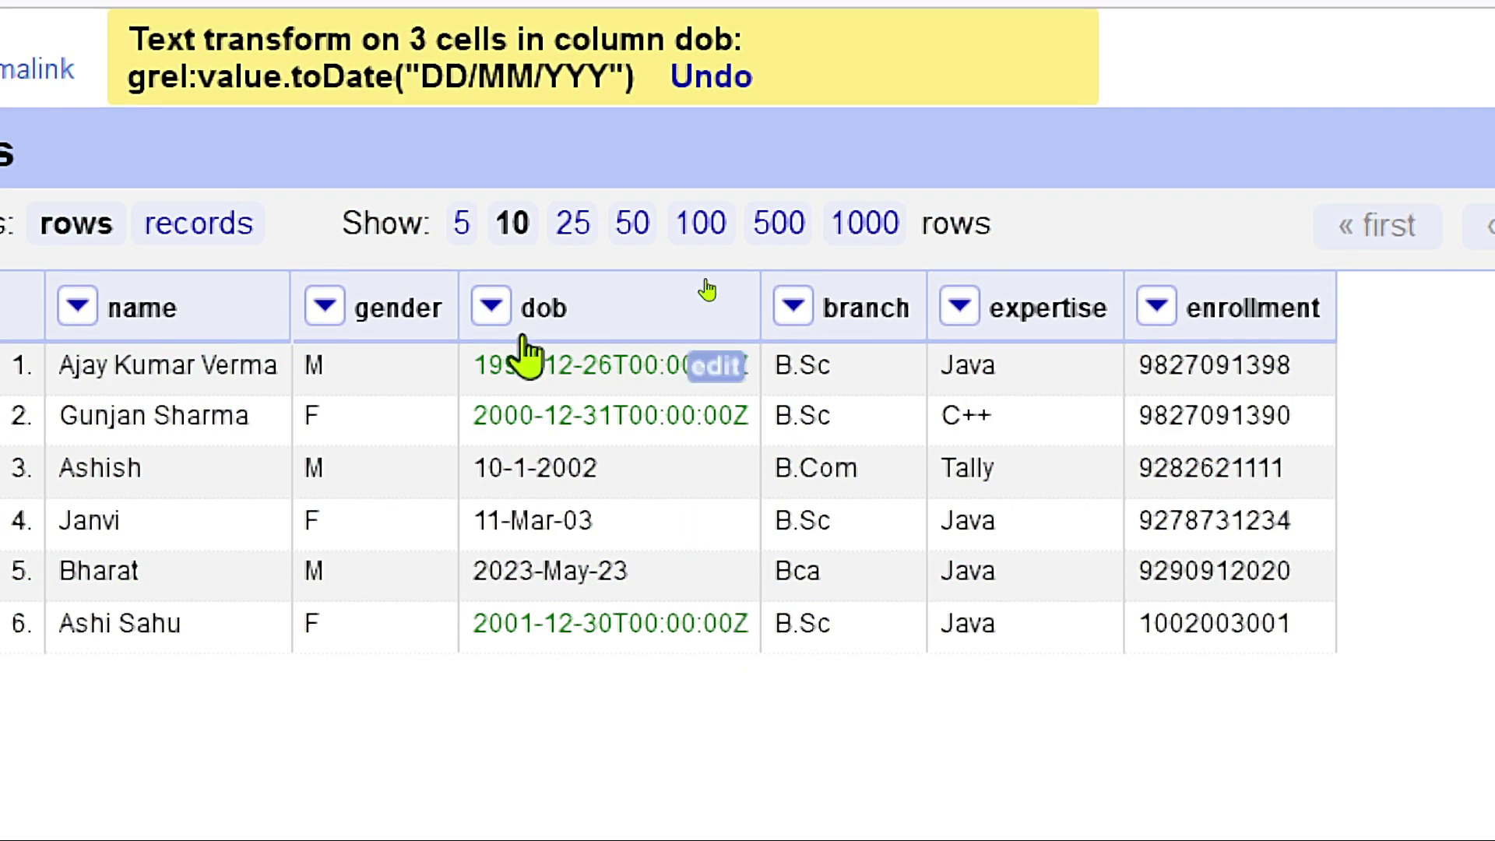
Open another custom text transform on the dob column.
click(492, 306)
mouse_move(545, 502)
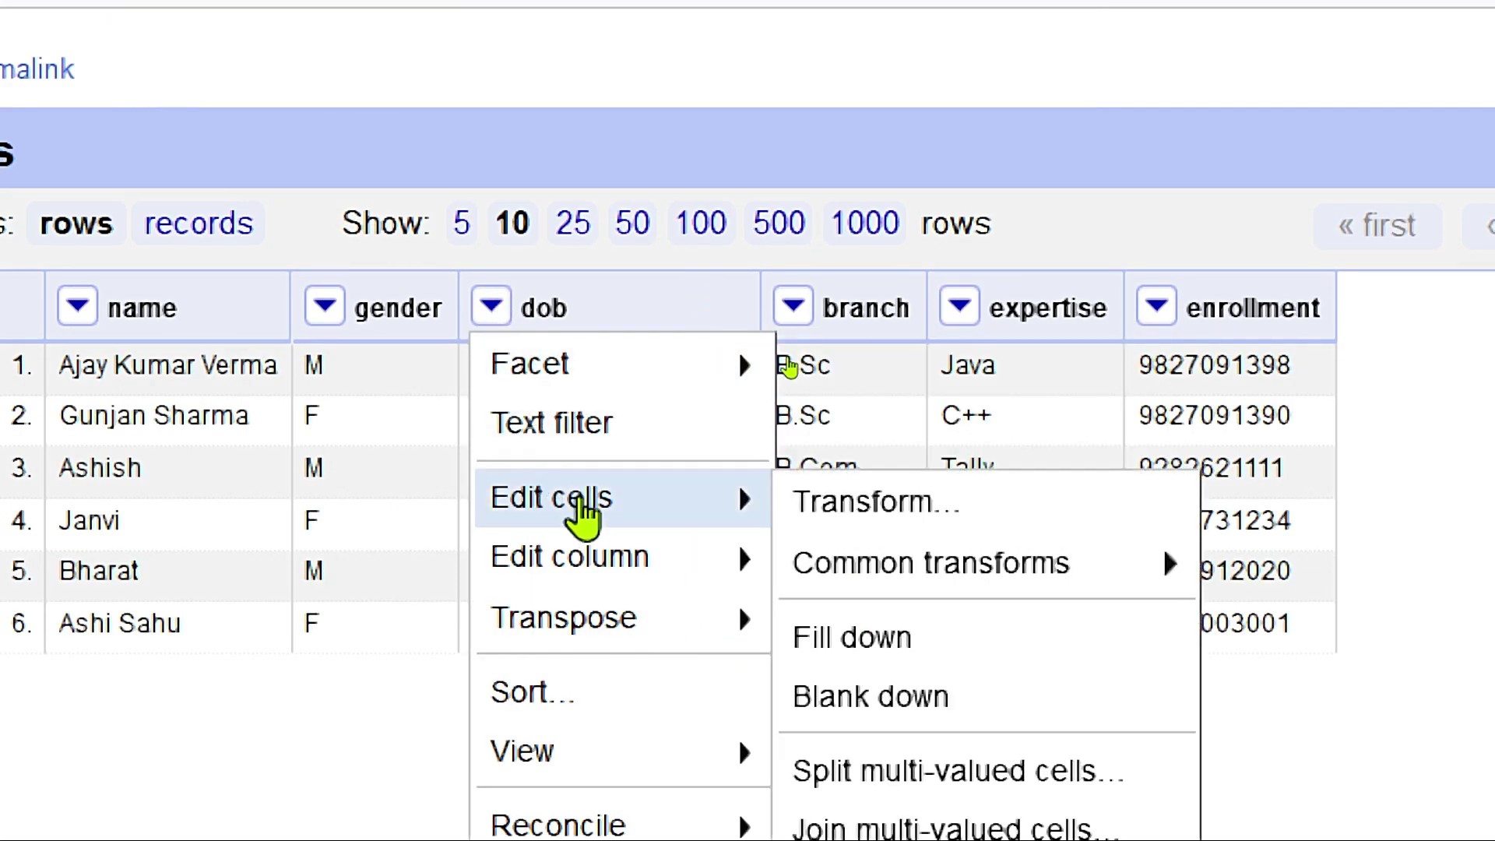
click(828, 507)
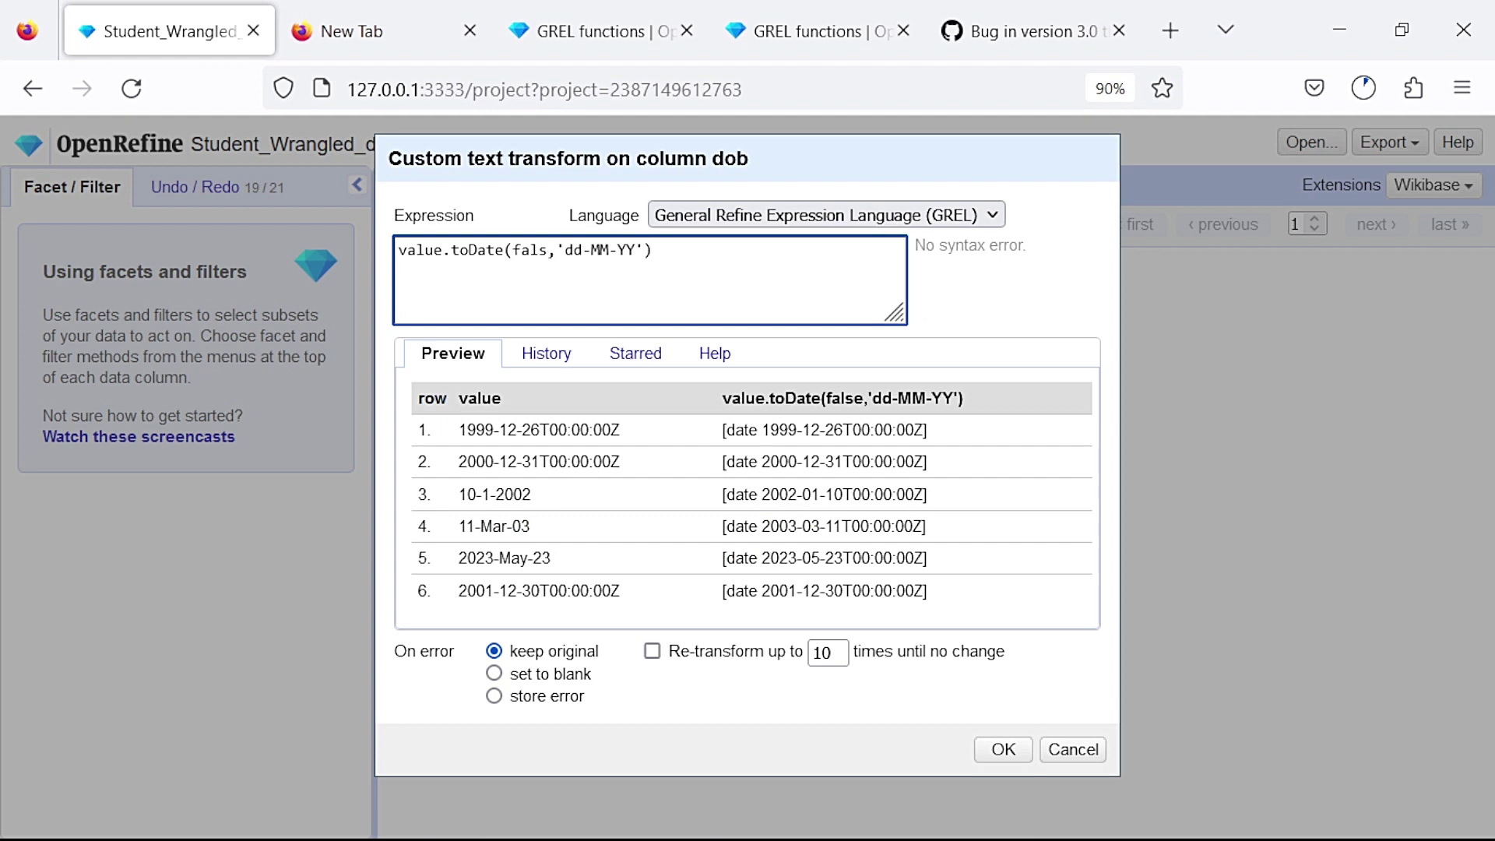
Try true as the first toDate argument, making the expression value.toDate(true,'dd-MM-YY').
key(BackSpace)
key(BackSpace)
key(BackSpace)
key(BackSpace)
key(BackSpace)
text(true)
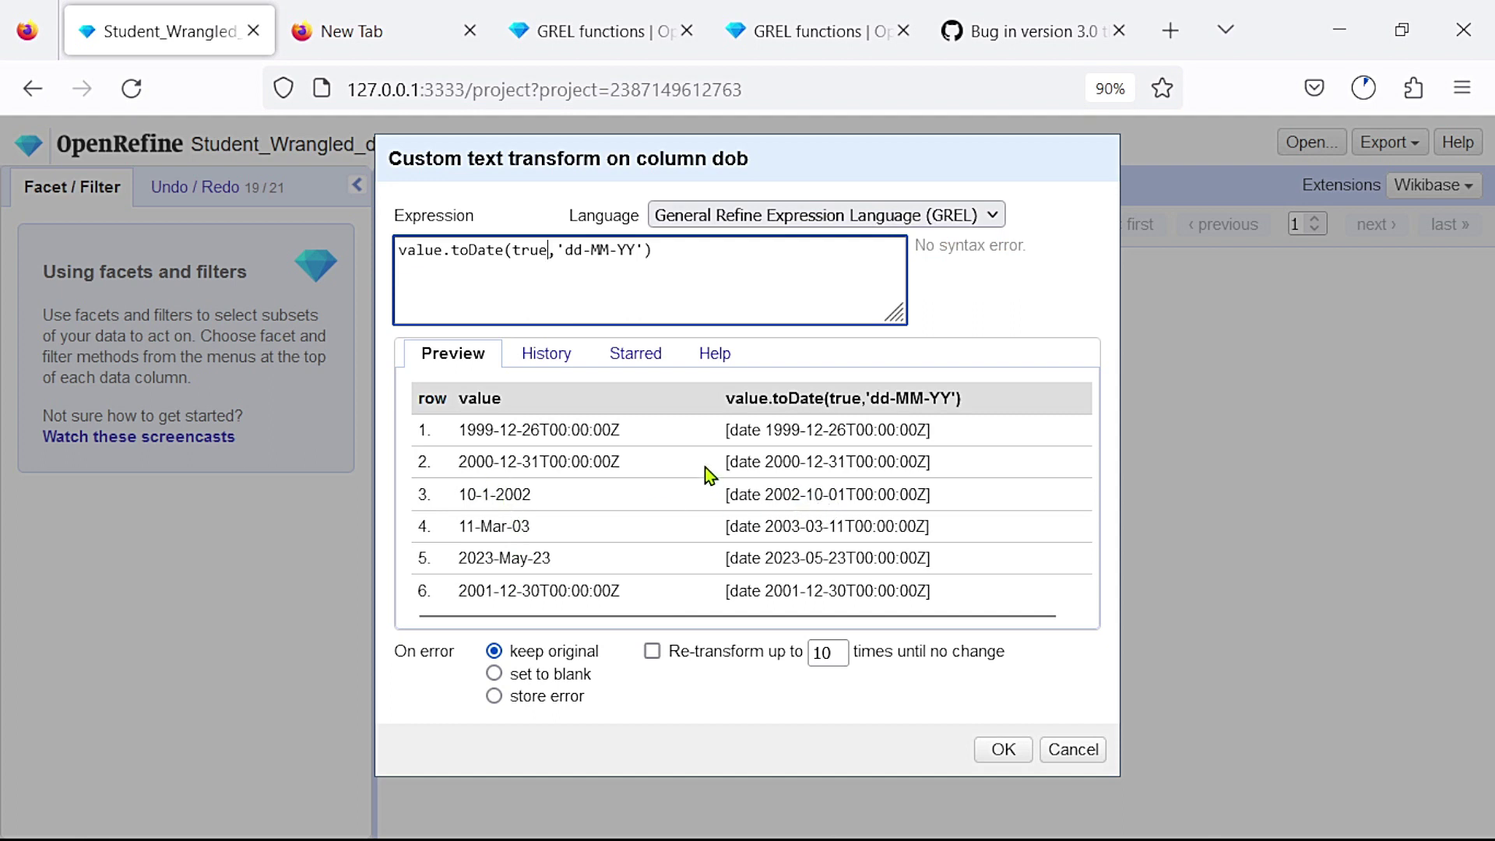
Set the first toDate argument to false and apply value.toDate(false,'dd-MM-YY') to the dob column.
key(BackSpace)
key(BackSpace)
key(BackSpace)
key(BackSpace)
text(fa)
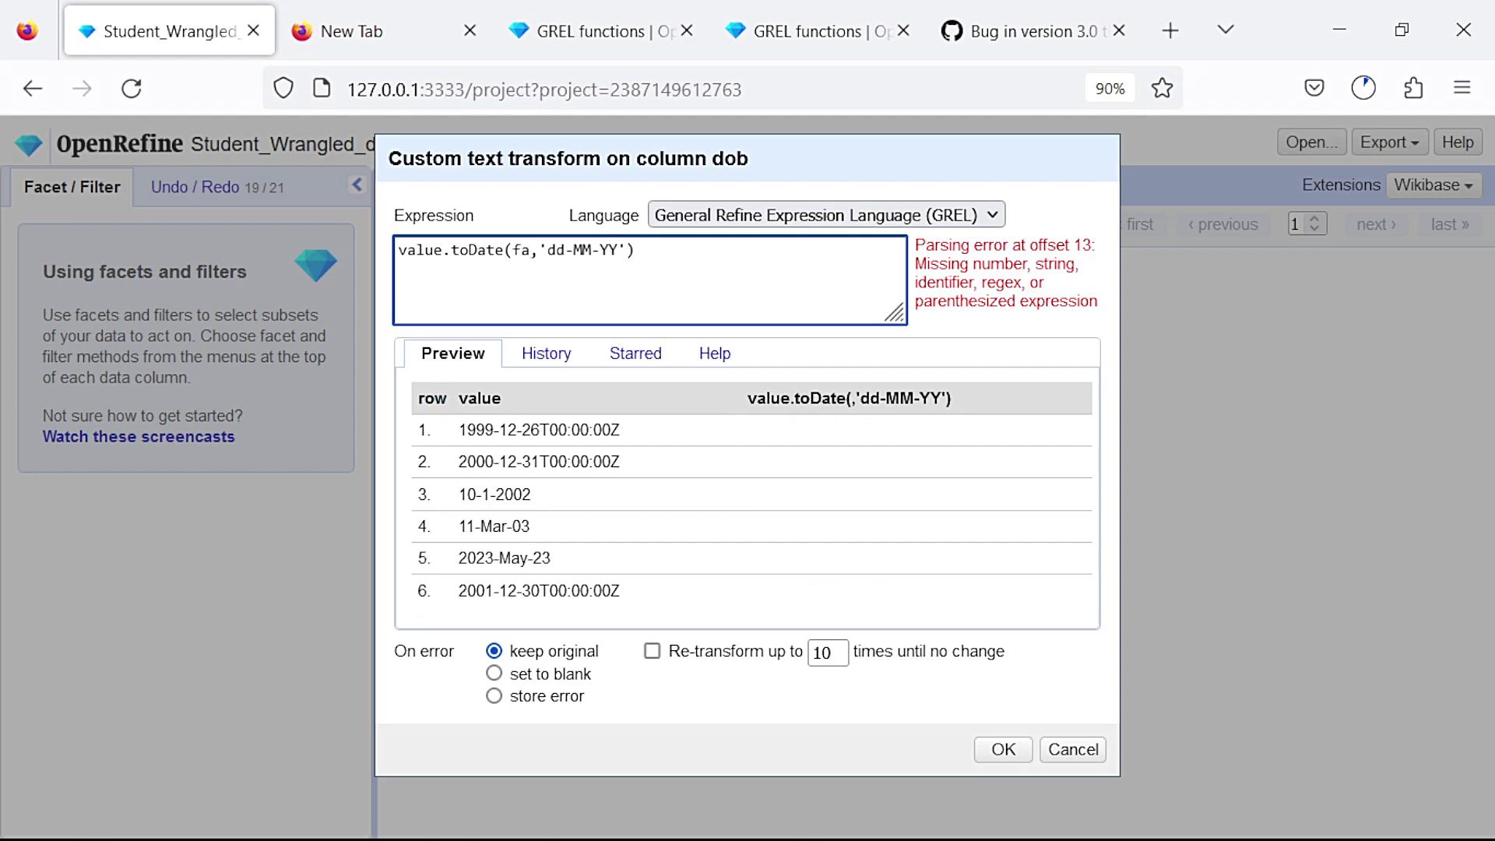
text(lse)
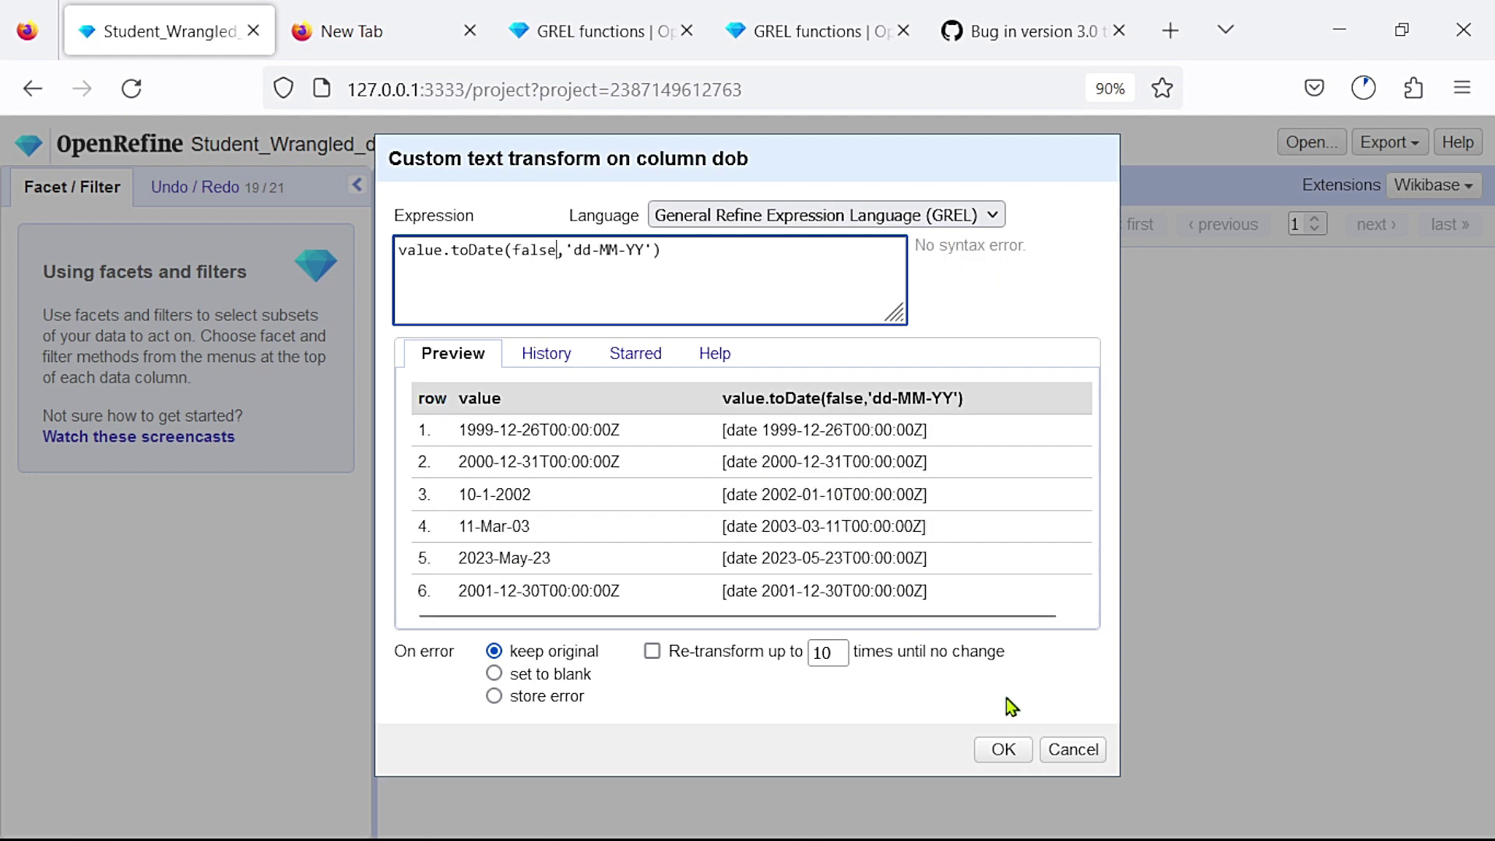
click(1004, 750)
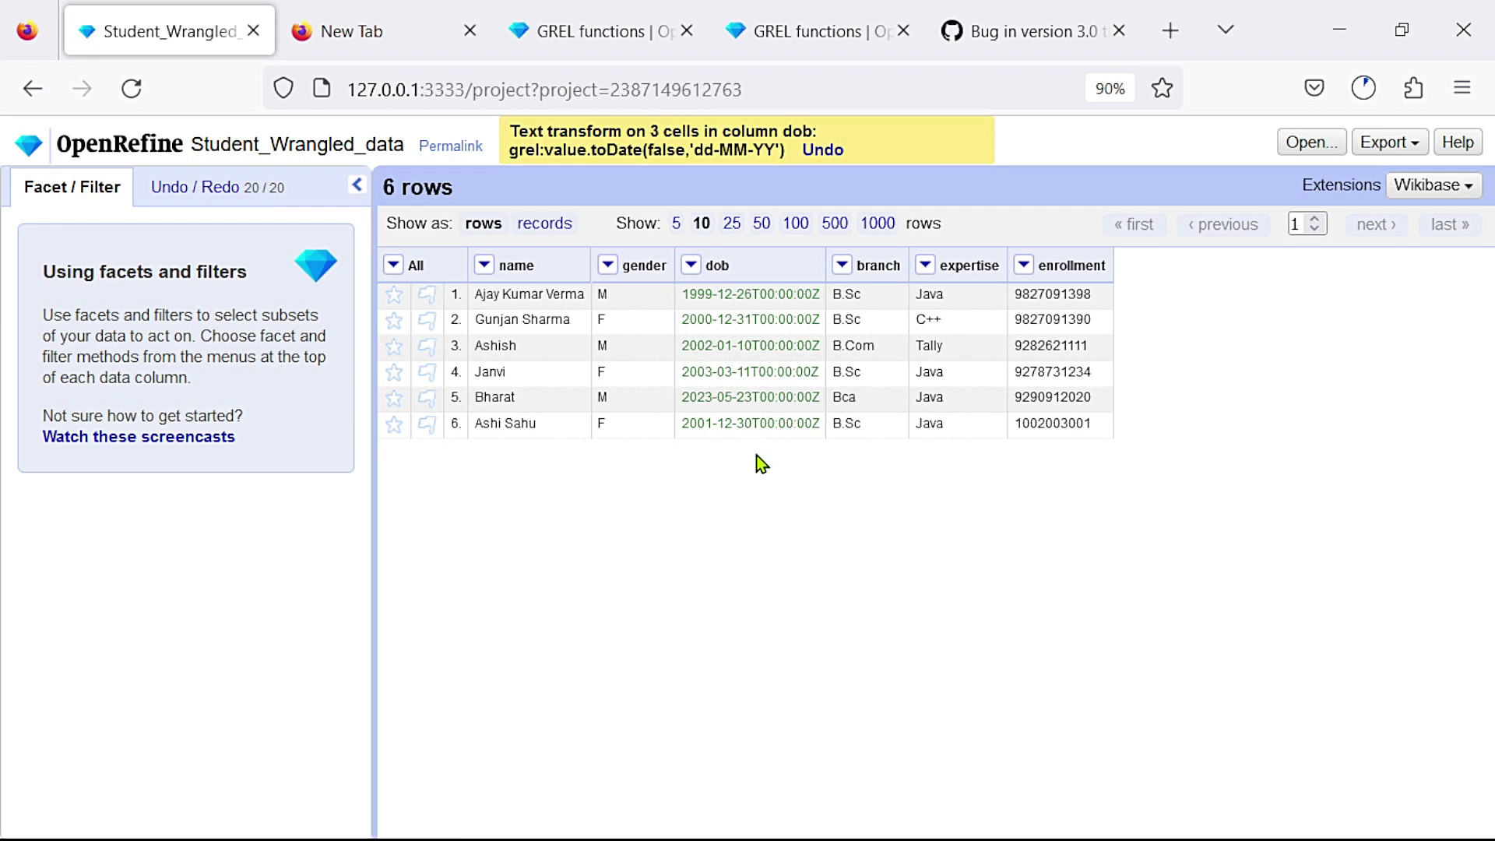
Add a text filter on the gender column and filter the rows by M.
click(608, 267)
mouse_move(623, 296)
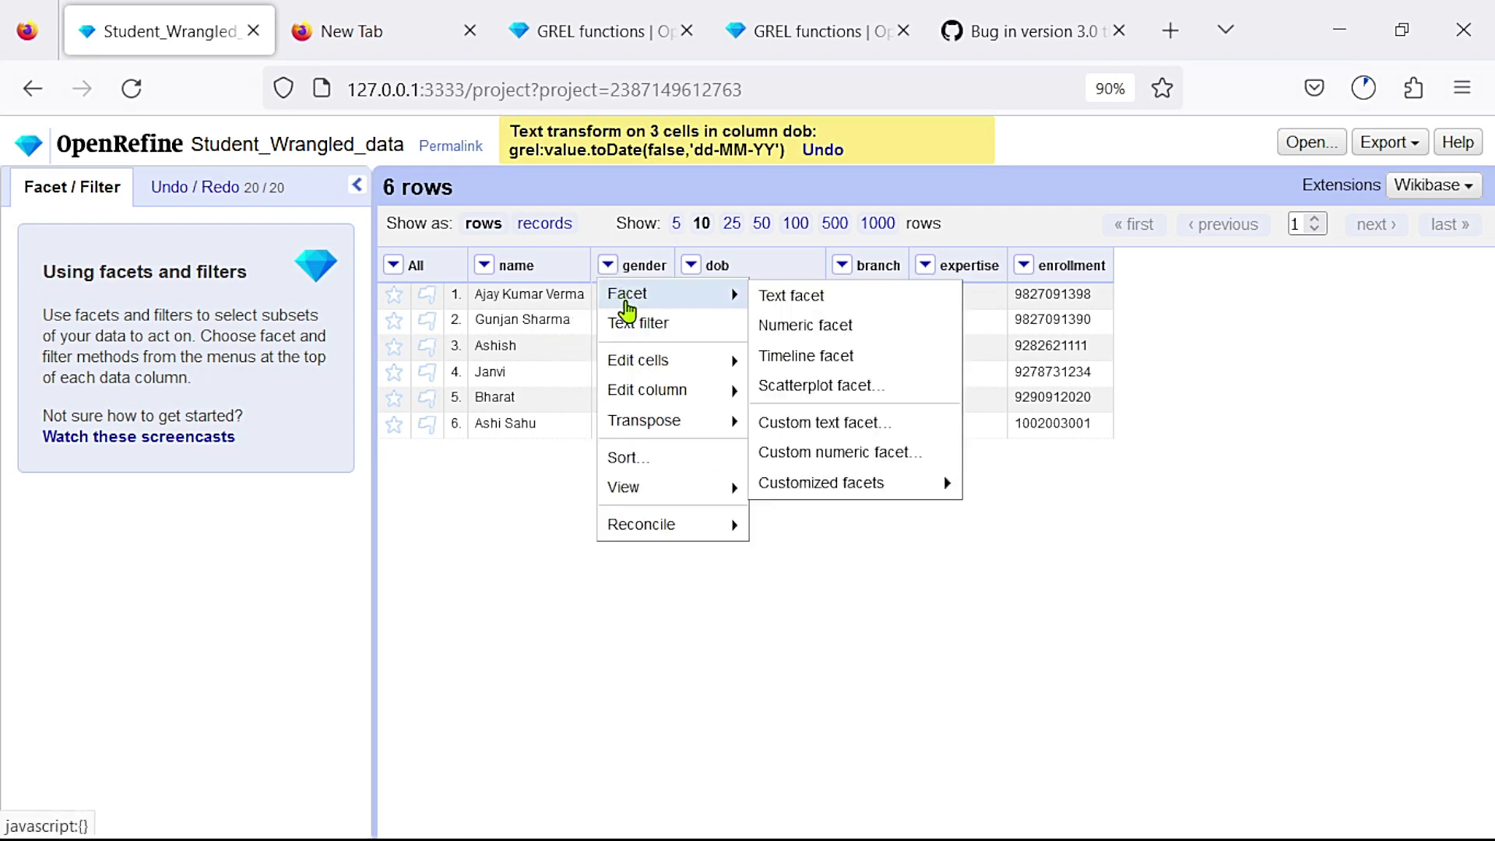
click(637, 323)
click(638, 323)
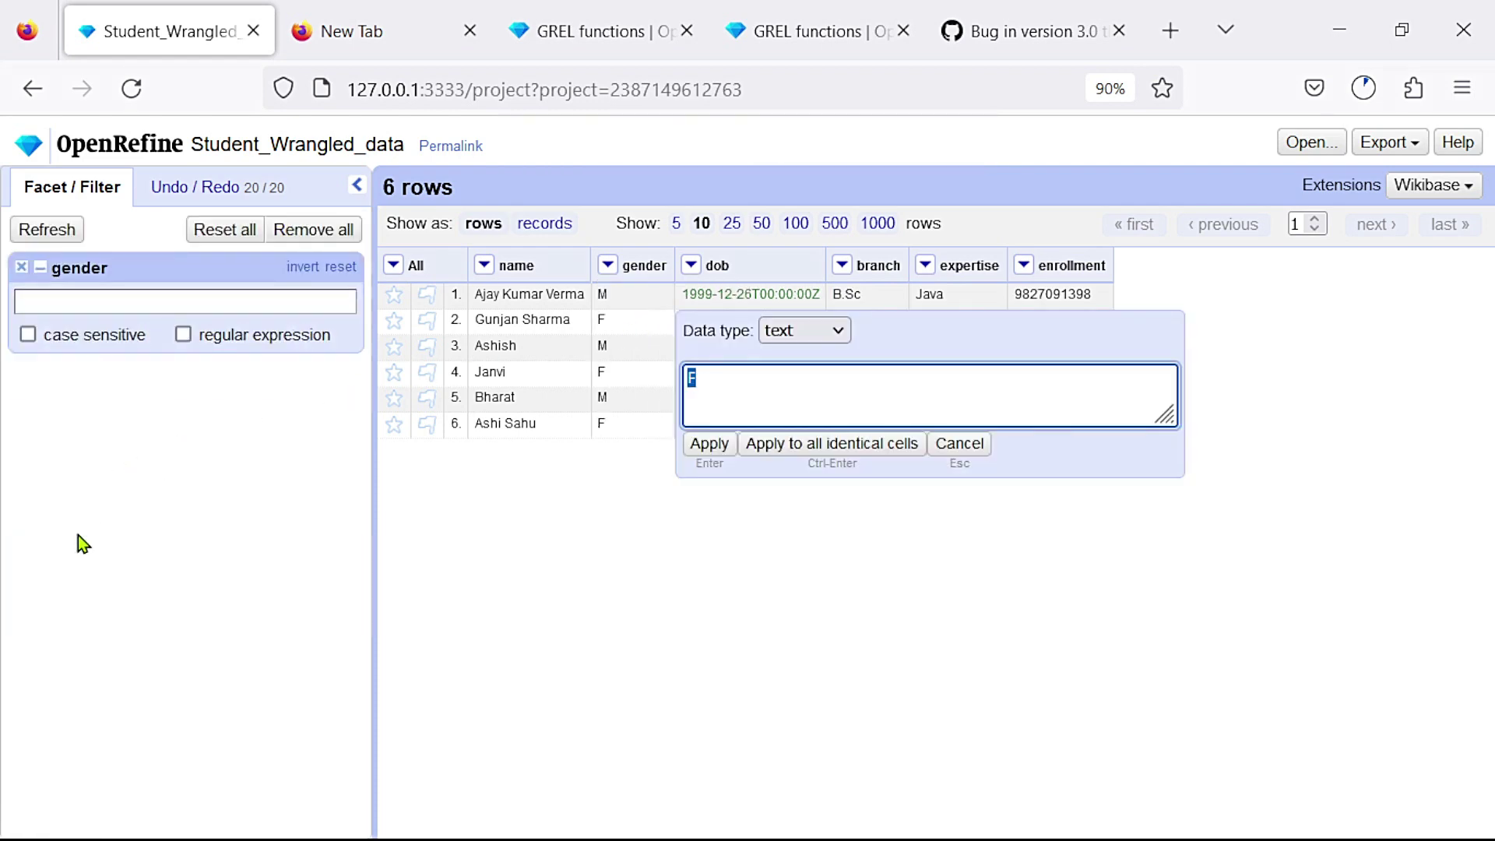
key(Escape)
click(88, 301)
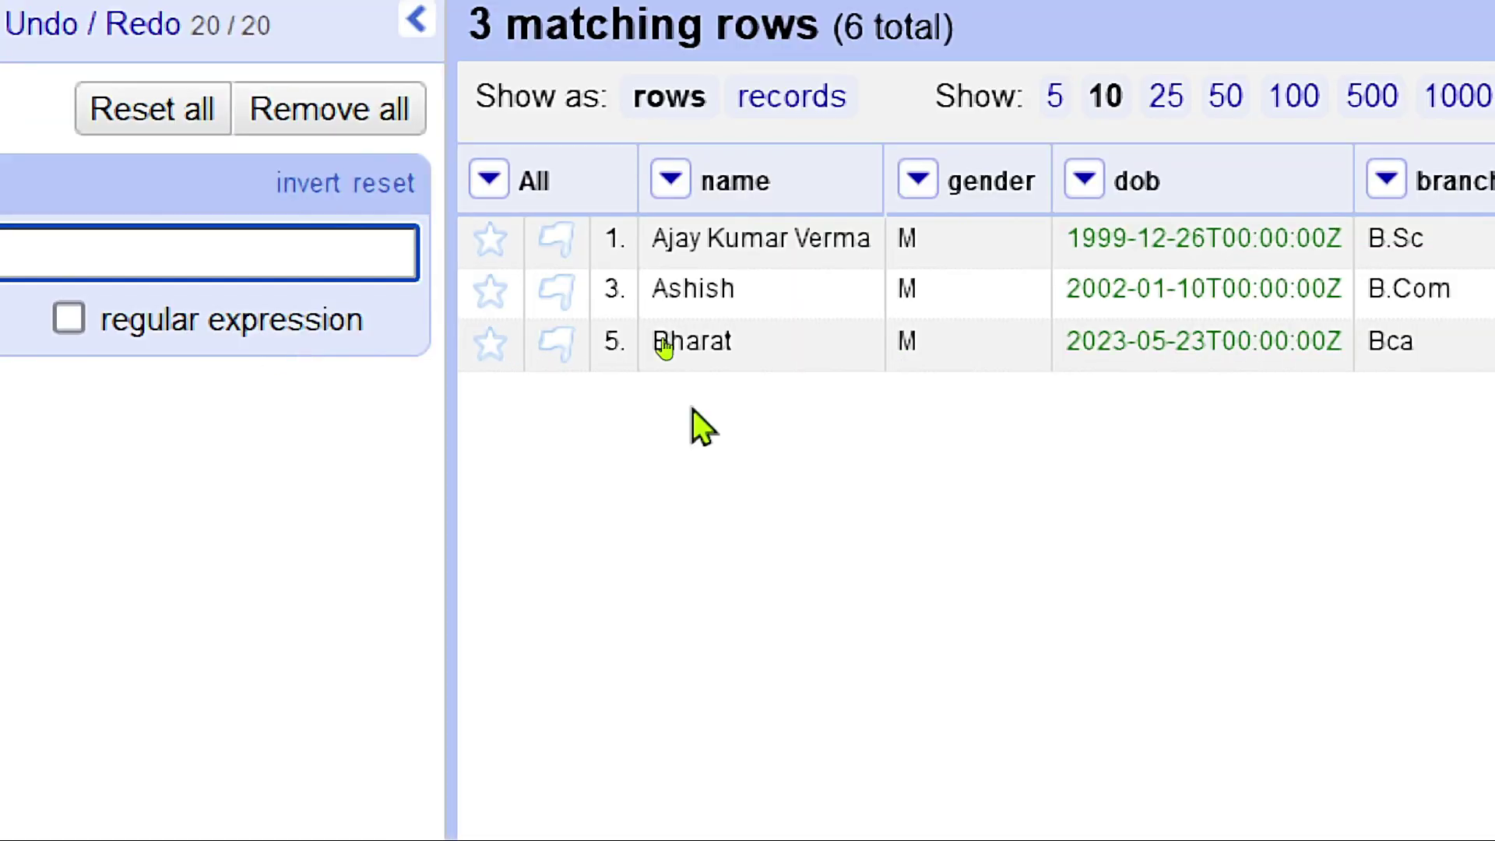
Invert the gender filter to view the other rows, and remove the filter.
click(304, 185)
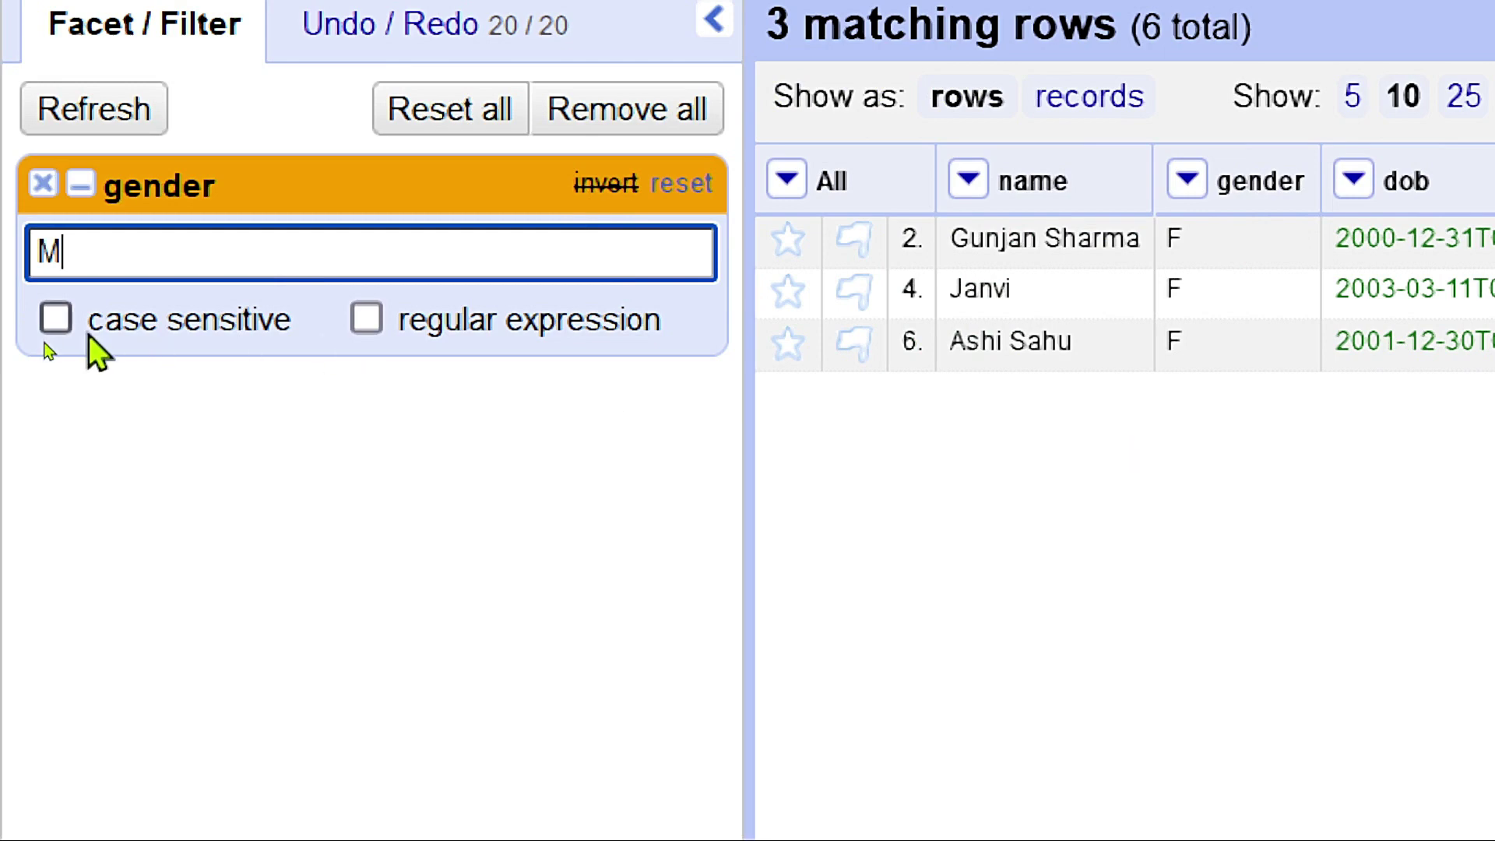
click(44, 187)
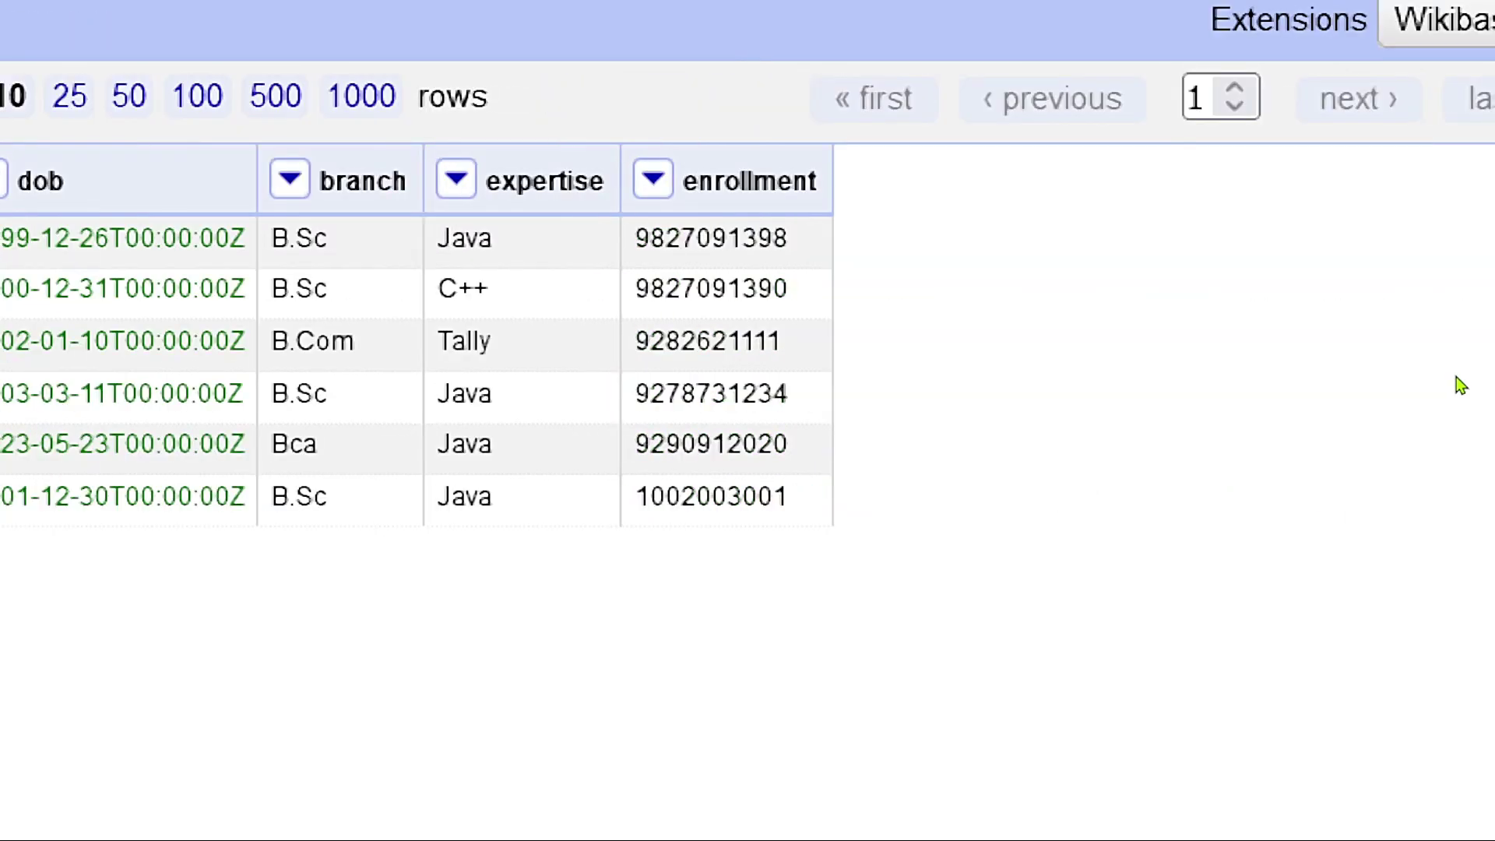
Add a text filter on the expertise column and filter the rows by Java.
click(457, 179)
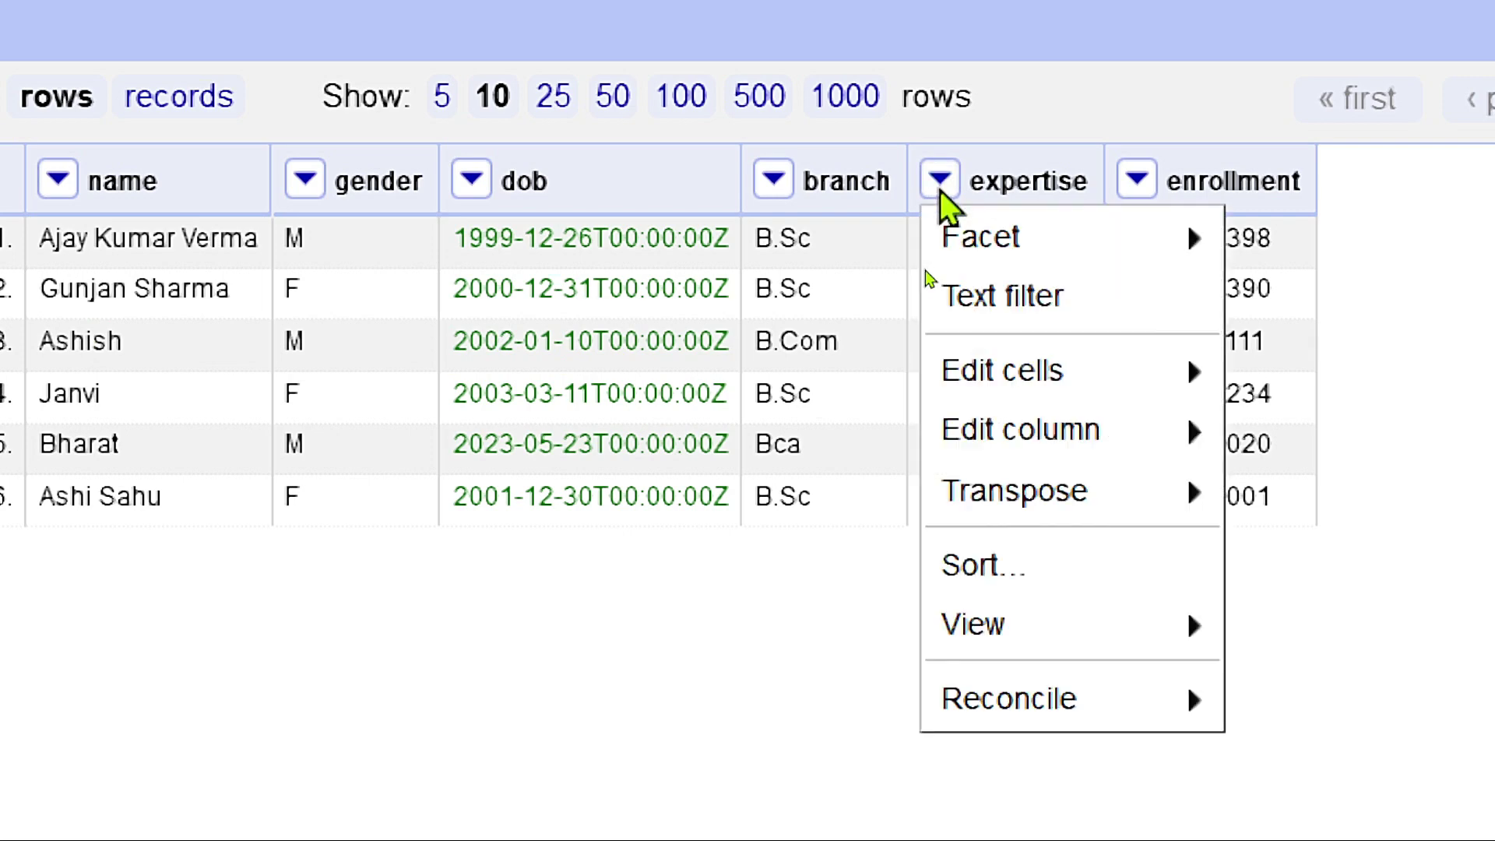
click(991, 292)
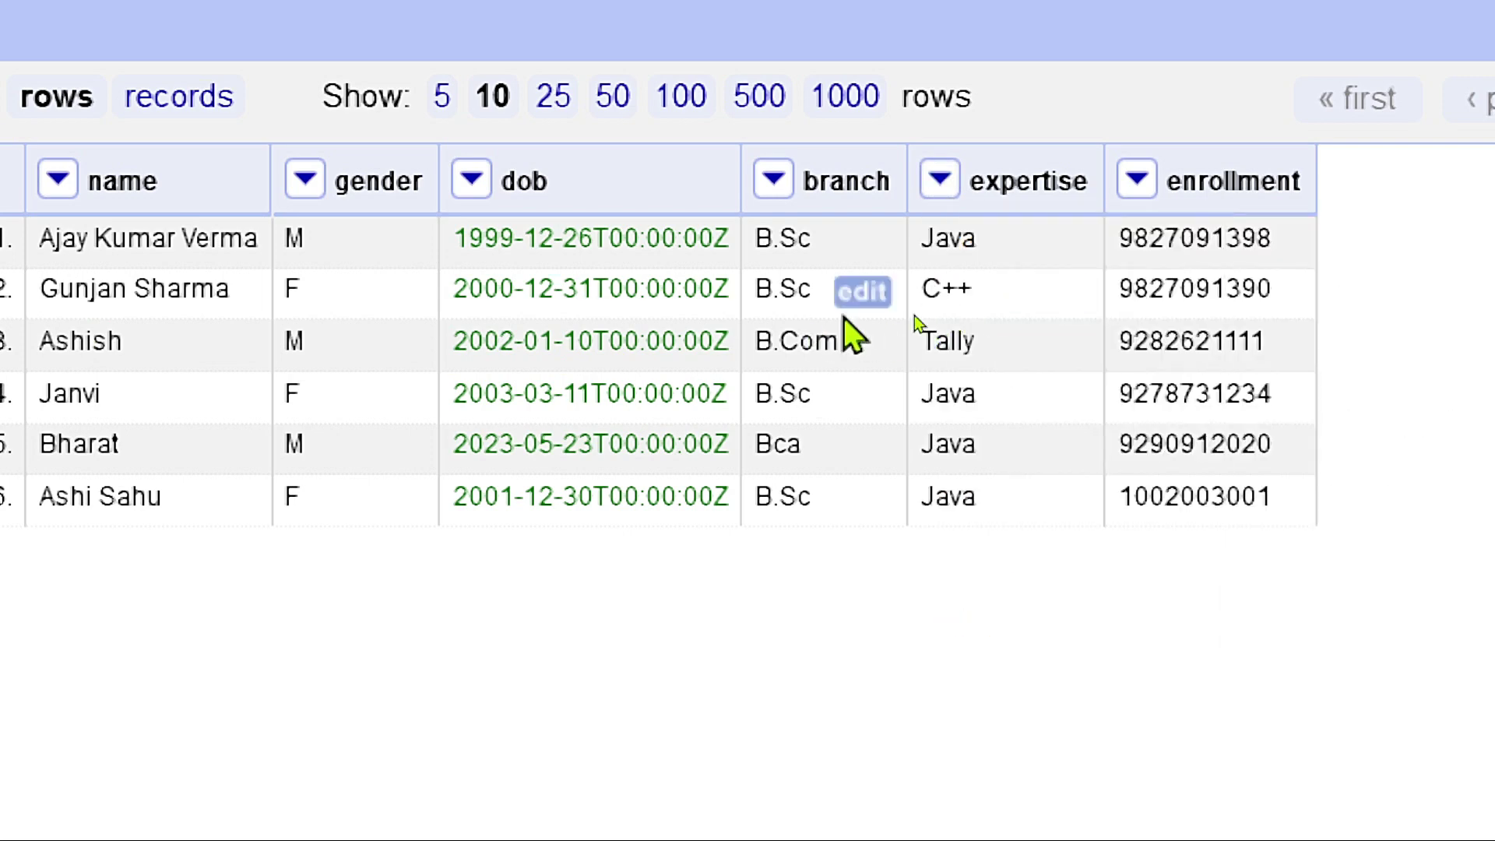
click(212, 271)
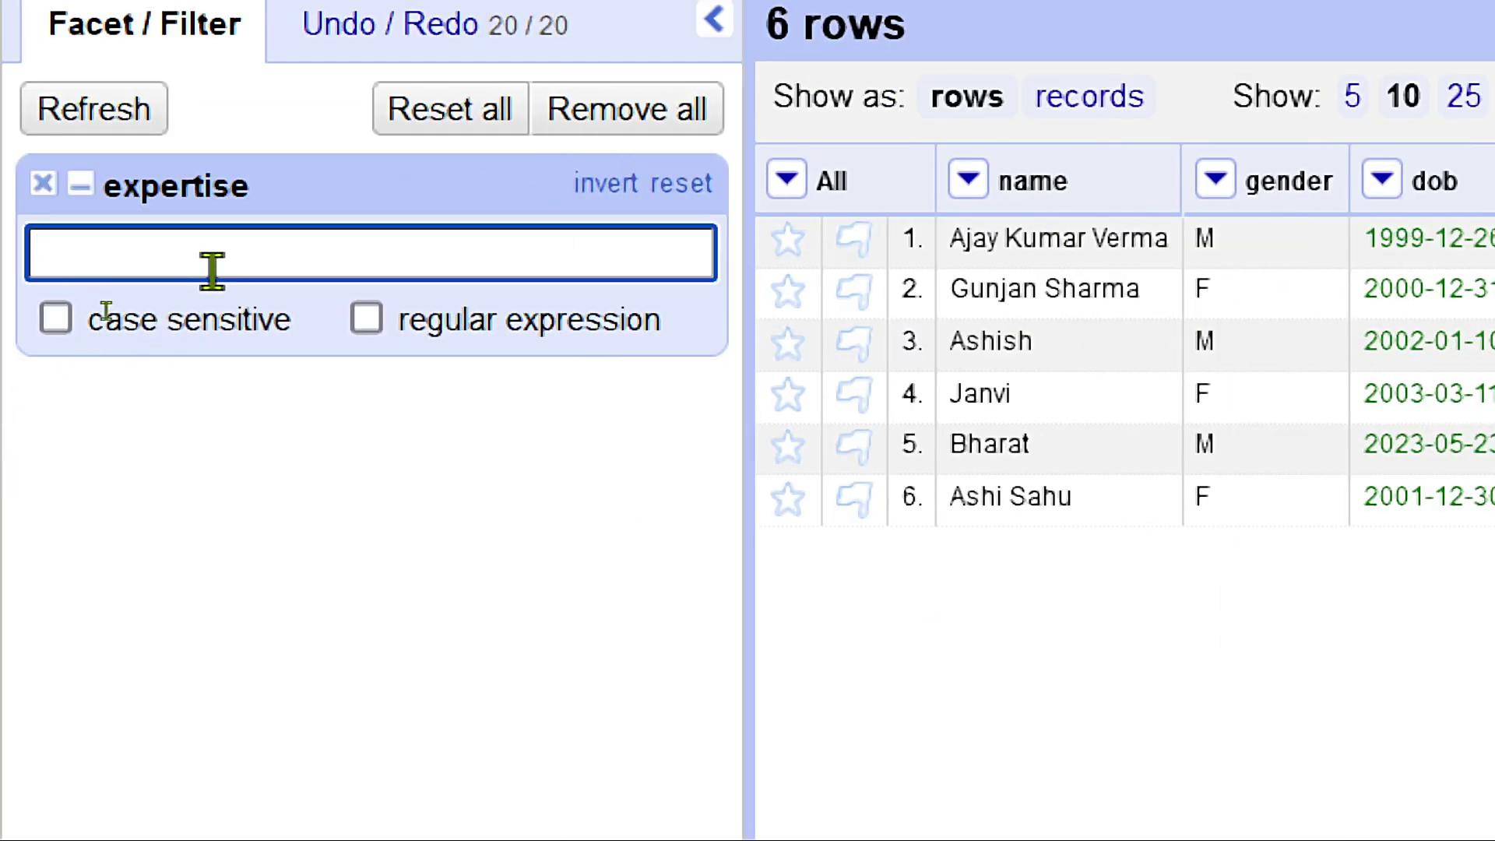
text(Jaa)
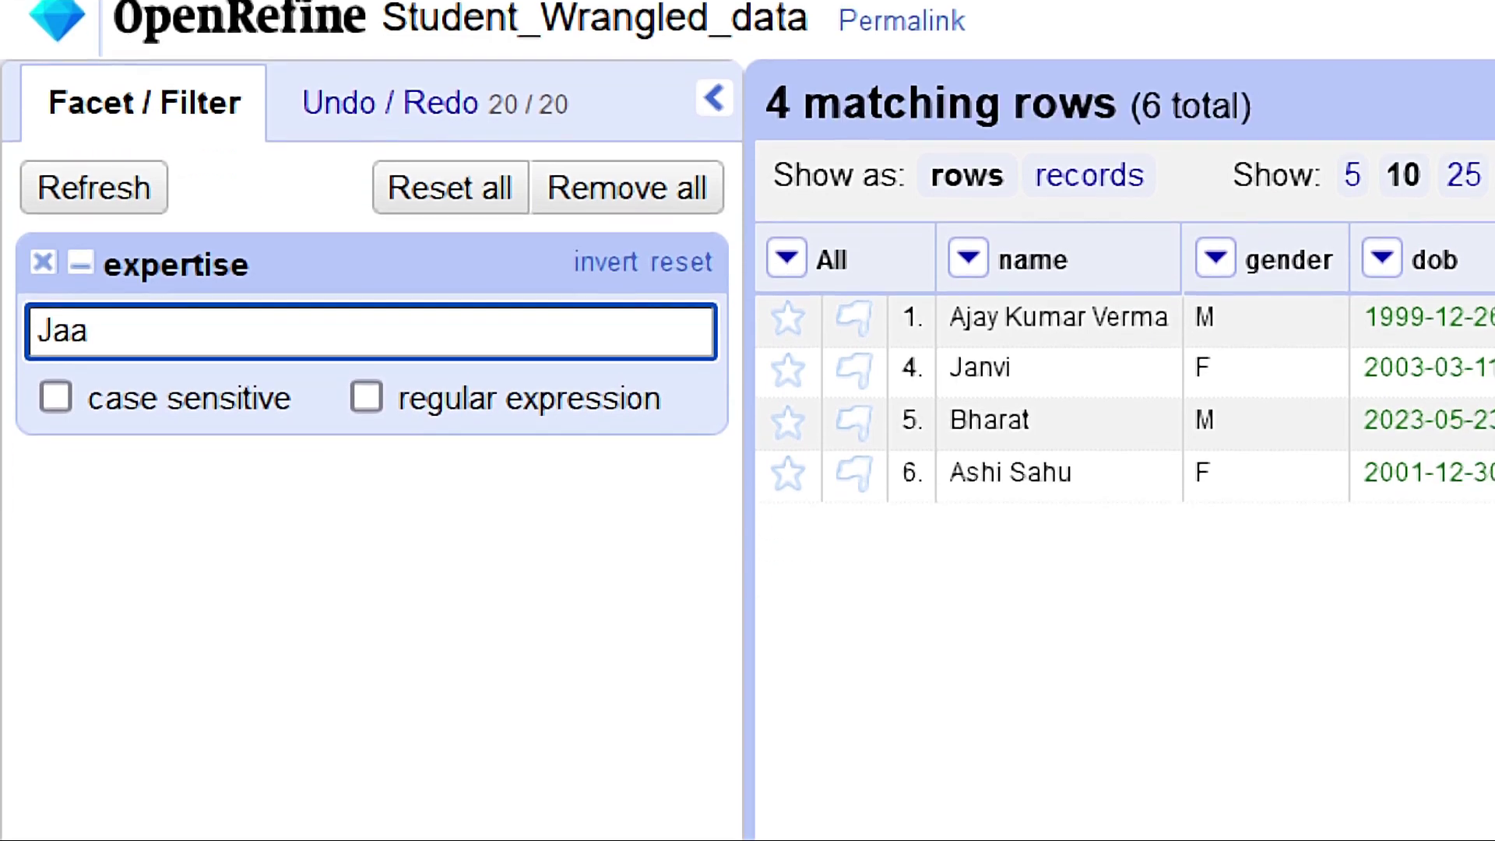
key(BackSpace)
text(va)
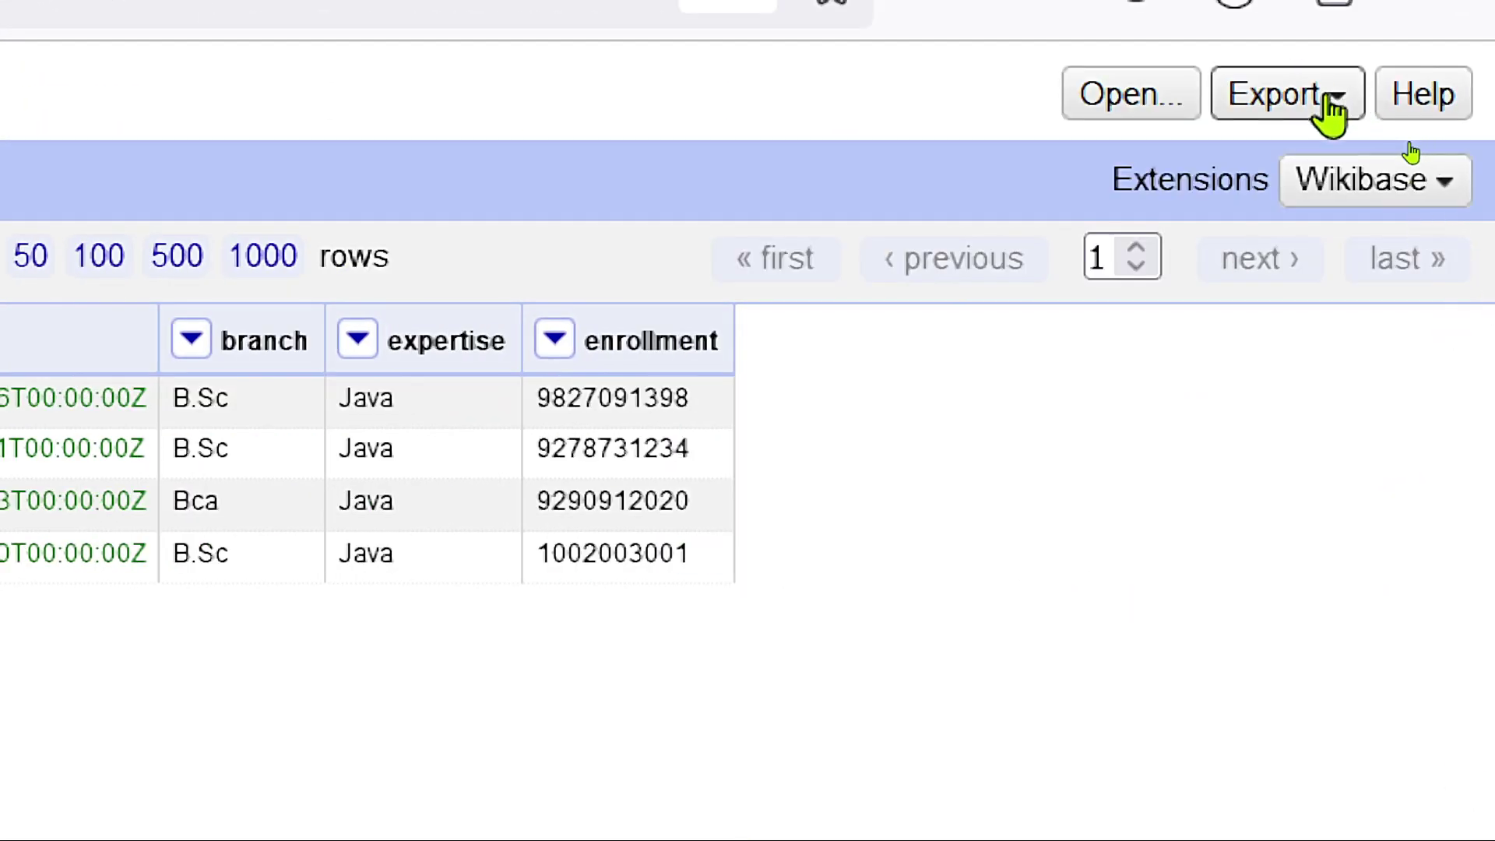
Remove the expertise filter and export the full table as a comma-separated value file.
click(1330, 97)
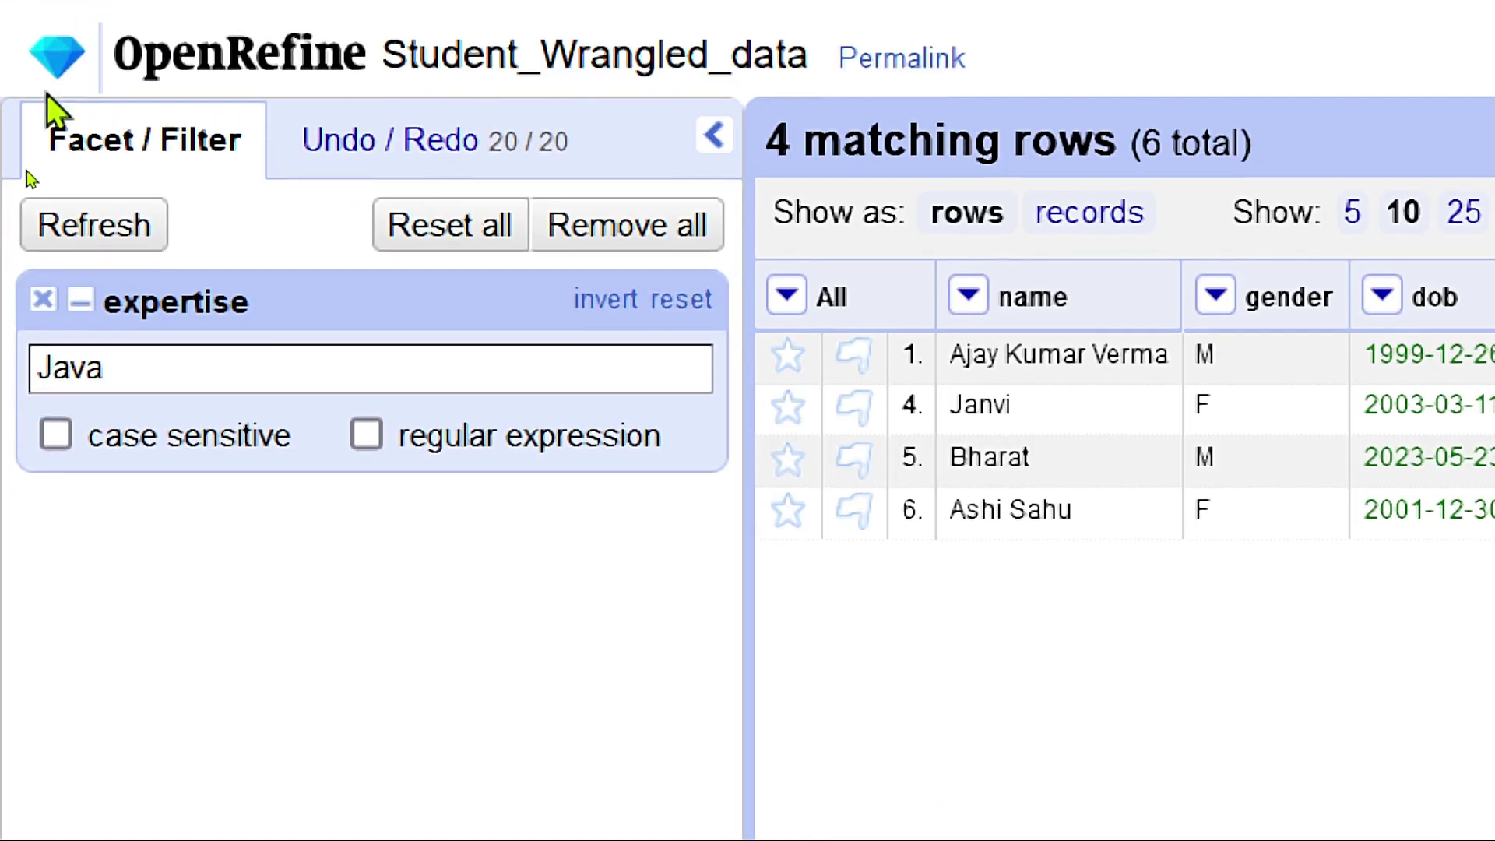
click(41, 300)
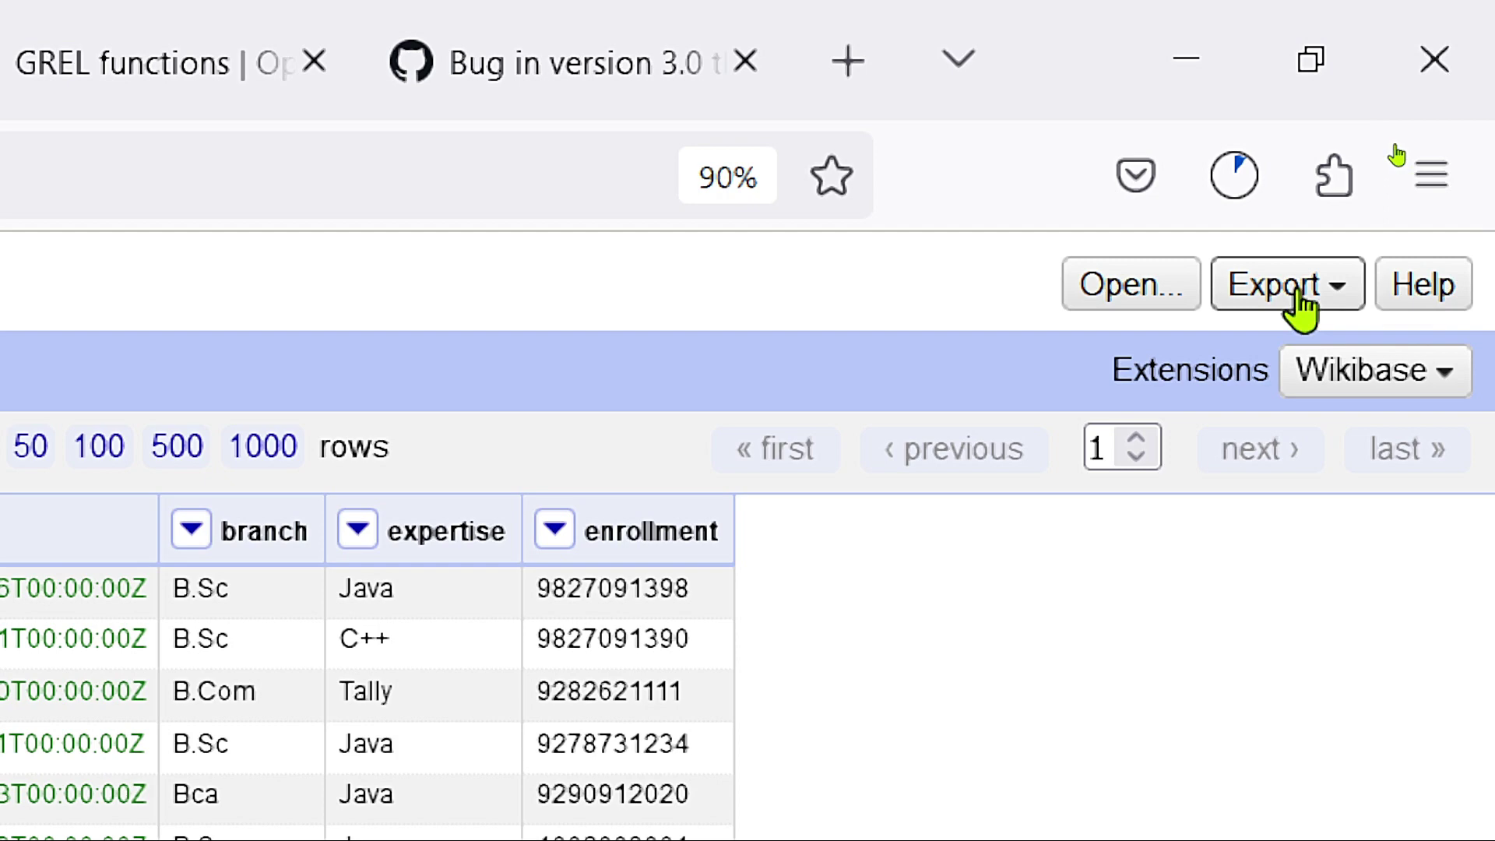
click(1299, 290)
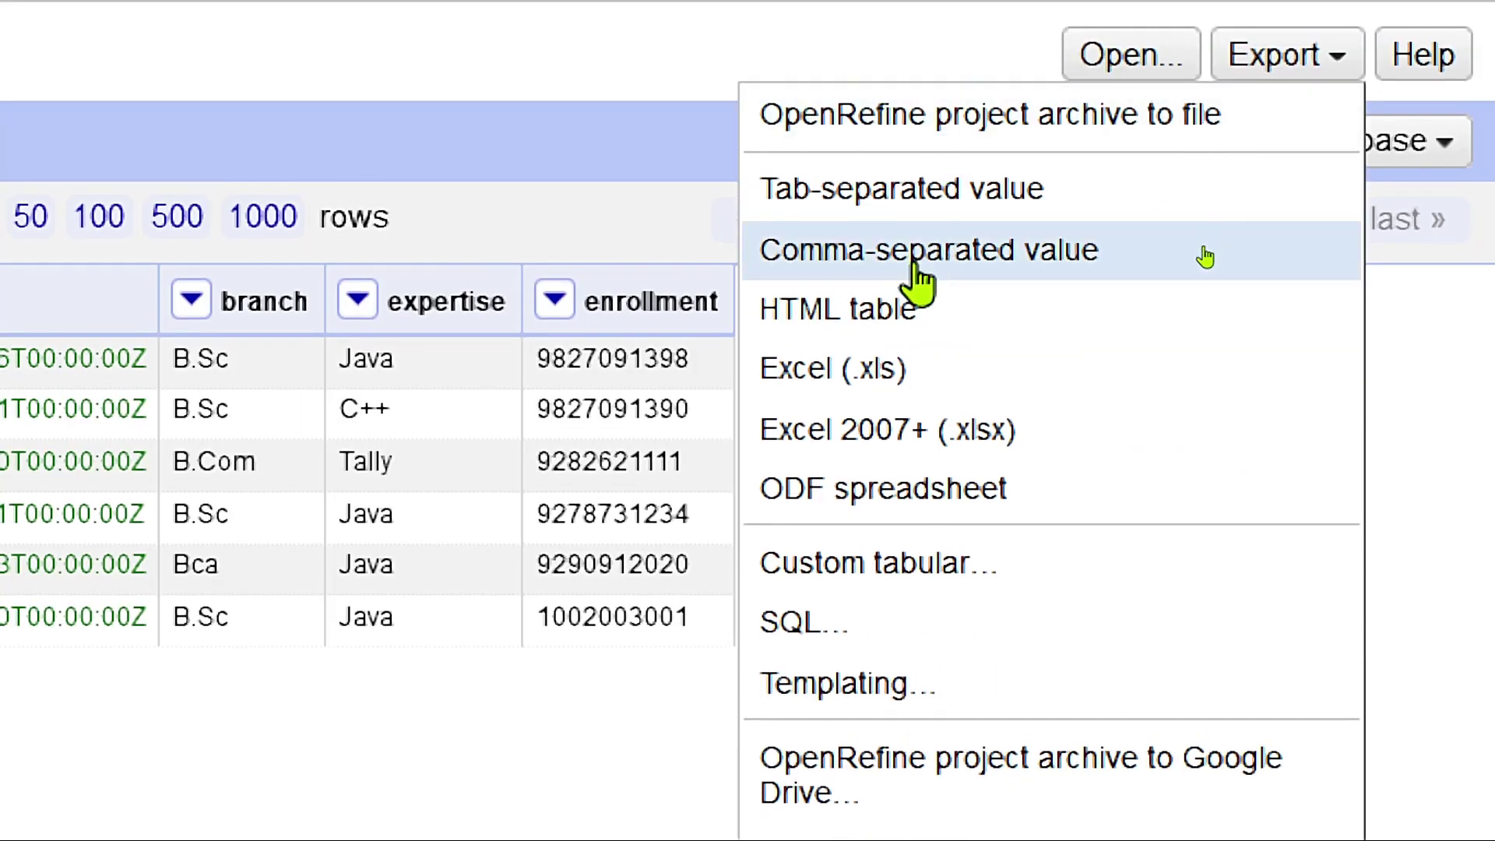
click(1208, 254)
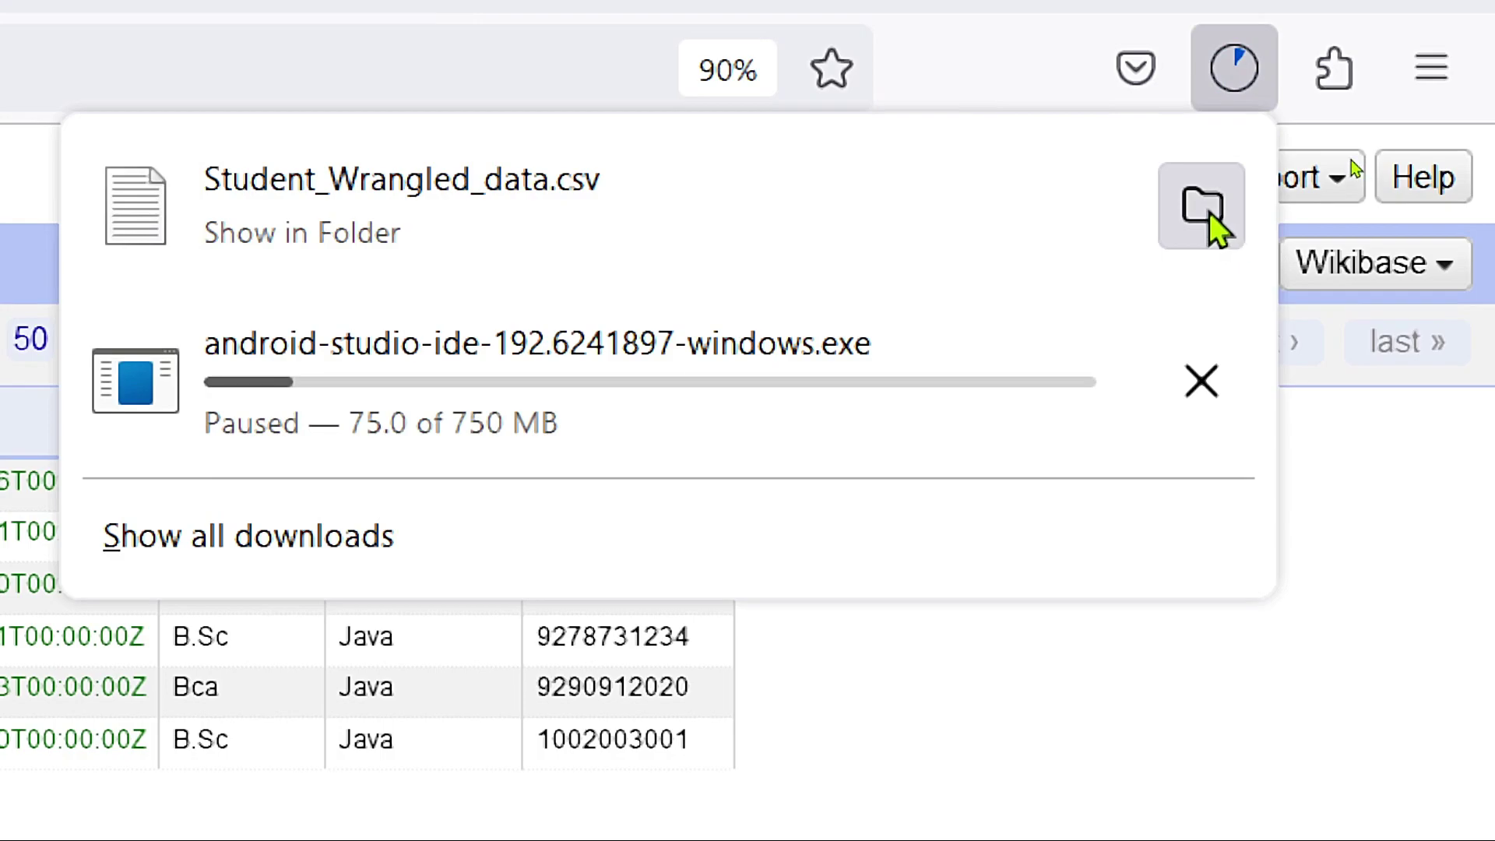
Show the downloaded Student_Wrangled_data.csv in its folder and open it in Notepad to inspect the exported data.
click(1208, 211)
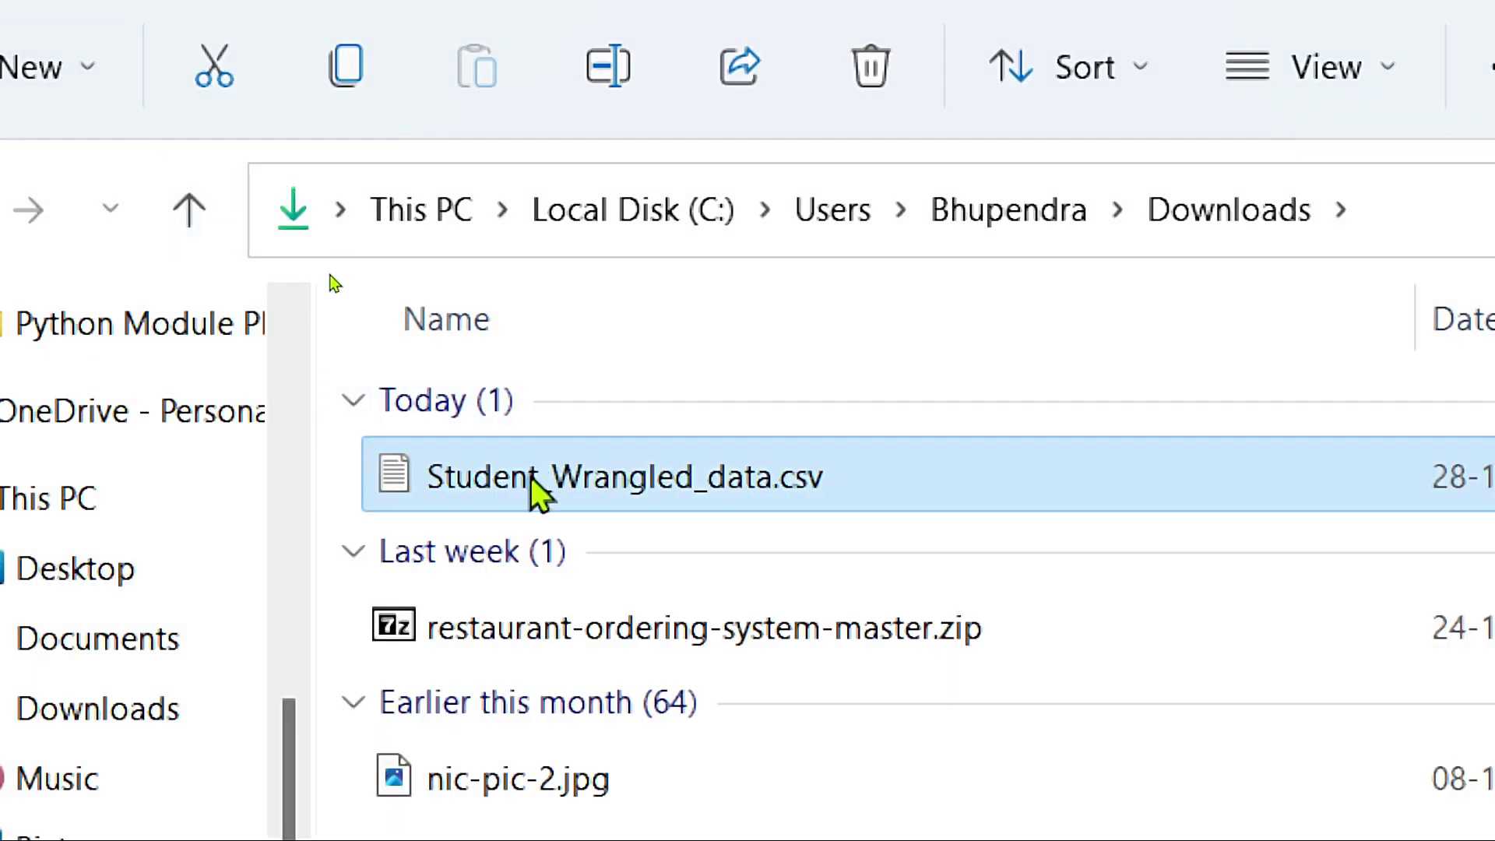
click(532, 477)
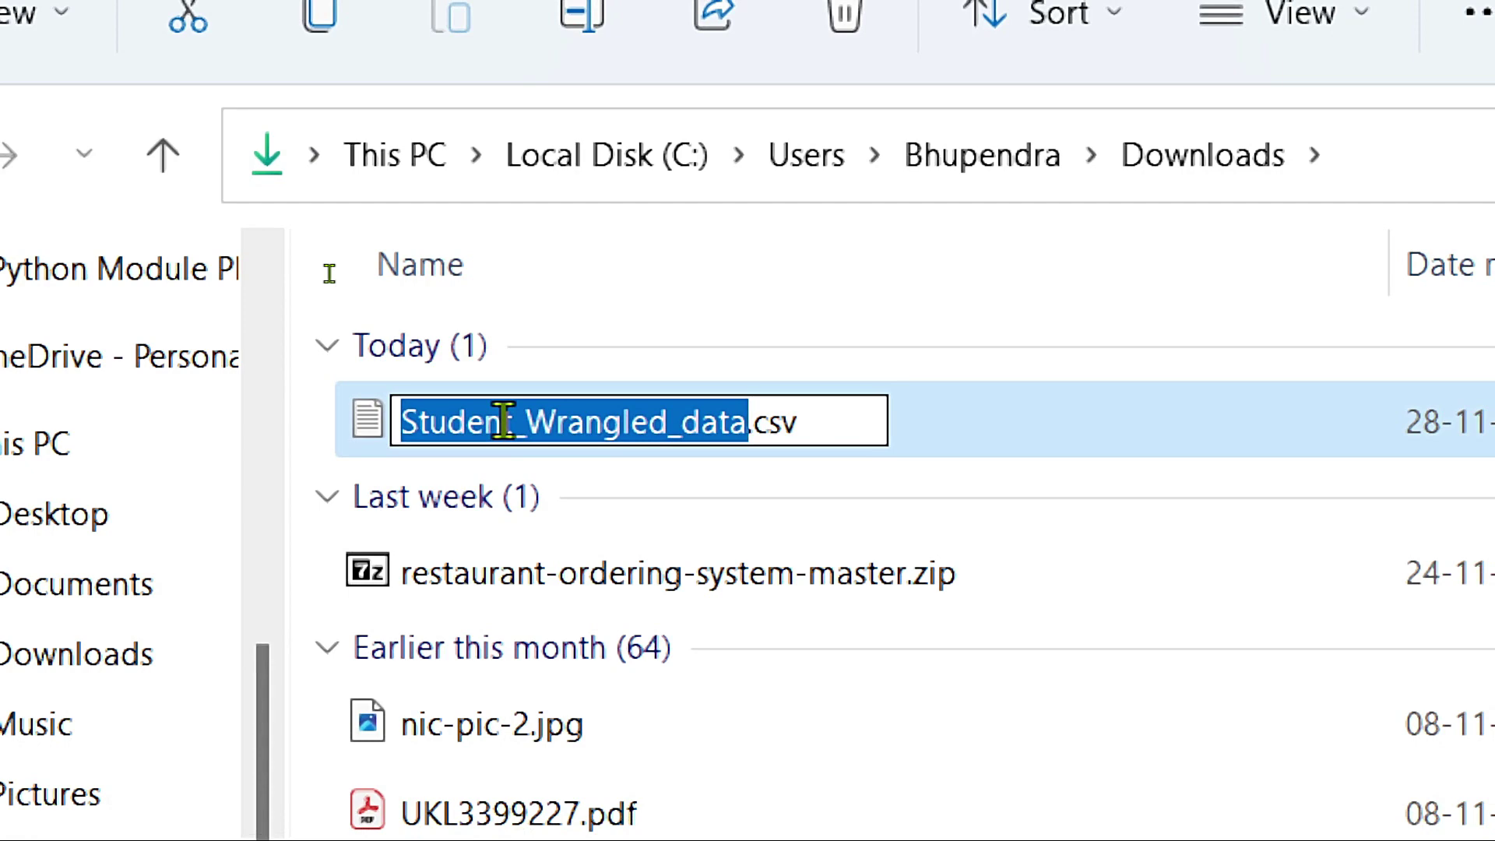
double_click(379, 430)
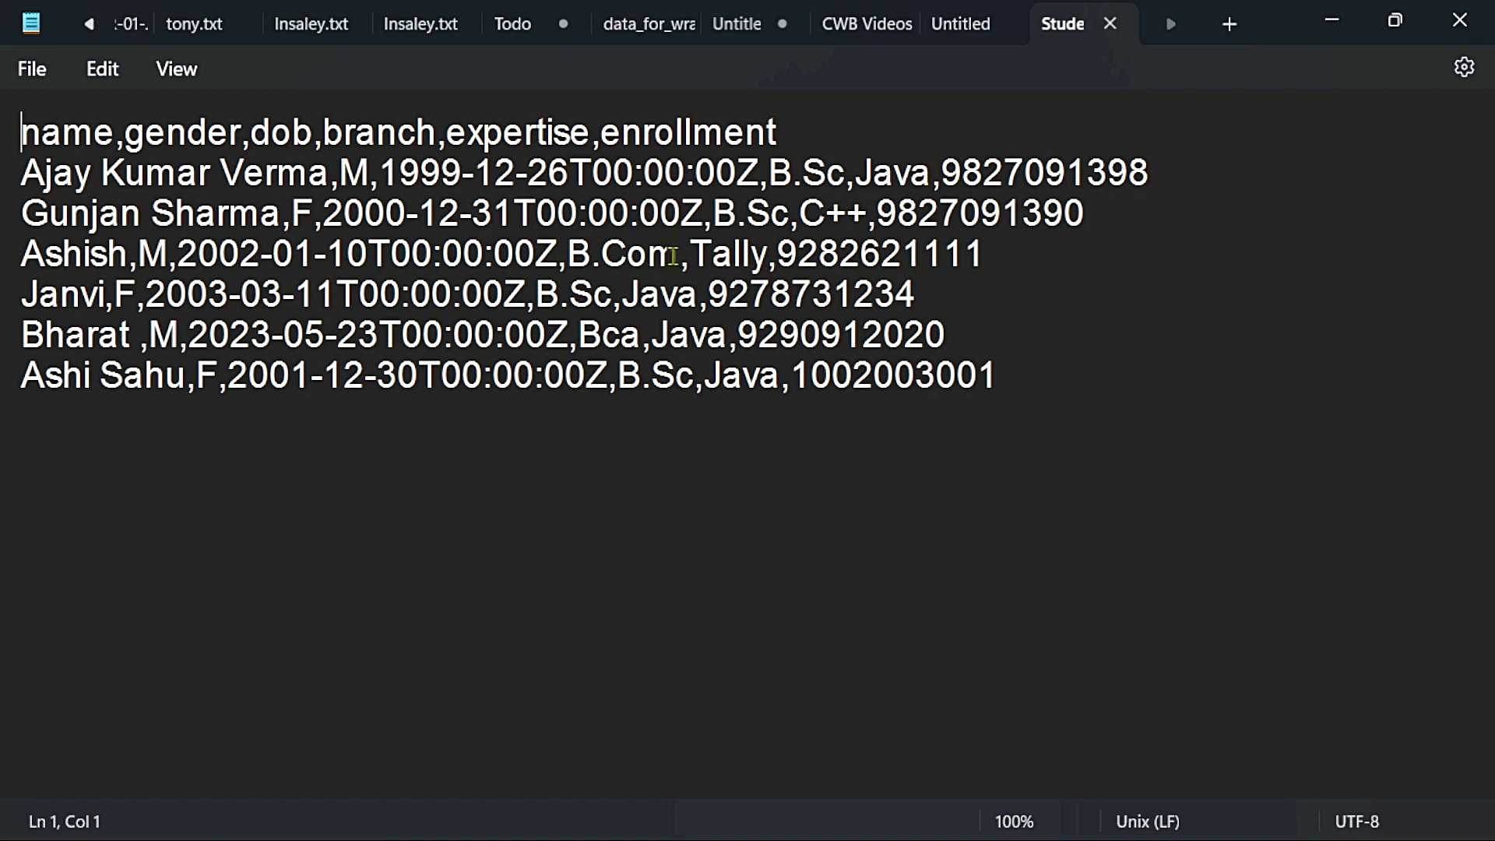
click(426, 553)
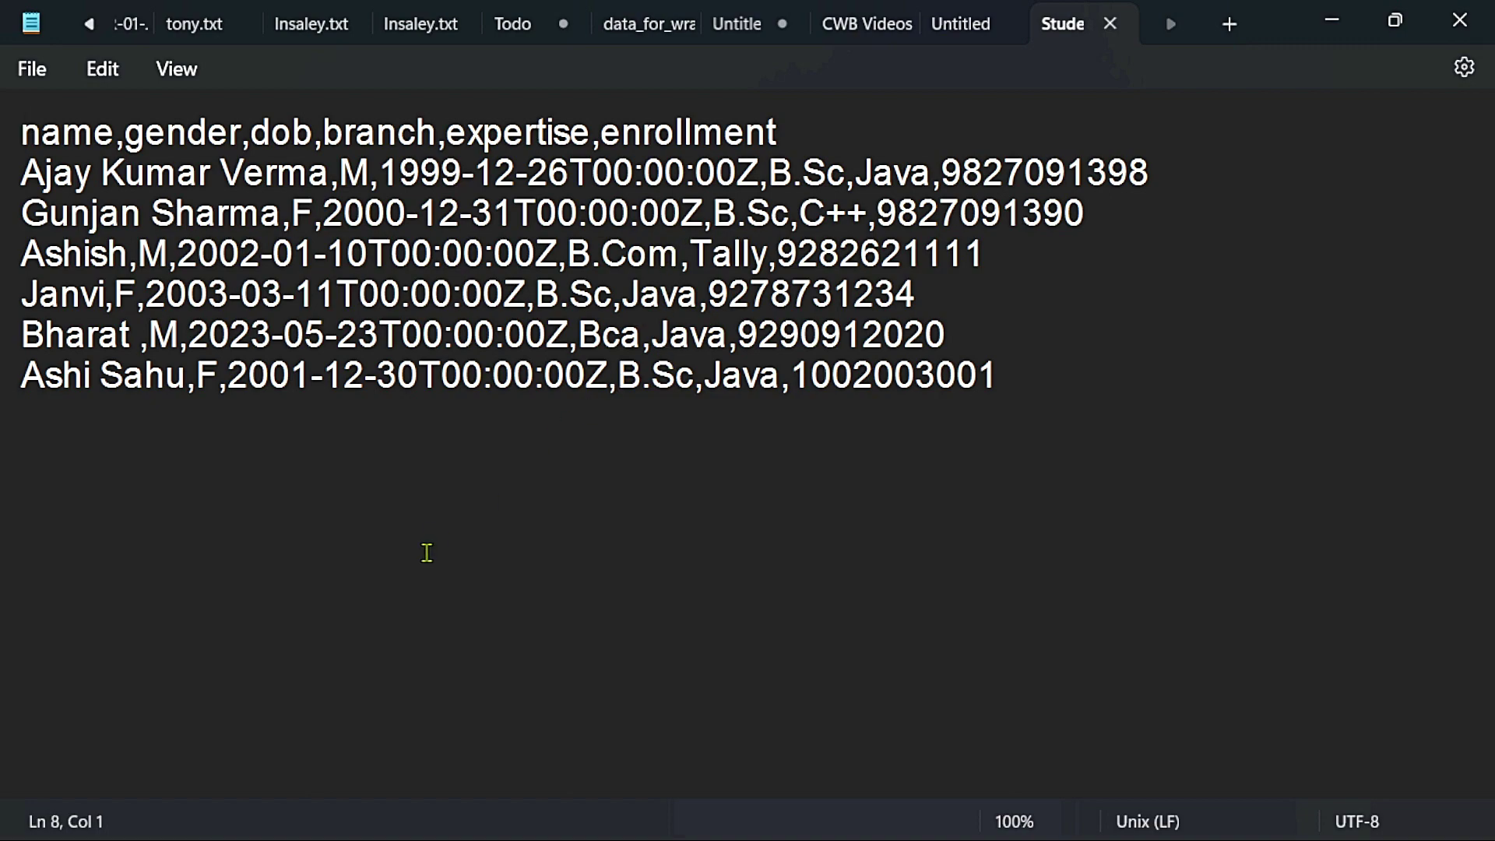